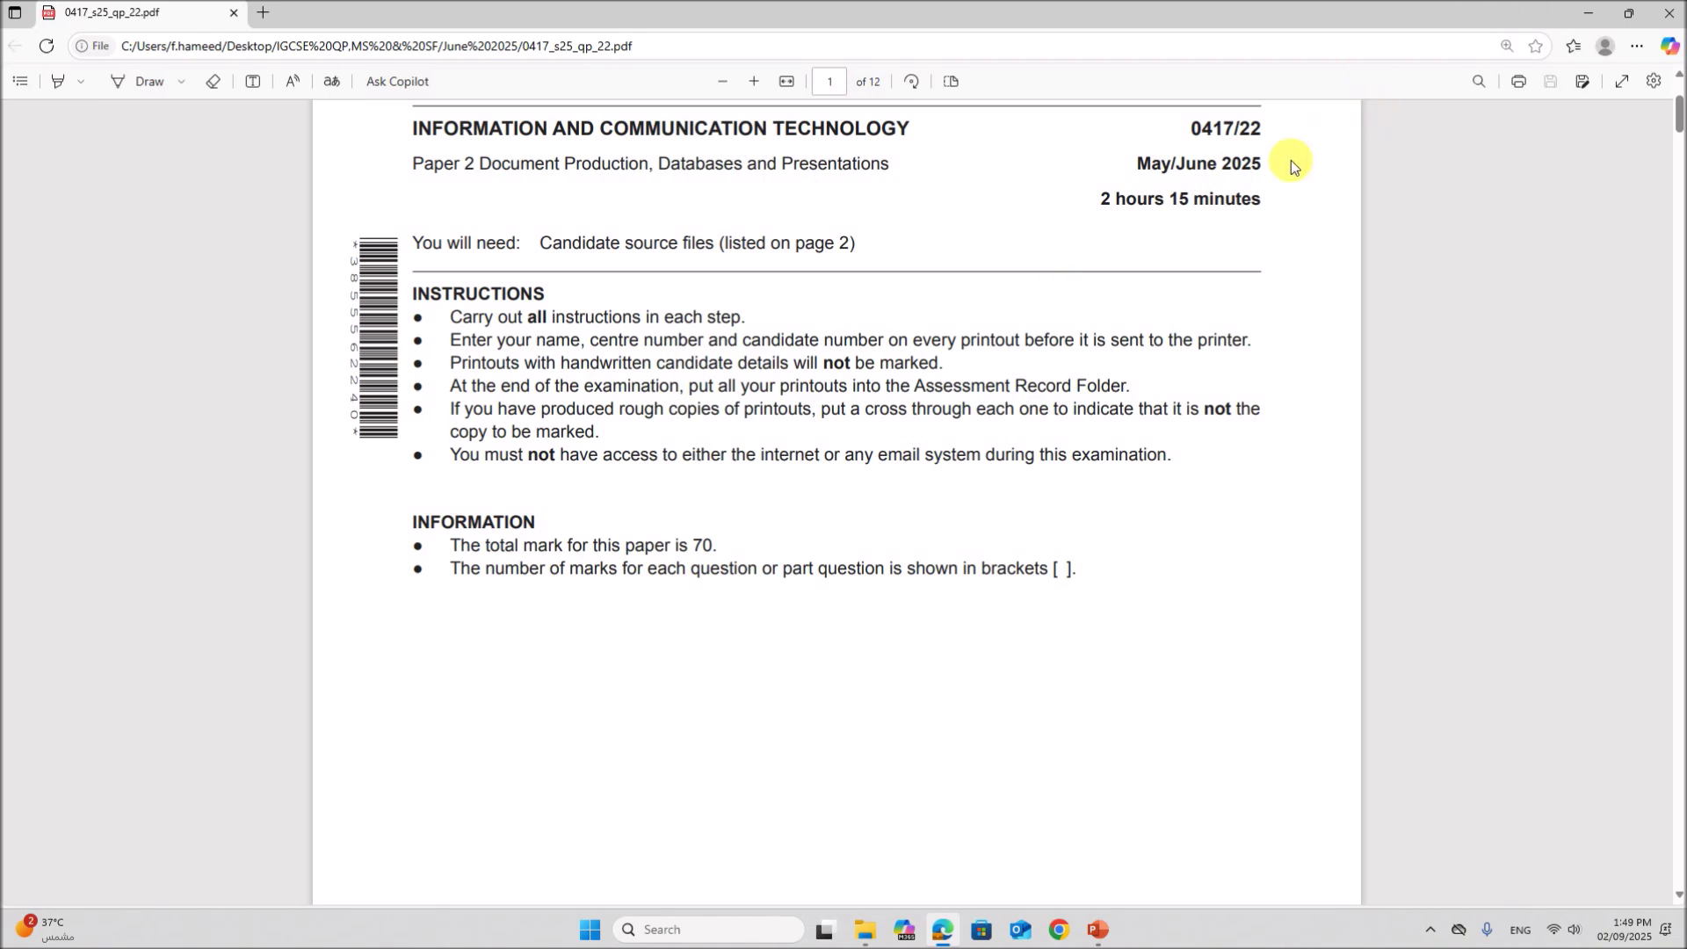
Step: Scroll the exam PDF from page 1 down to the Task 4 – Presentation section on page 7
drag(1198, 165, 1255, 169)
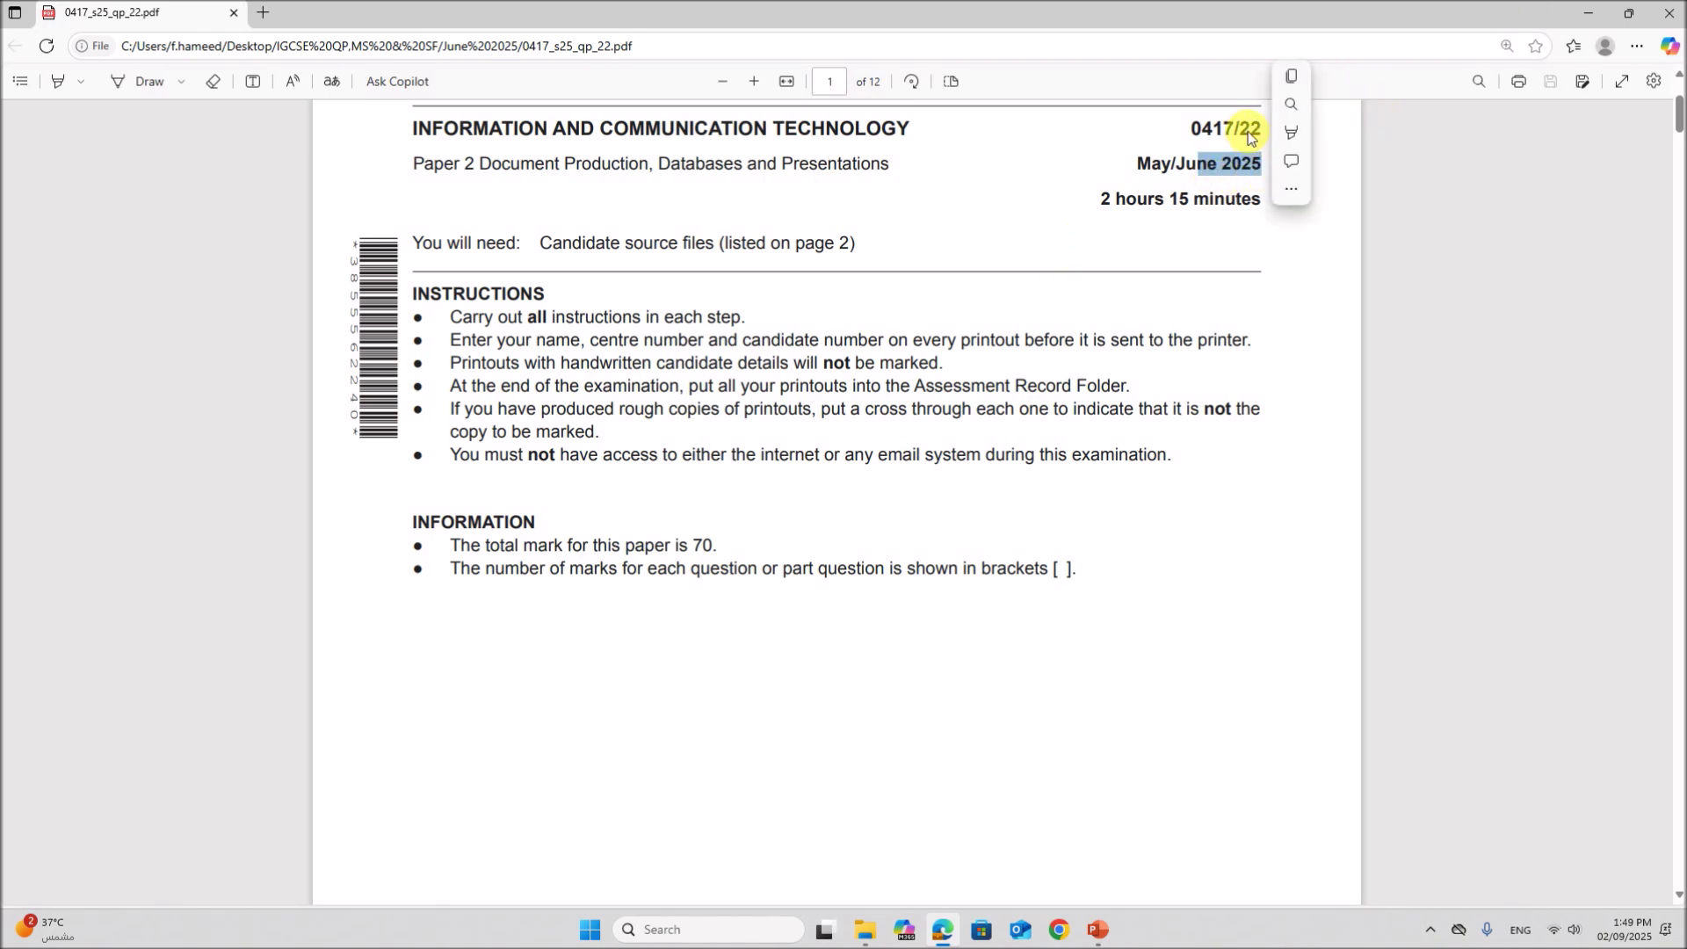
double_click(1250, 128)
scroll(841, 512, down, 5)
scroll(841, 510, down, 10)
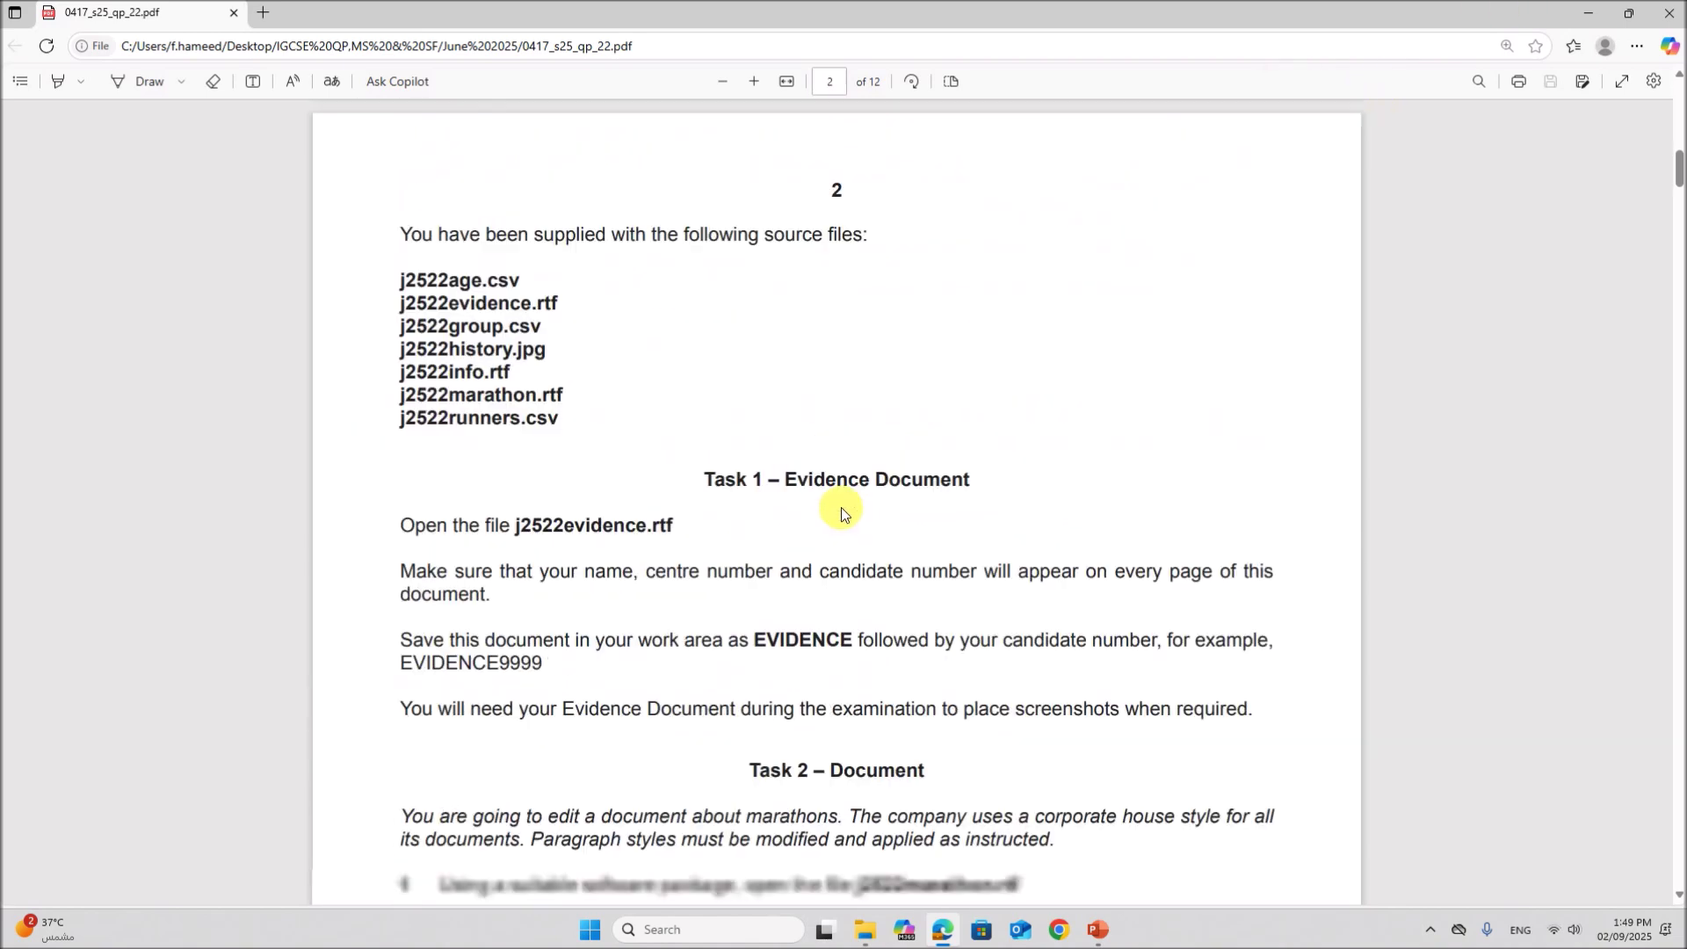
scroll(852, 503, down, 6)
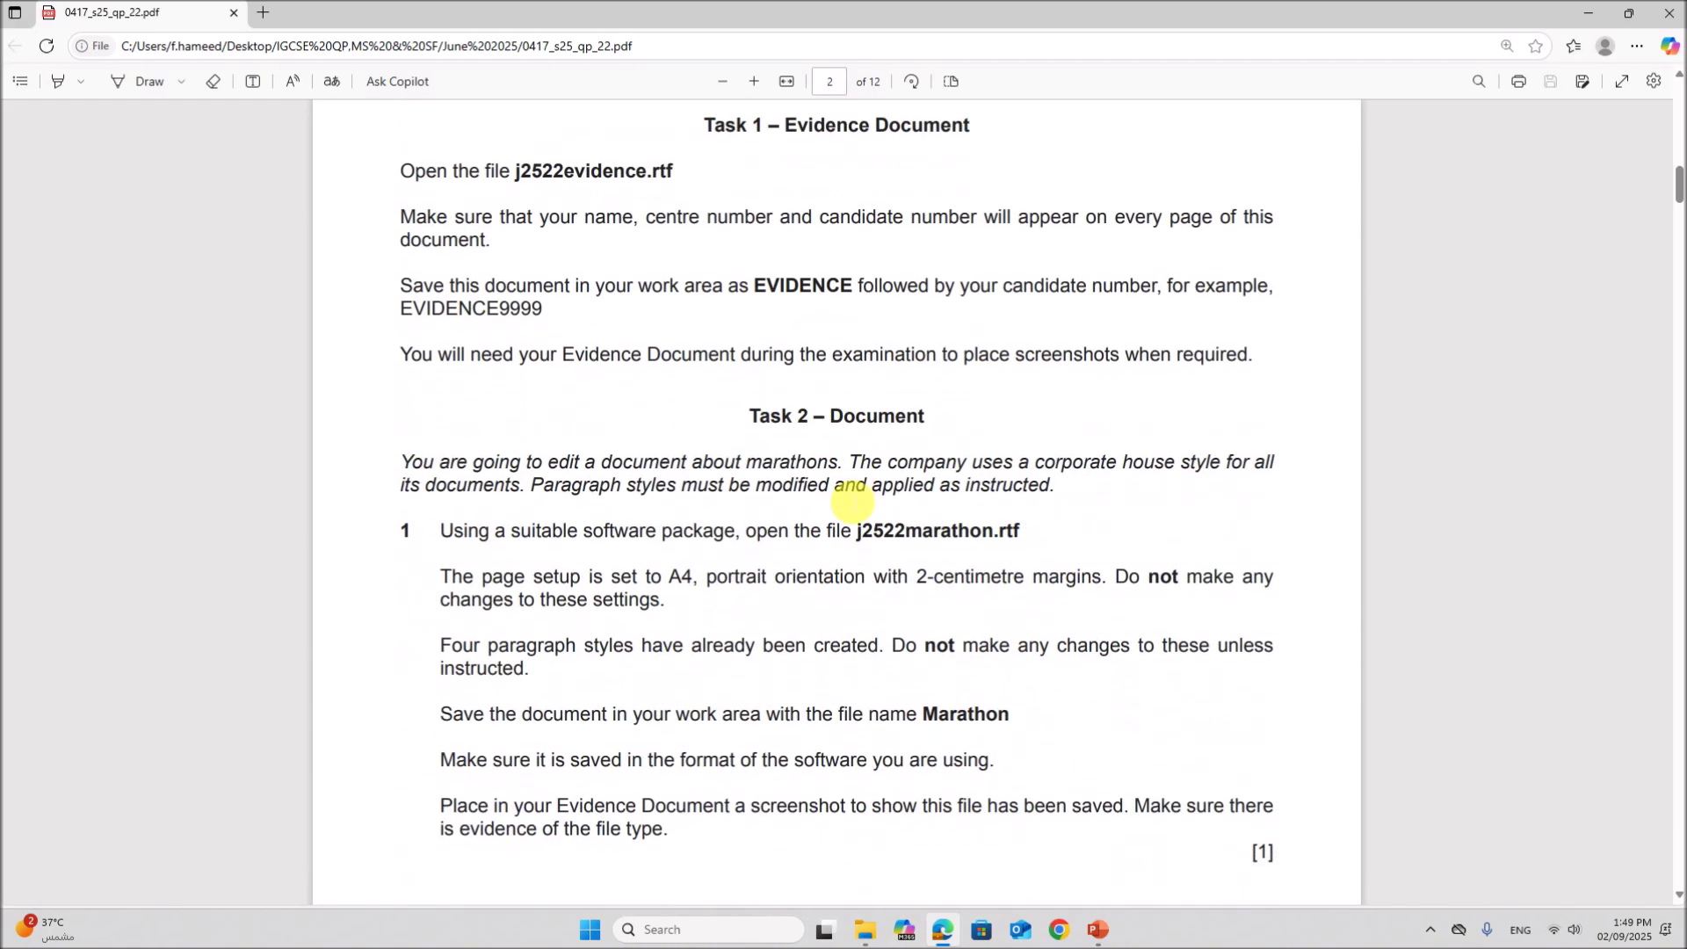
scroll(855, 492, down, 4)
scroll(855, 497, up, 7)
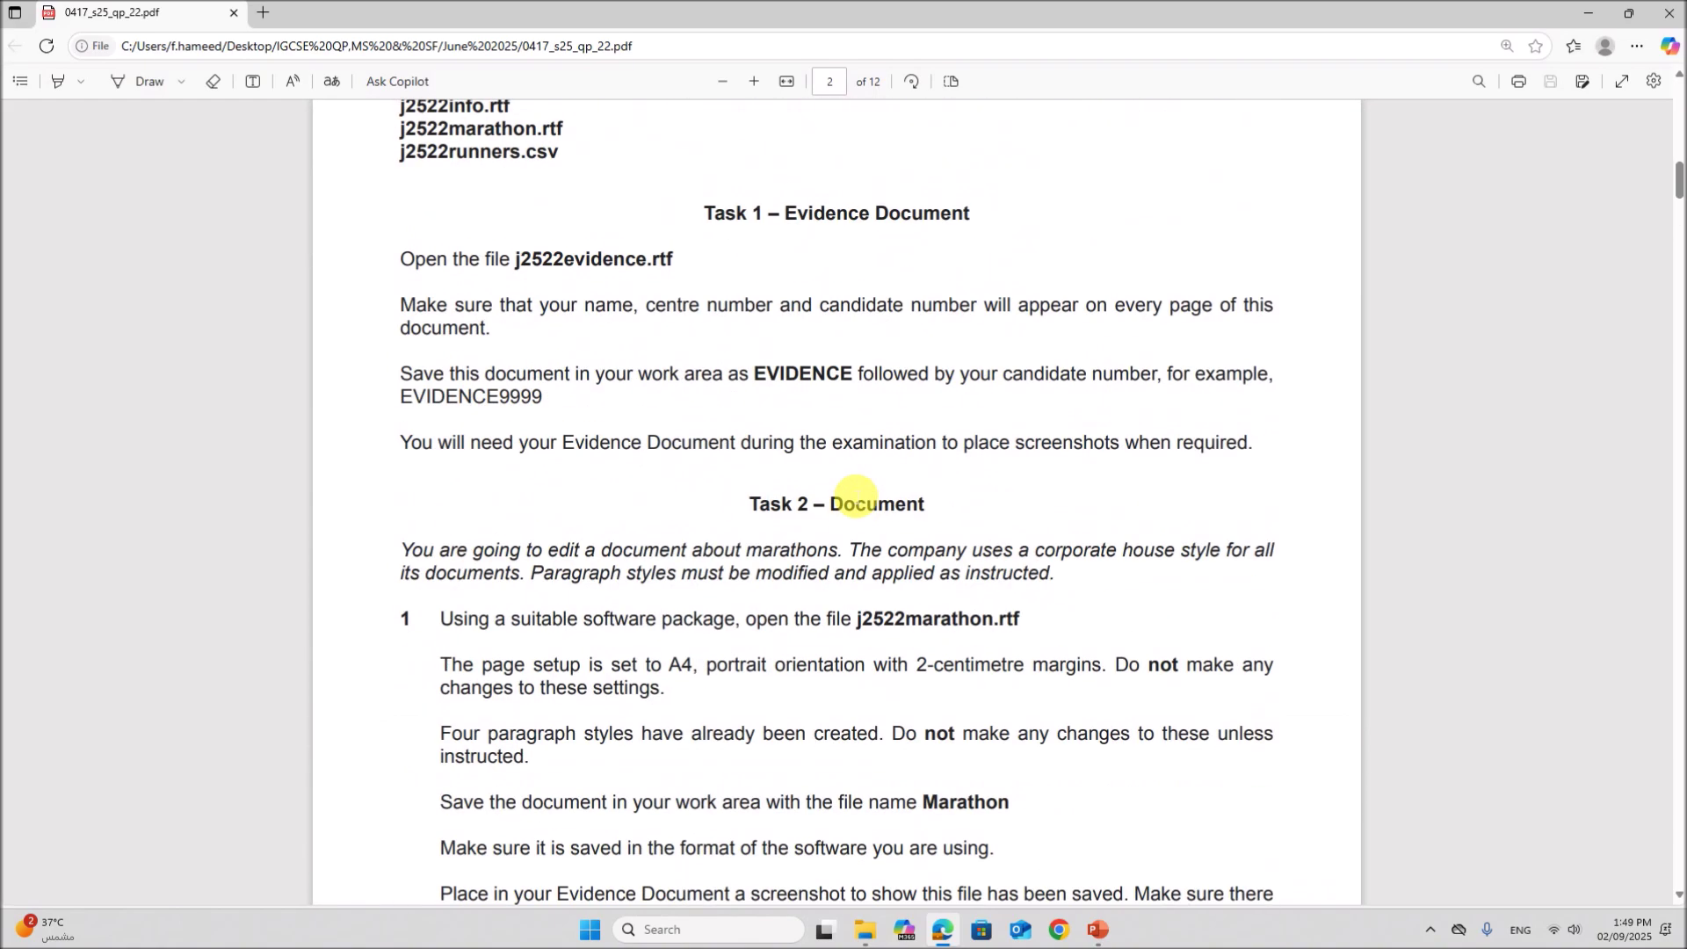
scroll(870, 578, down, 2)
scroll(870, 578, down, 20)
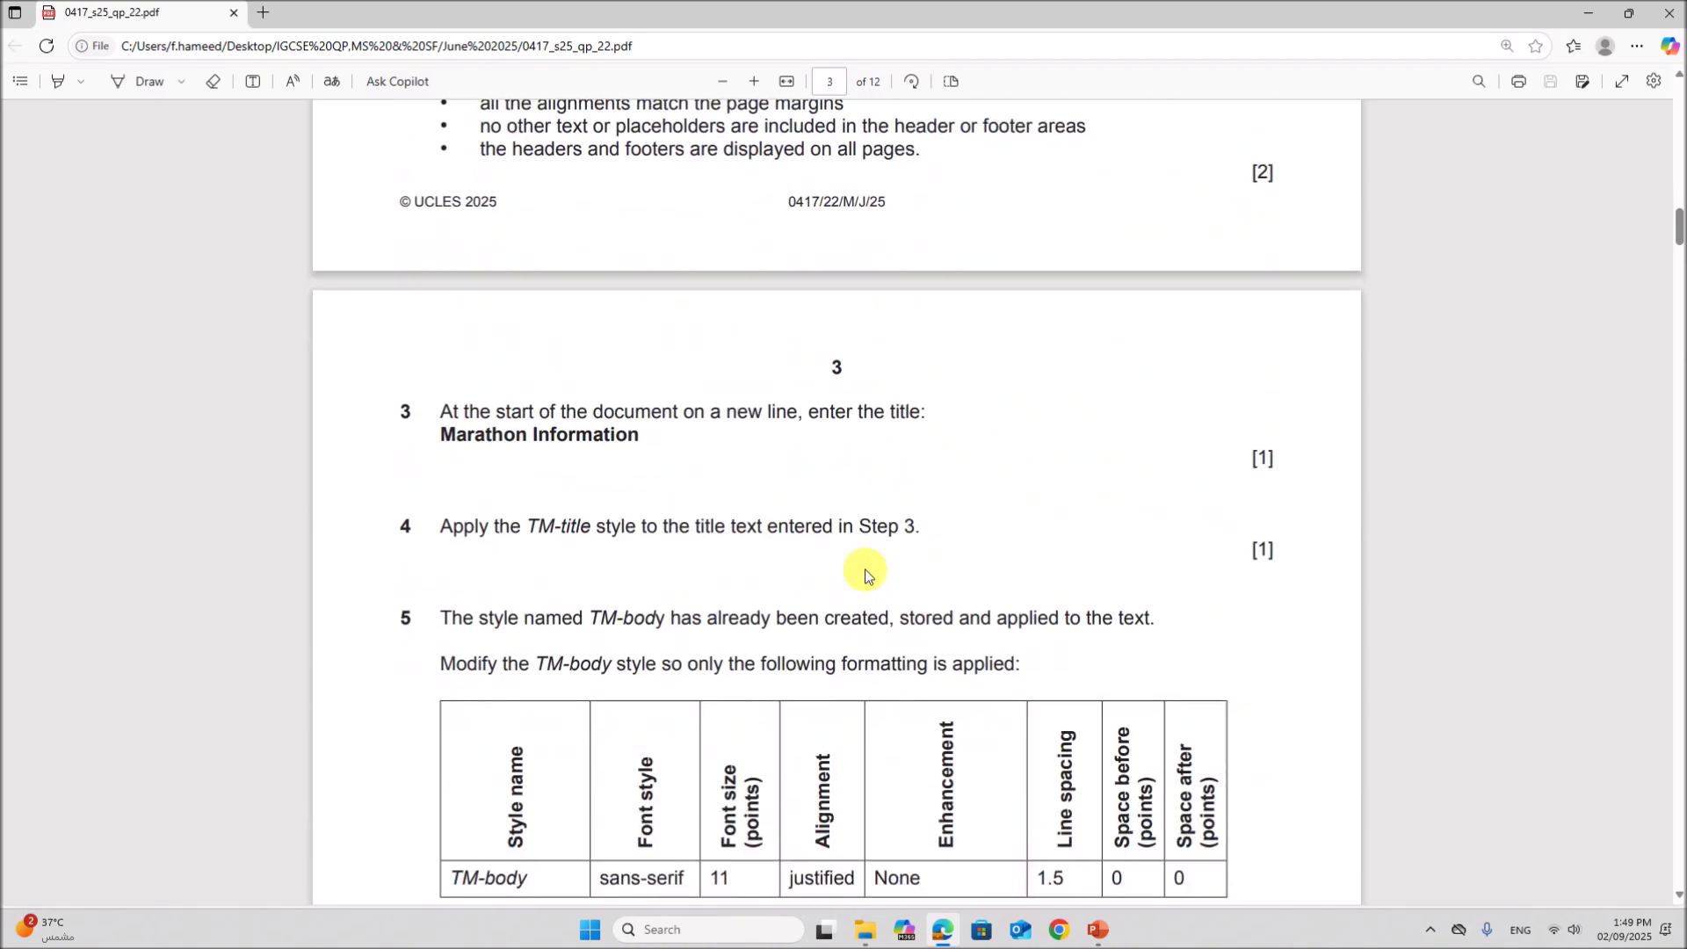
scroll(874, 573, down, 20)
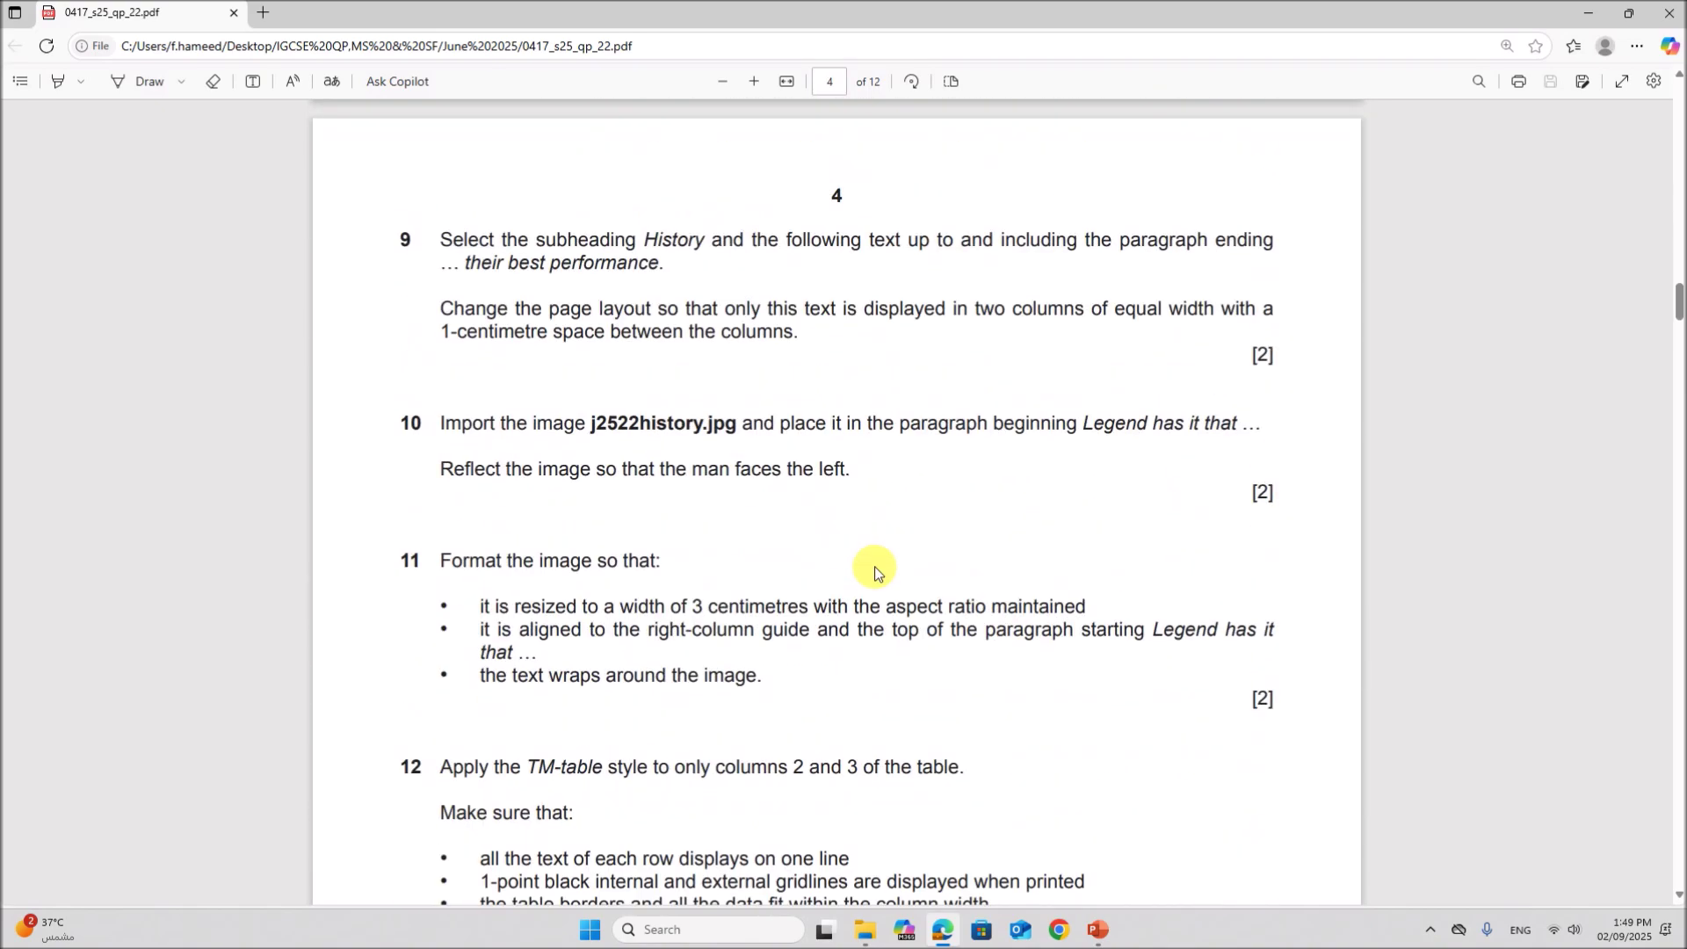
scroll(874, 573, down, 20)
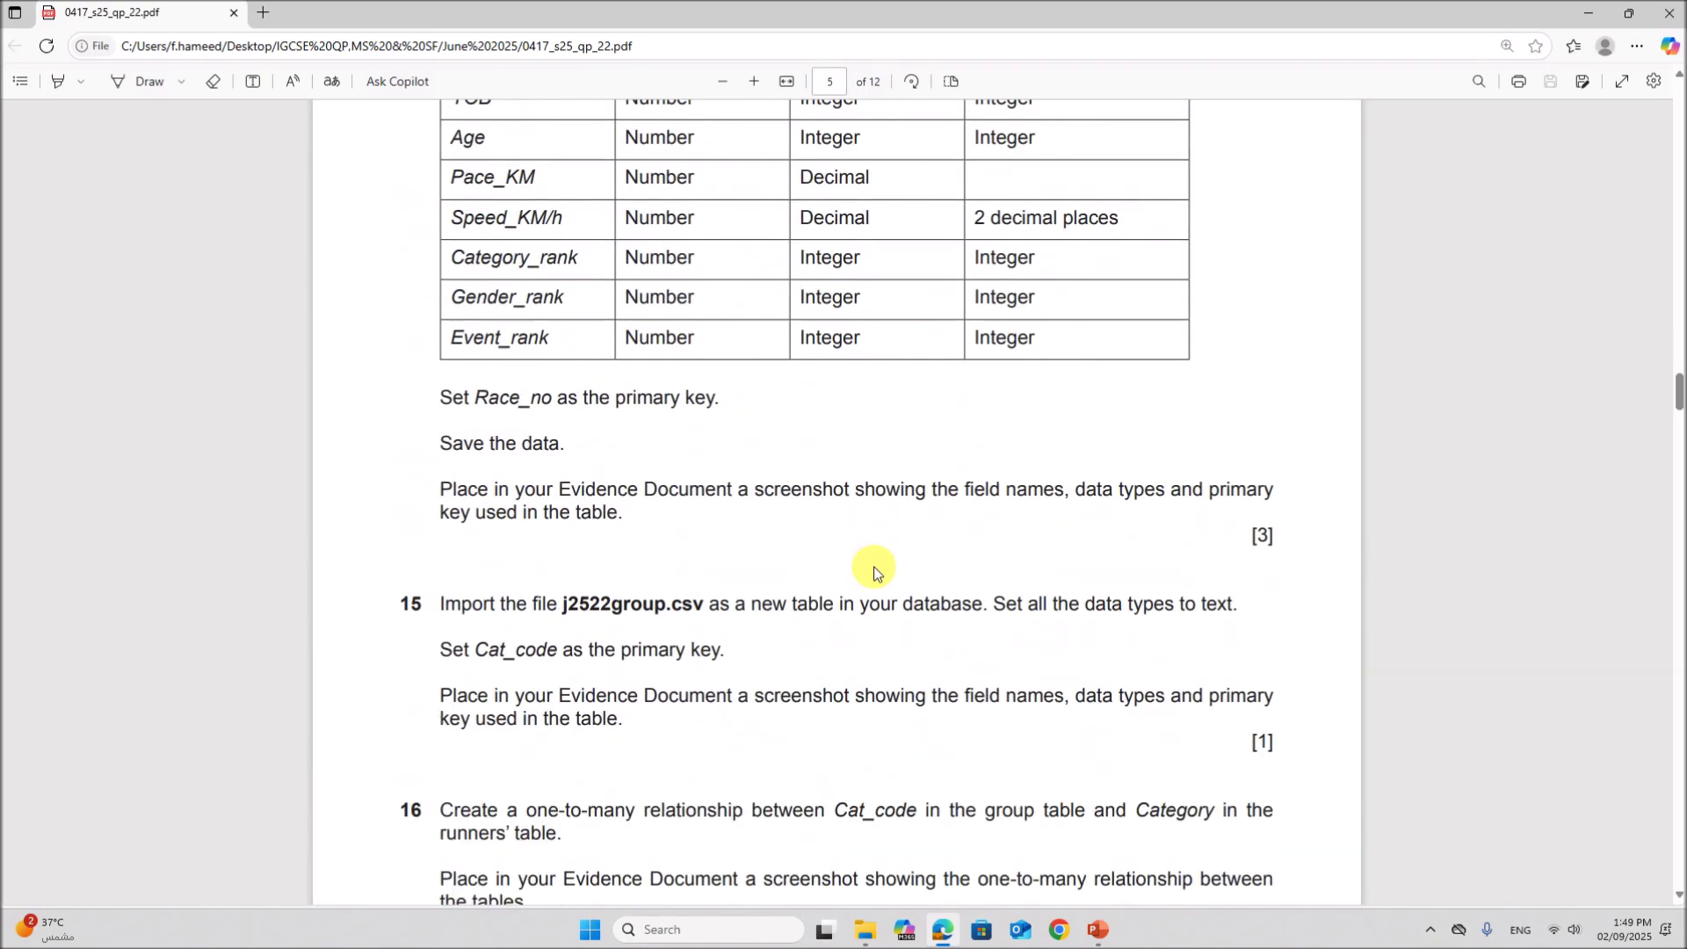
scroll(874, 573, down, 12)
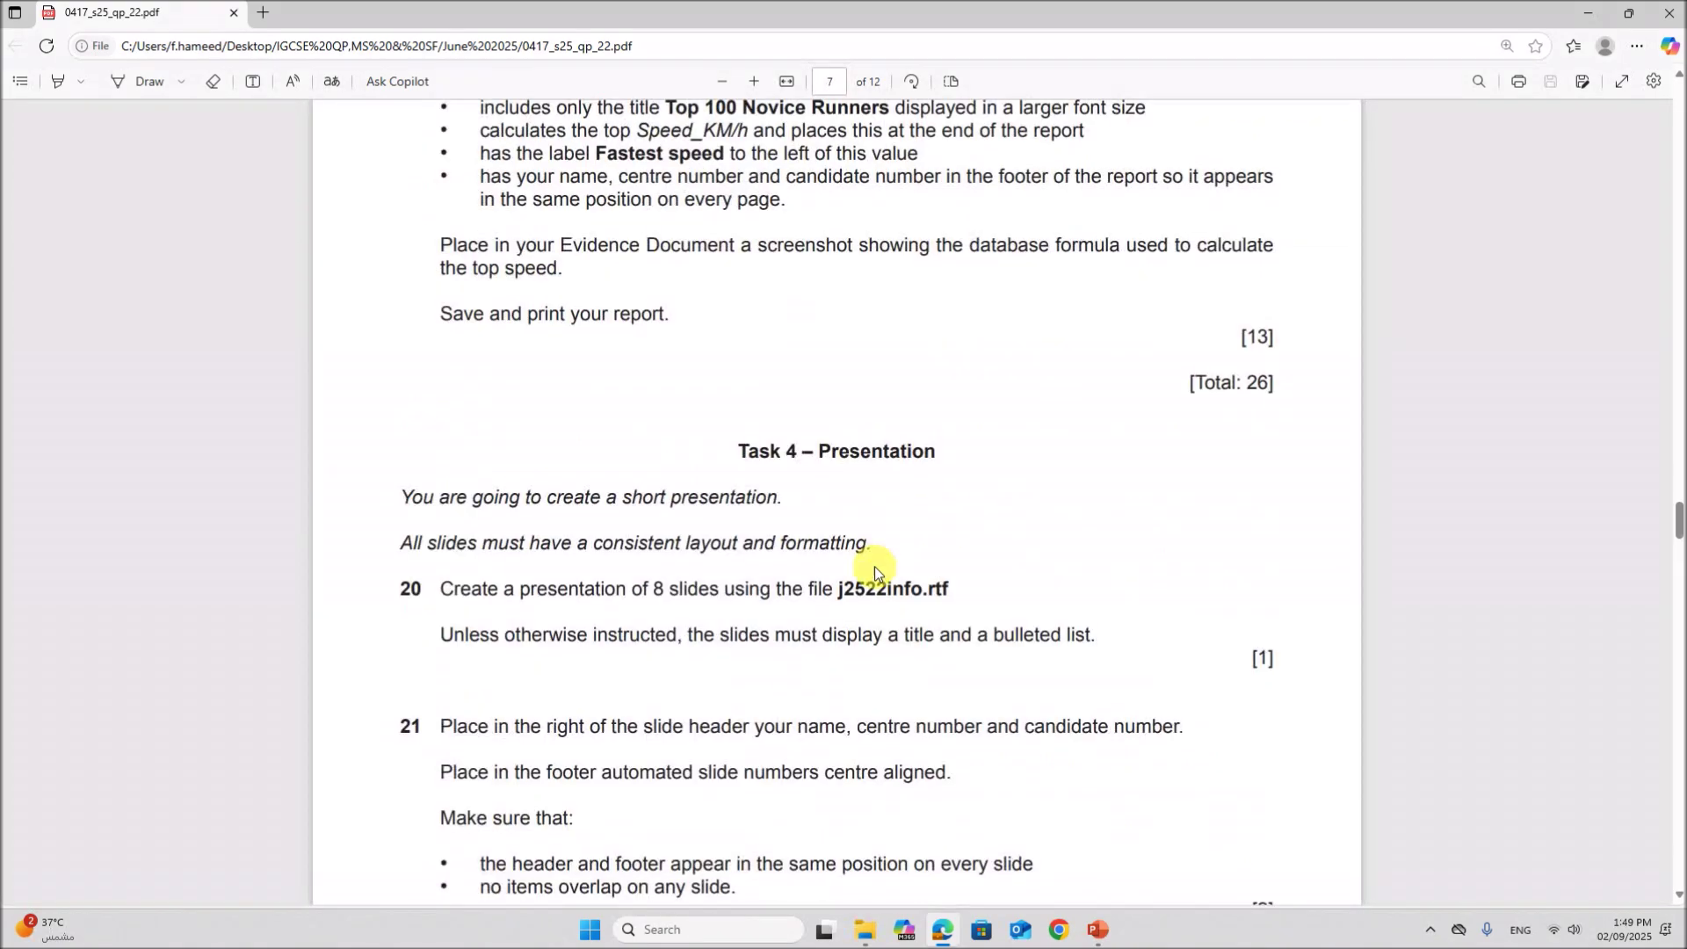
scroll(873, 573, up, 4)
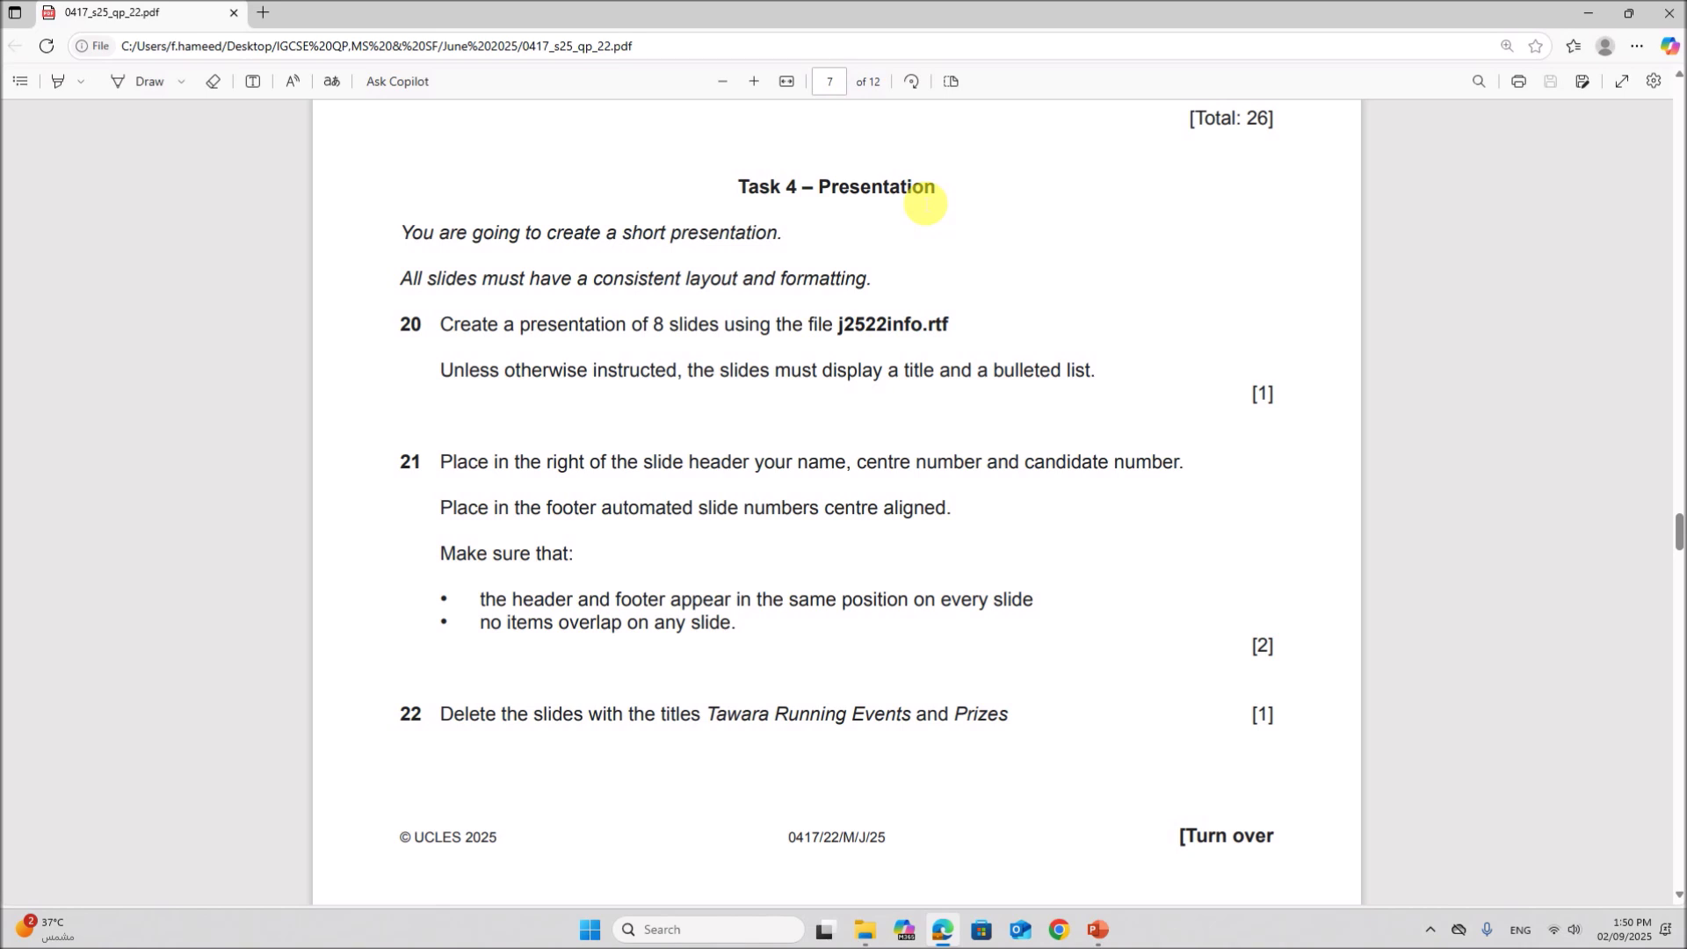
Step: Highlight the Task 4 introduction and the requirement for 8 slides
drag(451, 232, 772, 233)
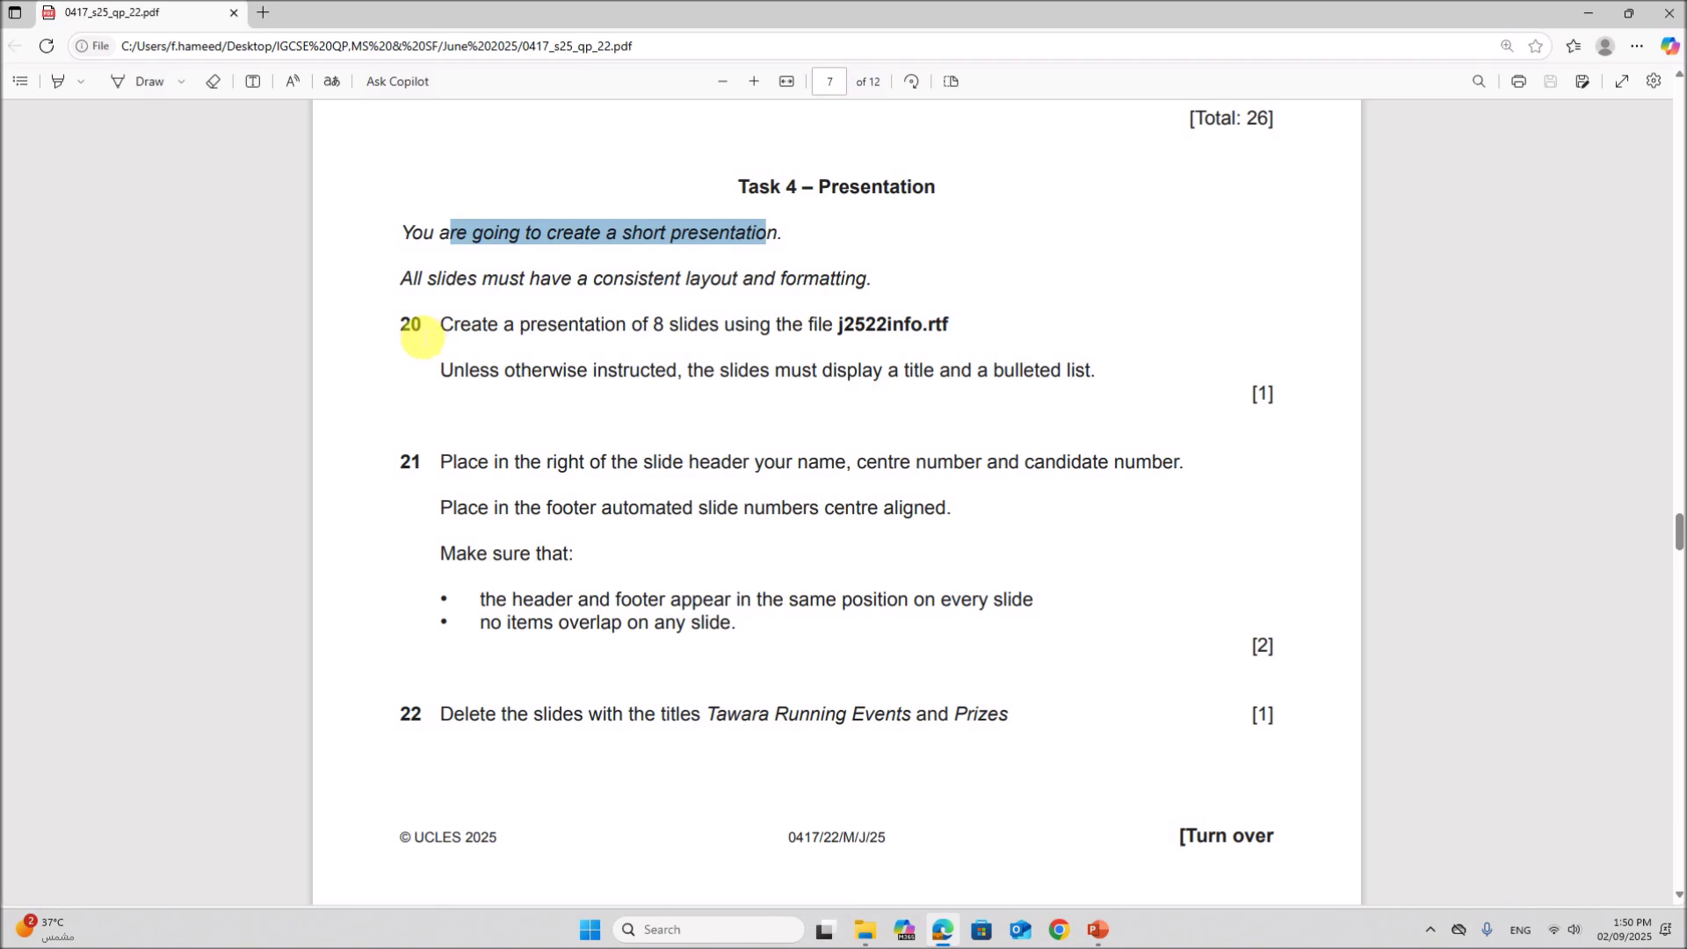
drag(505, 327, 975, 346)
click(977, 346)
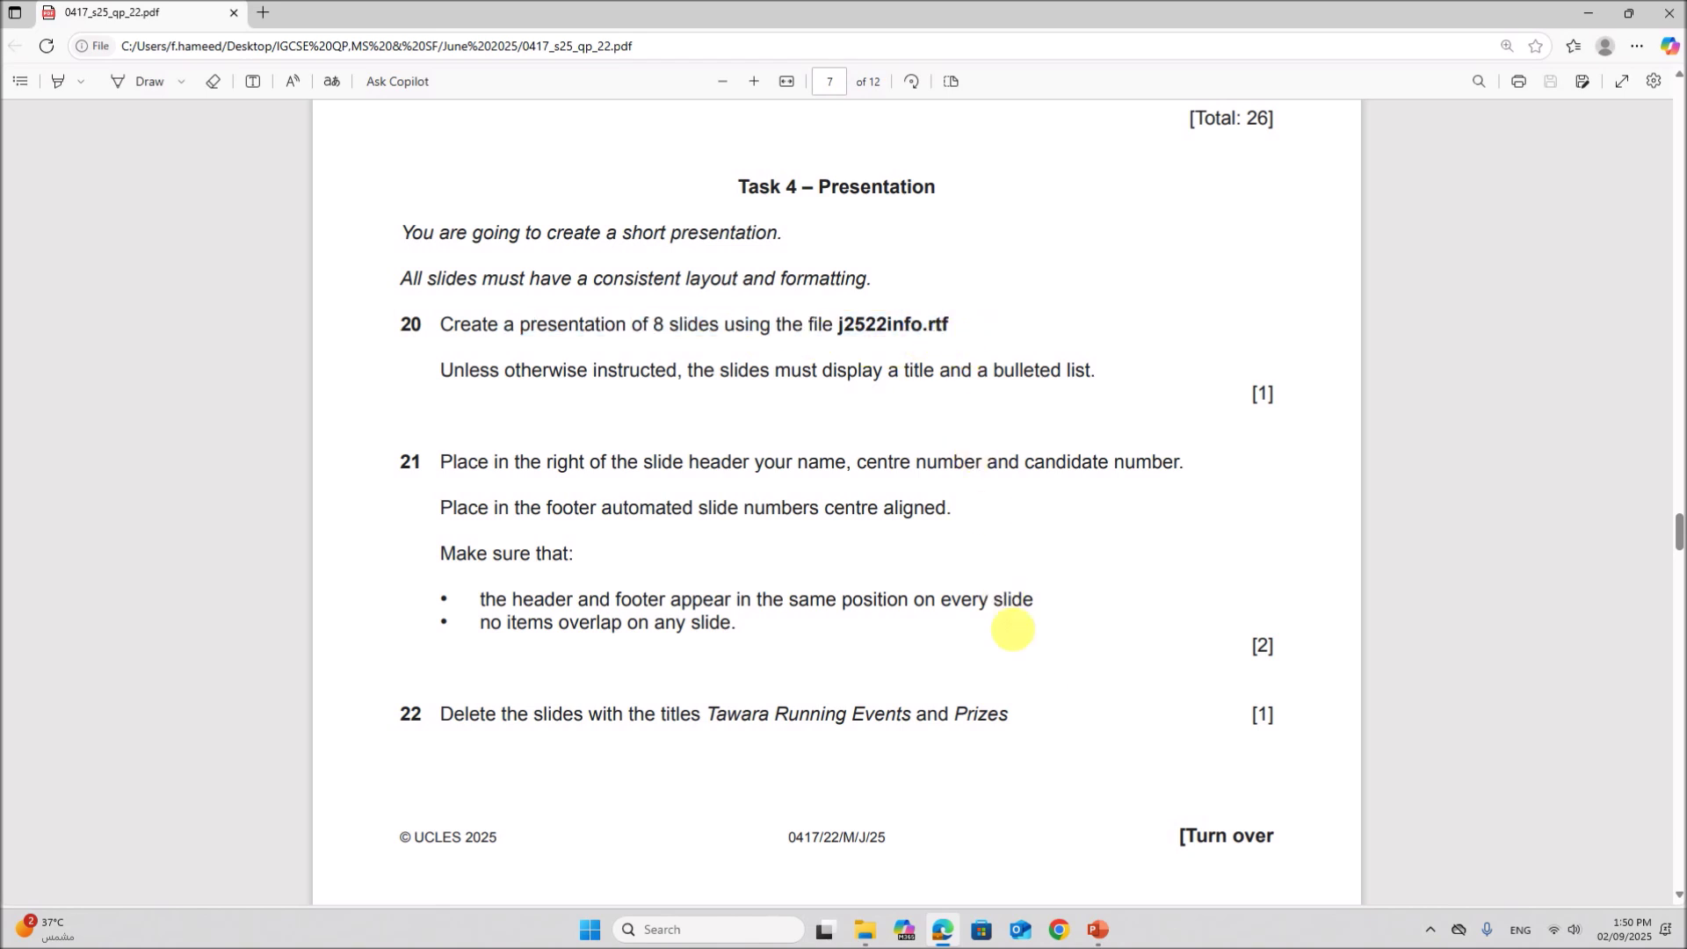
Step: Start a blank presentation and insert slides from the j2522info.rtf outline in J25 P22
click(1098, 932)
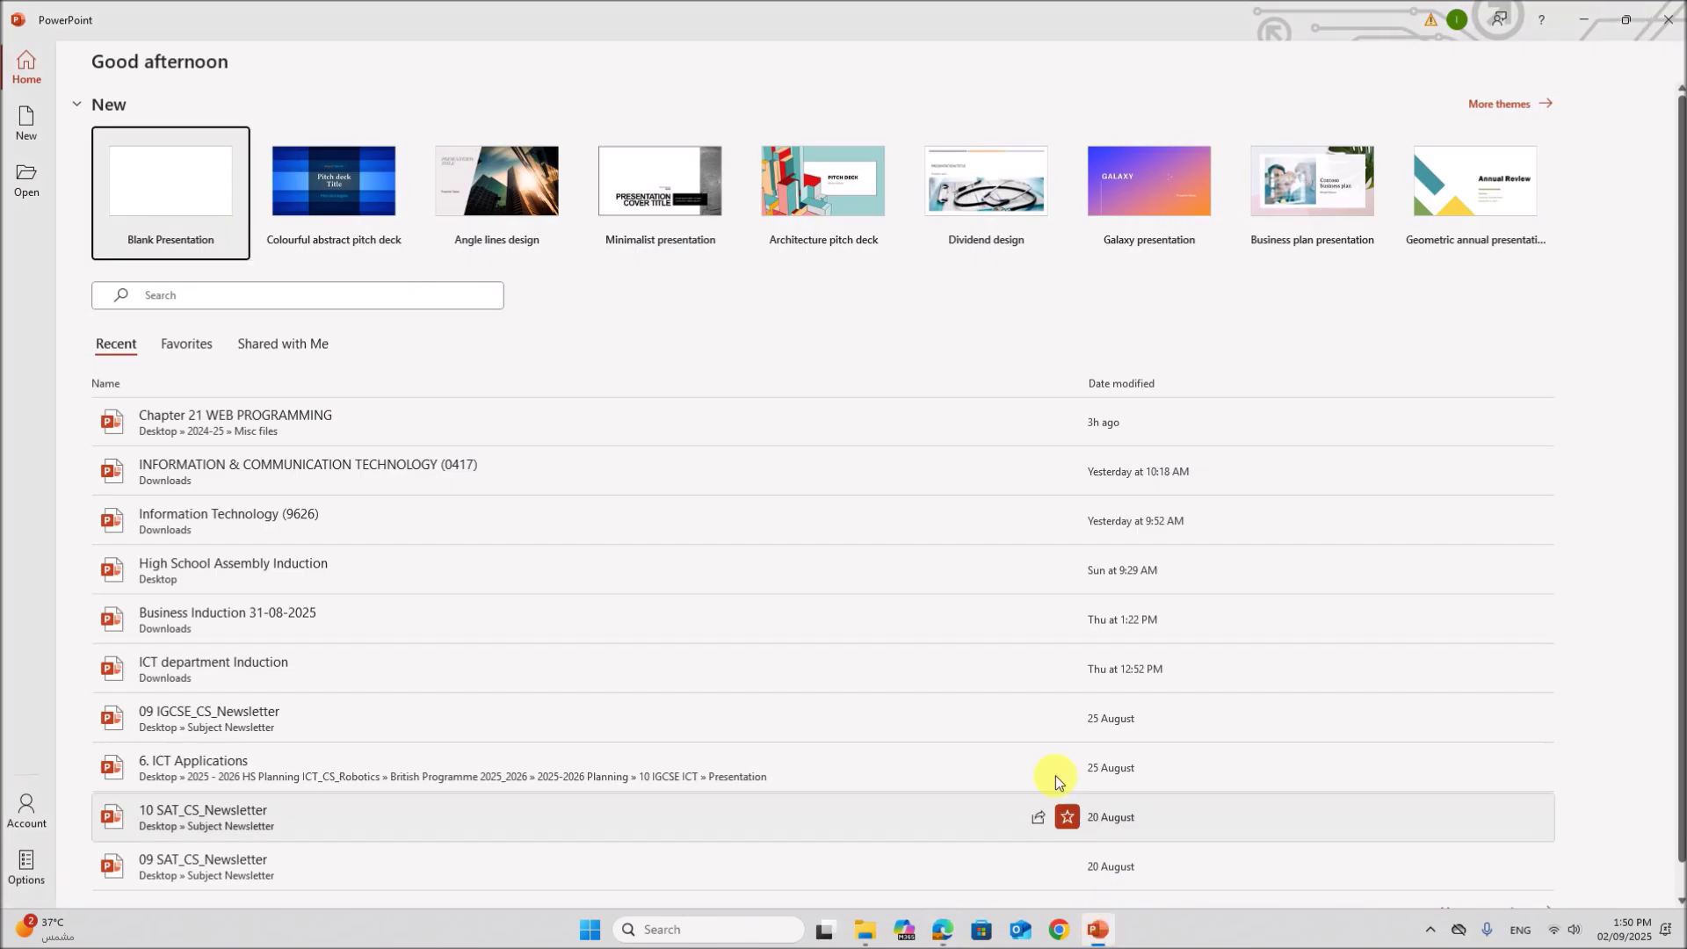
click(185, 206)
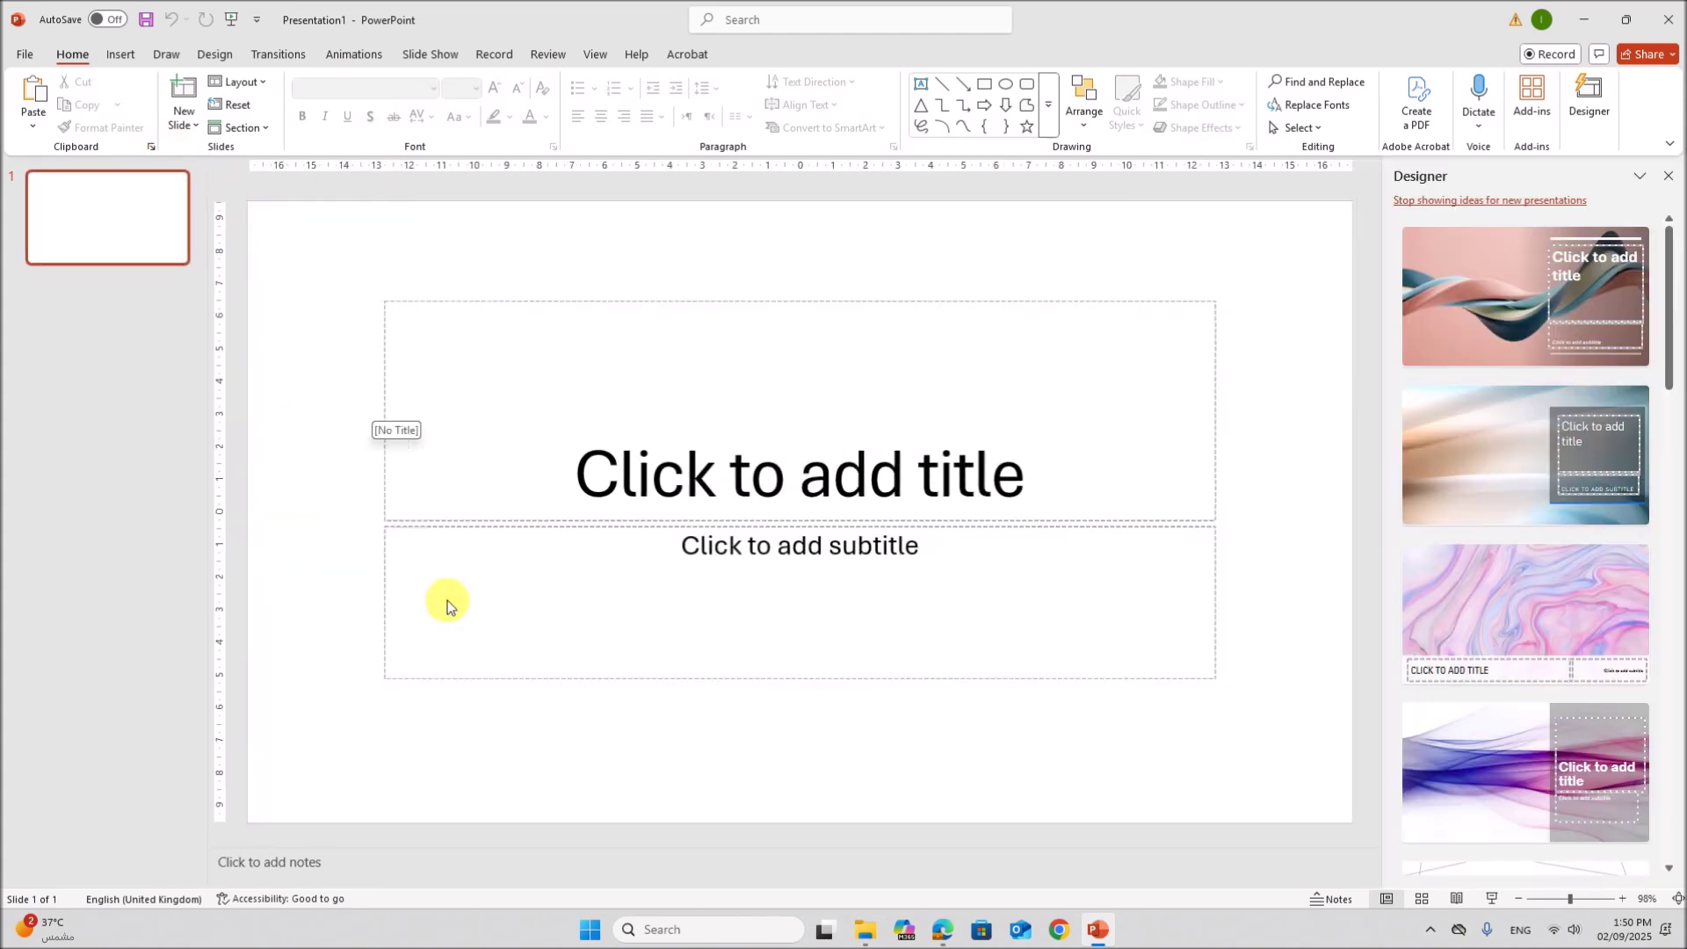
click(195, 126)
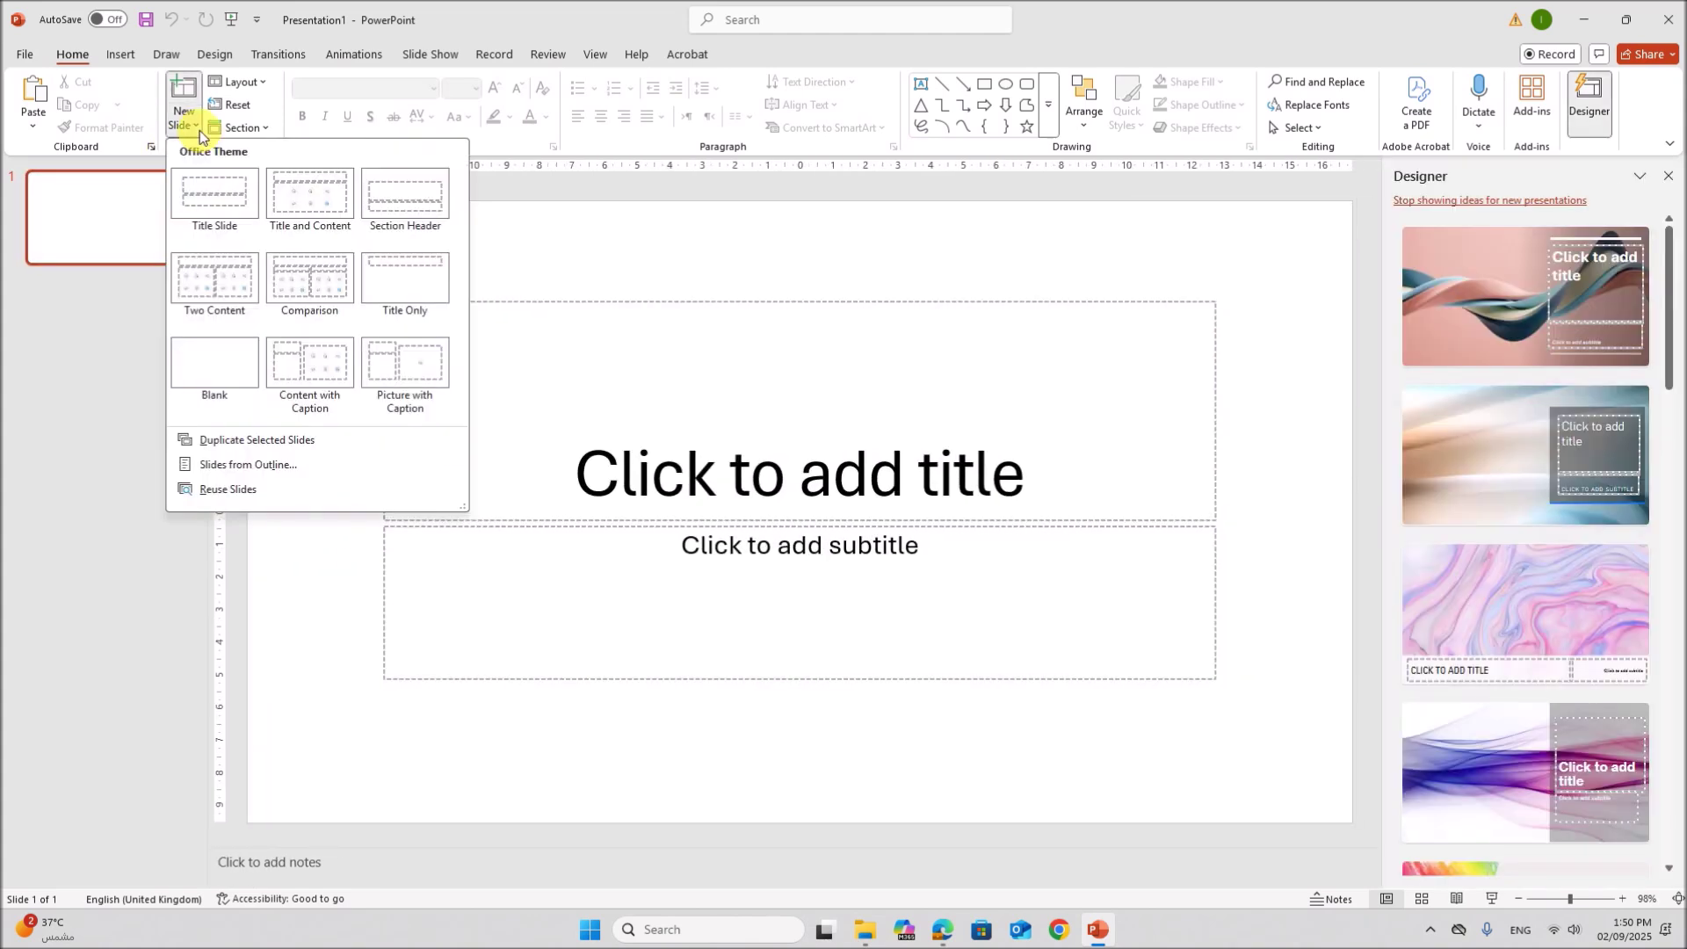
click(257, 466)
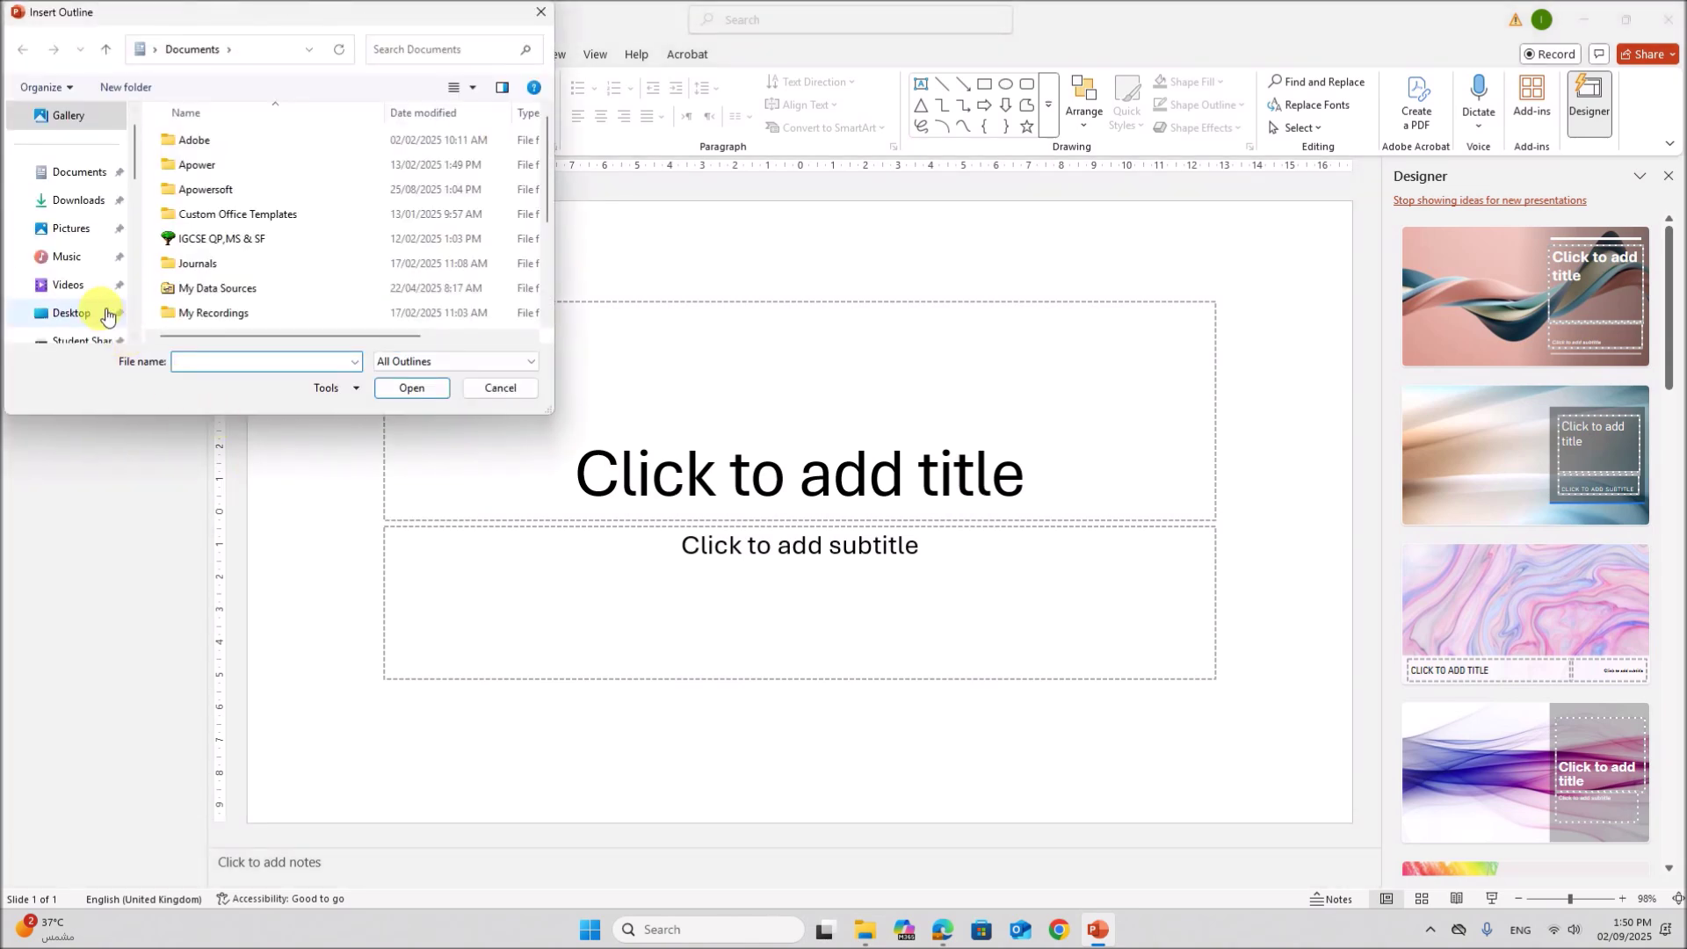
scroll(101, 308, down, 2)
click(79, 284)
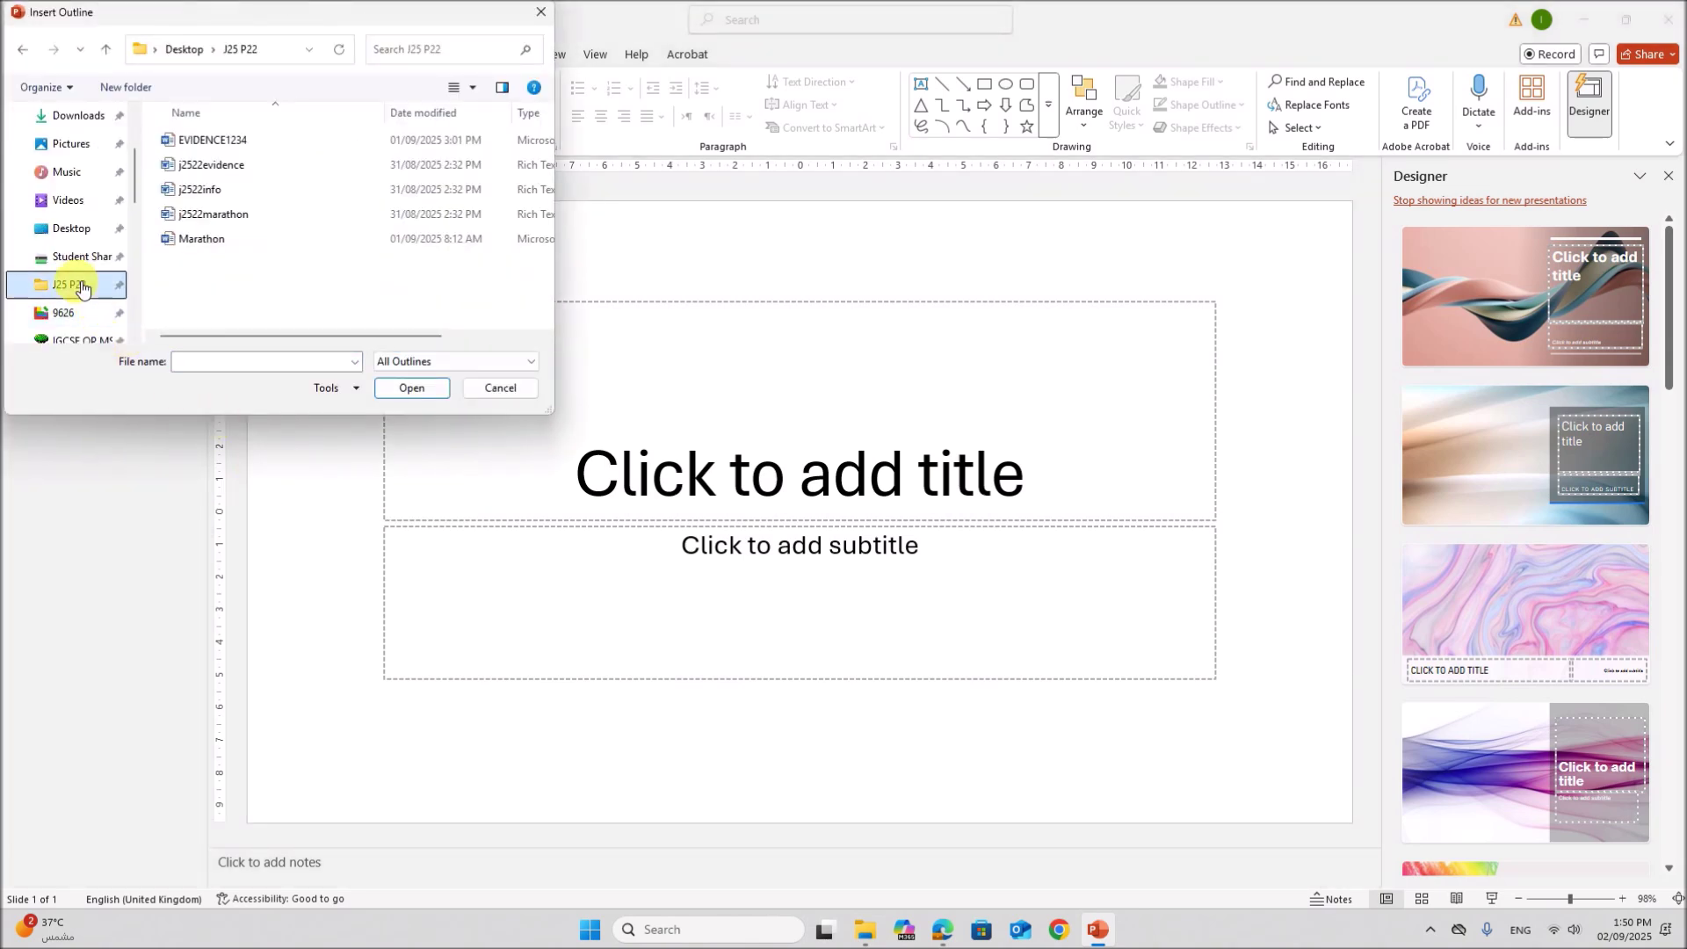
double_click(214, 188)
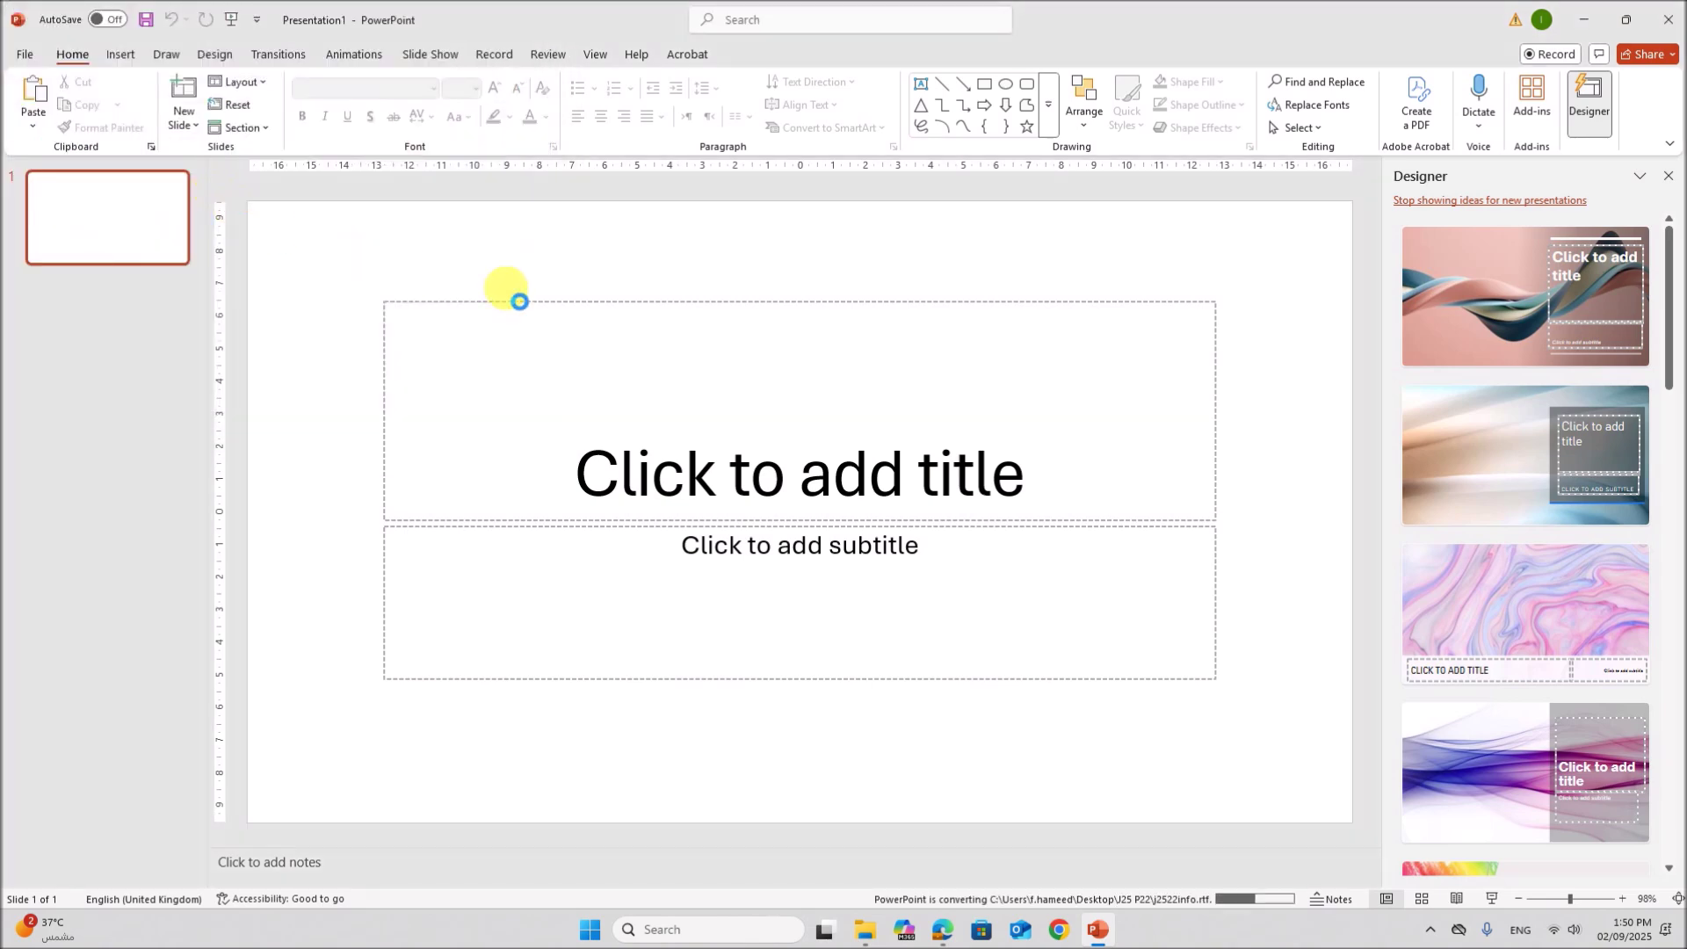
Step: Close Designer and delete the empty first slide, leaving eight Tawara Marathon slides
click(1669, 176)
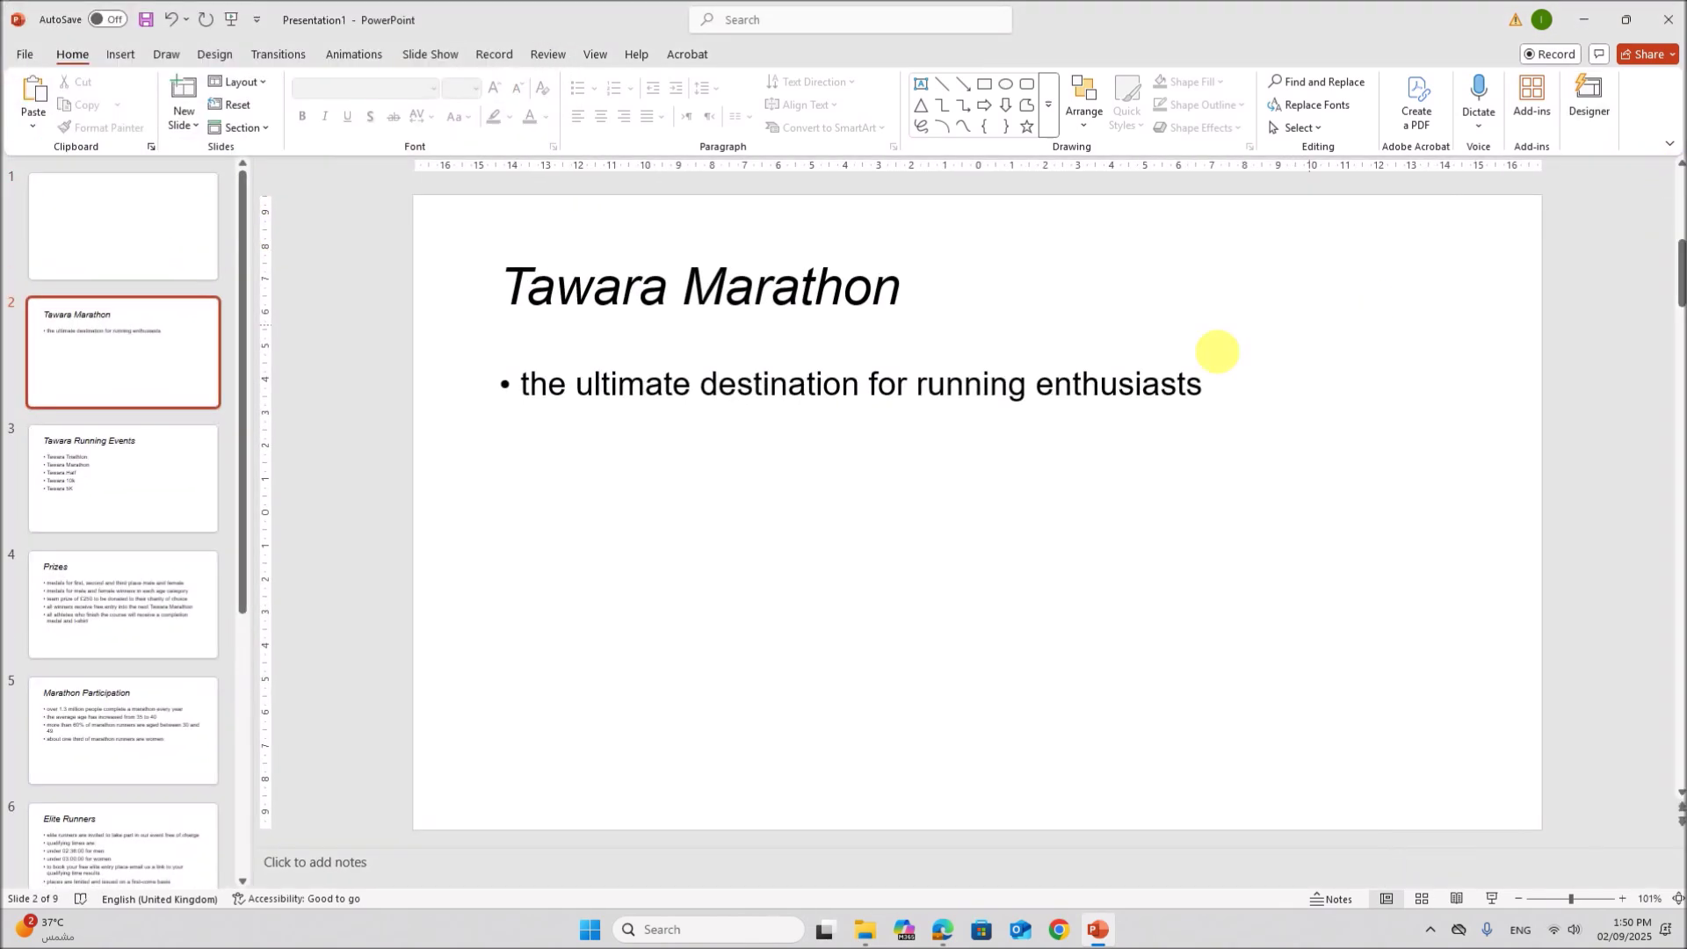
click(131, 254)
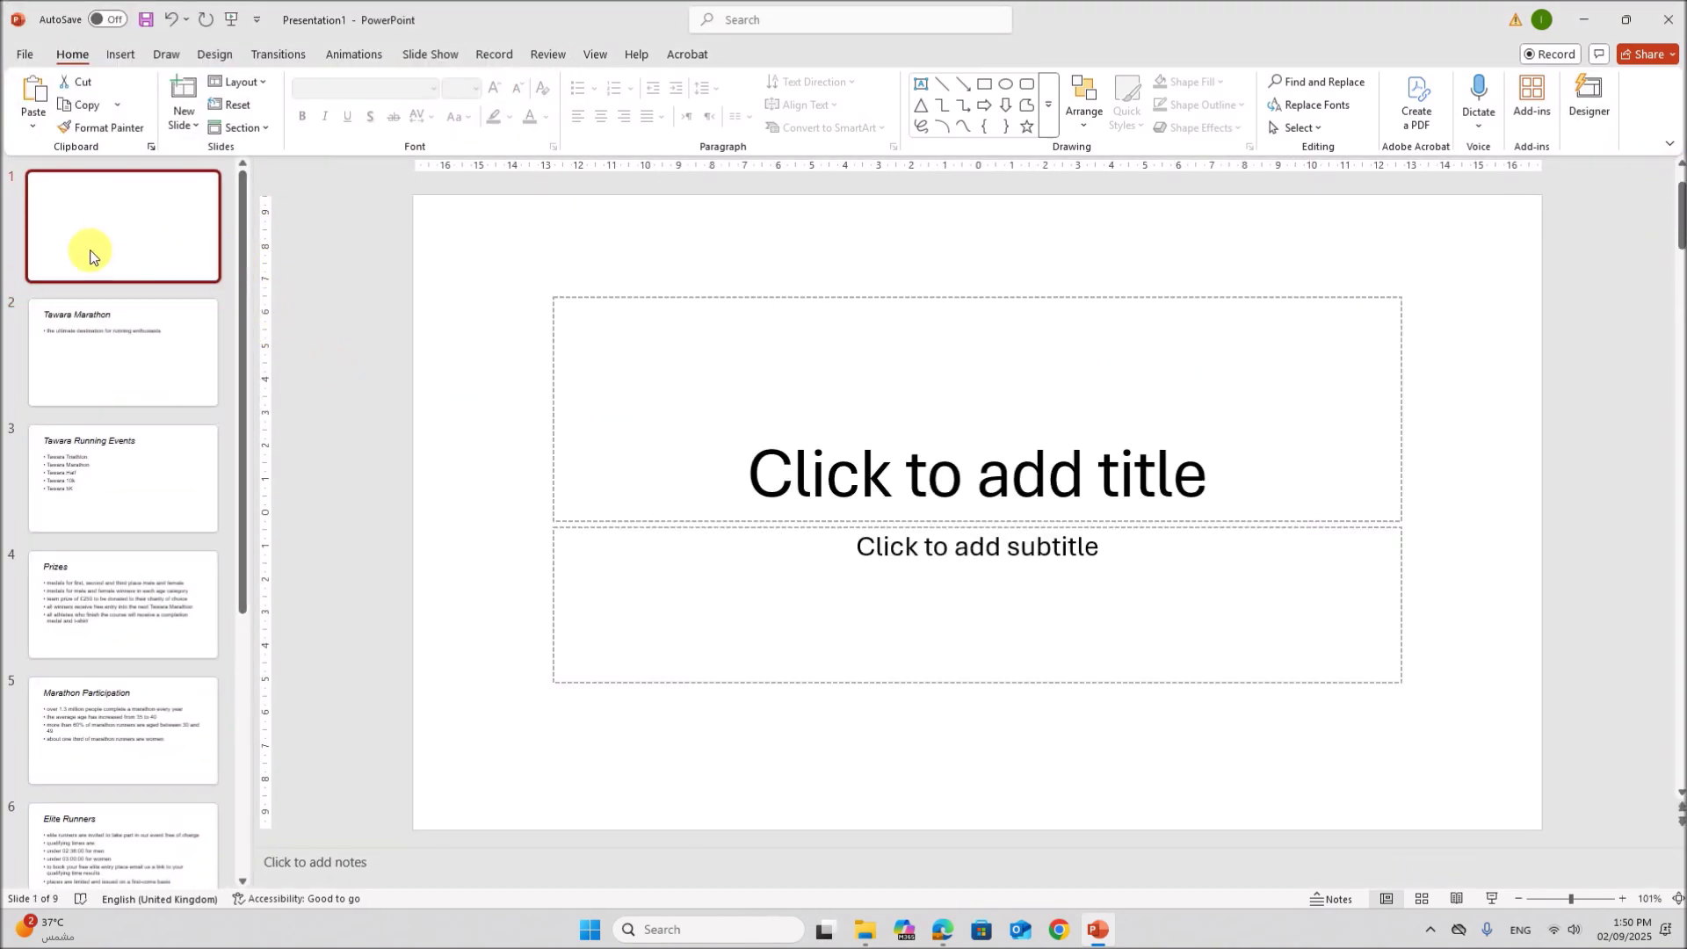
key(Delete)
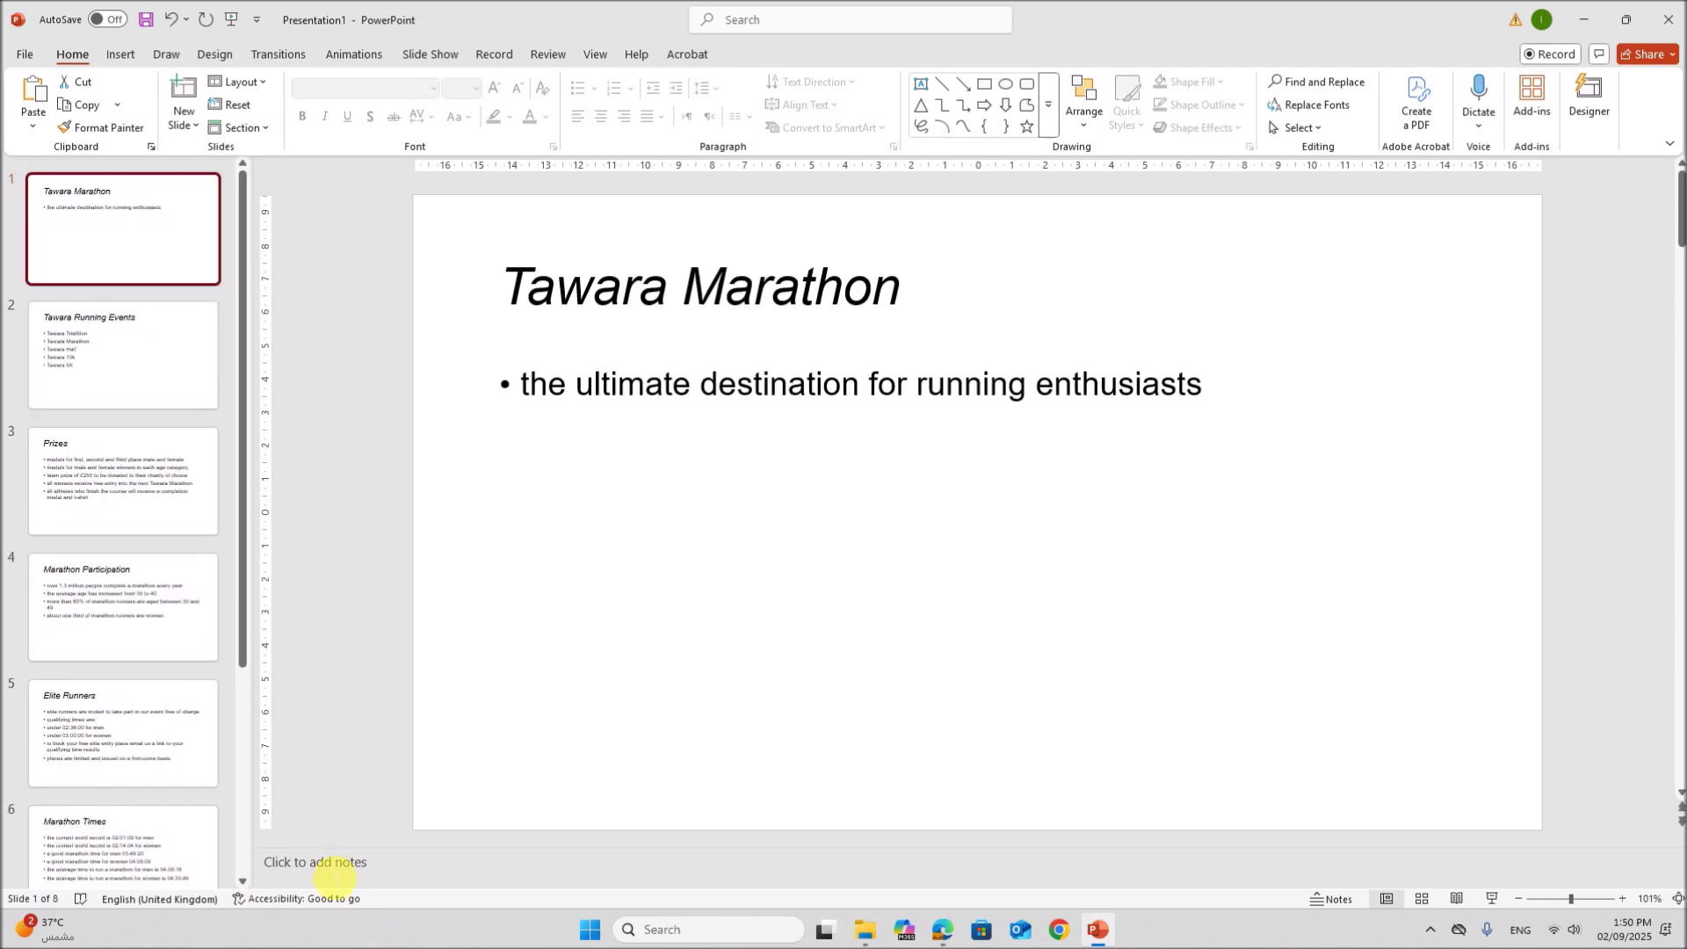
scroll(91, 671, down, 5)
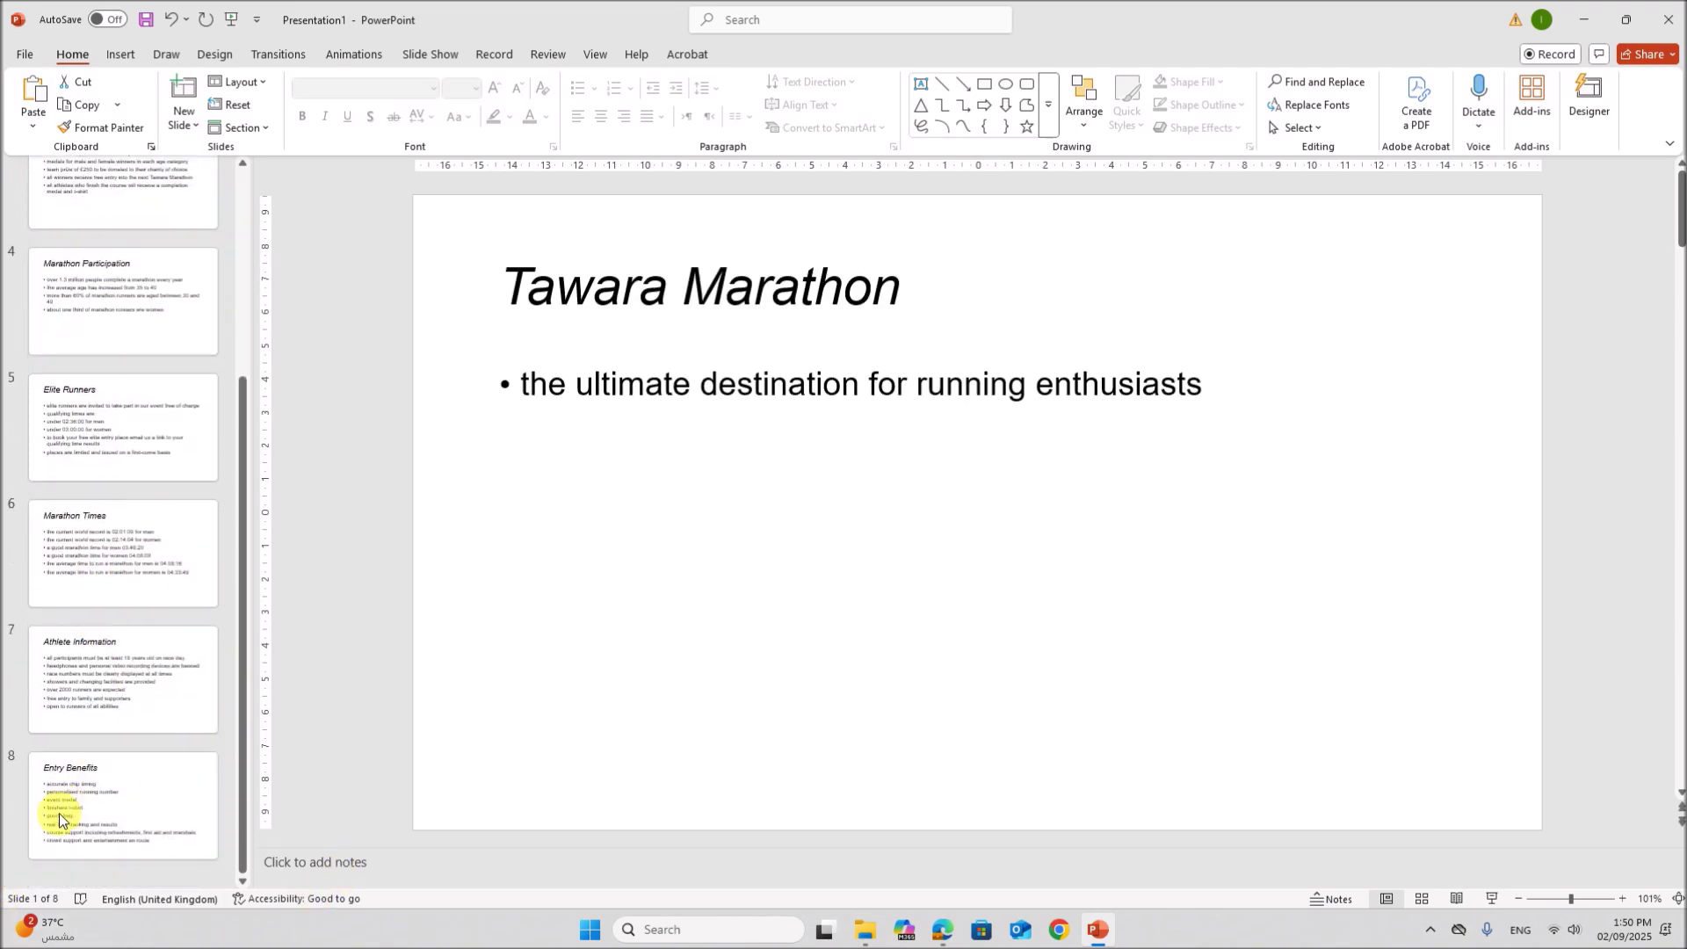
click(938, 932)
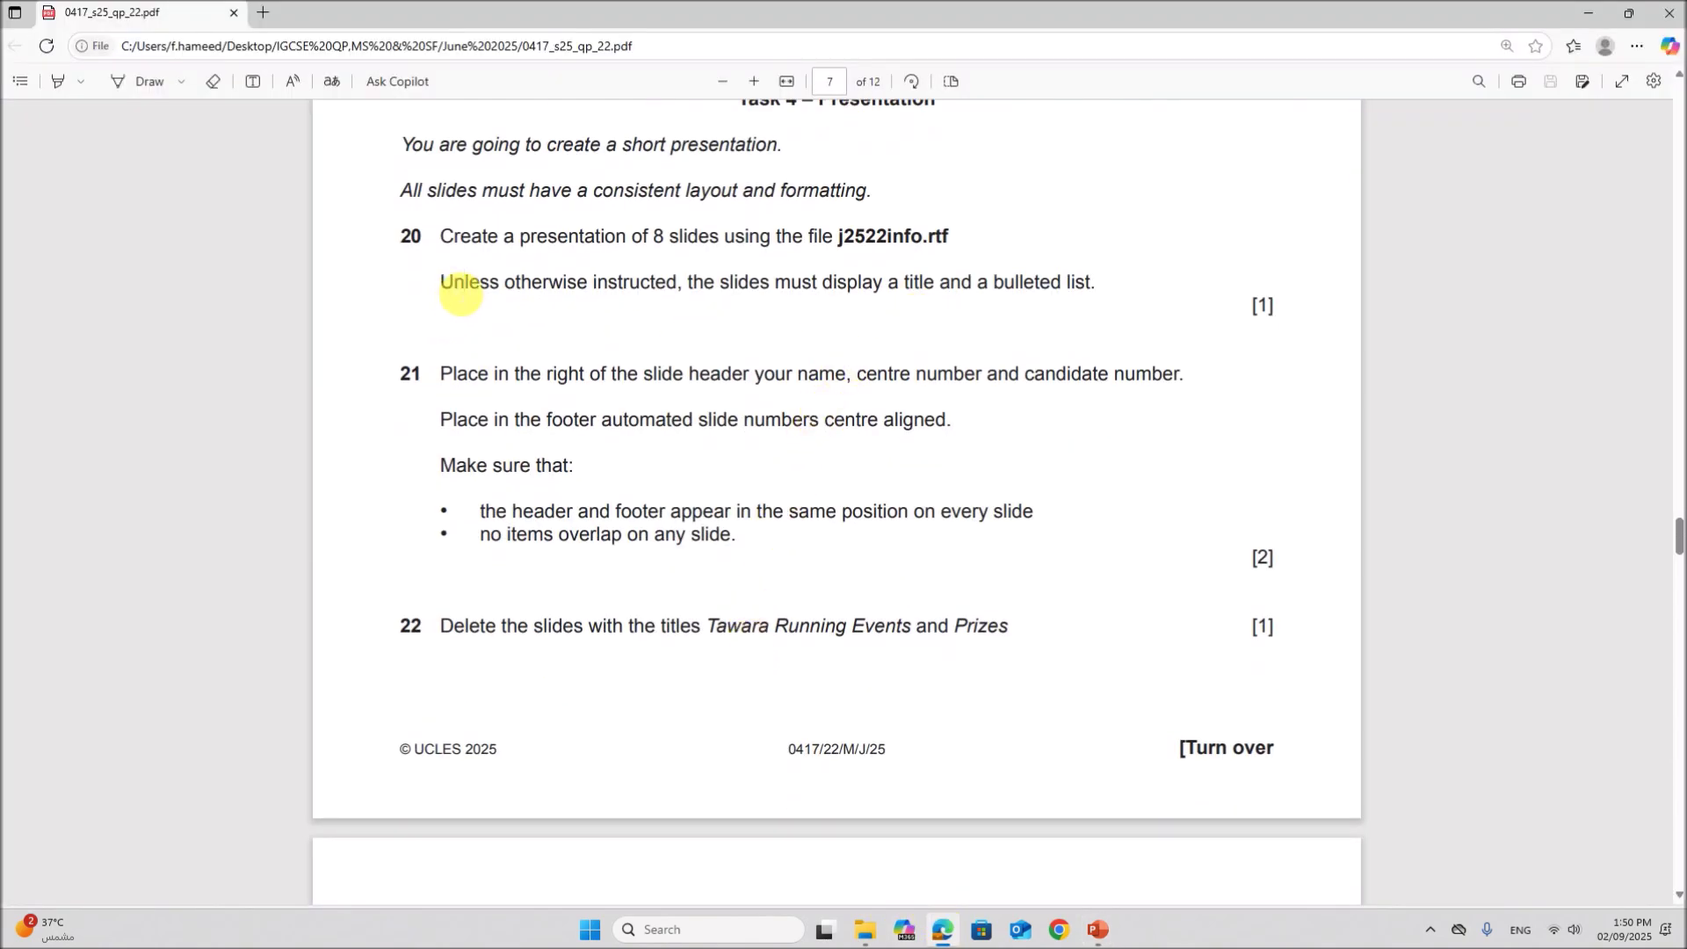
drag(442, 283, 1097, 290)
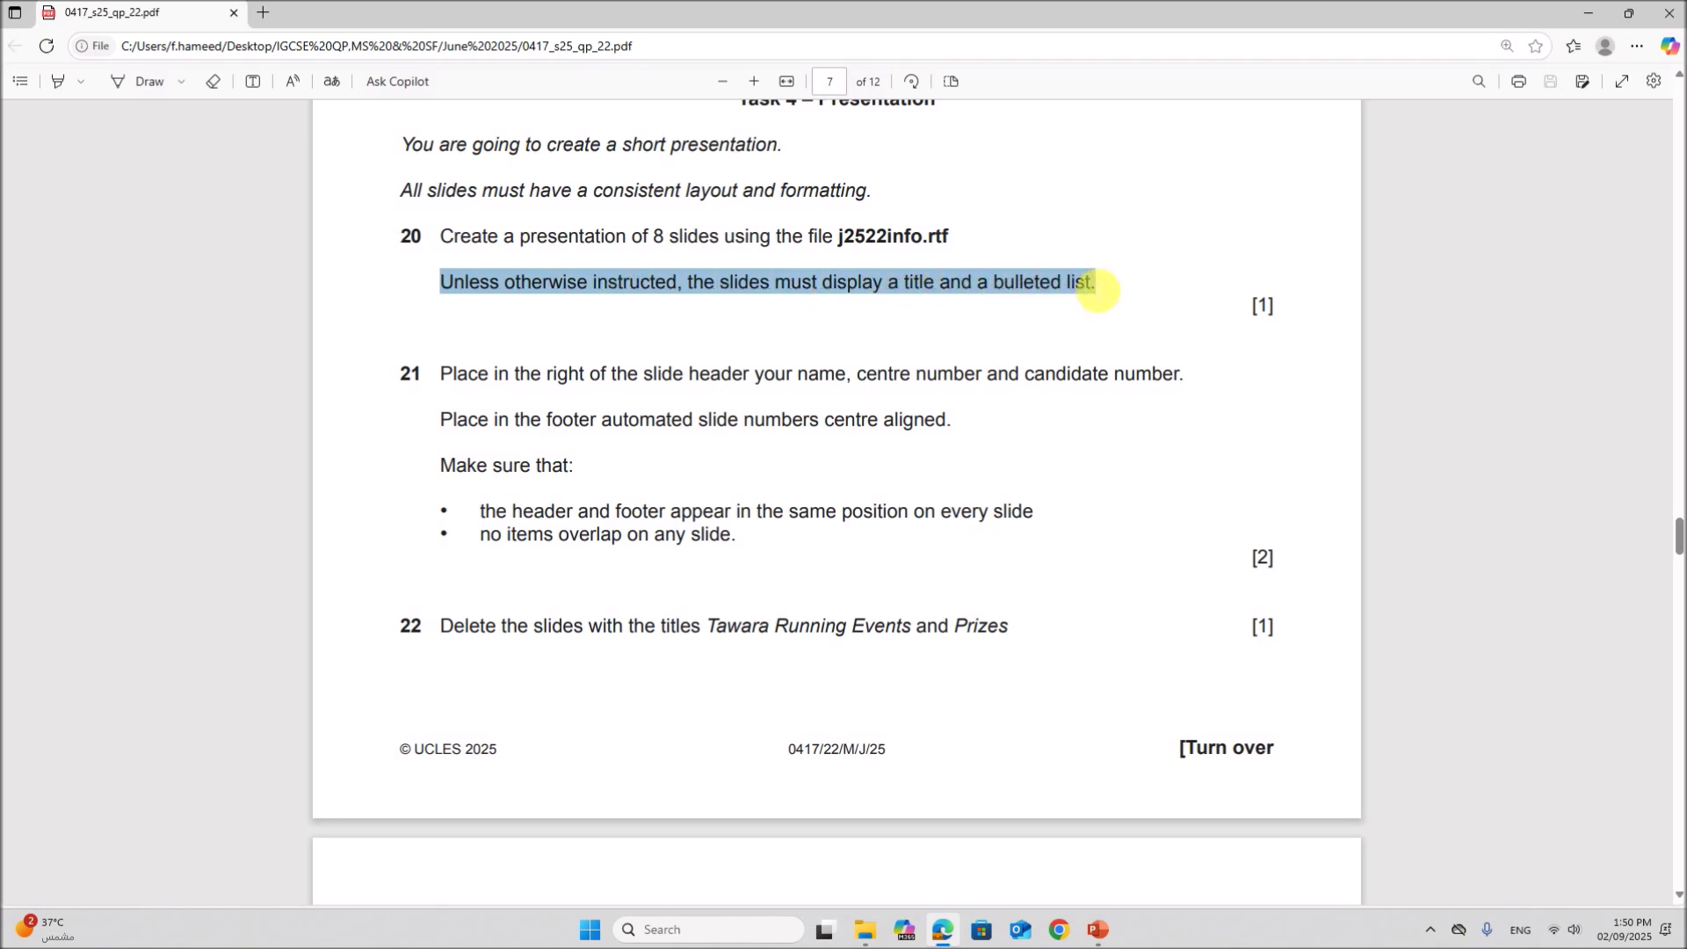
click(1098, 929)
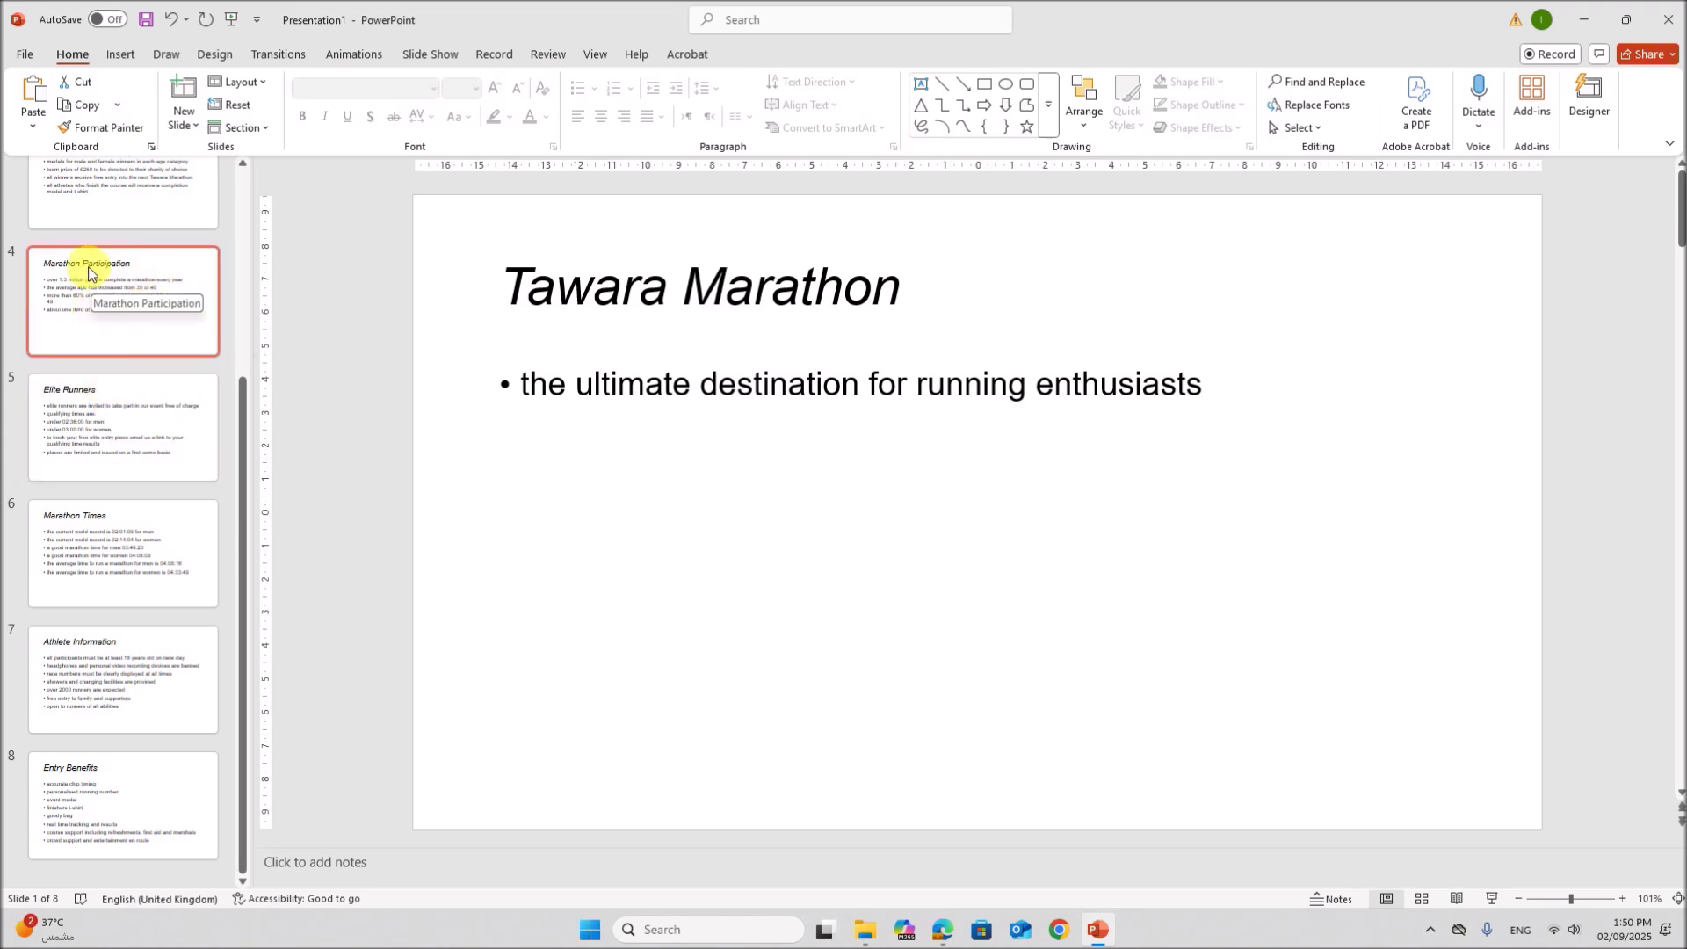
click(942, 931)
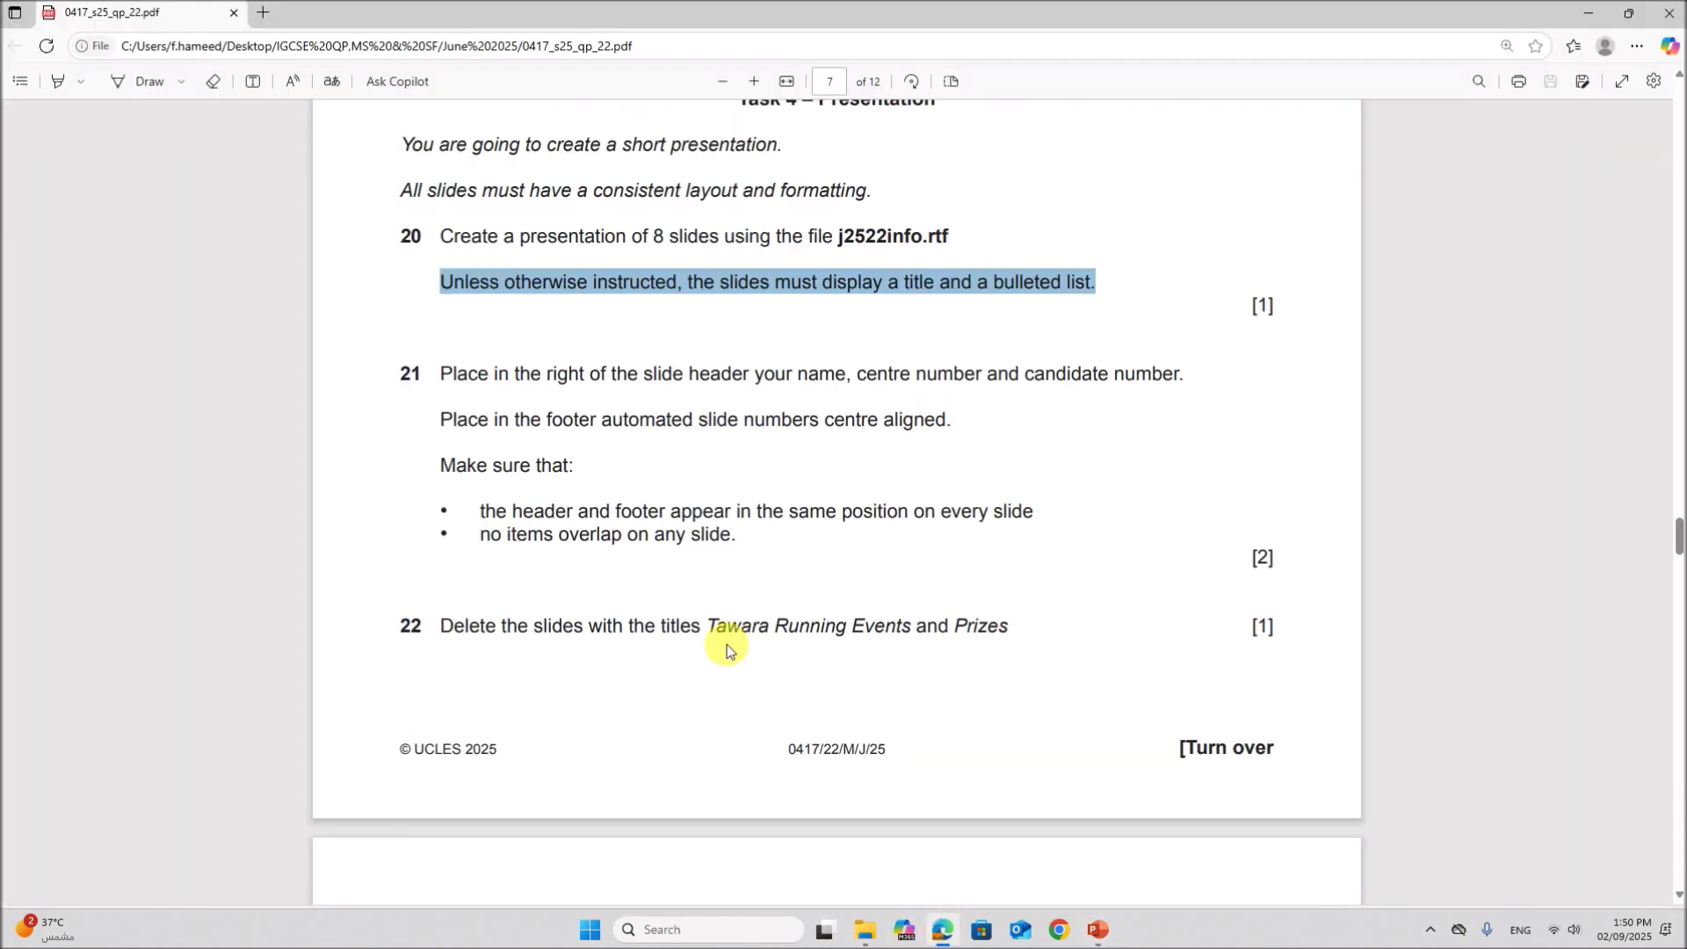
click(482, 378)
drag(473, 378, 1164, 380)
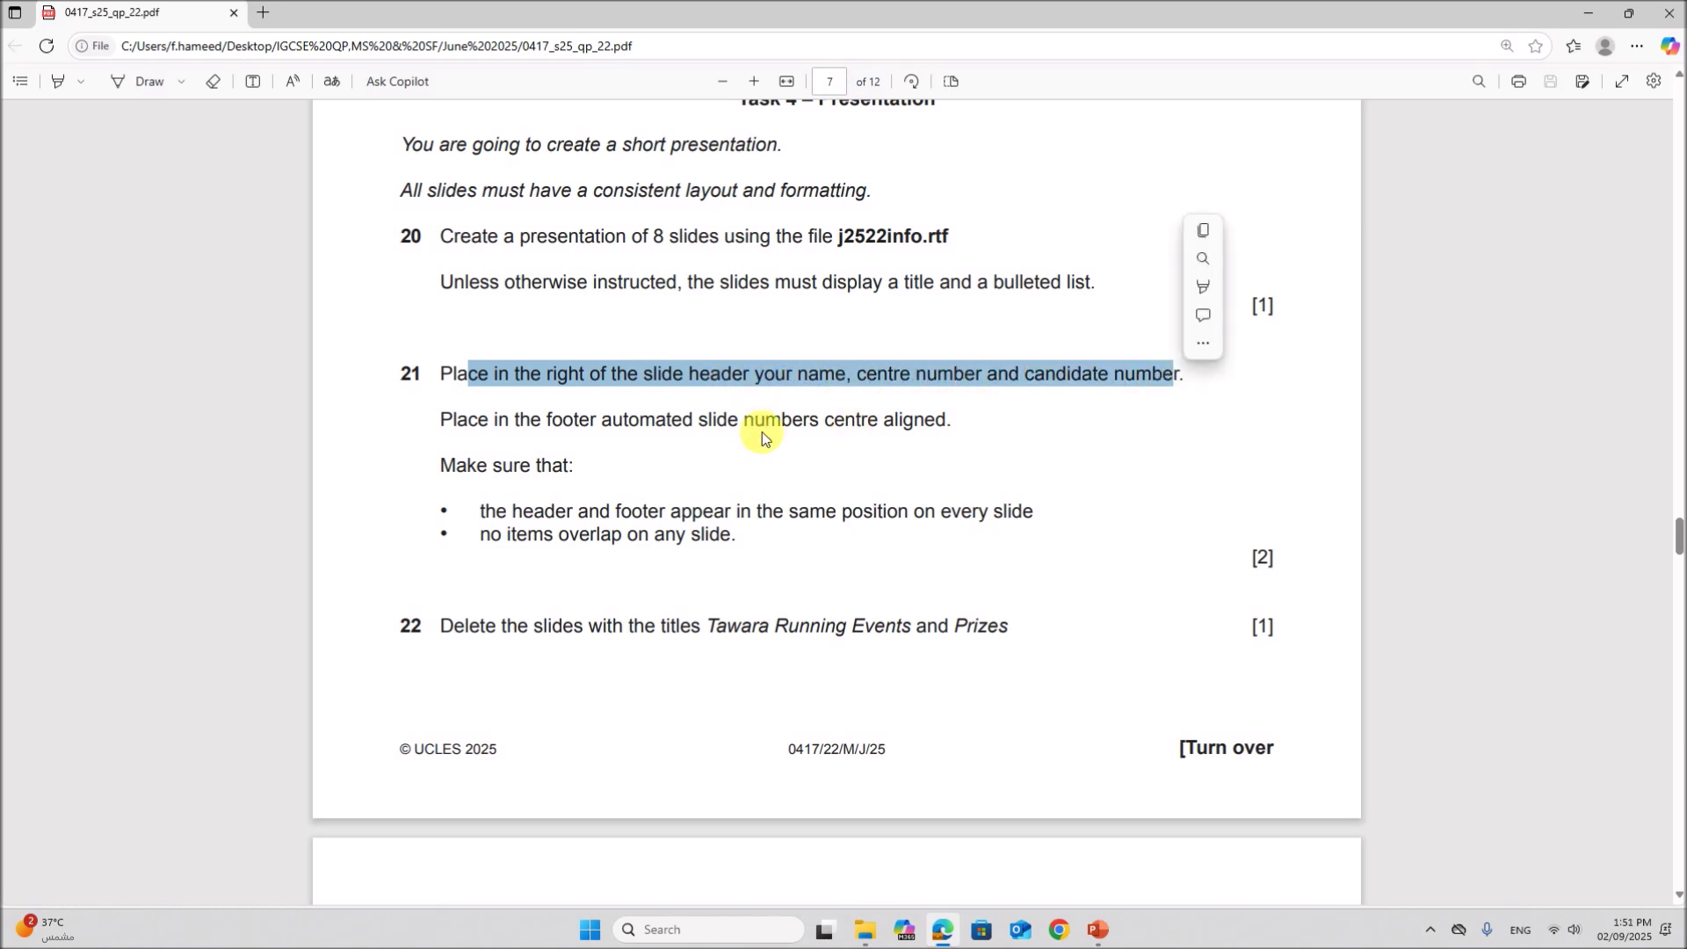
drag(563, 420, 963, 427)
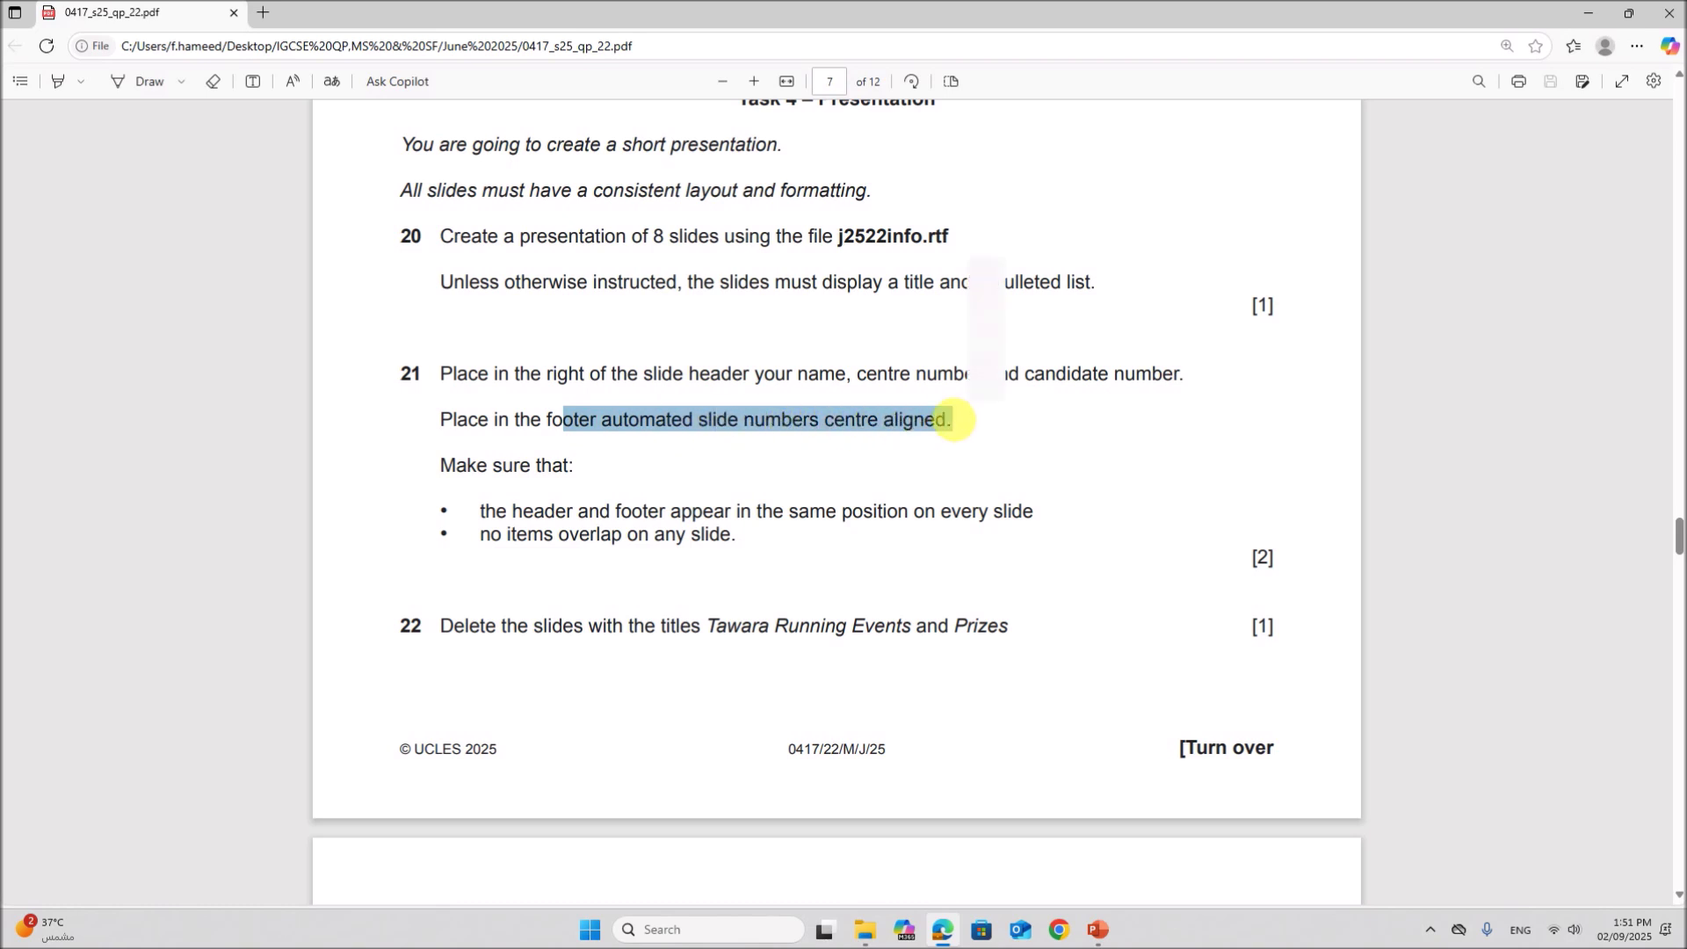
click(1098, 930)
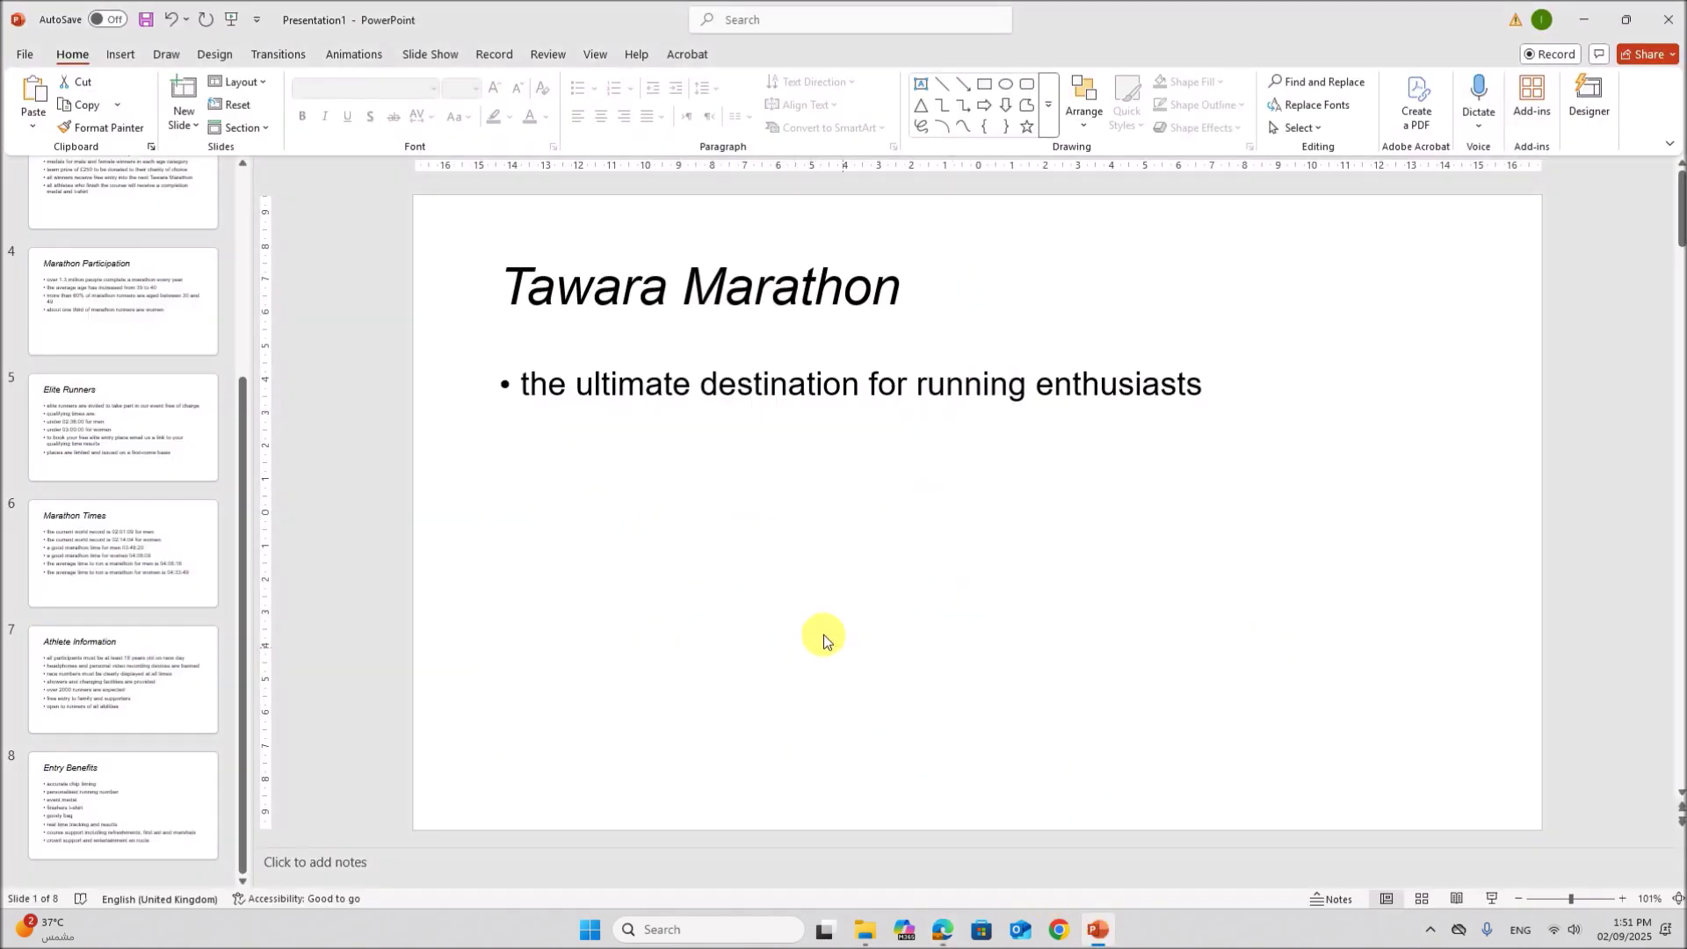
Step: Switch to Slide Master view and select the top master slide
scroll(5, 447, up, 5)
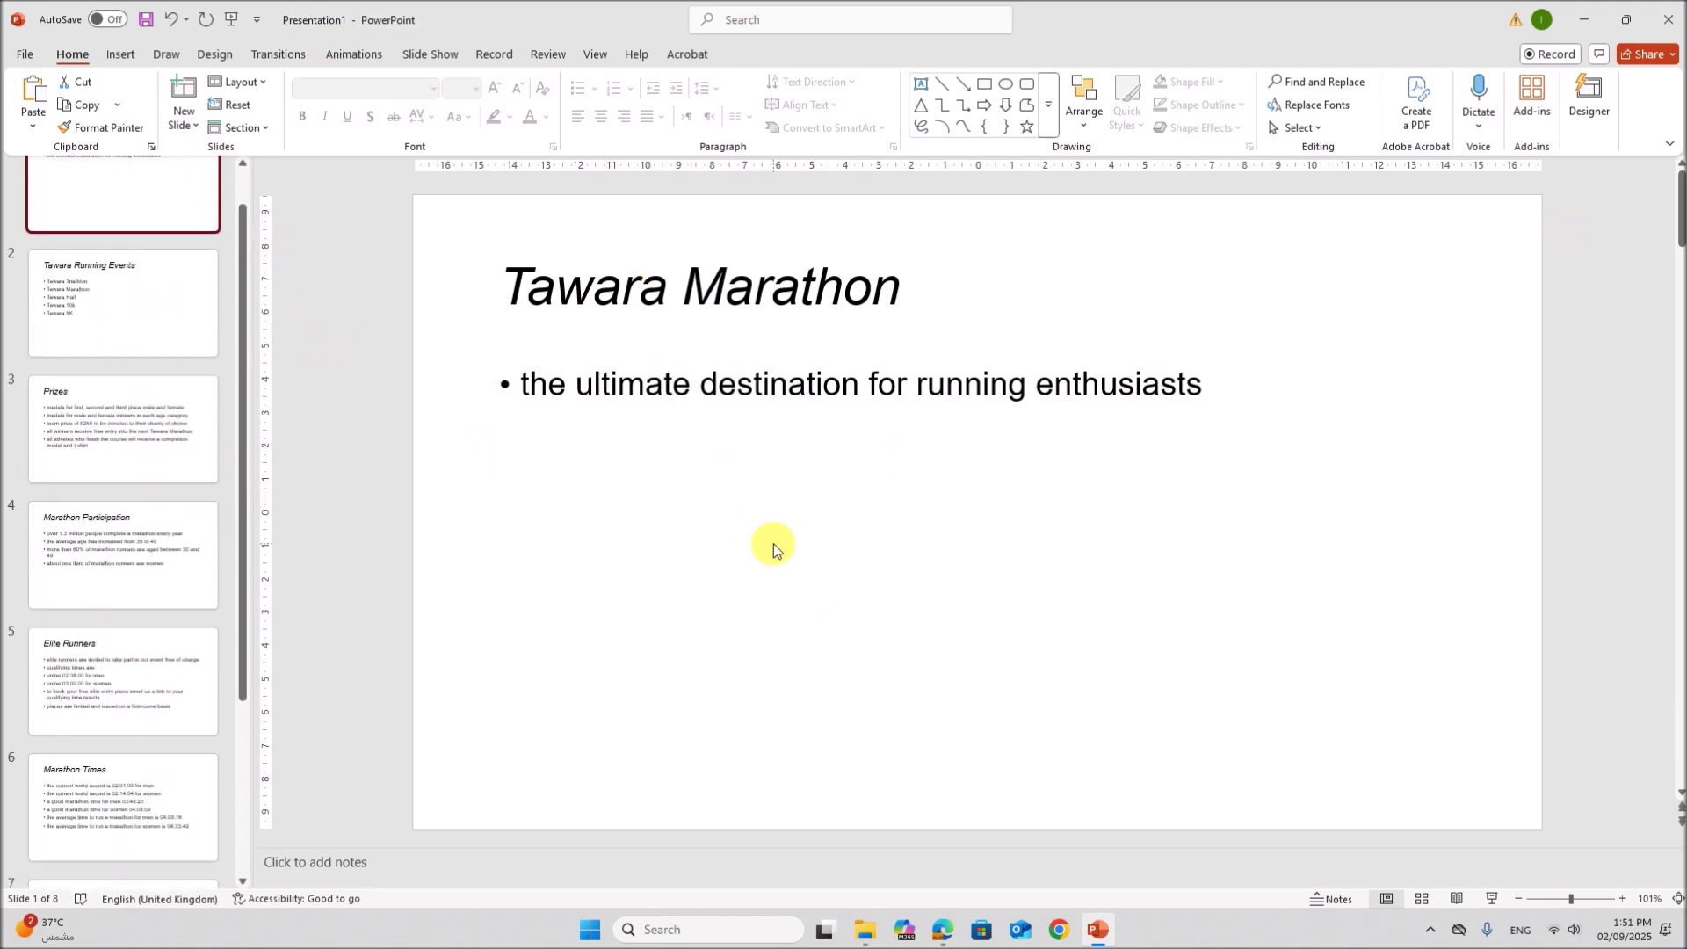
click(585, 53)
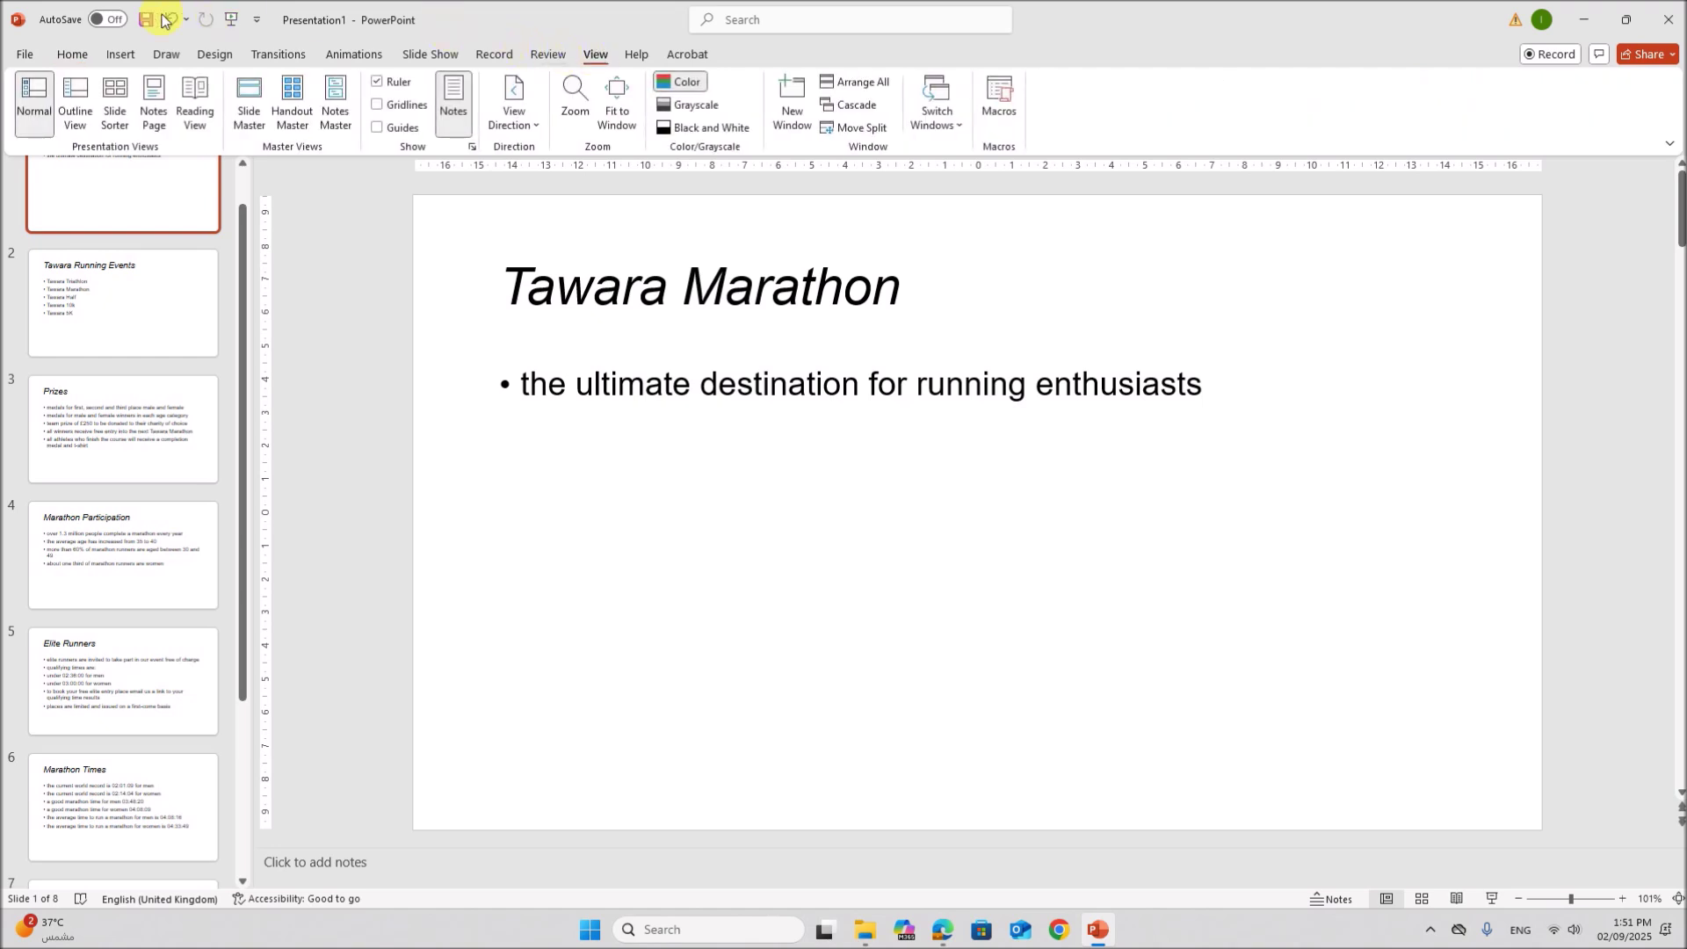
click(244, 101)
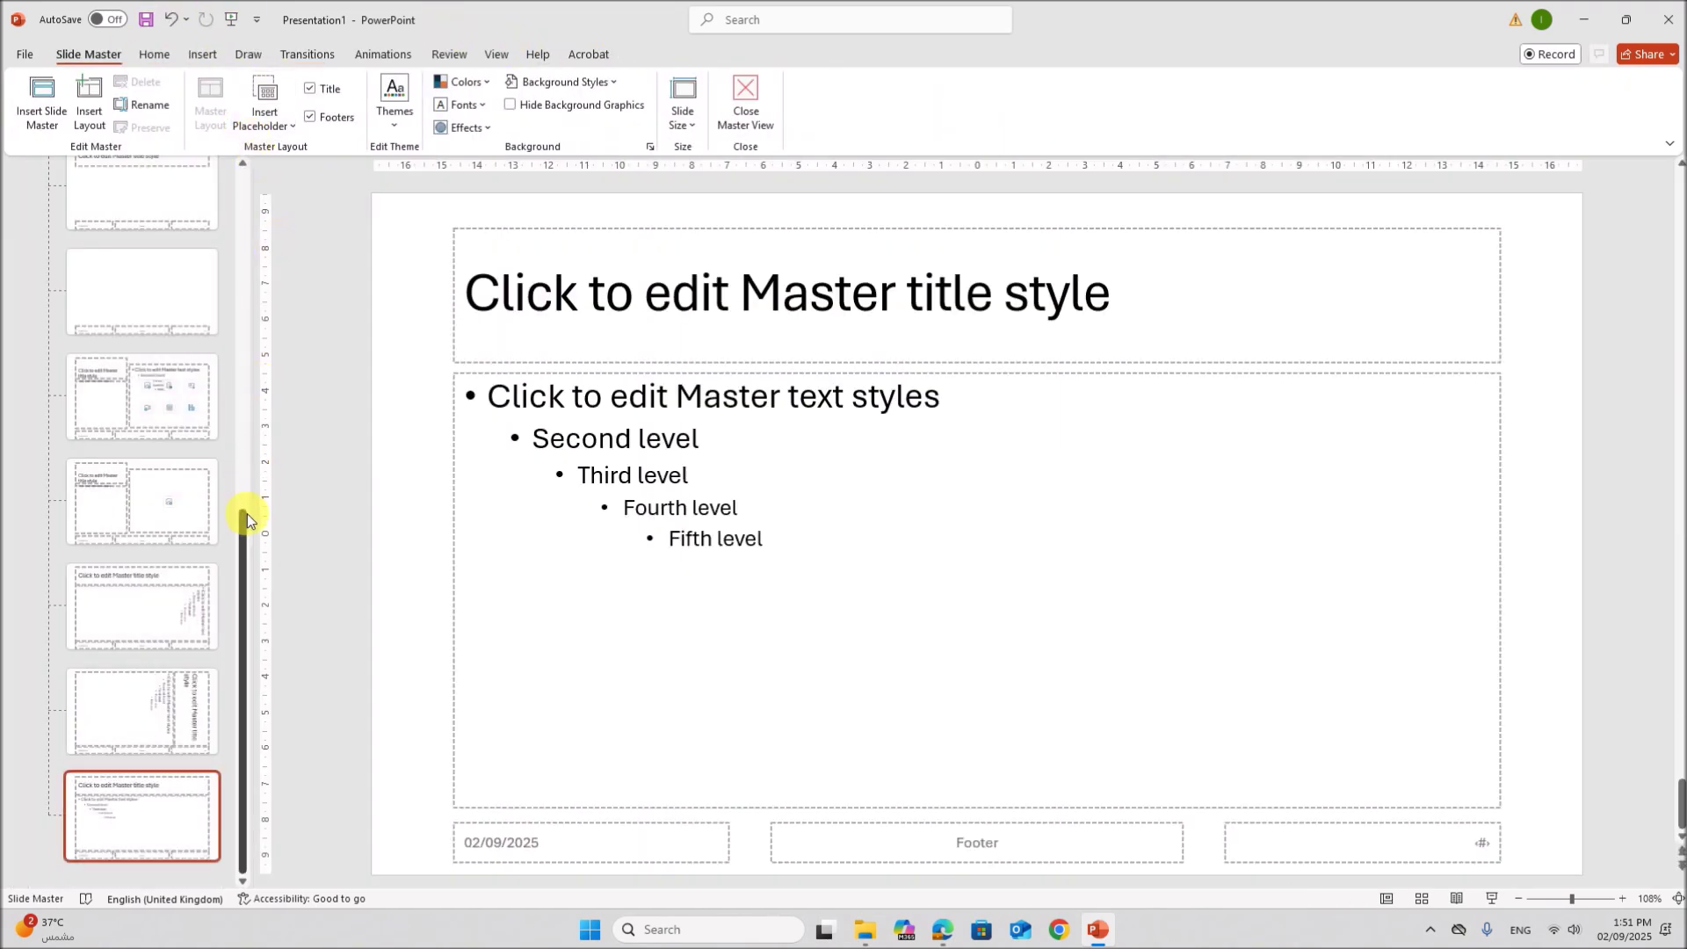
drag(244, 517, 248, 181)
click(150, 208)
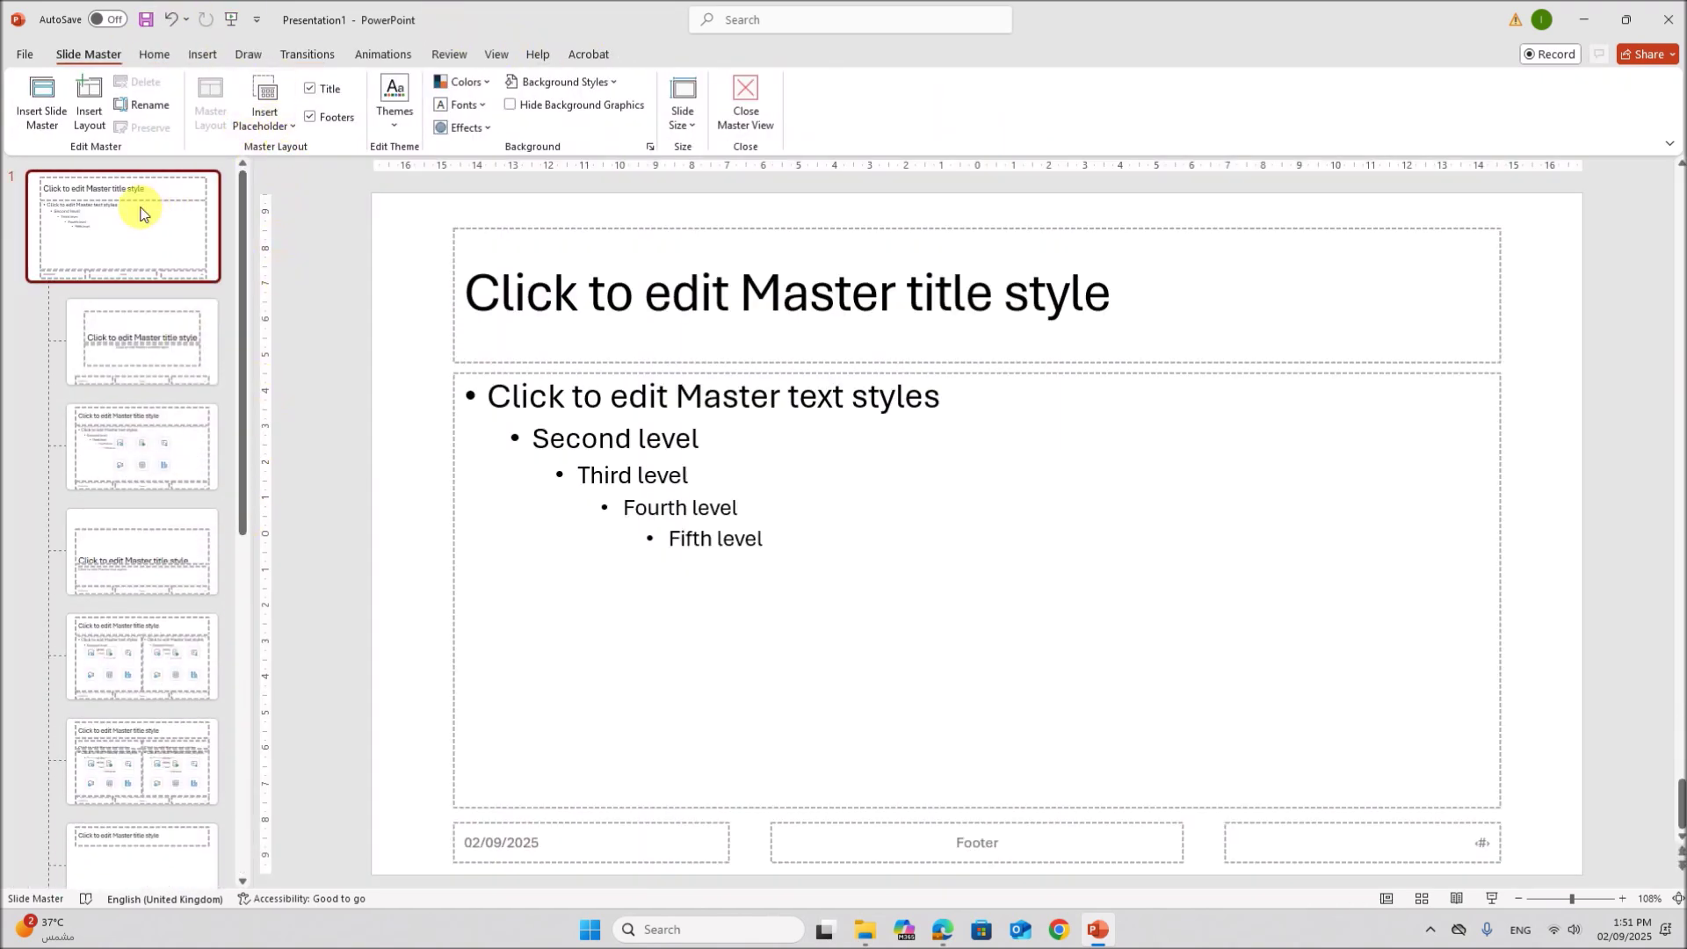
Step: Delete the date, footer and slide-number placeholders from the master
click(564, 866)
key(Delete)
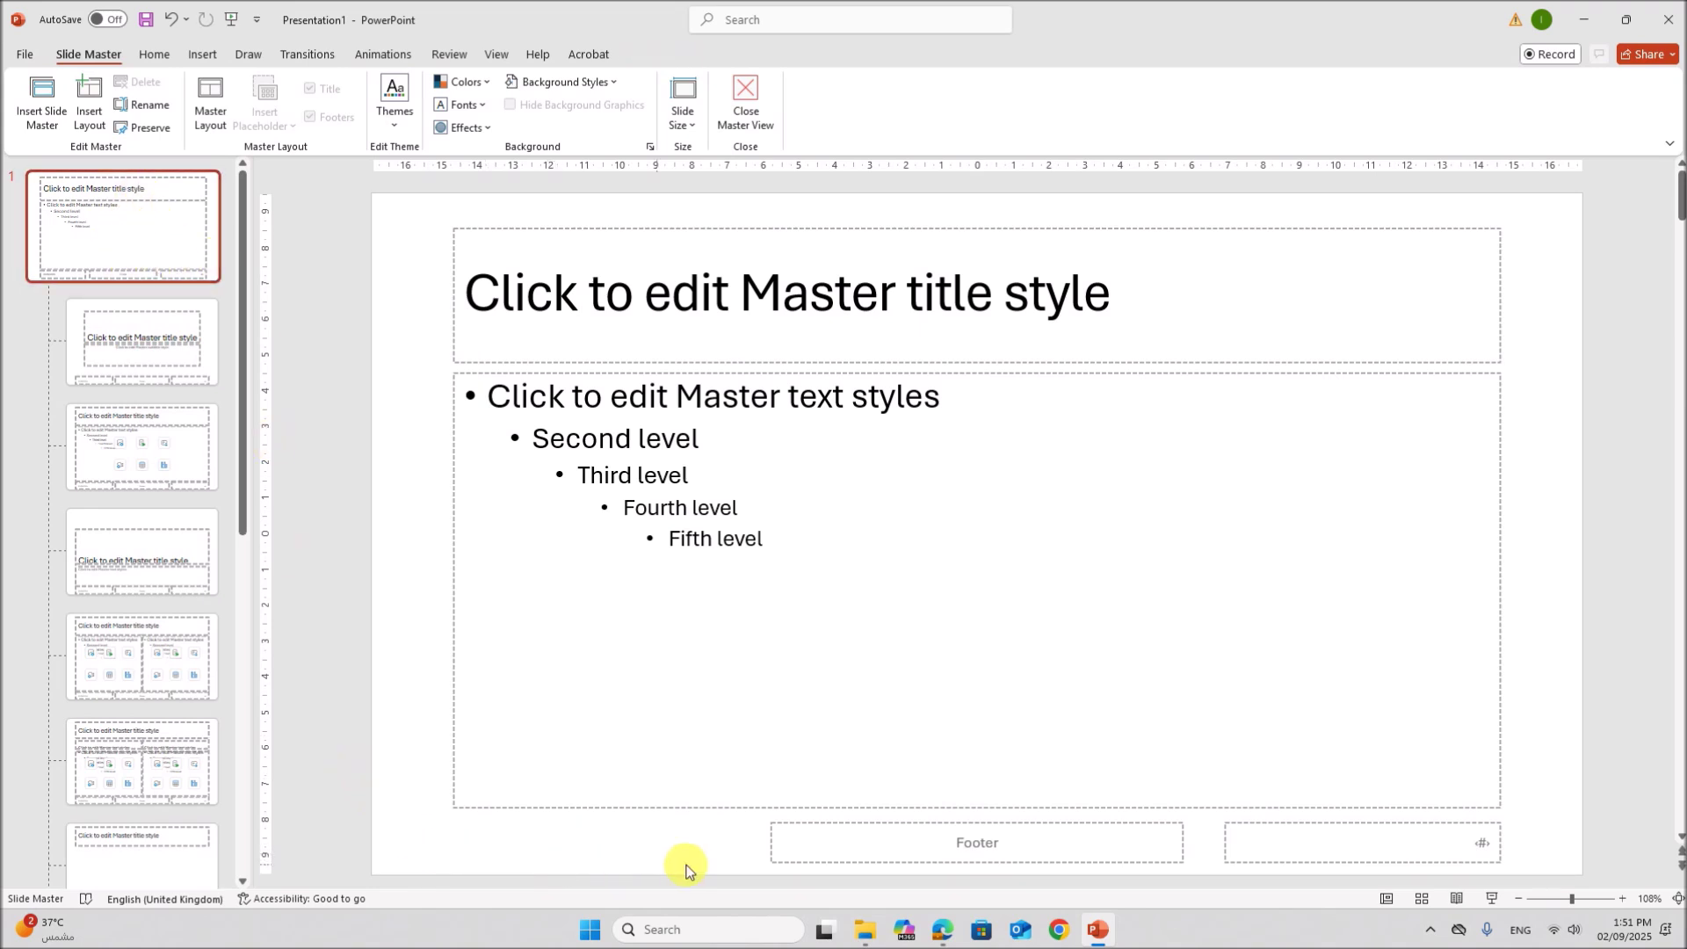
click(784, 864)
key(Delete)
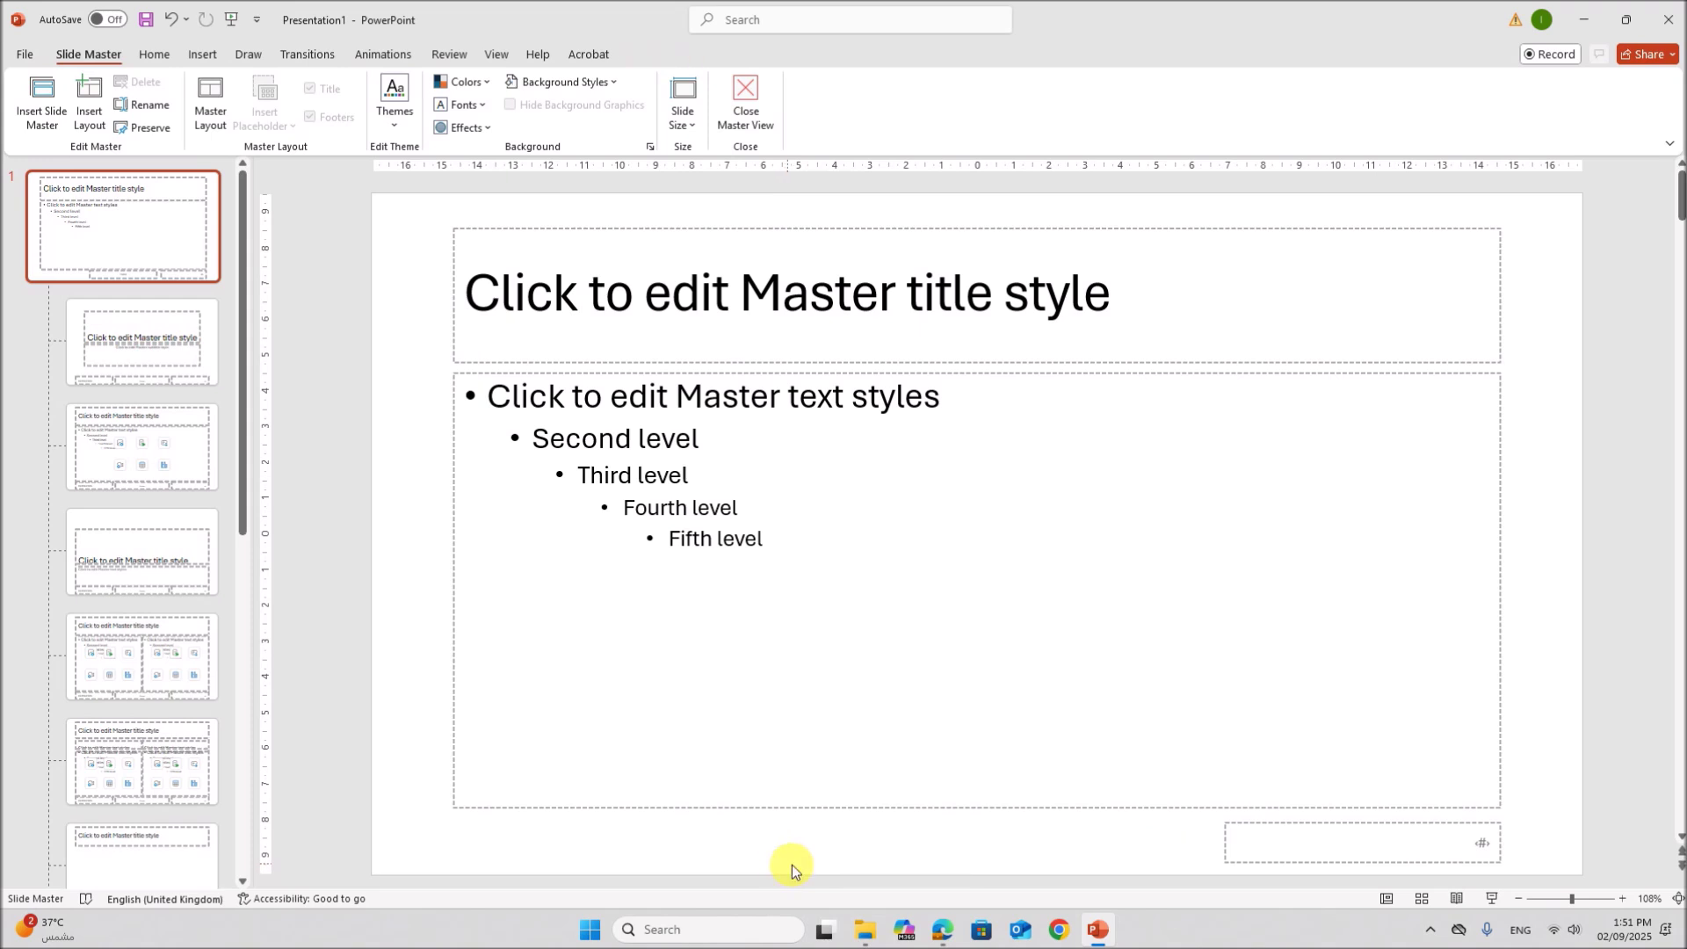
click(1254, 875)
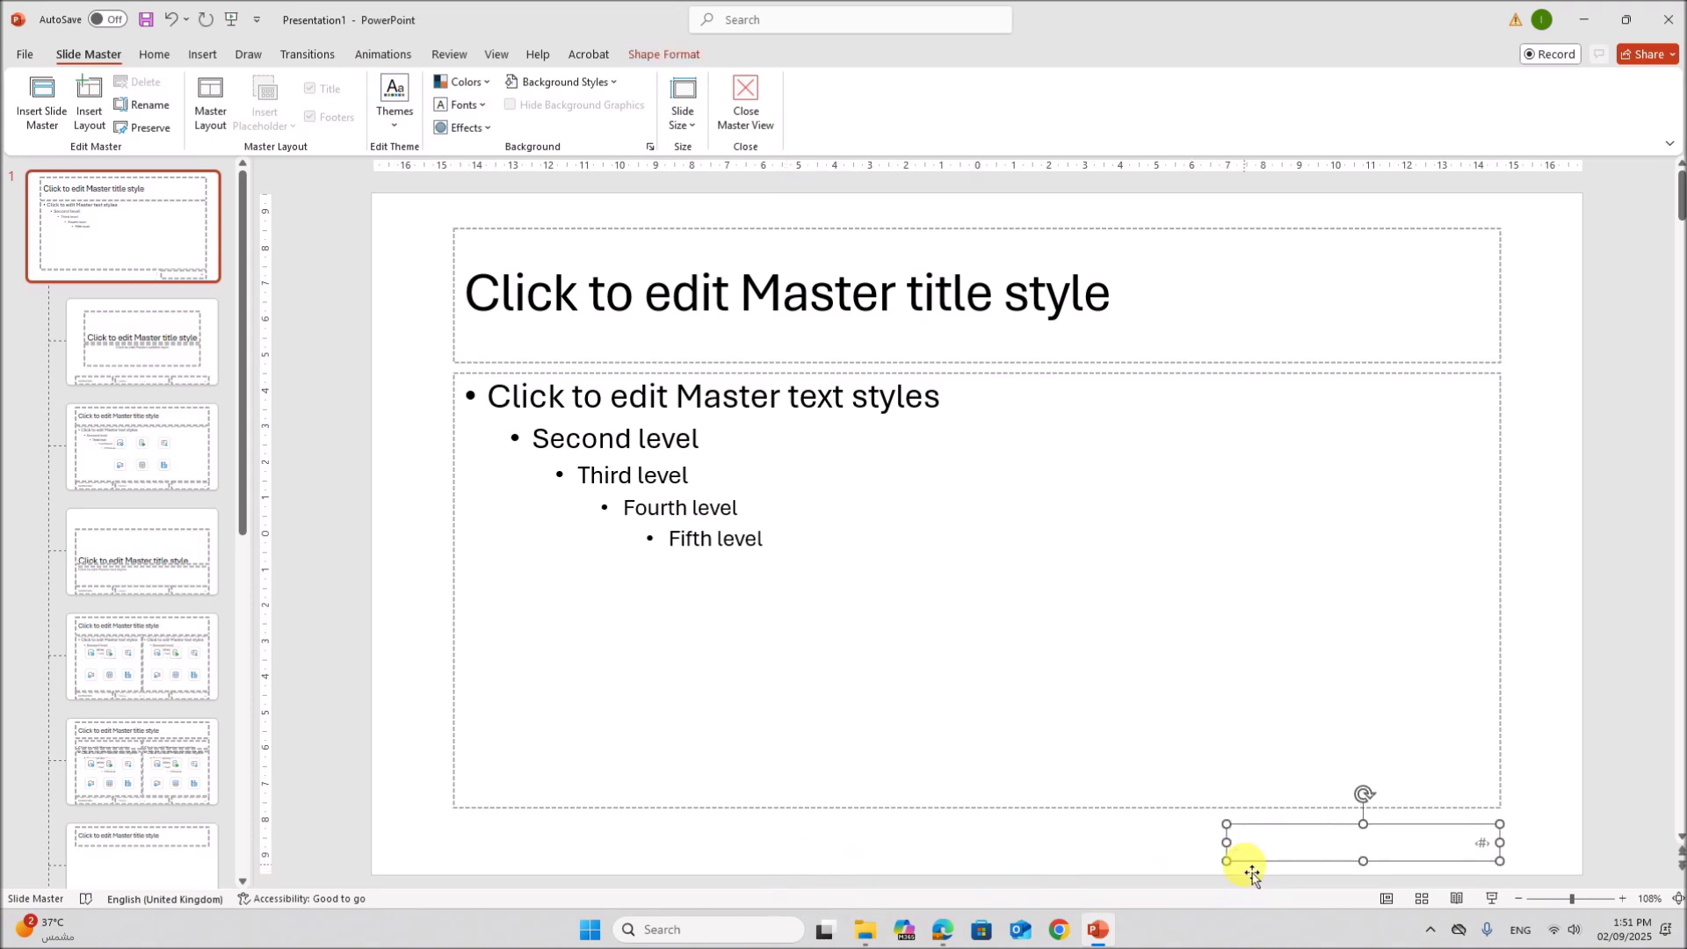
key(Delete)
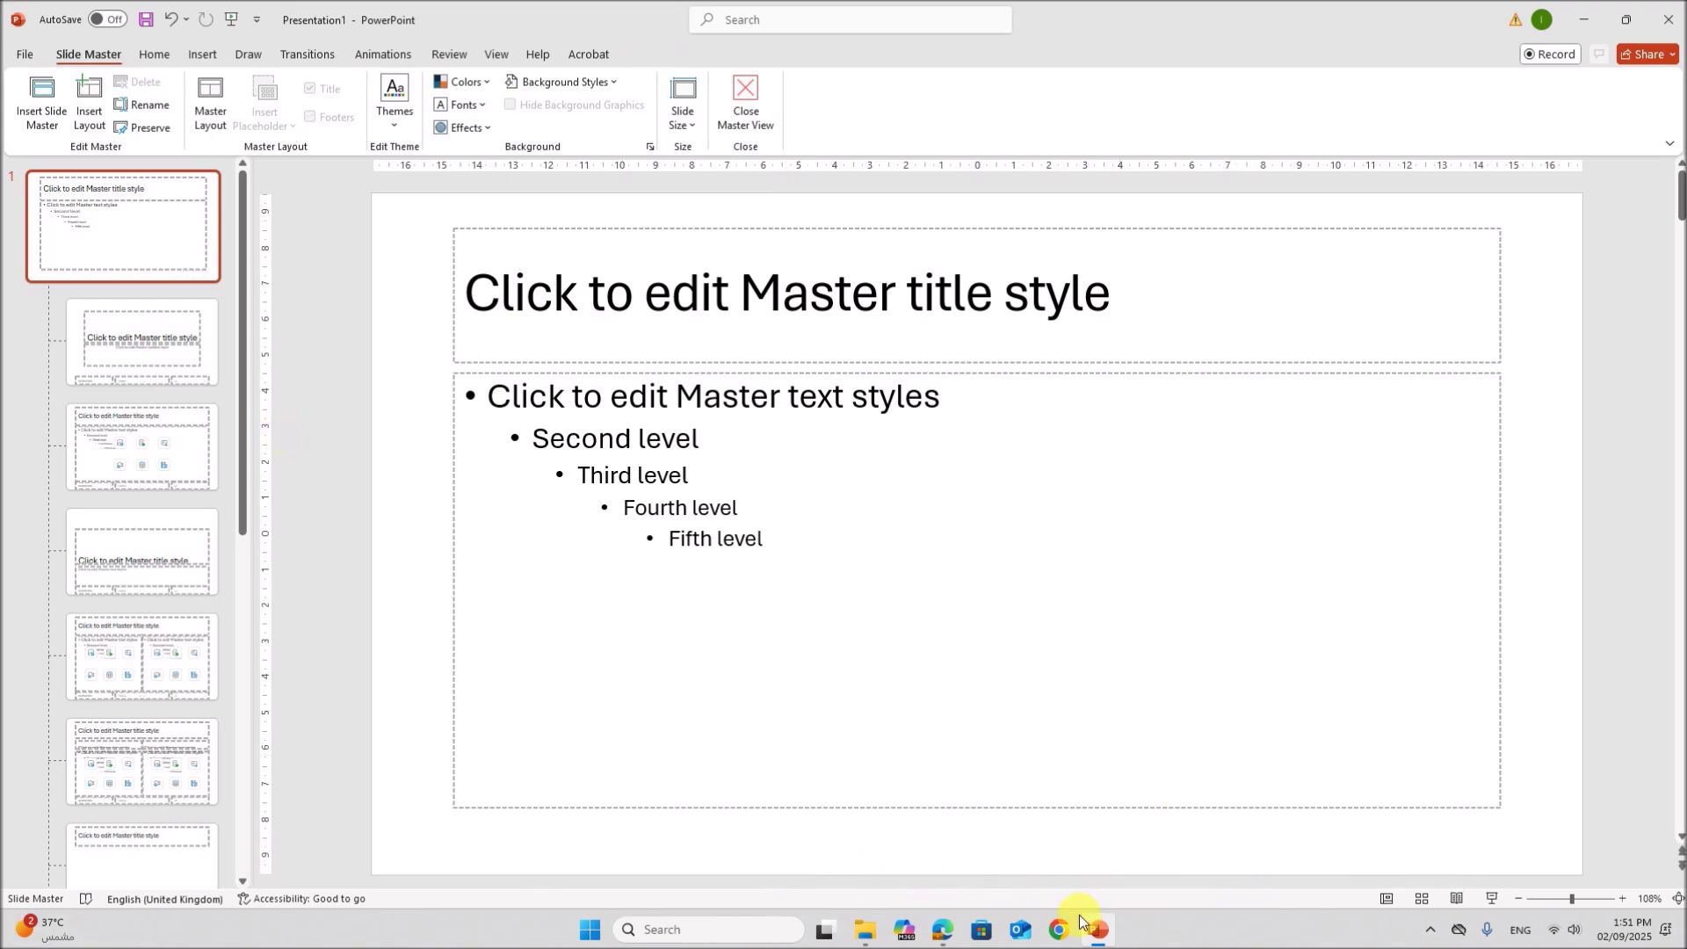
click(943, 929)
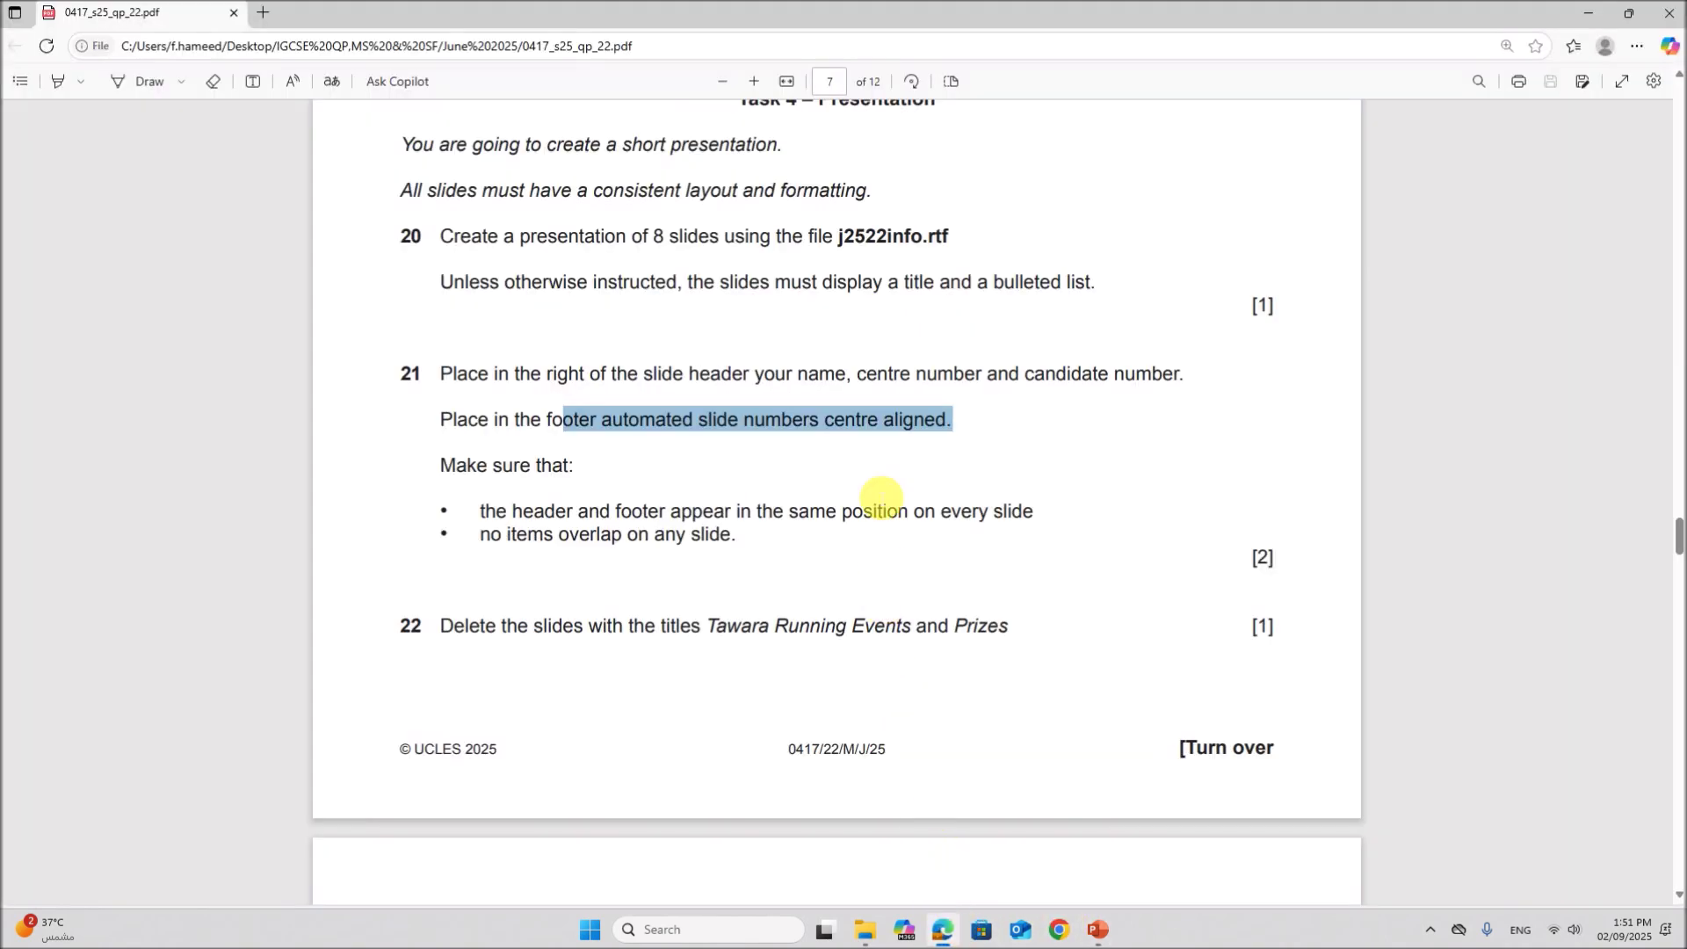
Step: Add a right-aligned top-right text box with the candidate's name, centre and candidate numbers
drag(687, 376, 1152, 376)
click(1100, 928)
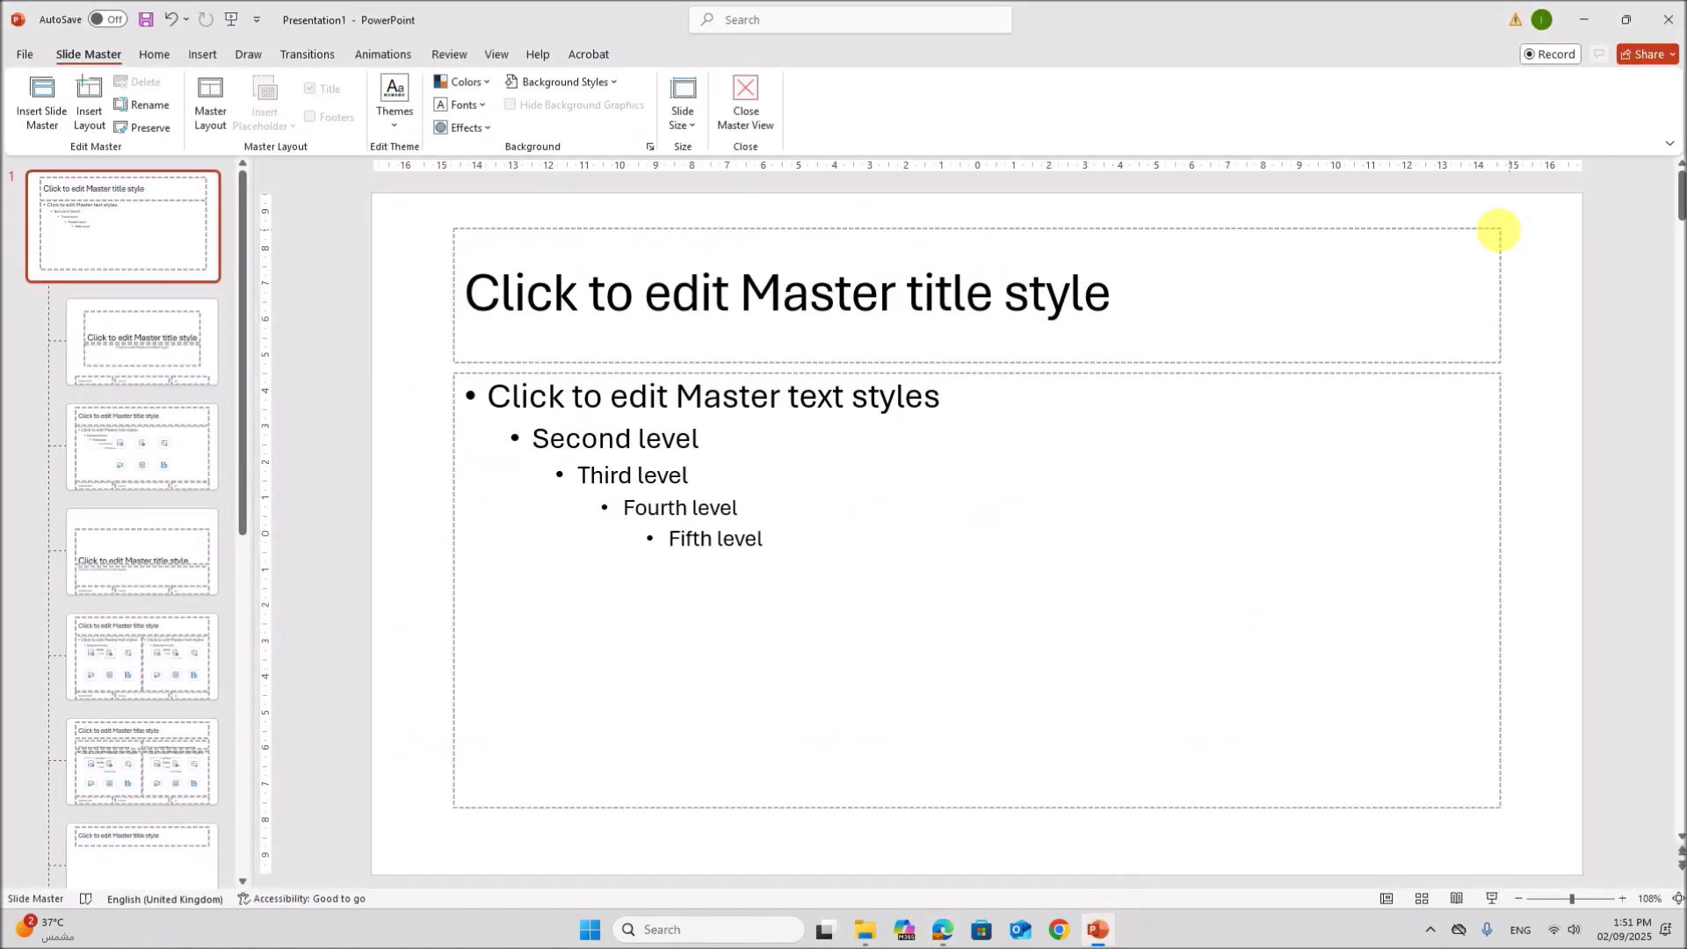
click(213, 55)
click(871, 101)
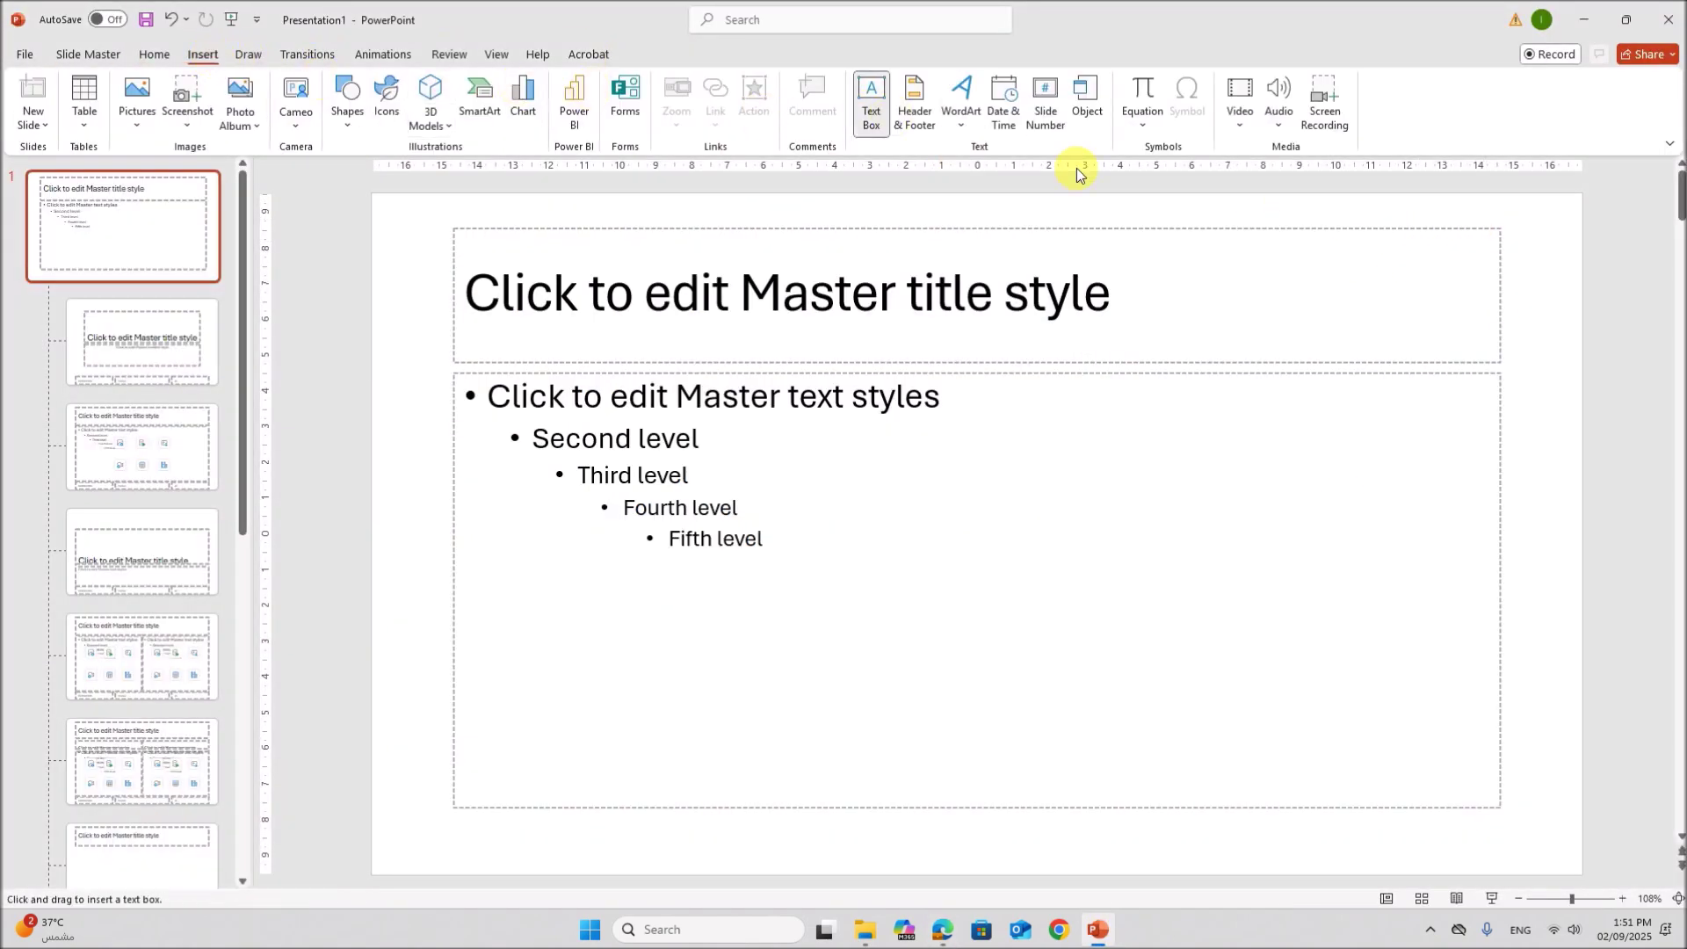
drag(1270, 195, 1574, 233)
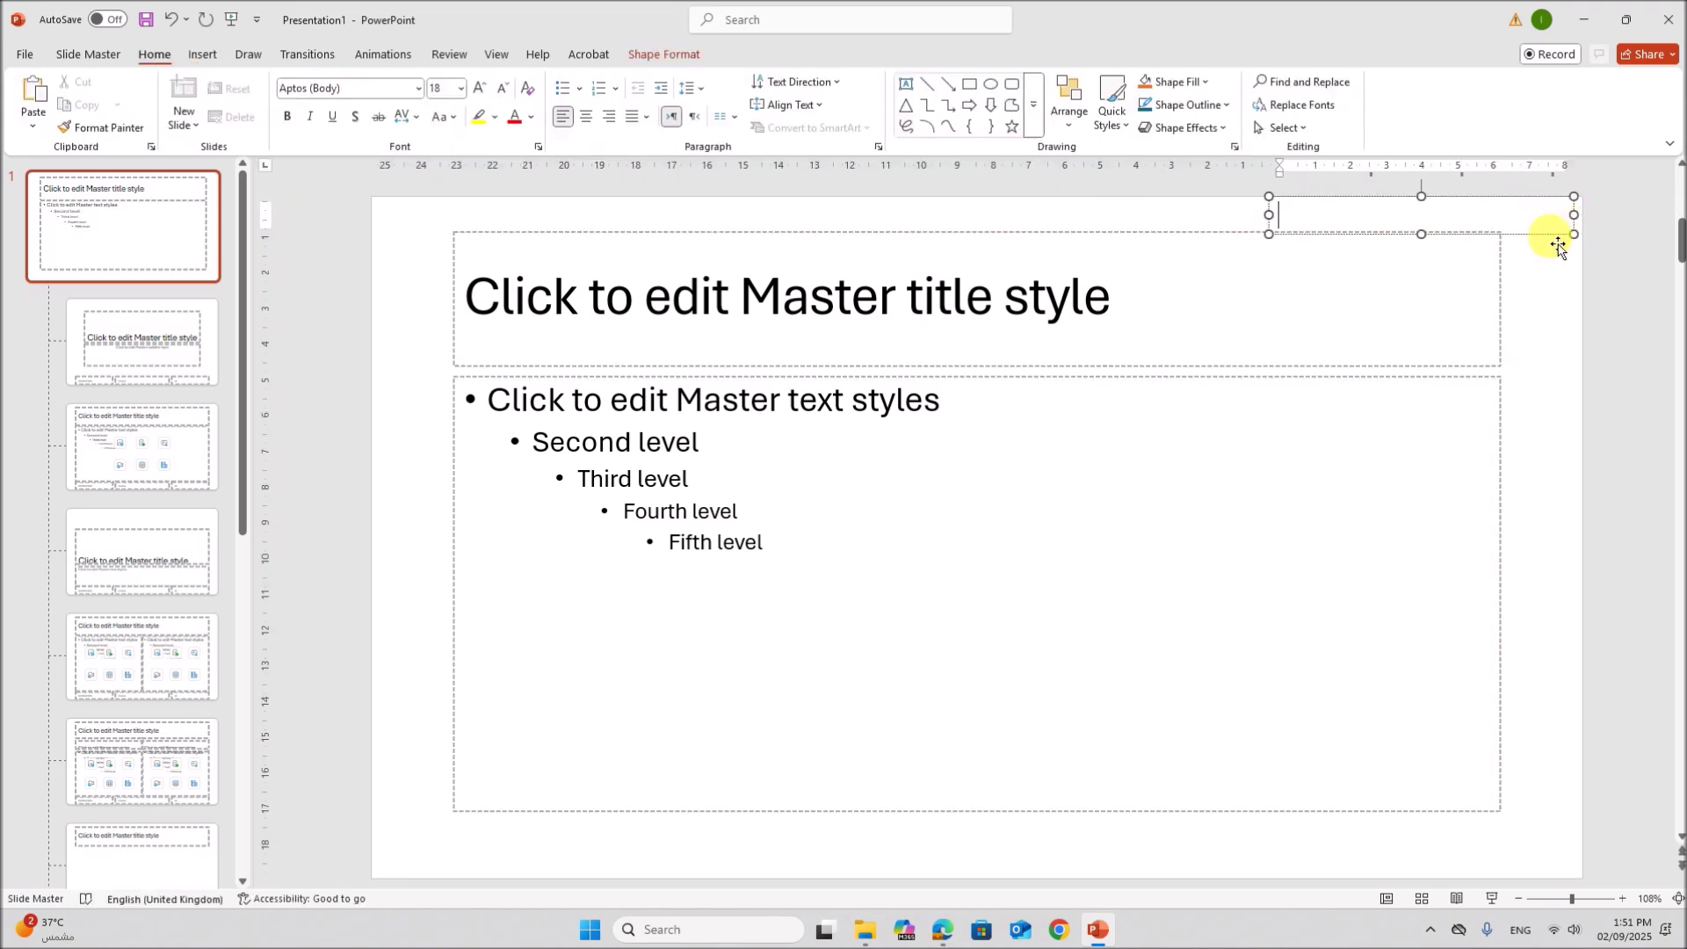
text(Name,ZZ123,1234)
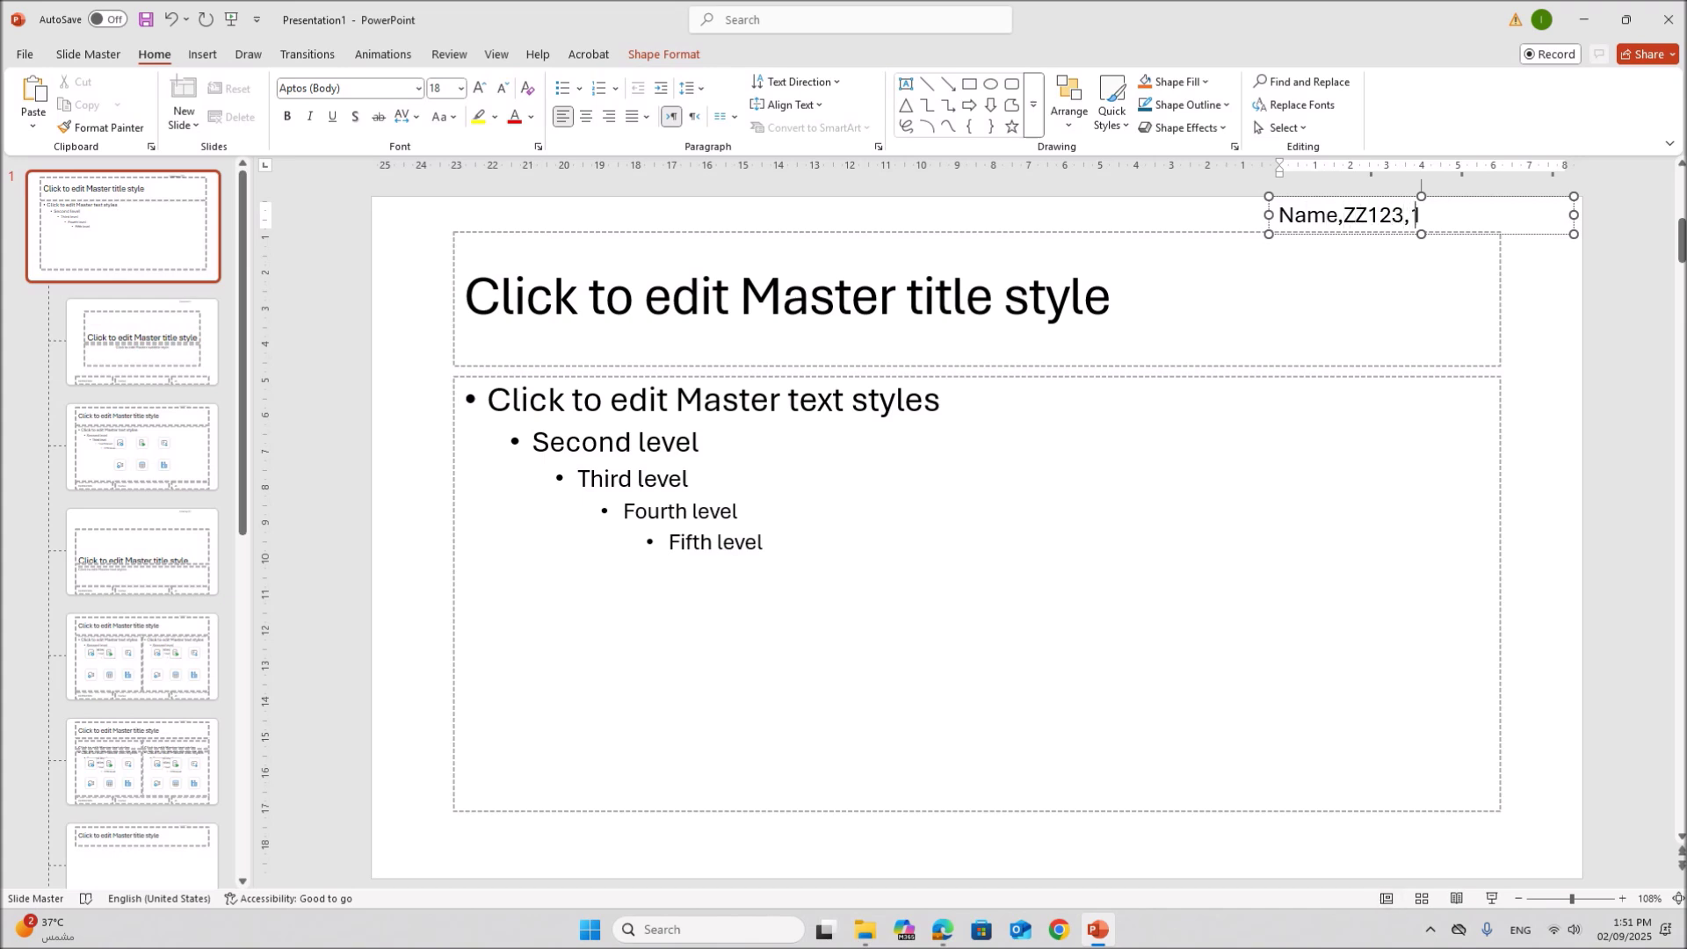
click(1555, 233)
click(610, 120)
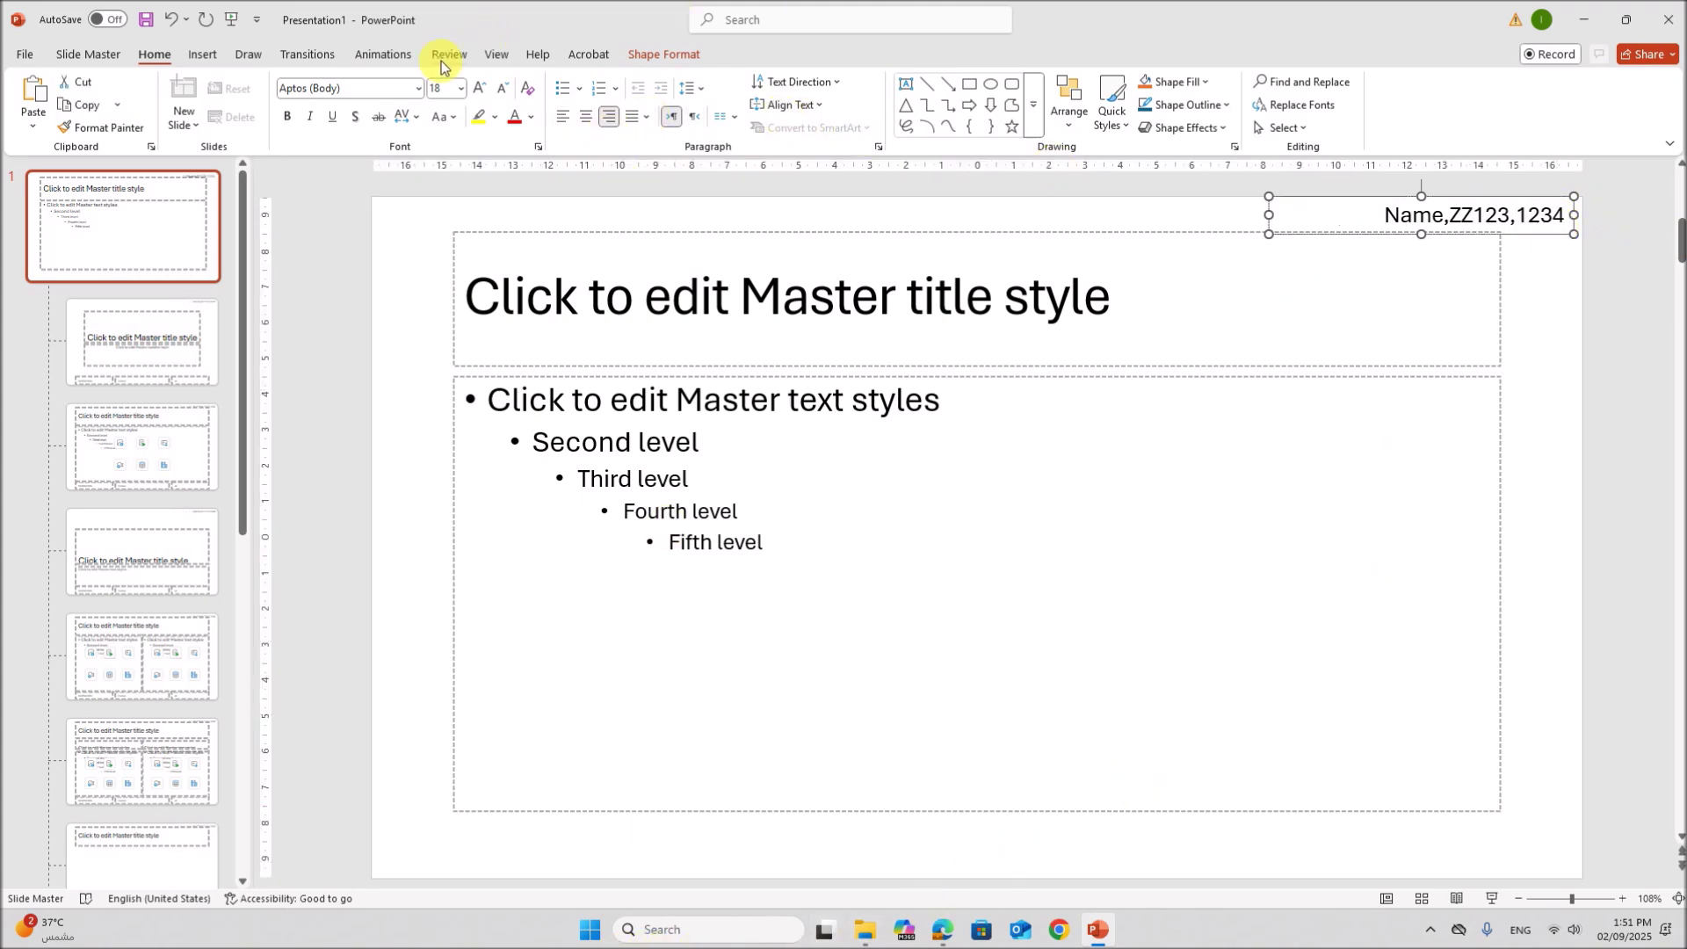
Step: Draw a small empty text box below the master's content area
click(202, 56)
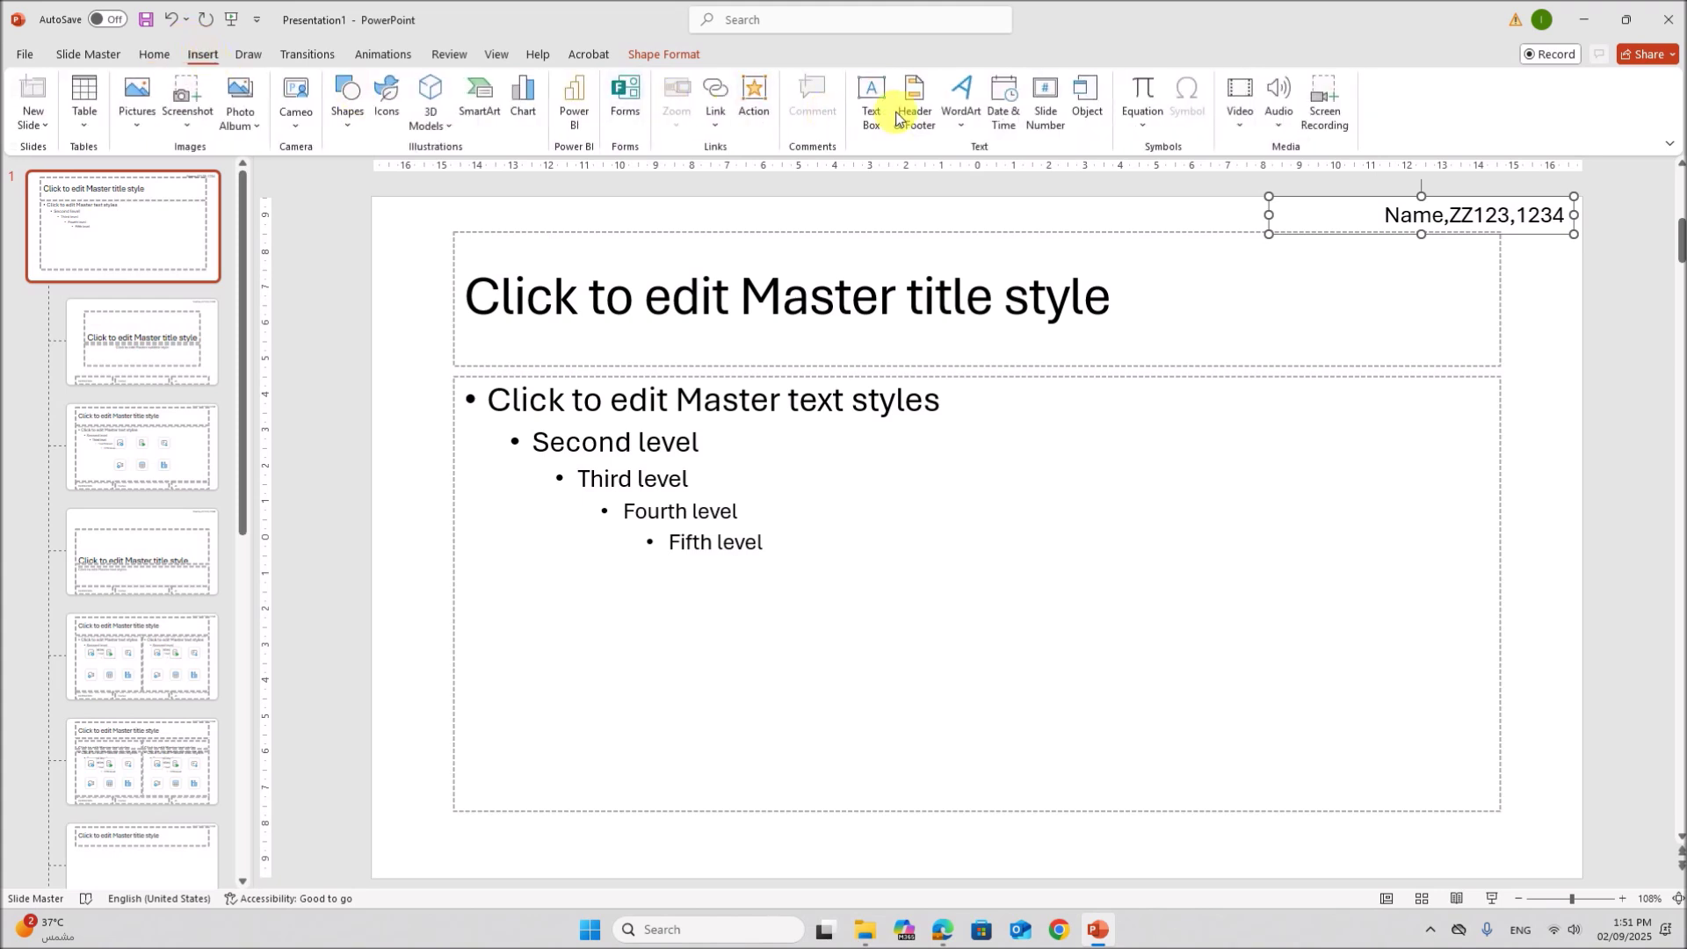
click(869, 98)
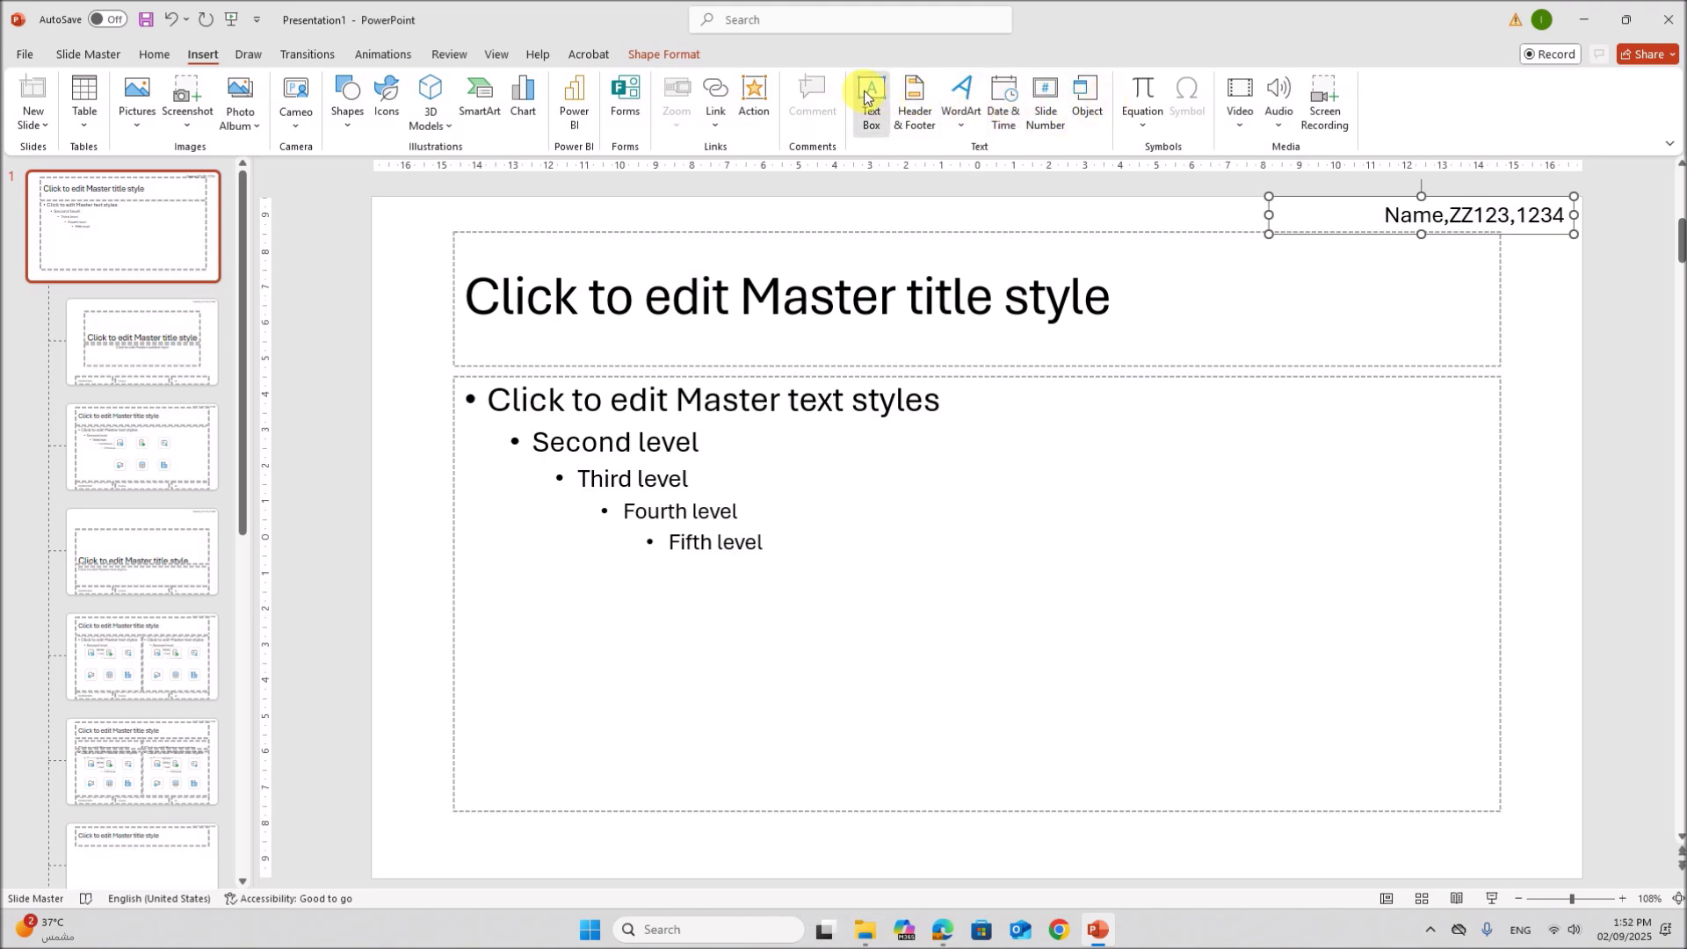
drag(964, 826, 1022, 867)
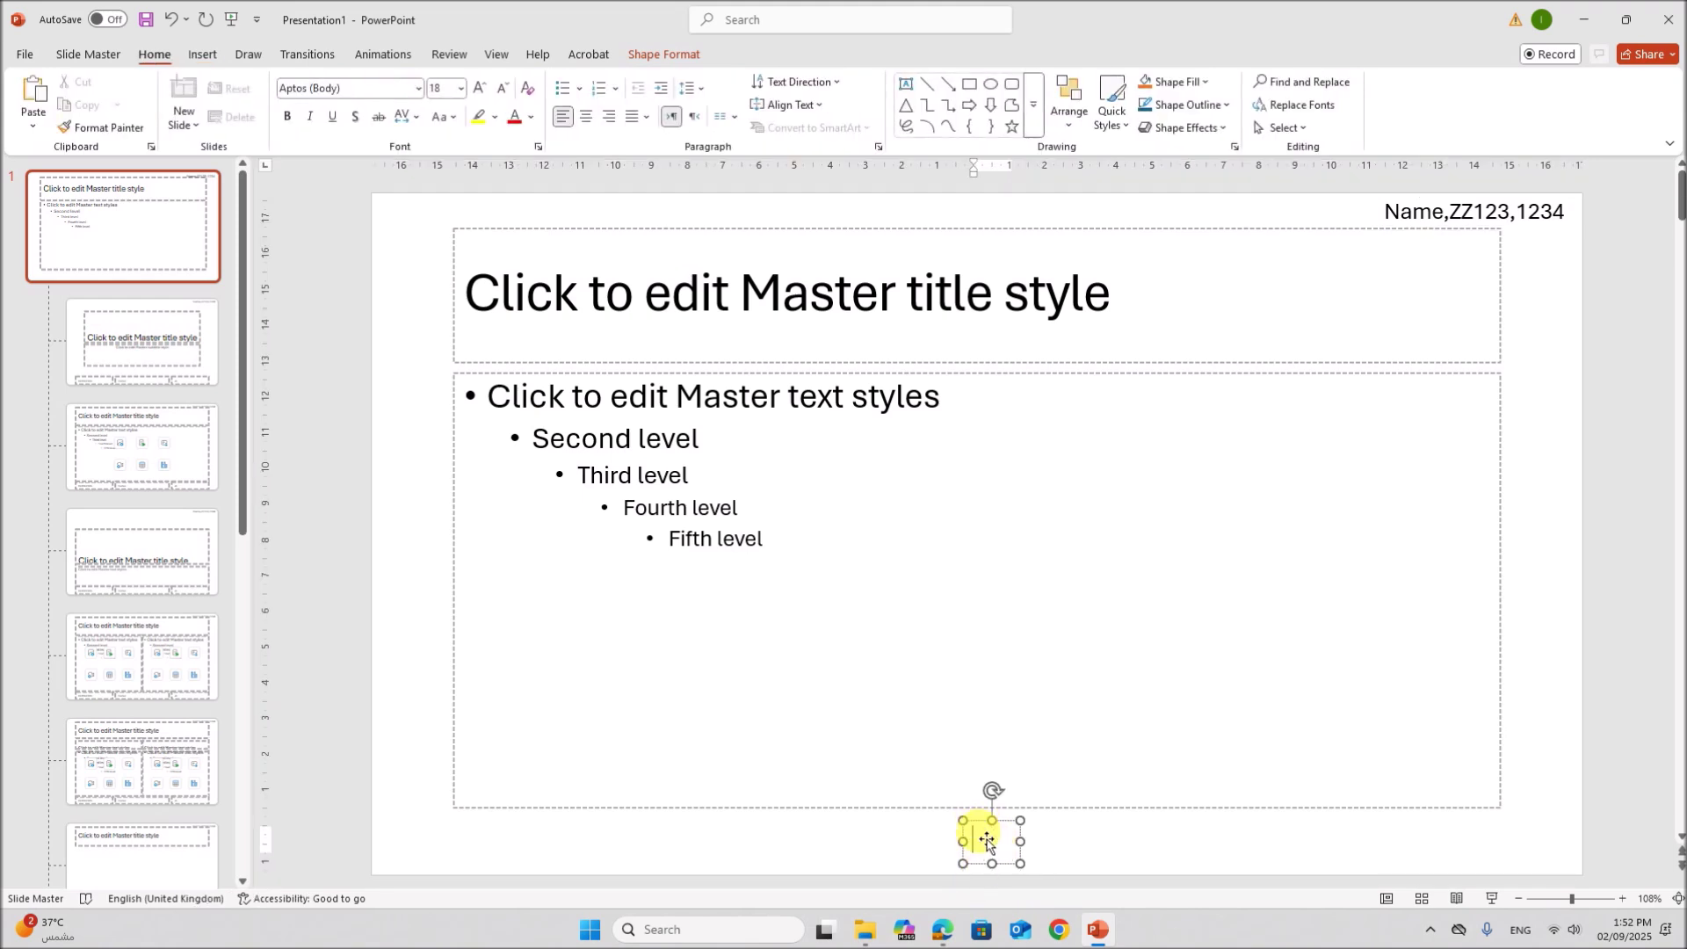
Step: Insert an automatic slide number into the bottom box and centre it
click(201, 54)
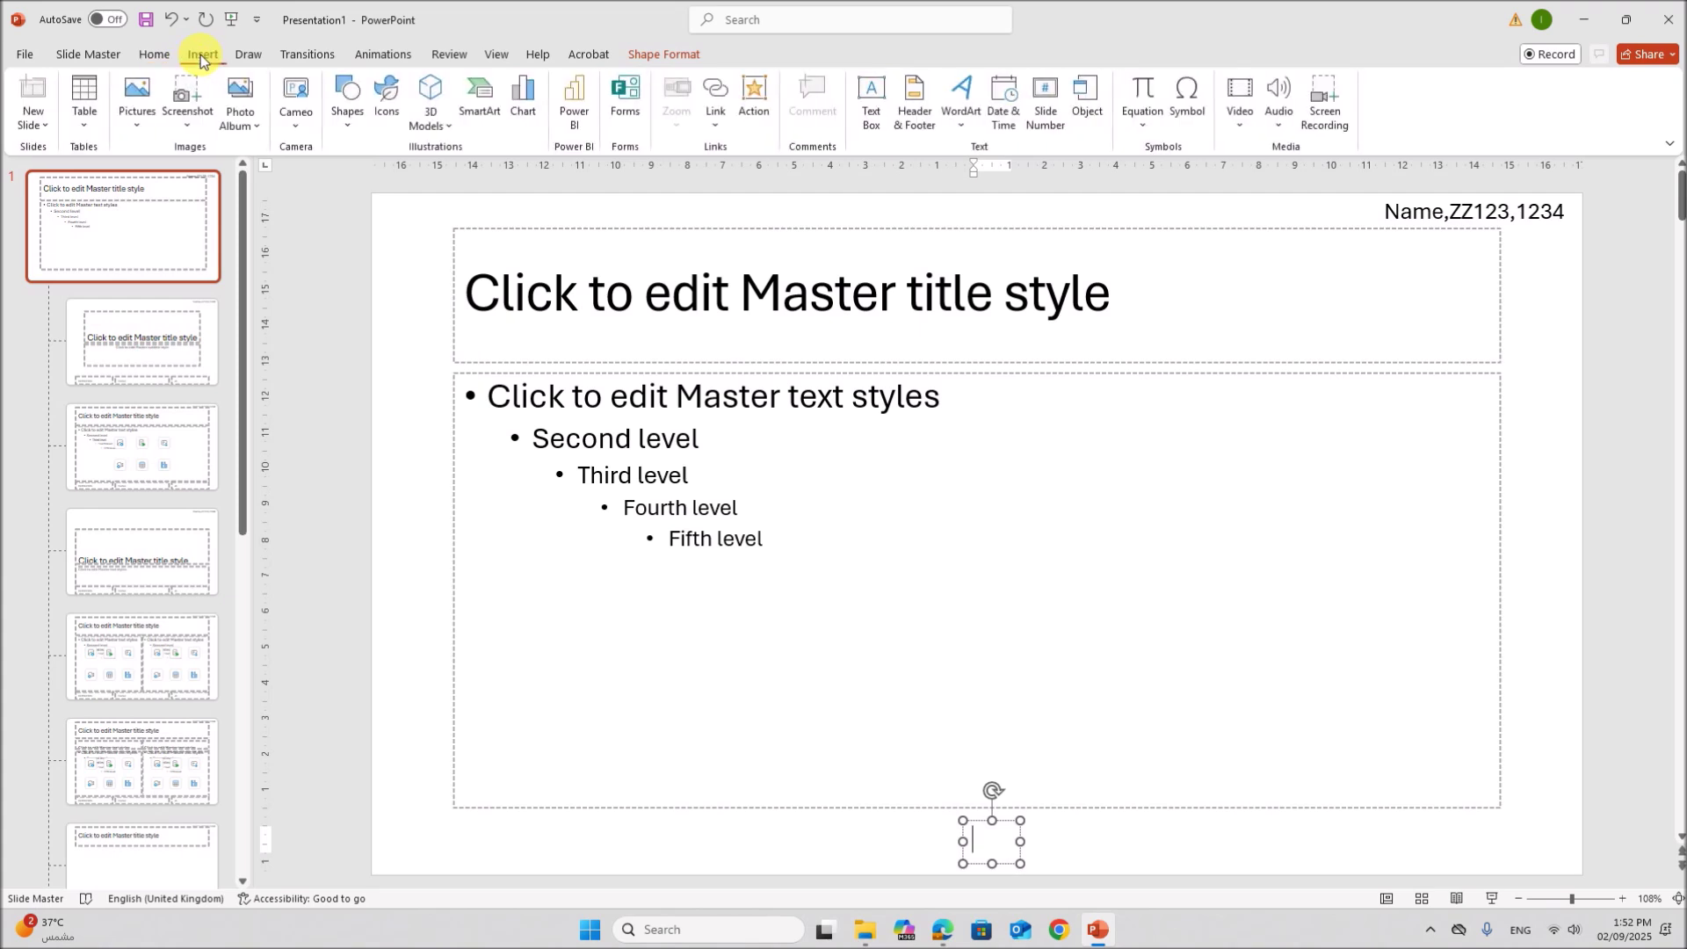
click(1052, 128)
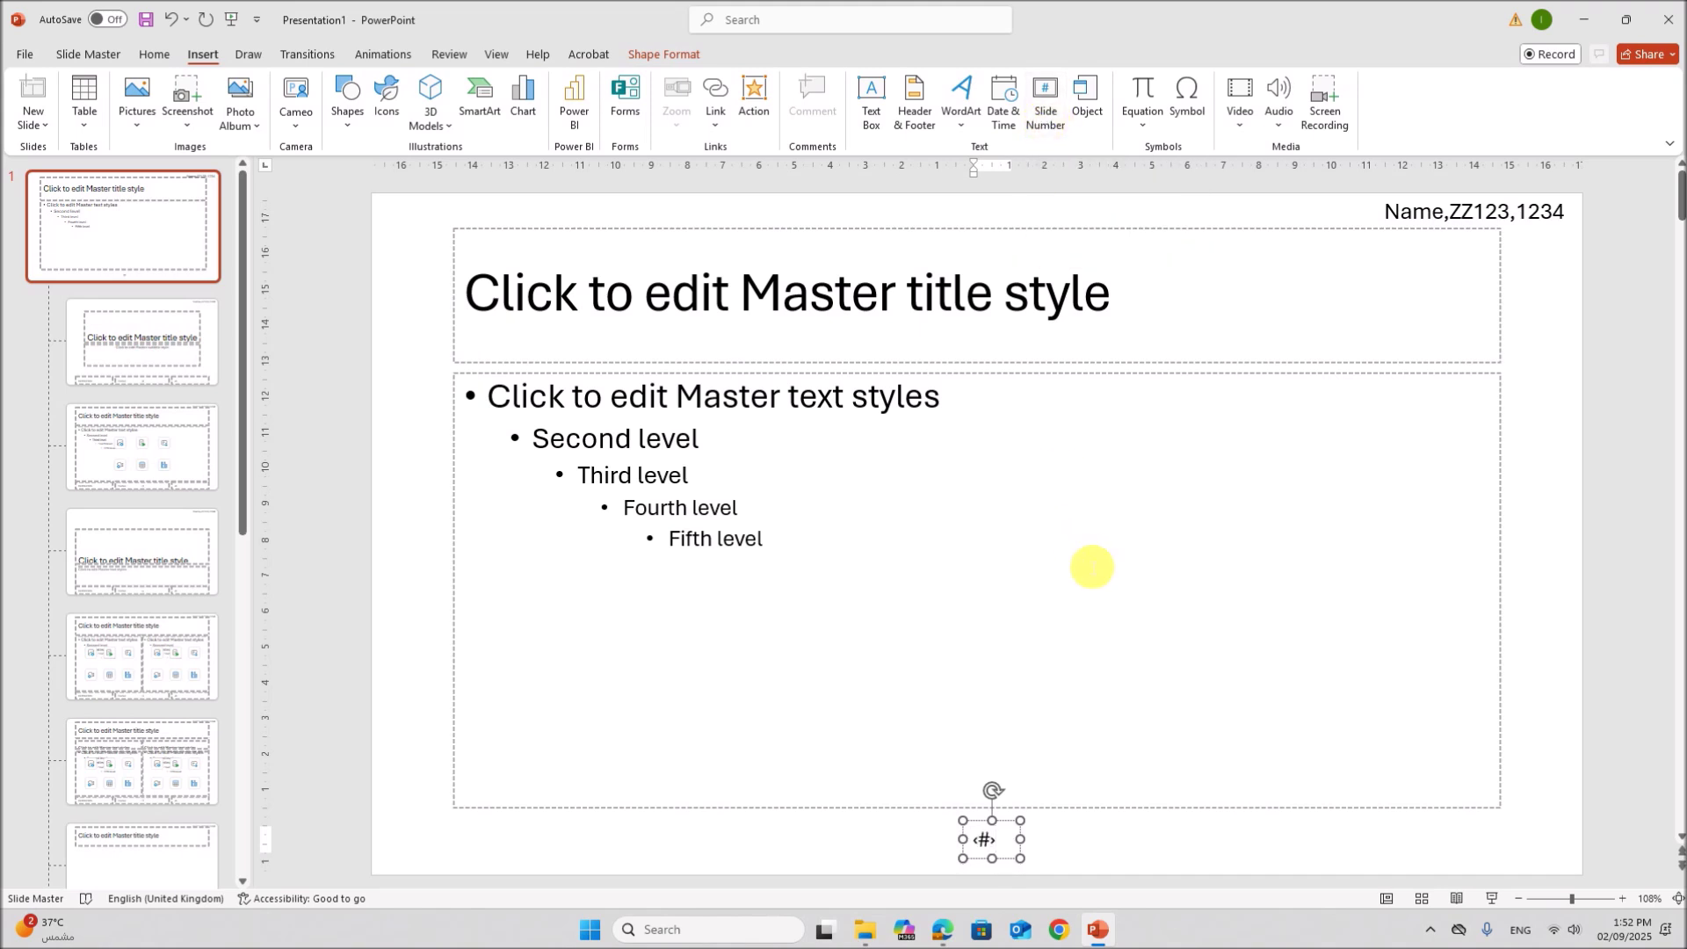
click(996, 851)
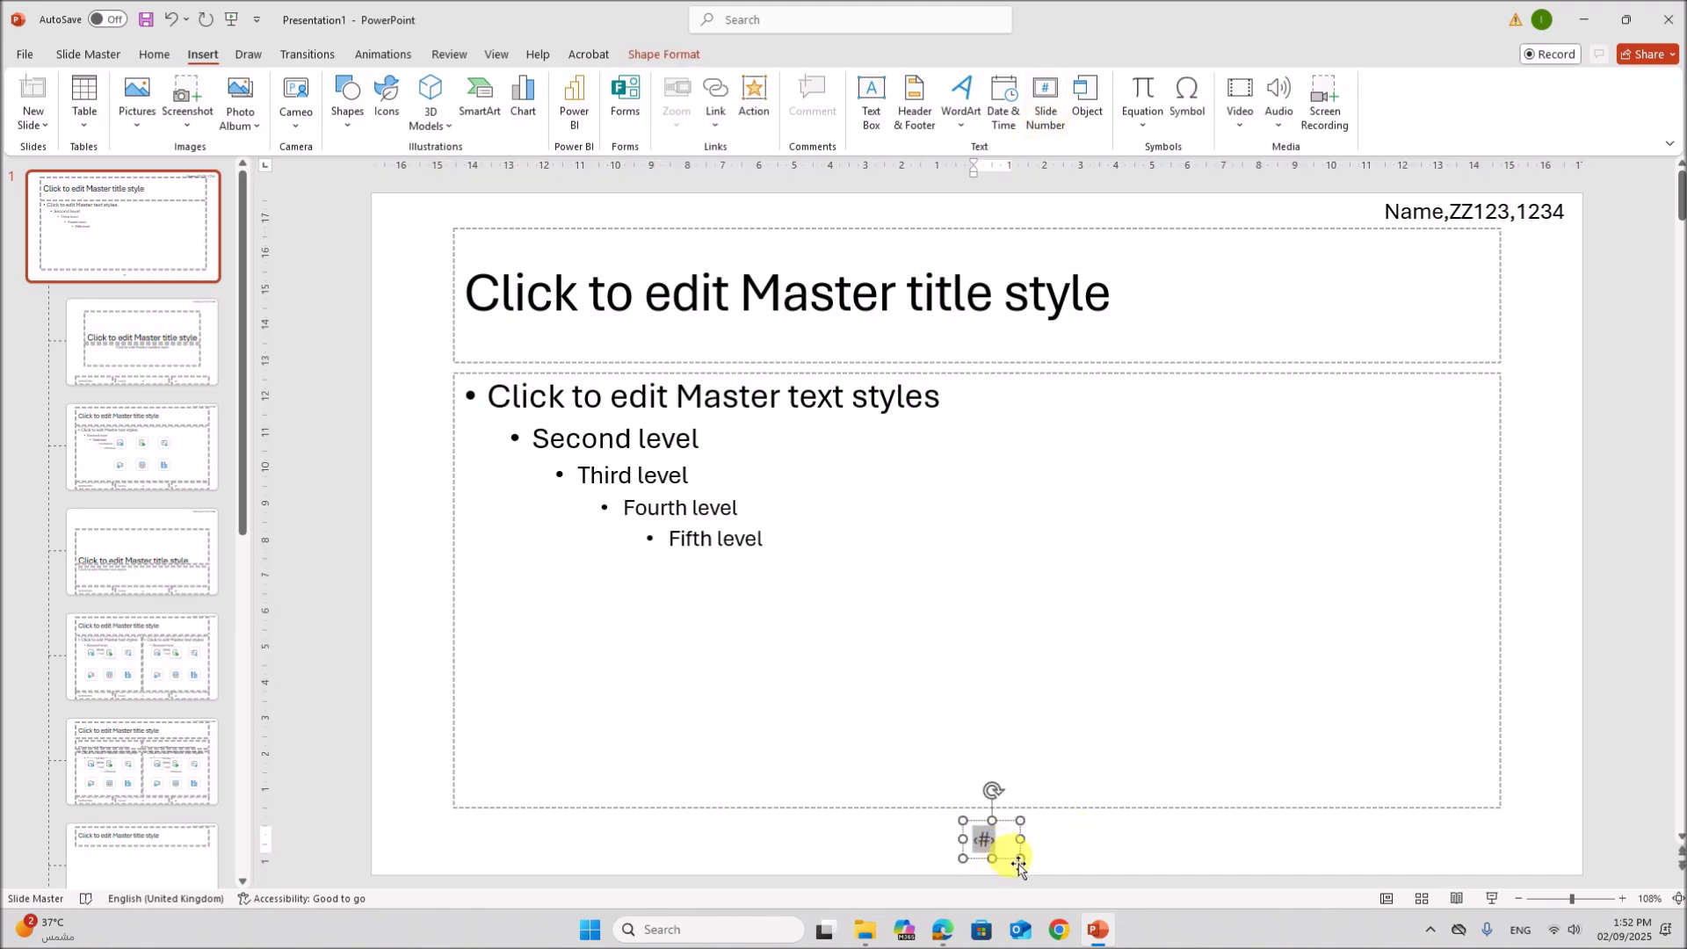
drag(1018, 865, 1010, 860)
click(1099, 842)
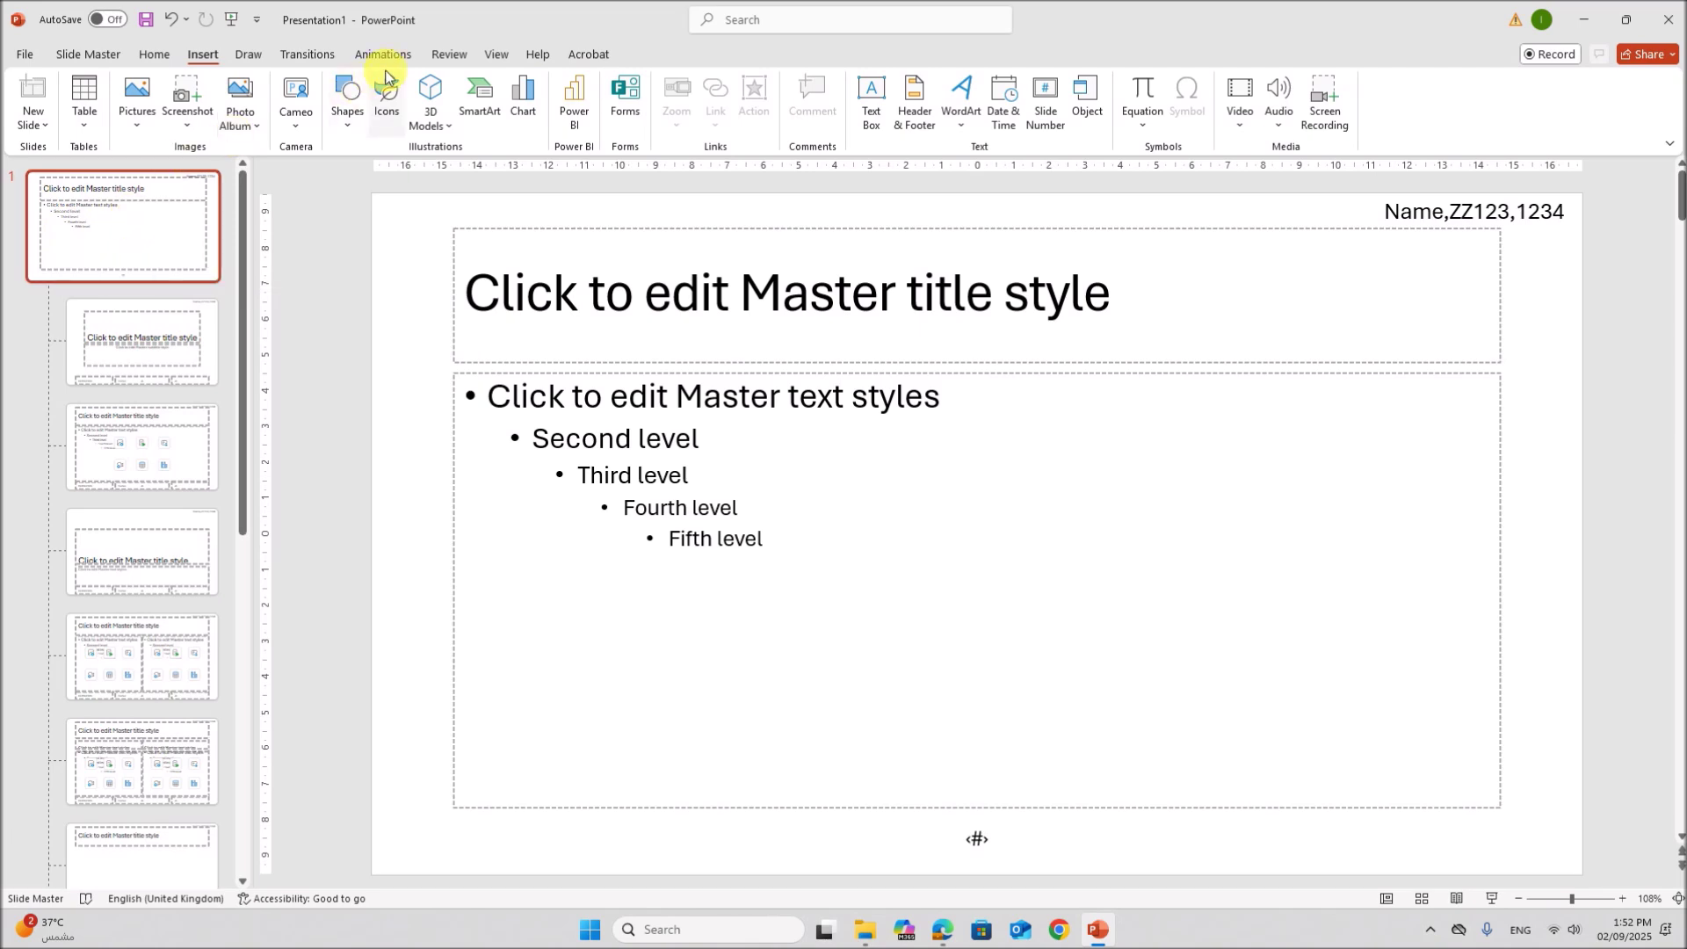
Step: Return to Normal view and check the header and slide number on slide 2 and Prizes
click(494, 53)
click(17, 95)
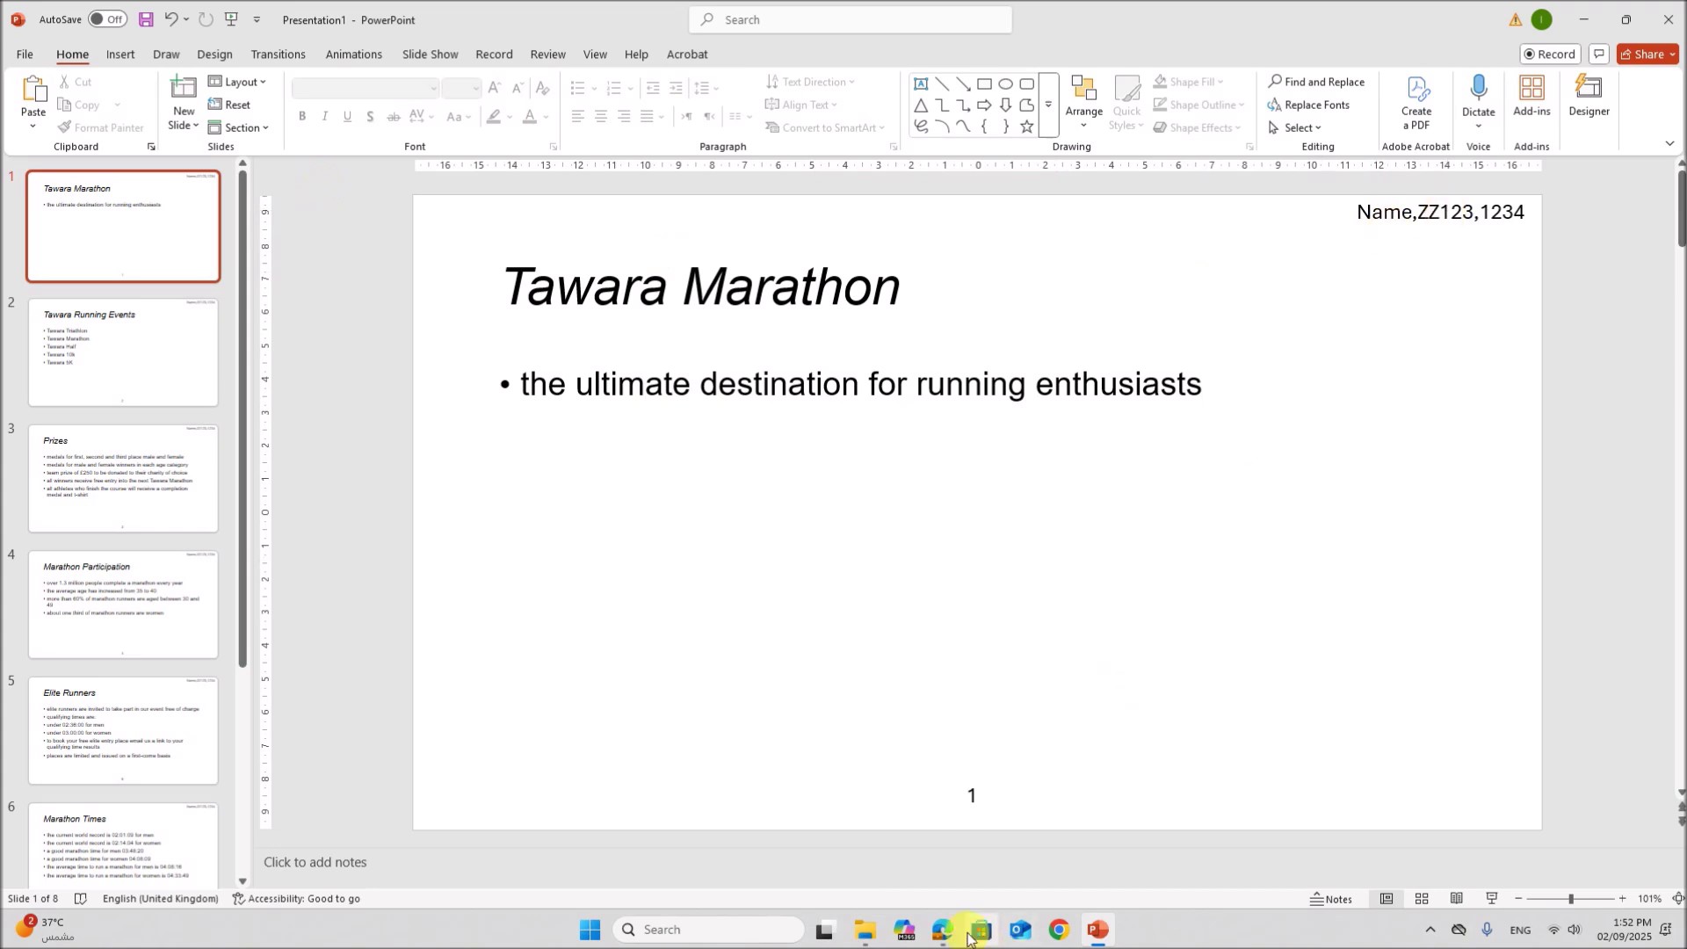
click(62, 390)
click(75, 508)
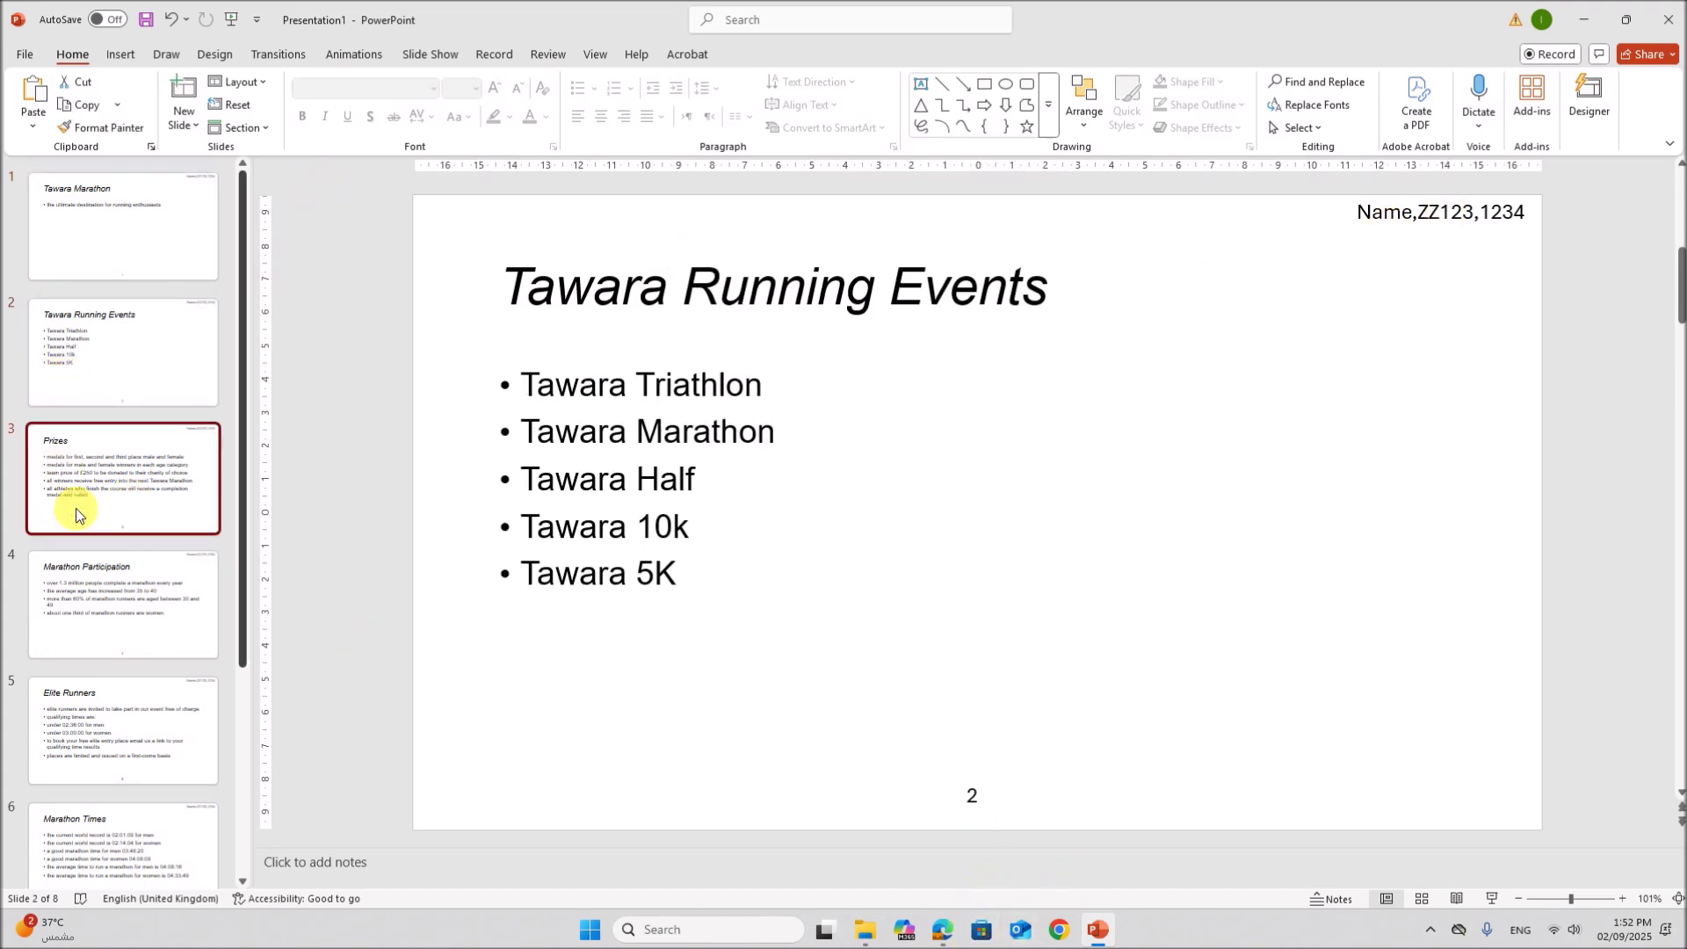
click(83, 256)
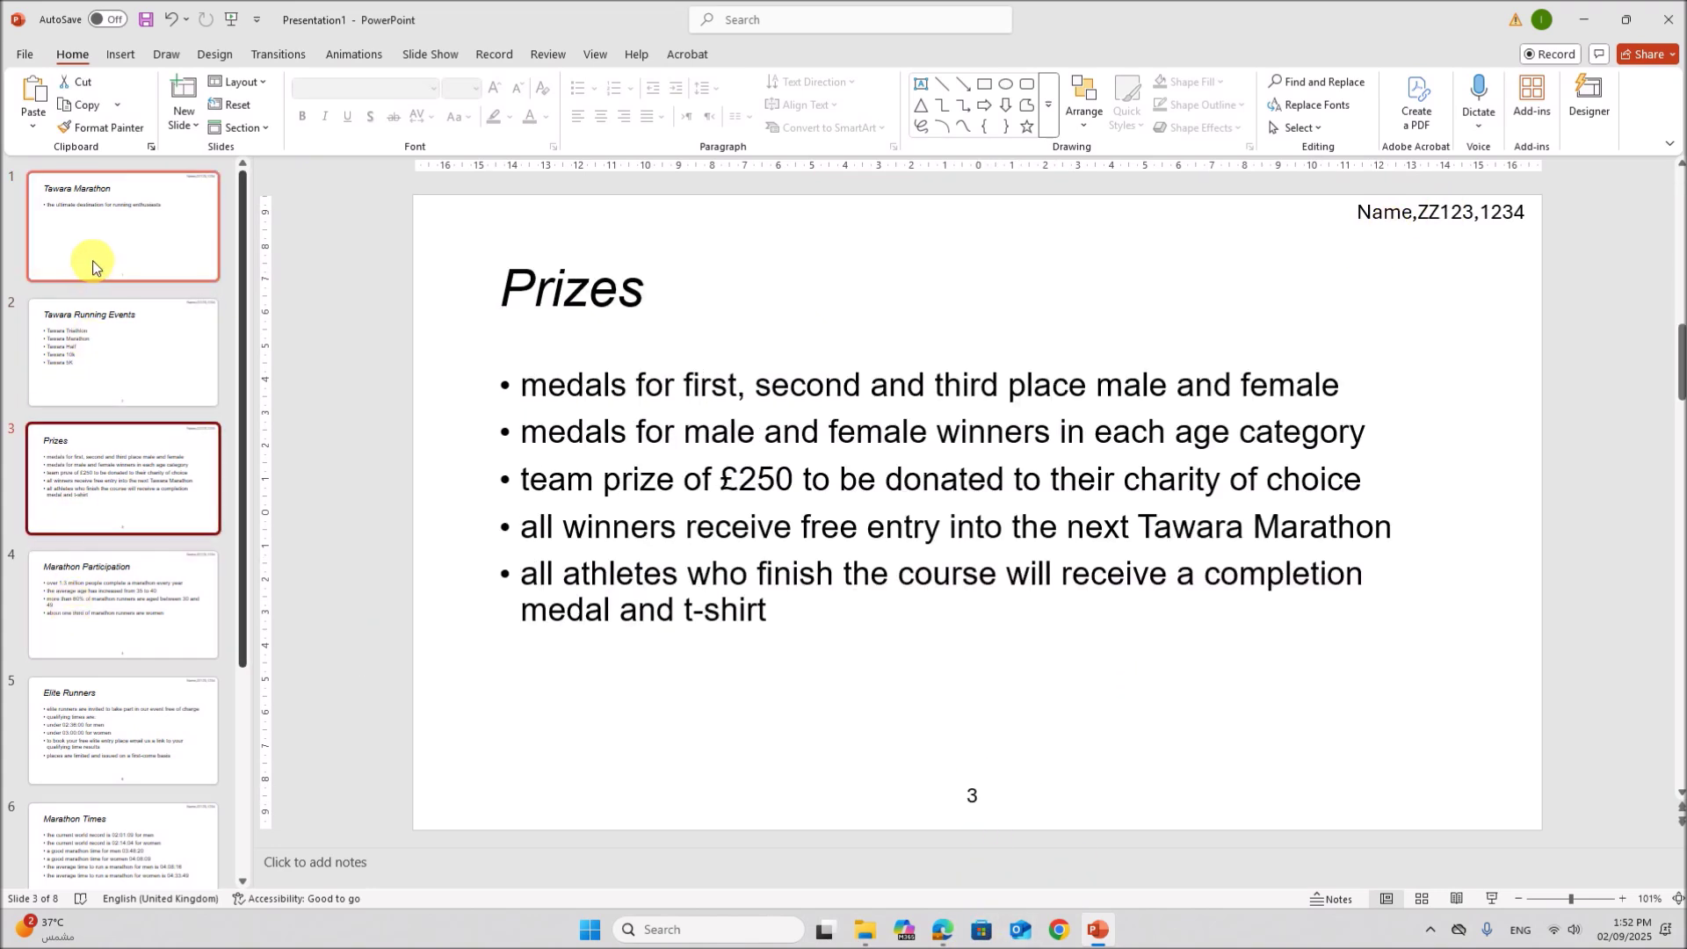
click(943, 928)
Step: Scroll to question 22 and highlight its instruction to delete the Tawara Running Events and Prizes slides
scroll(835, 713, down, 1)
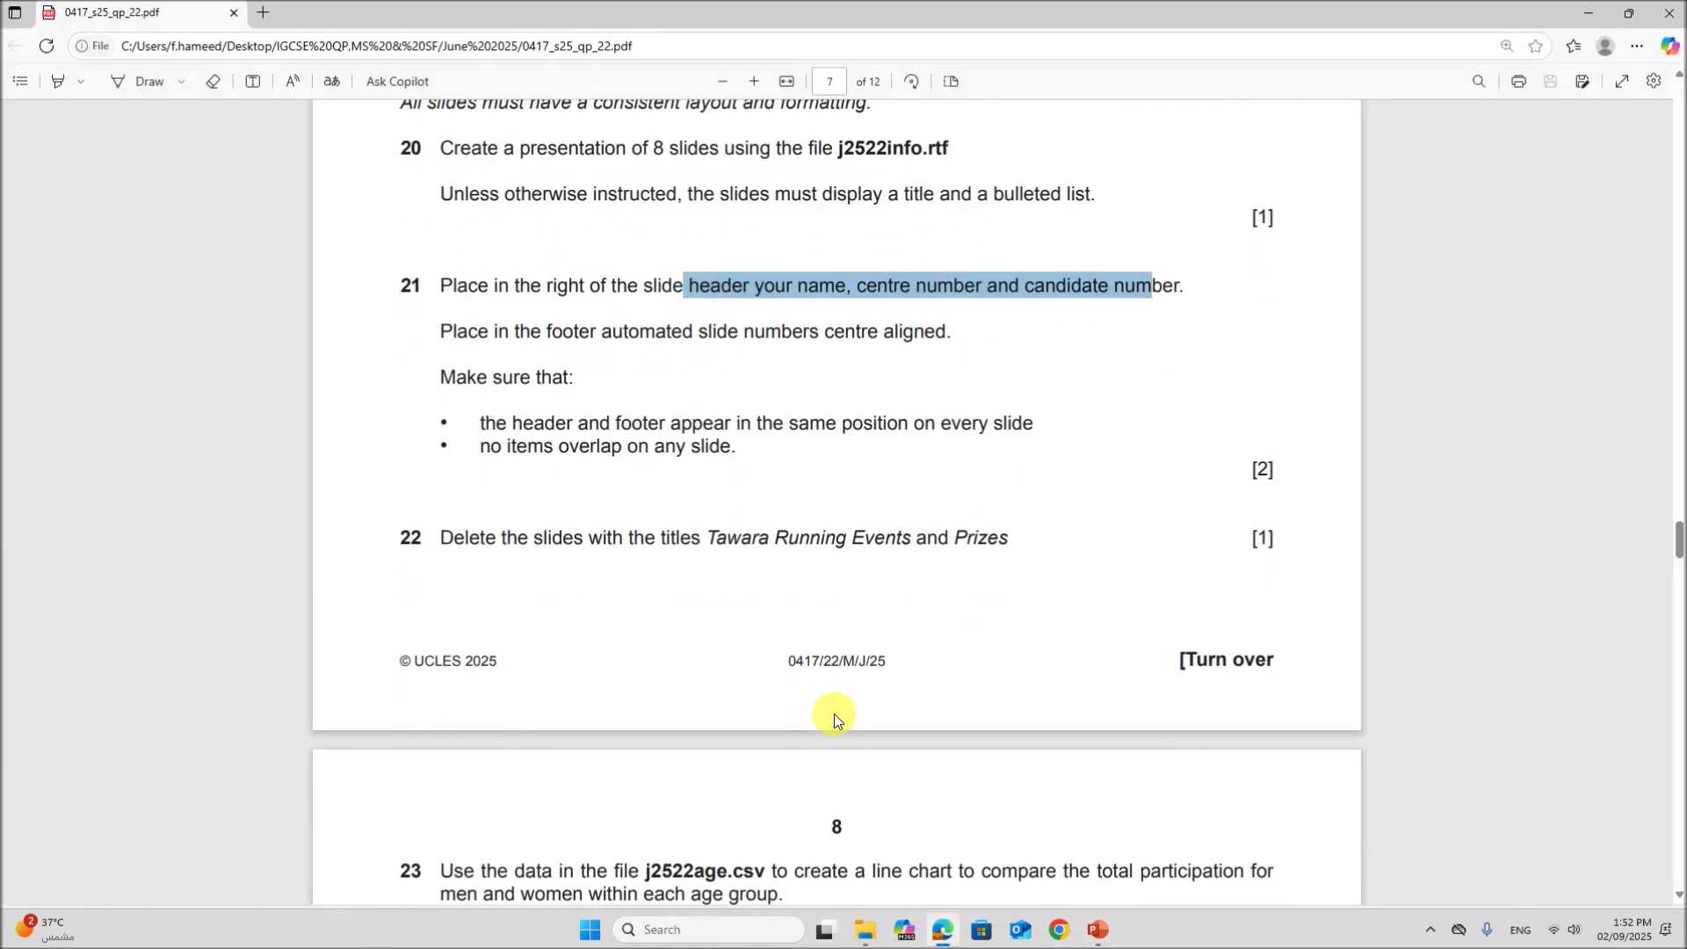
scroll(732, 658, down, 1)
drag(519, 450, 1011, 450)
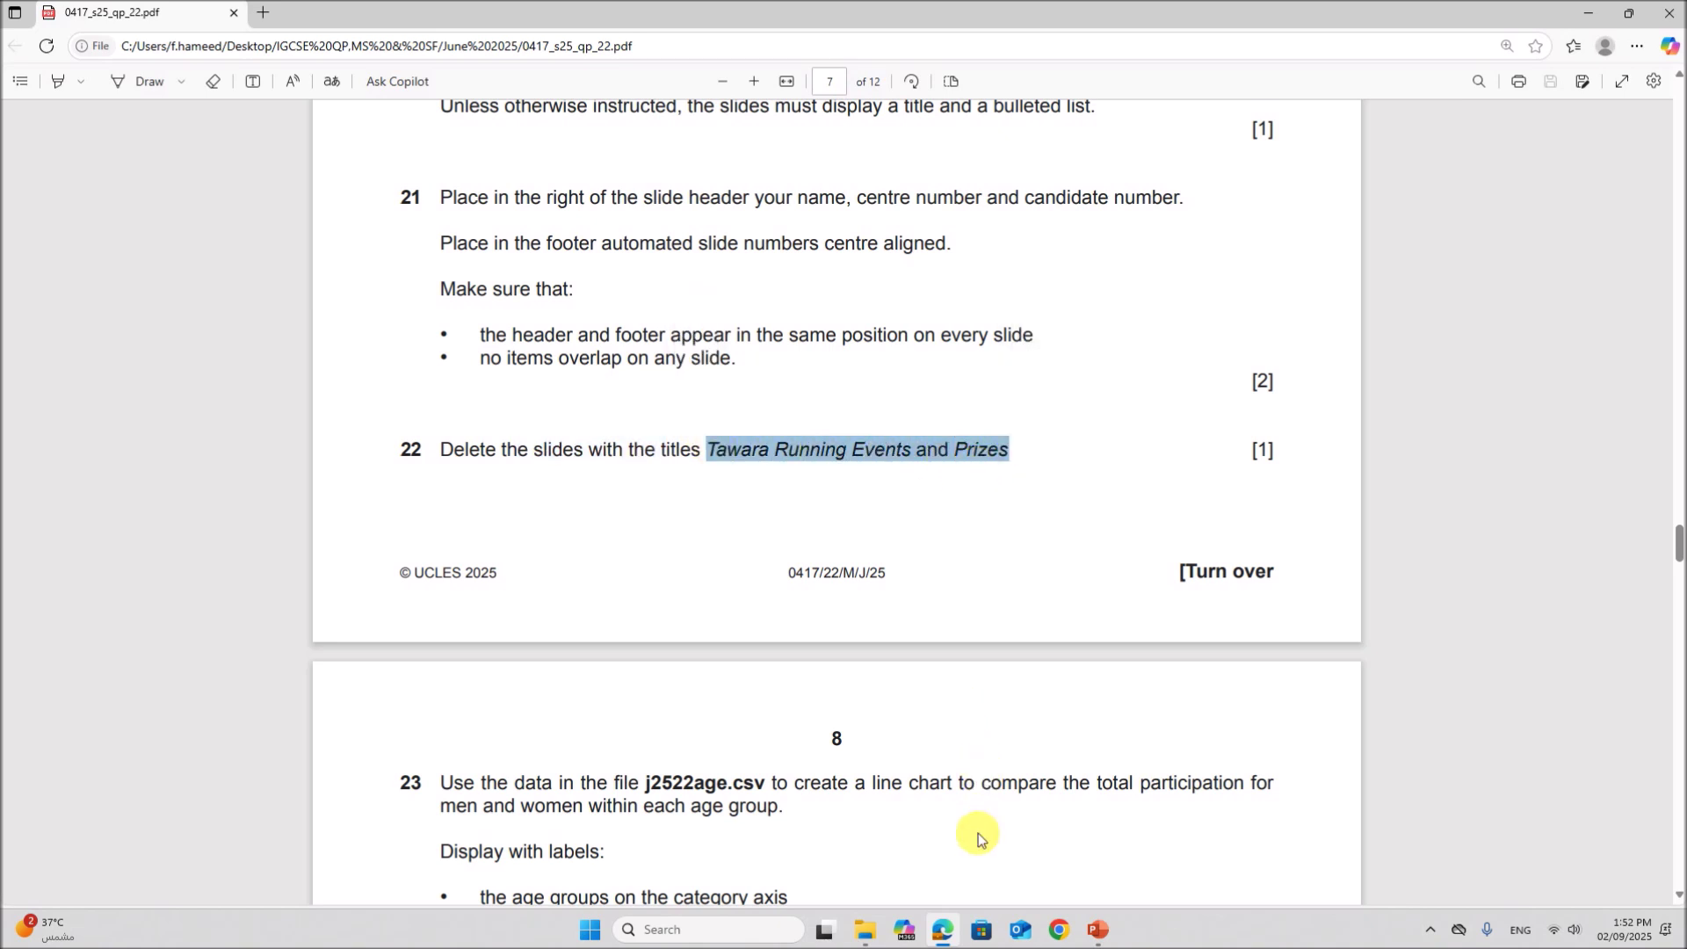
click(1098, 930)
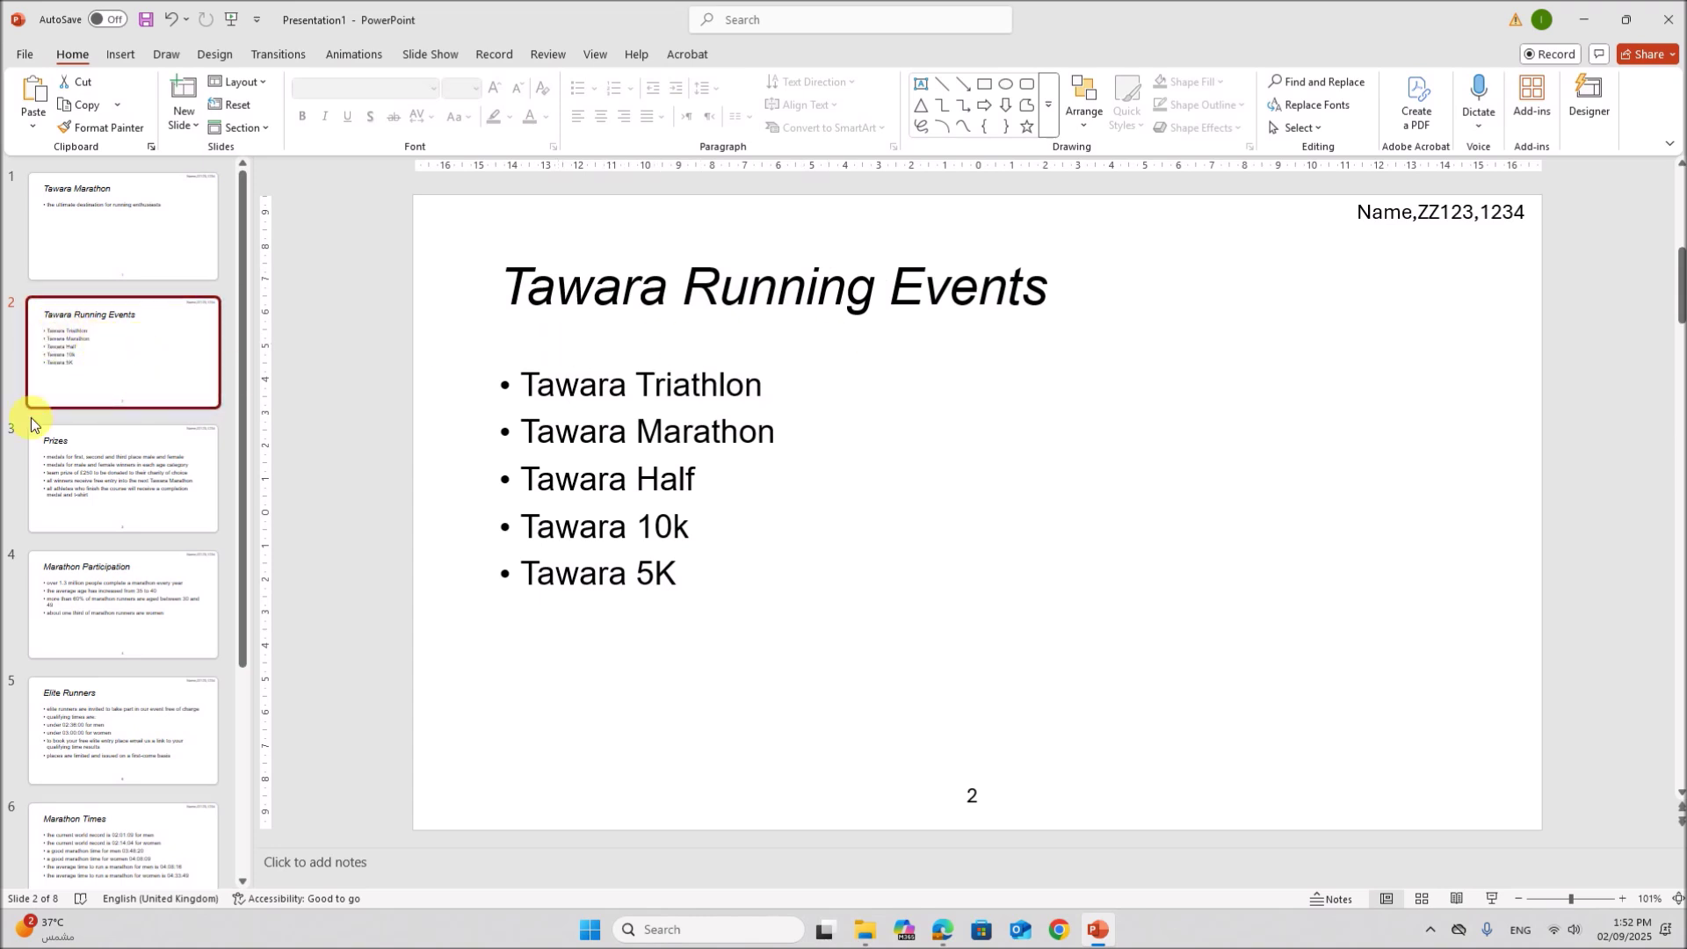
Step: Remove the Tawara Running Events and Prizes thumbnails, leaving a 6-slide deck, then scroll to question 23
click(53, 442)
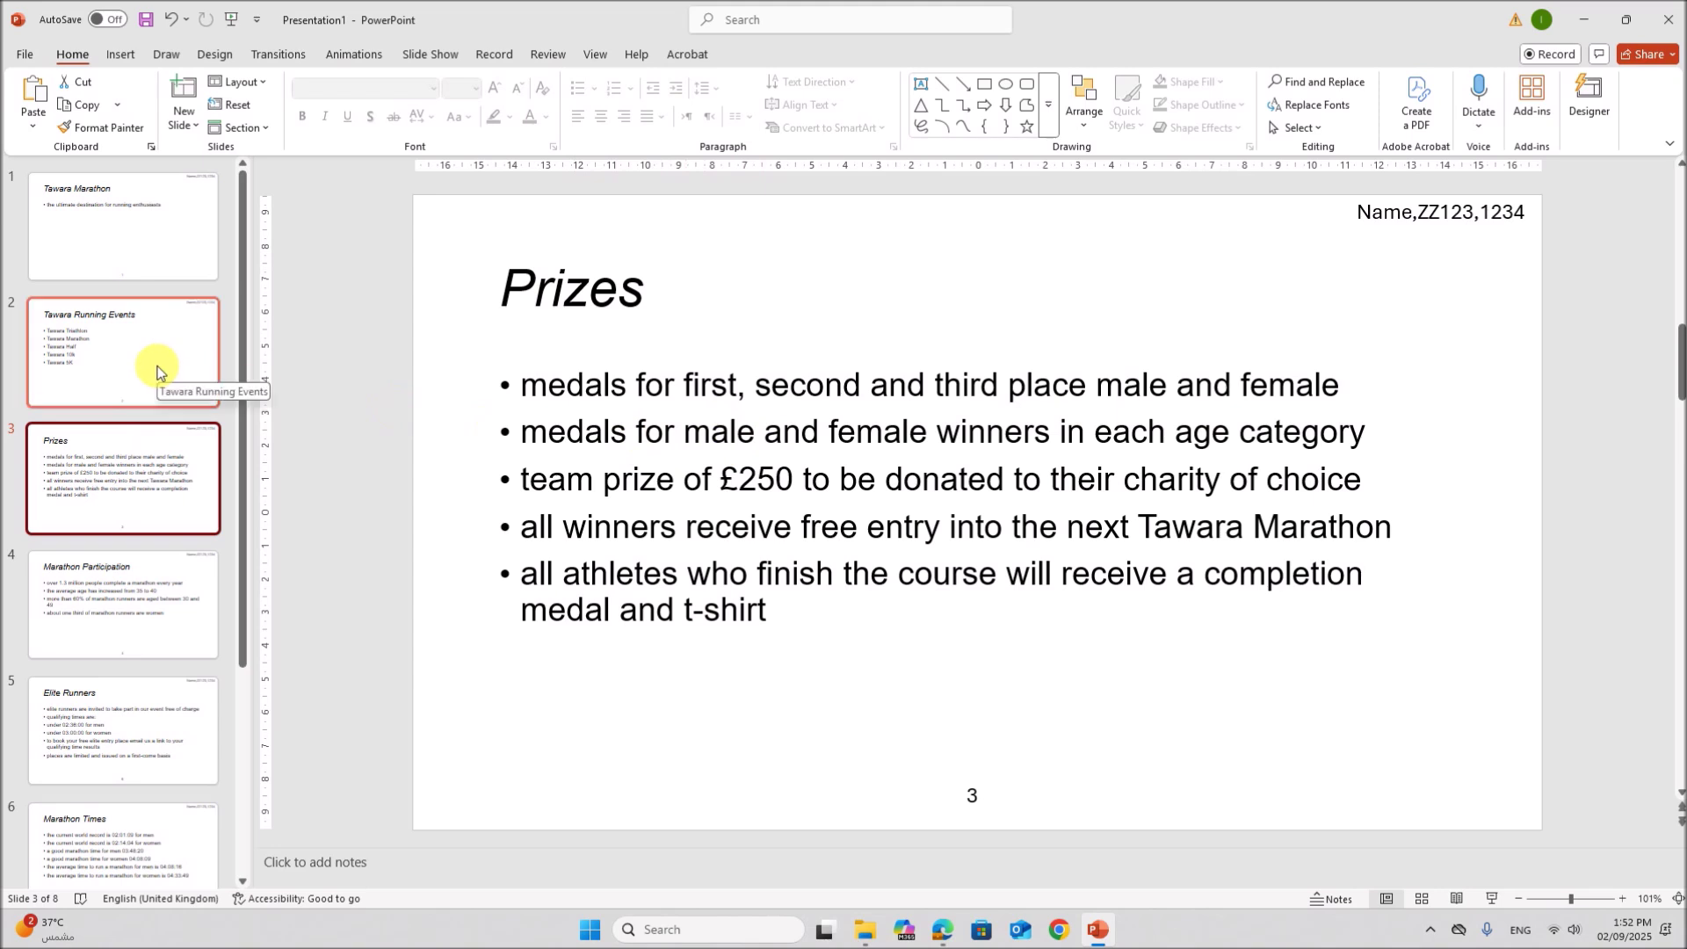
click(152, 390)
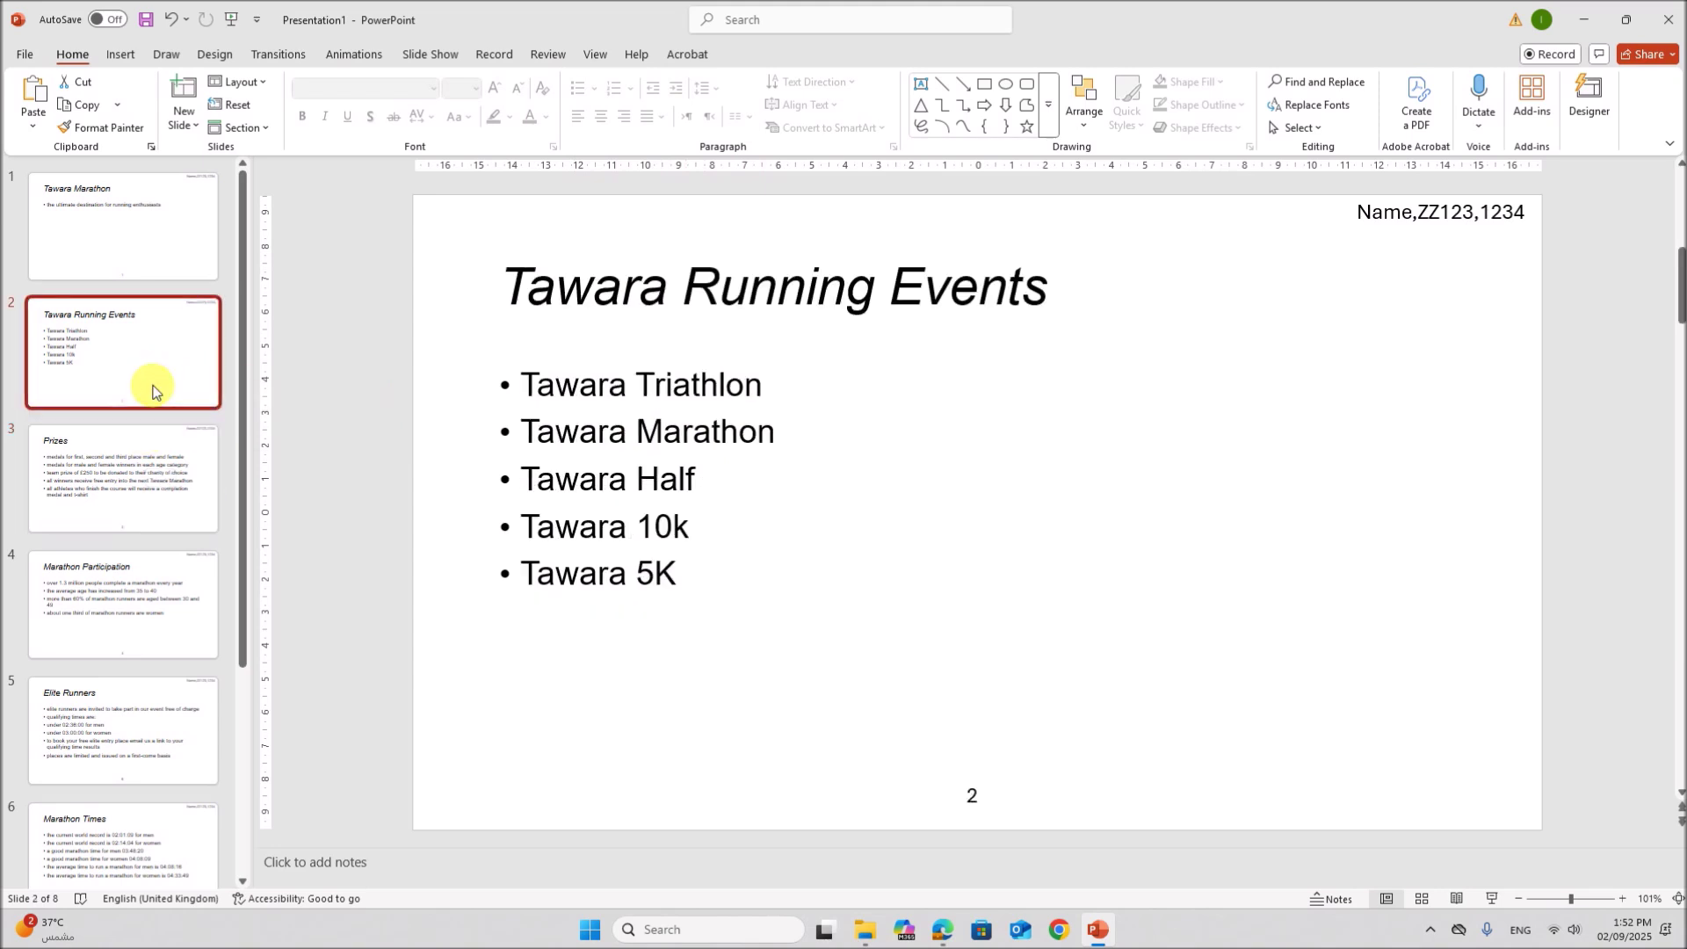
key(Delete)
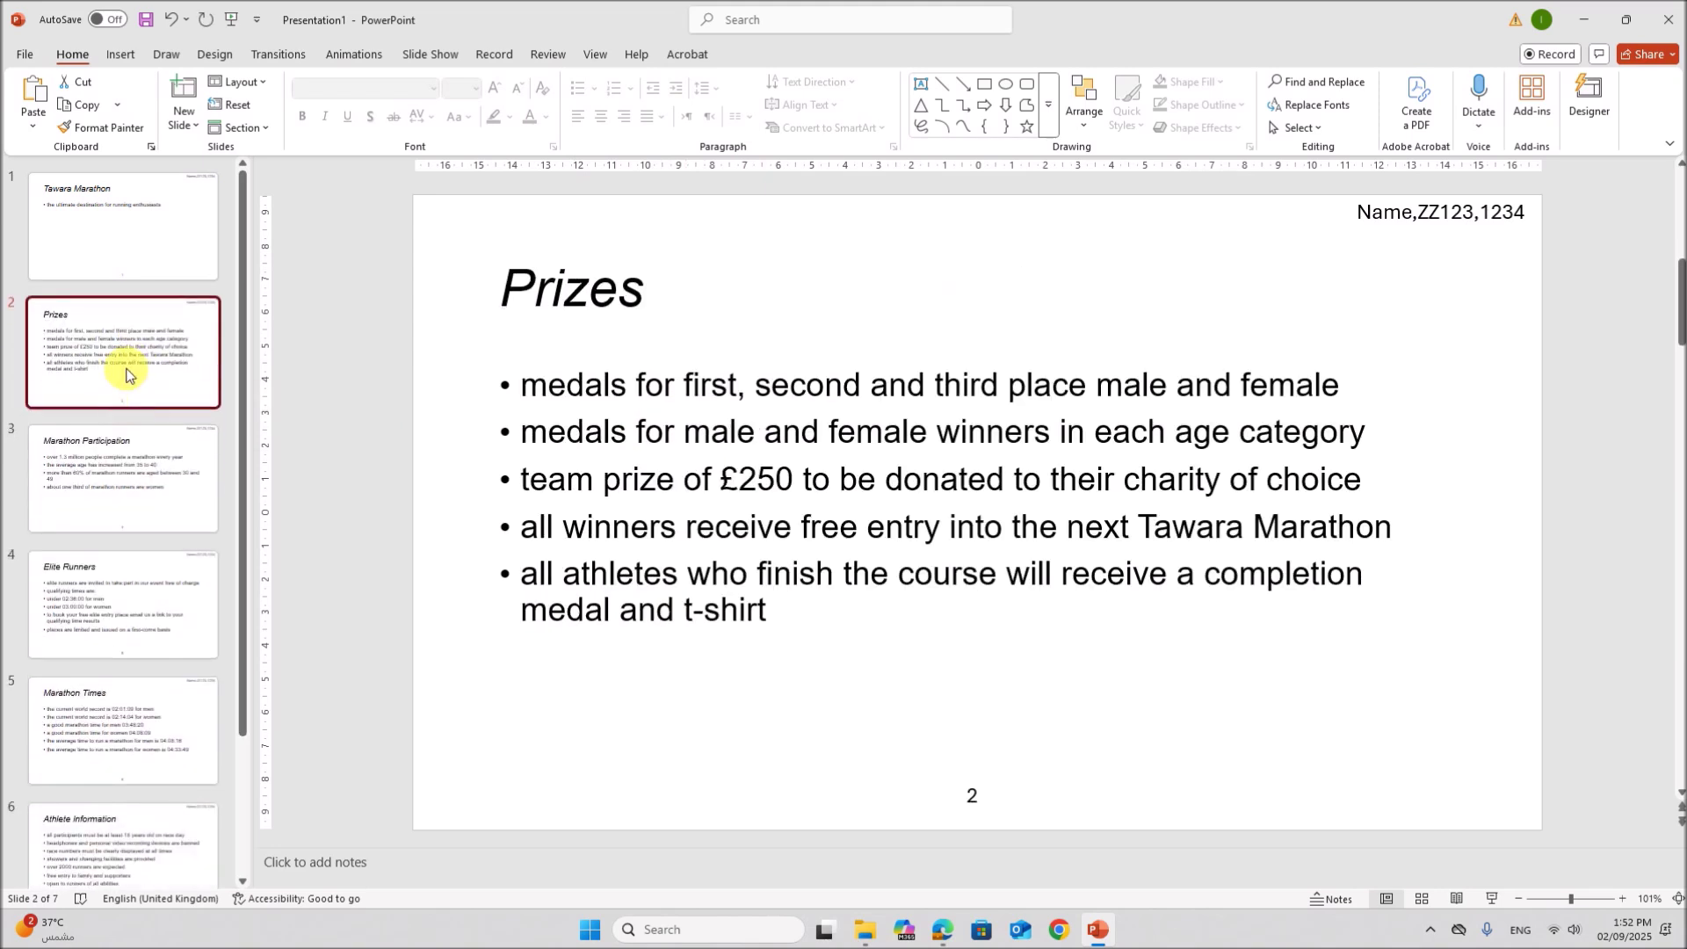
key(Delete)
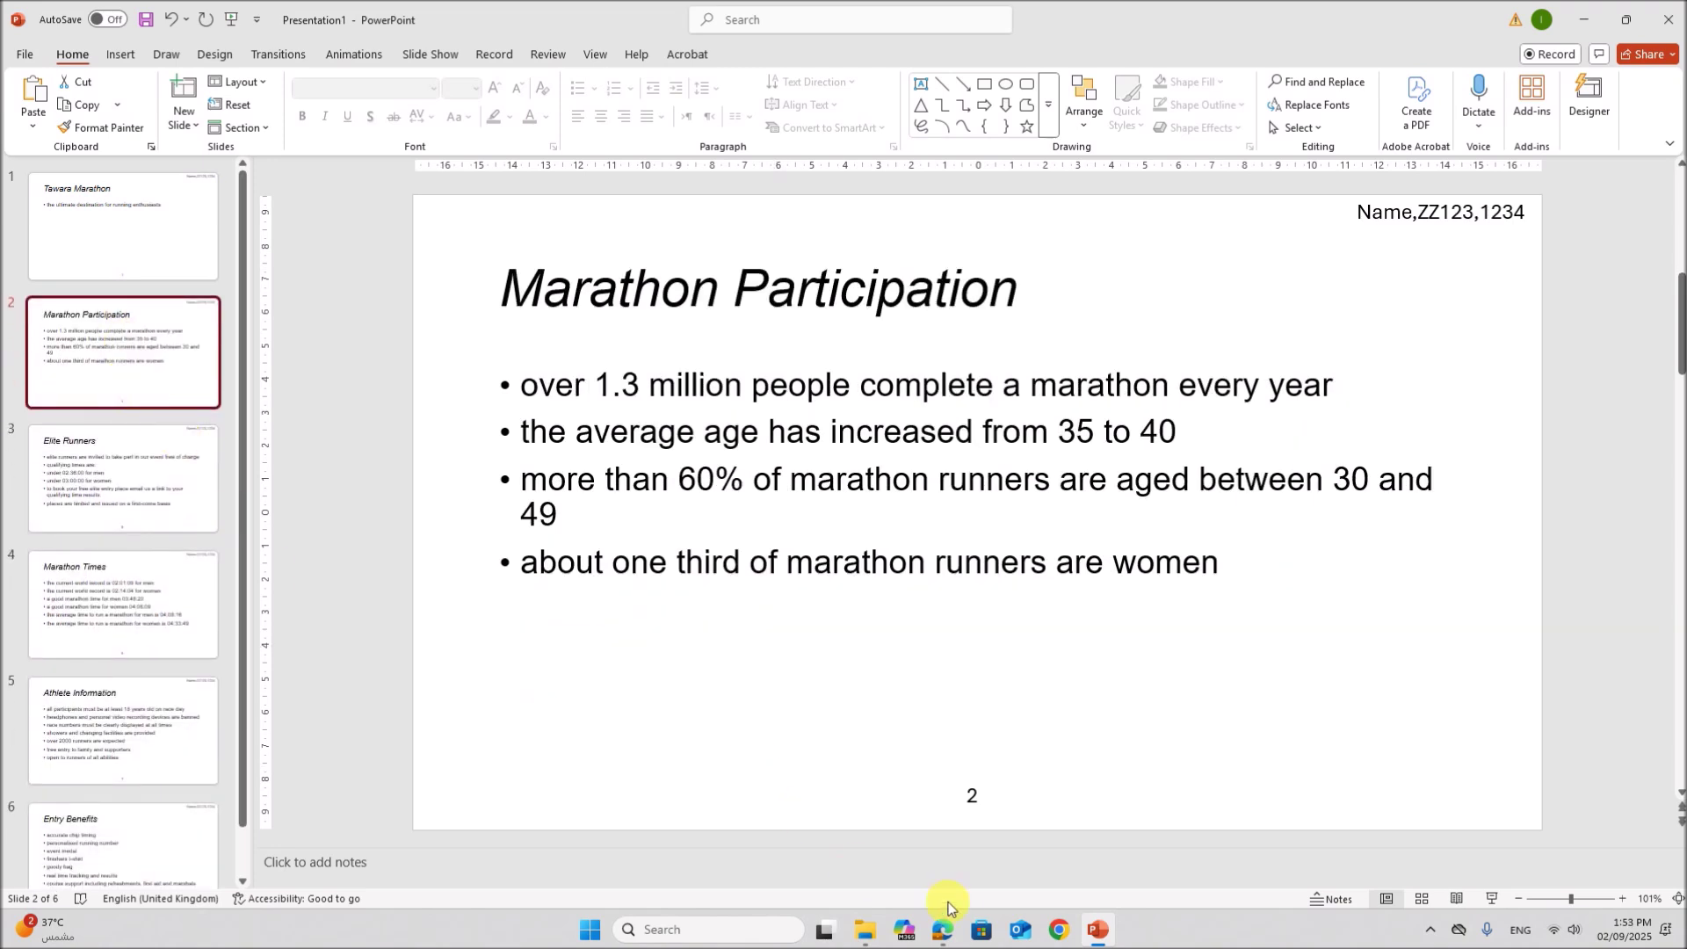
click(953, 930)
scroll(826, 691, down, 5)
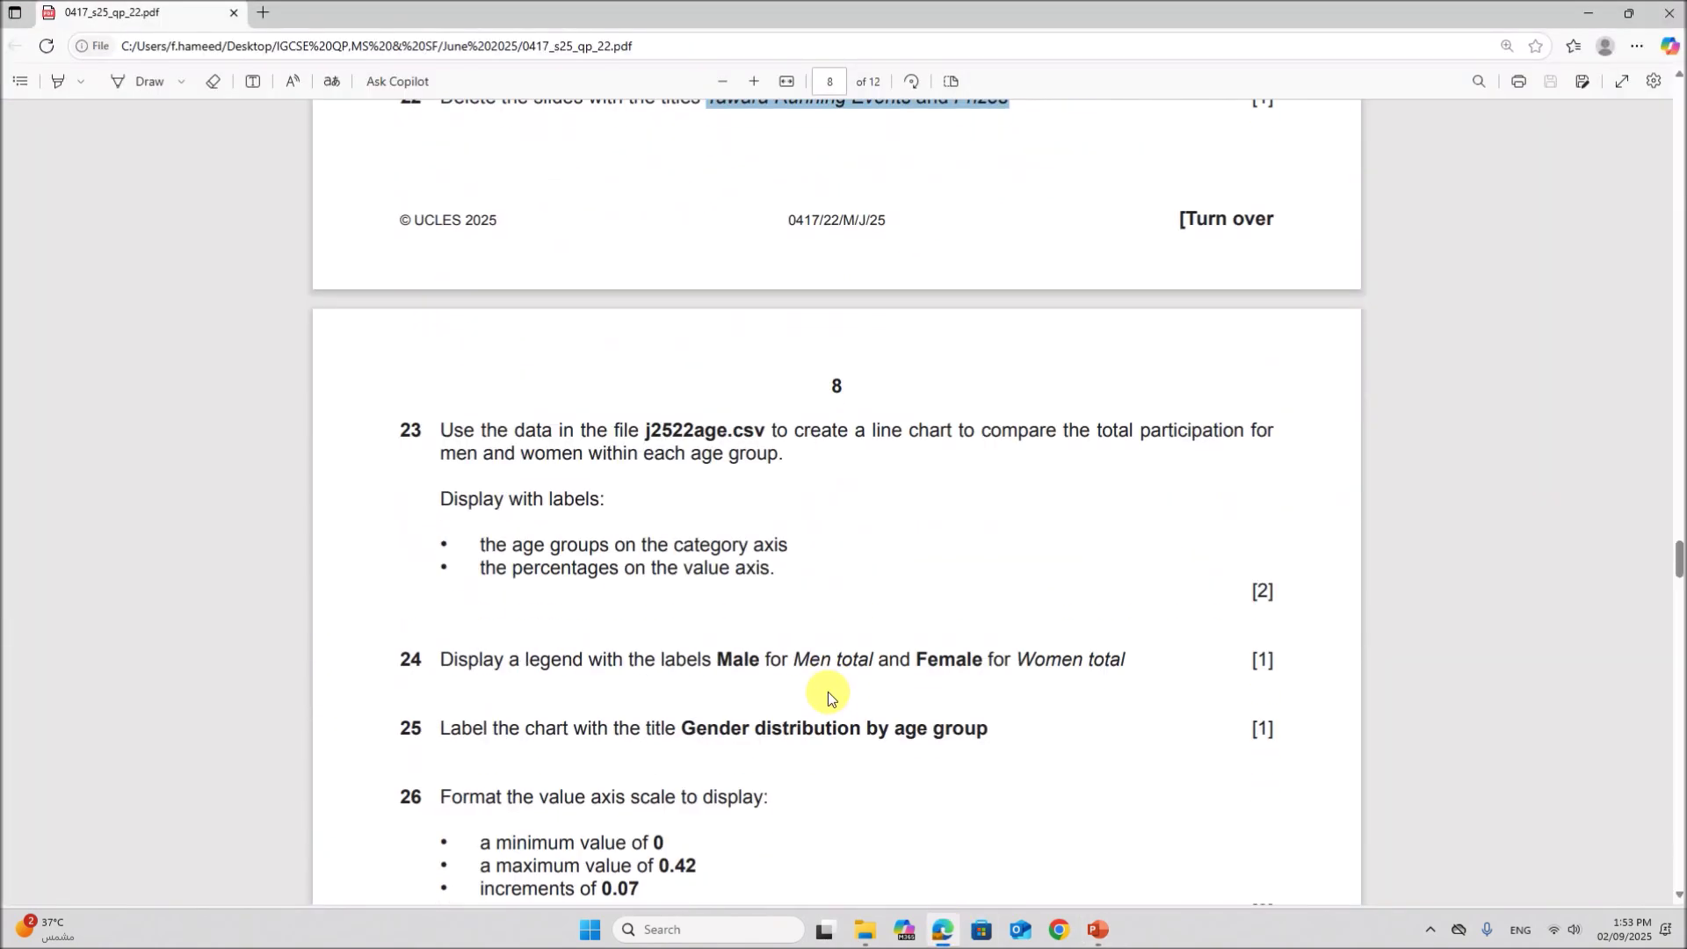
Step: Highlight question 23's j2522age file name and chart requirements, then open the J25 P22 folder
drag(648, 430, 1275, 431)
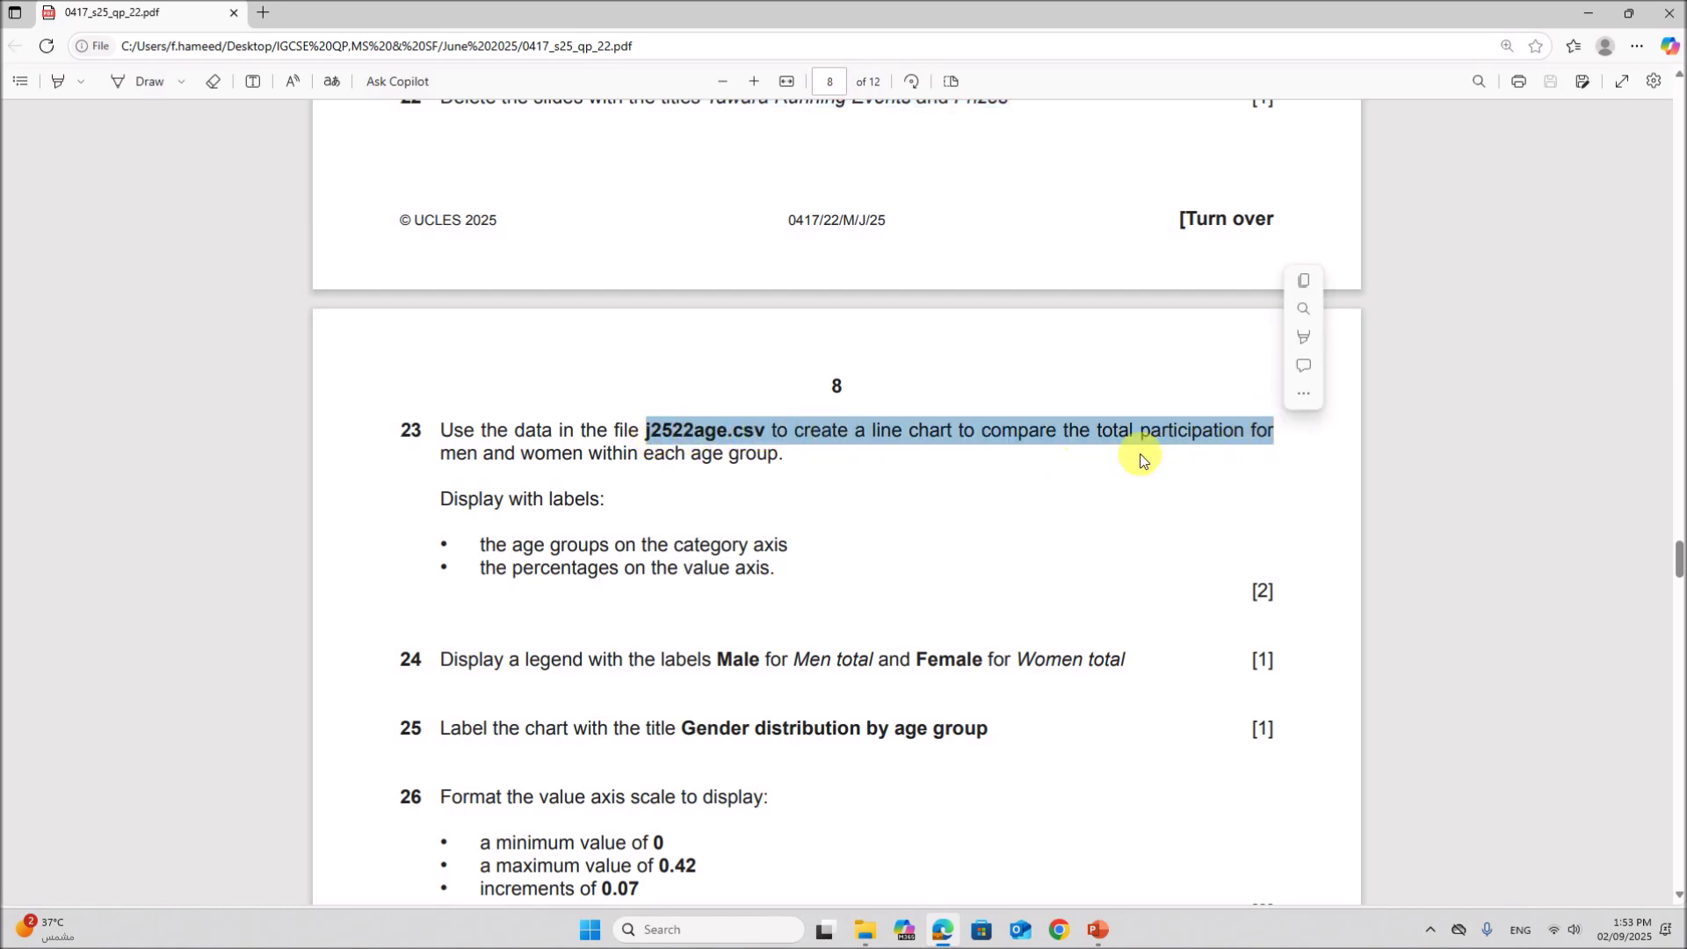
drag(547, 455, 787, 457)
click(923, 758)
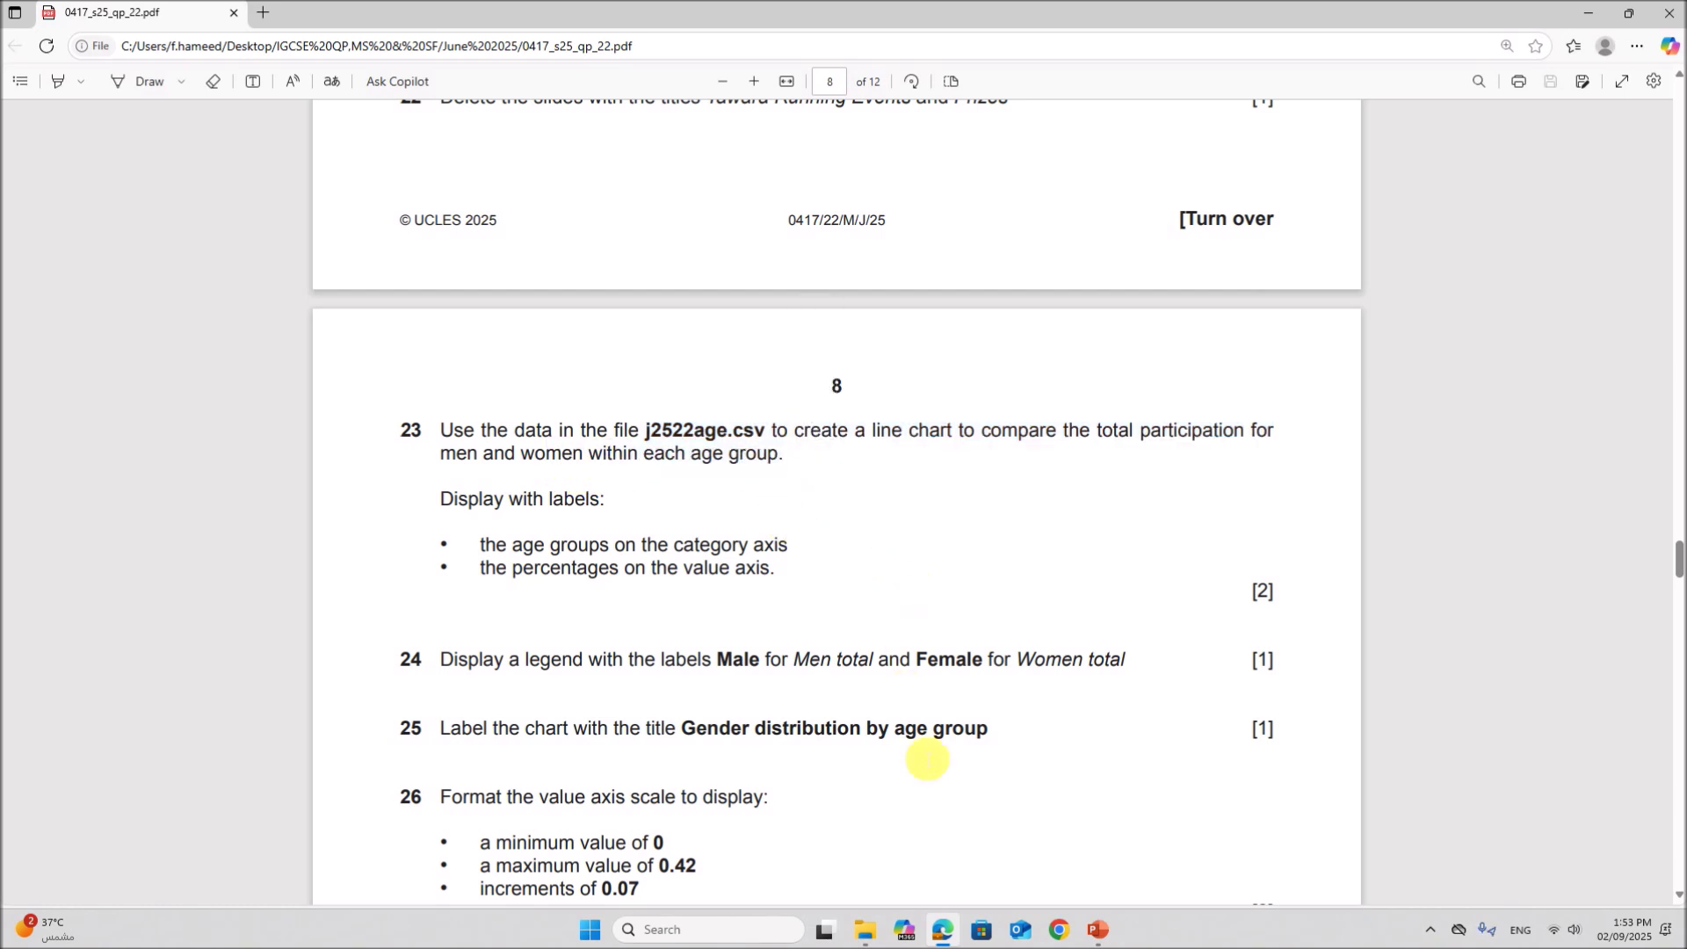
click(866, 932)
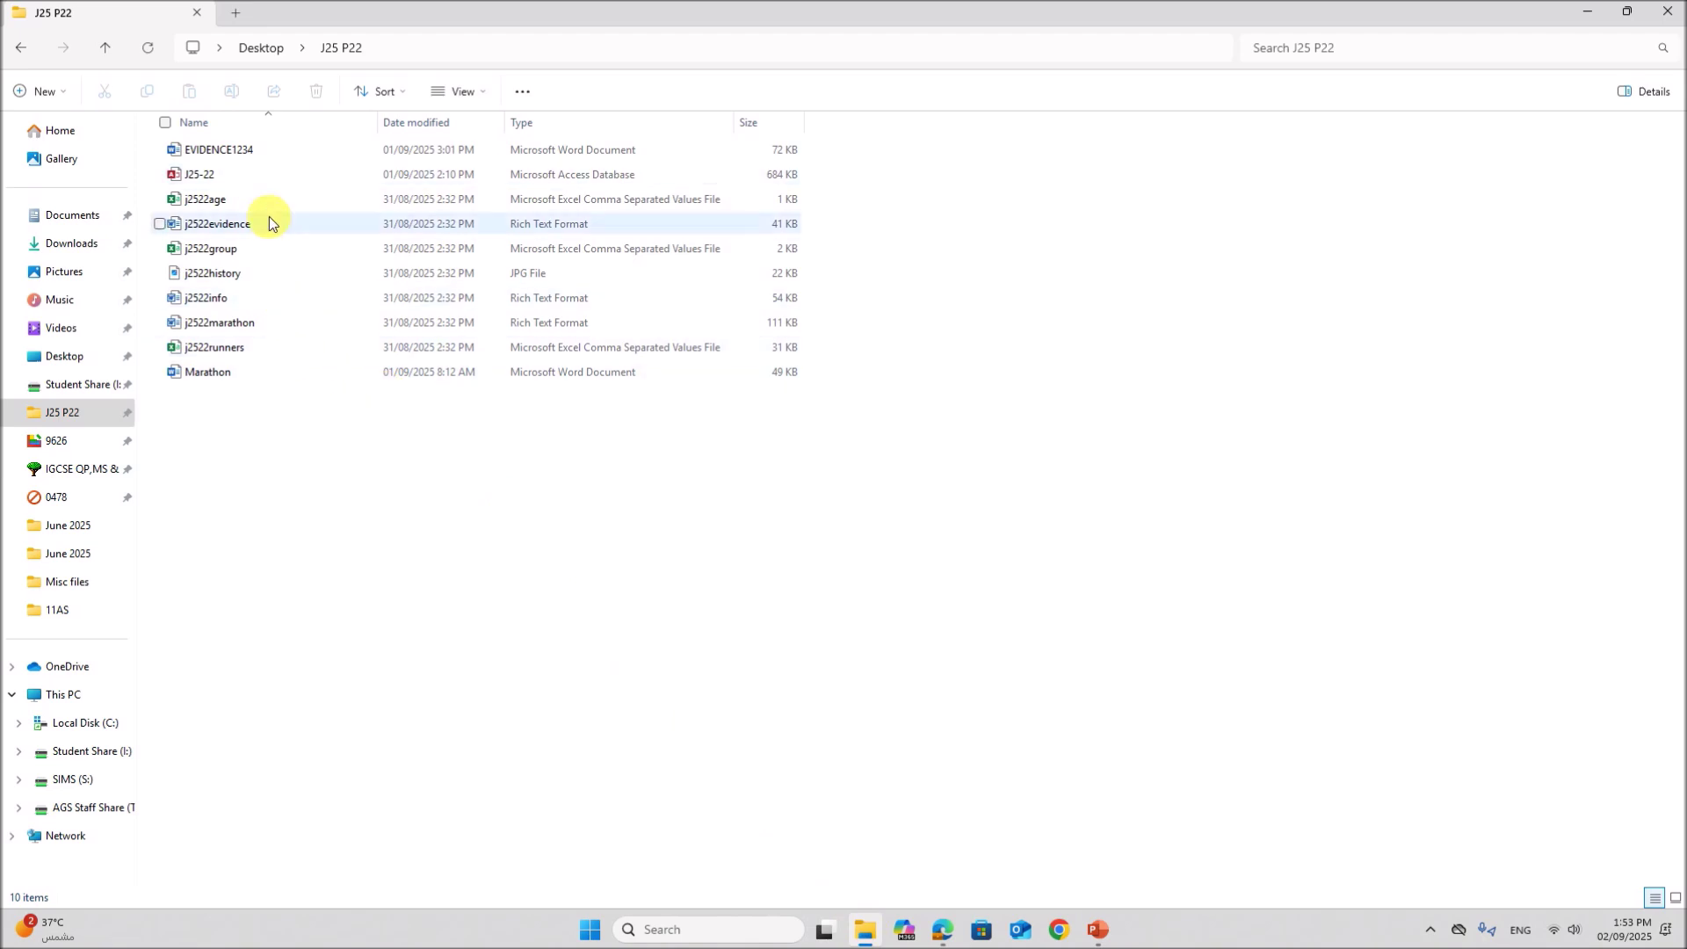
Step: Open j2522age from the J25 P22 folder in Excel
click(944, 930)
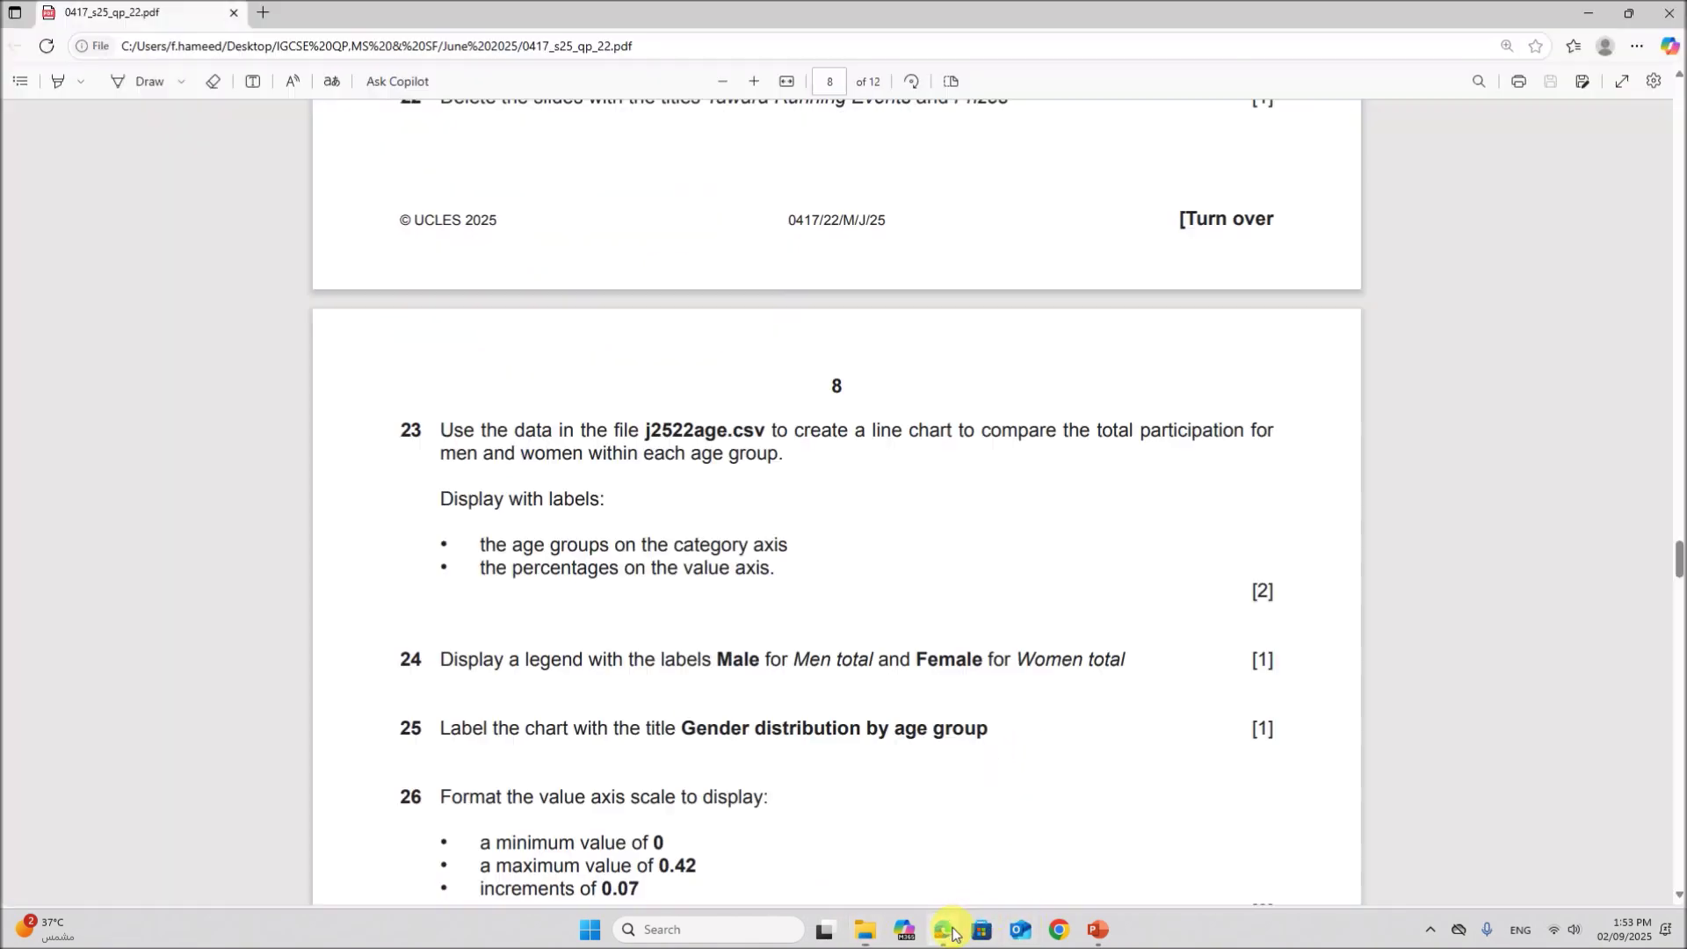
click(865, 930)
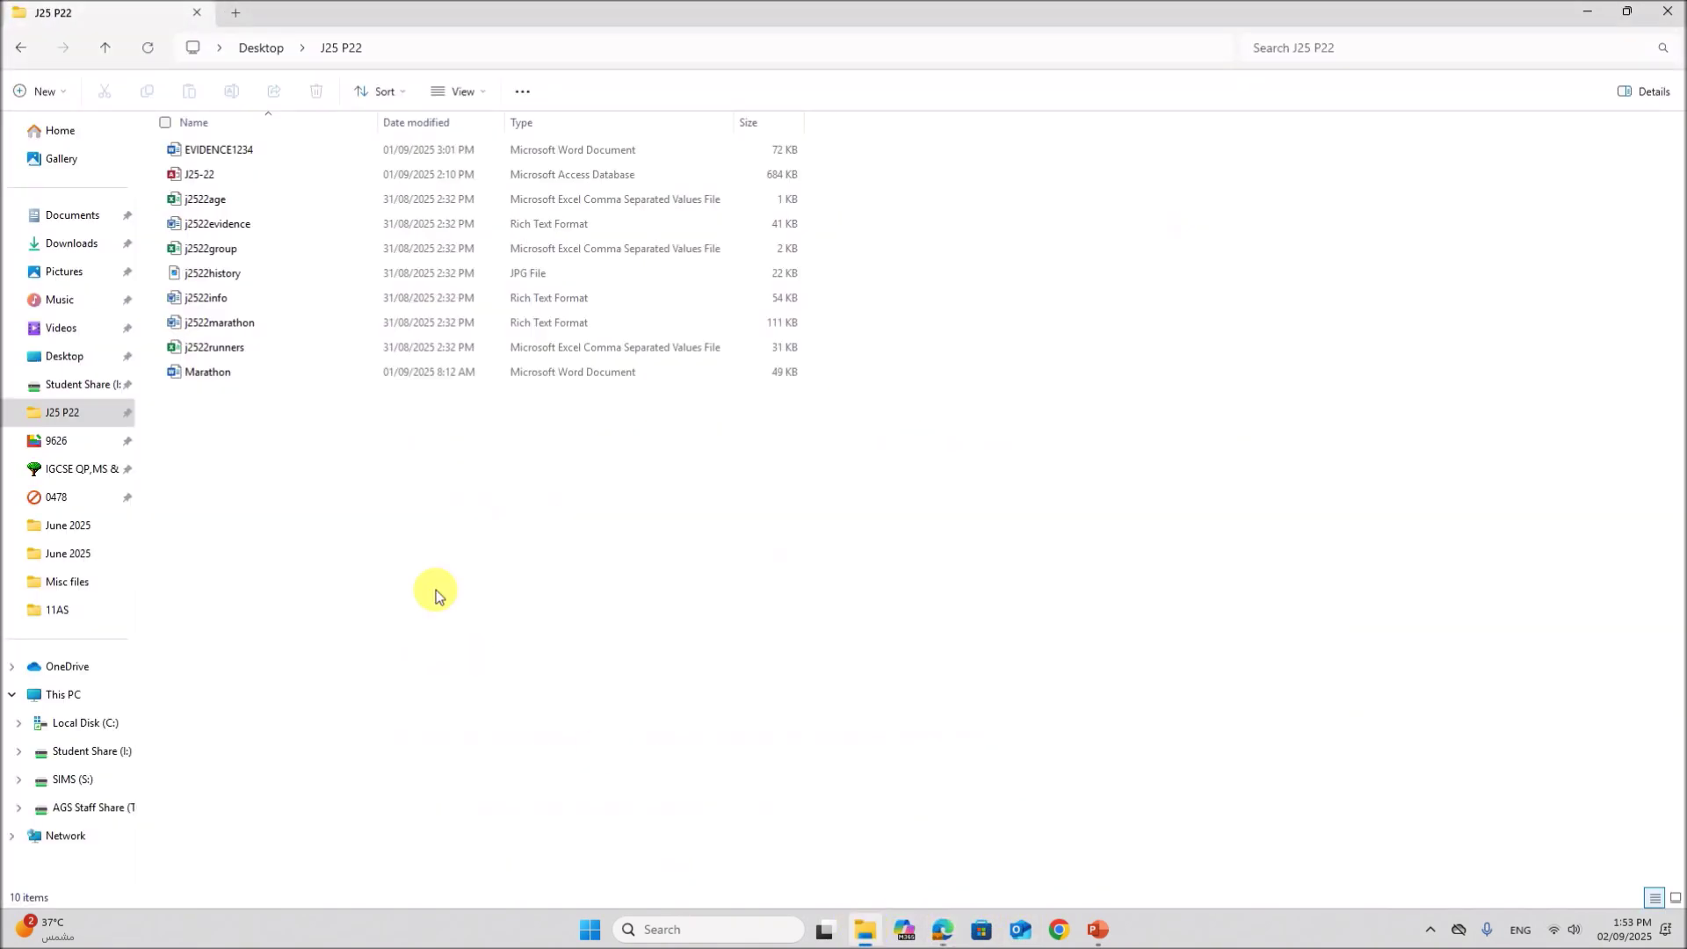
click(212, 202)
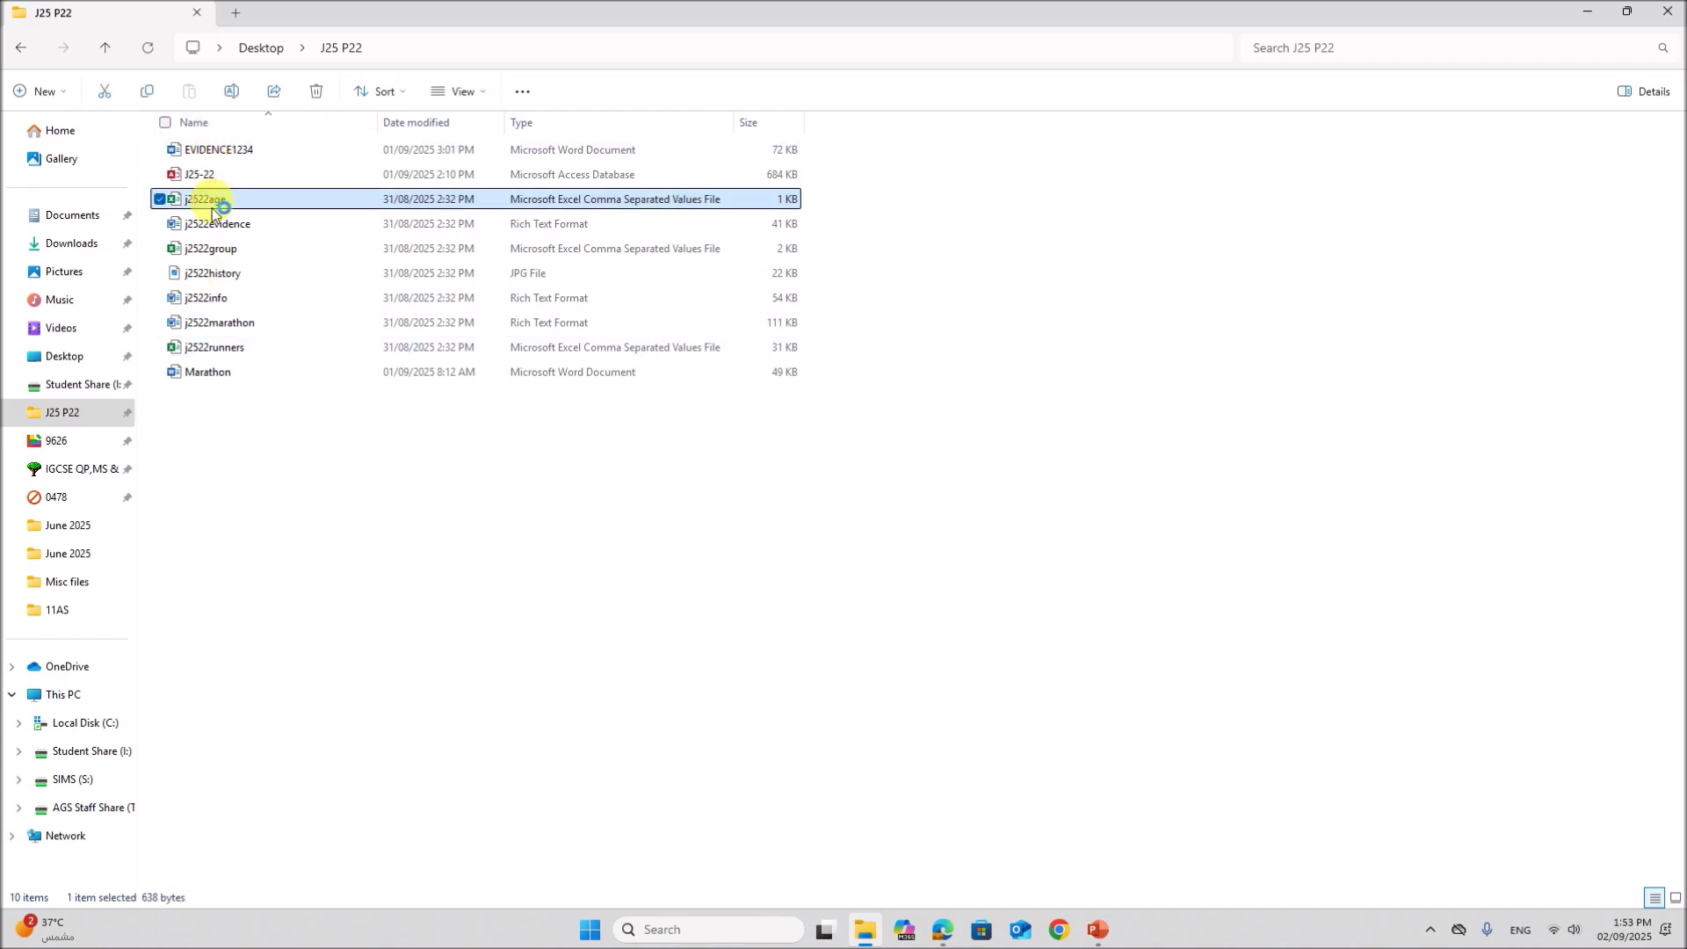
double_click(213, 205)
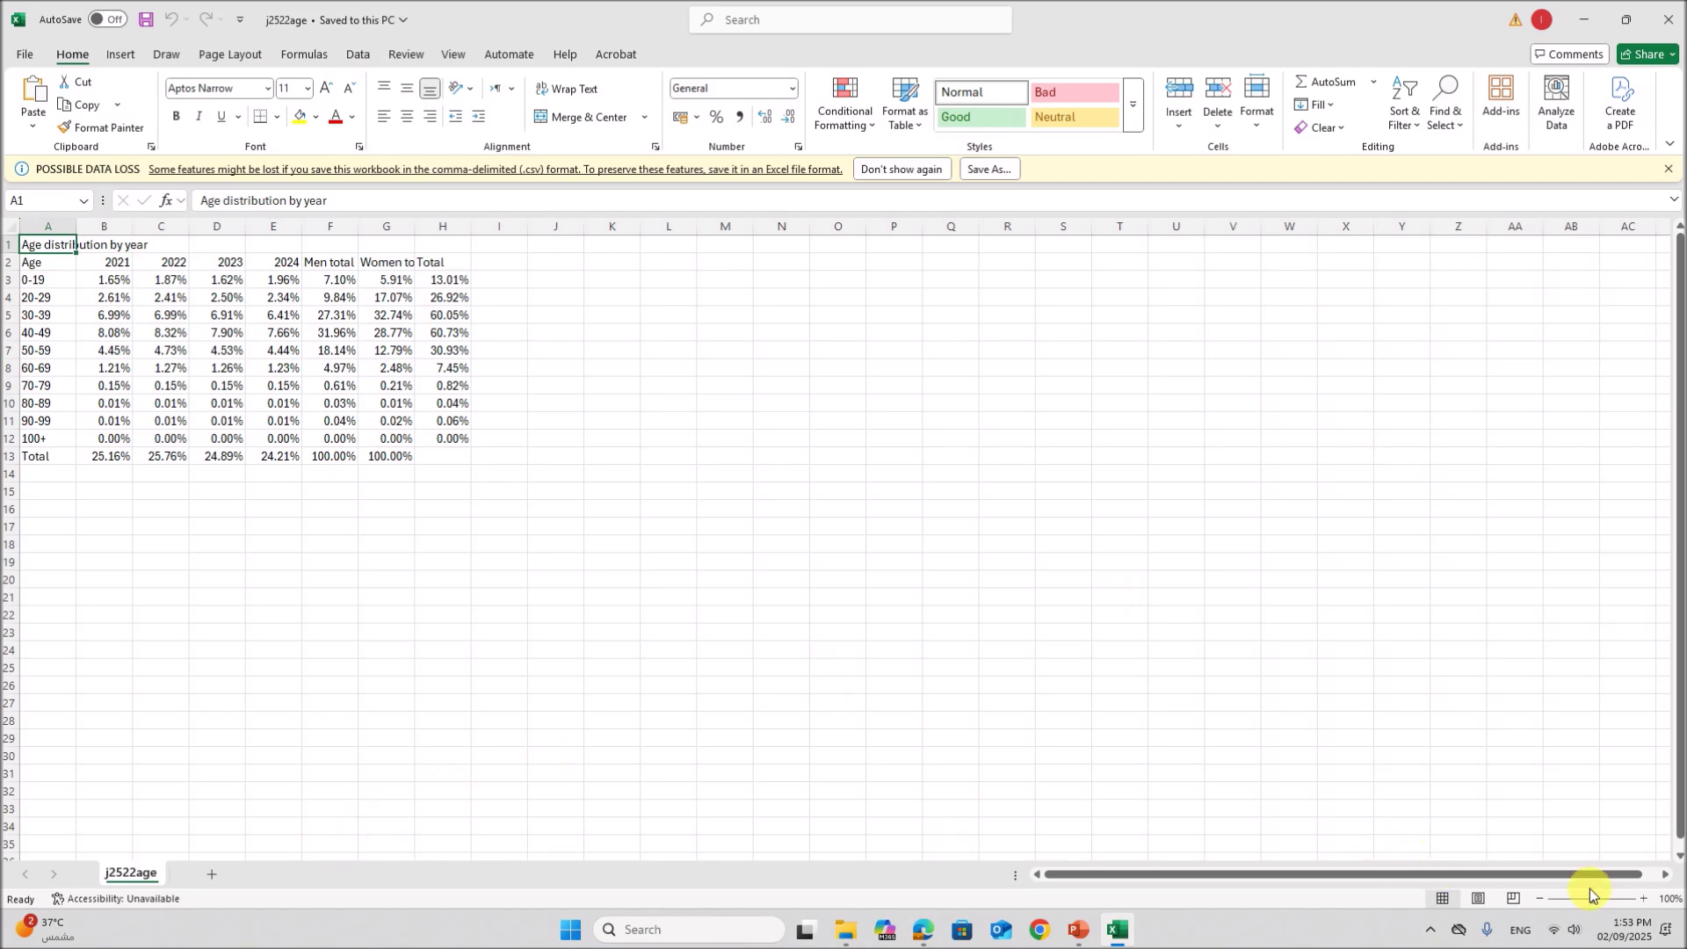
Step: Zoom the j2522age sheet to 140% and AutoFit all column widths
click(1642, 899)
click(1643, 899)
click(1642, 899)
click(1642, 899)
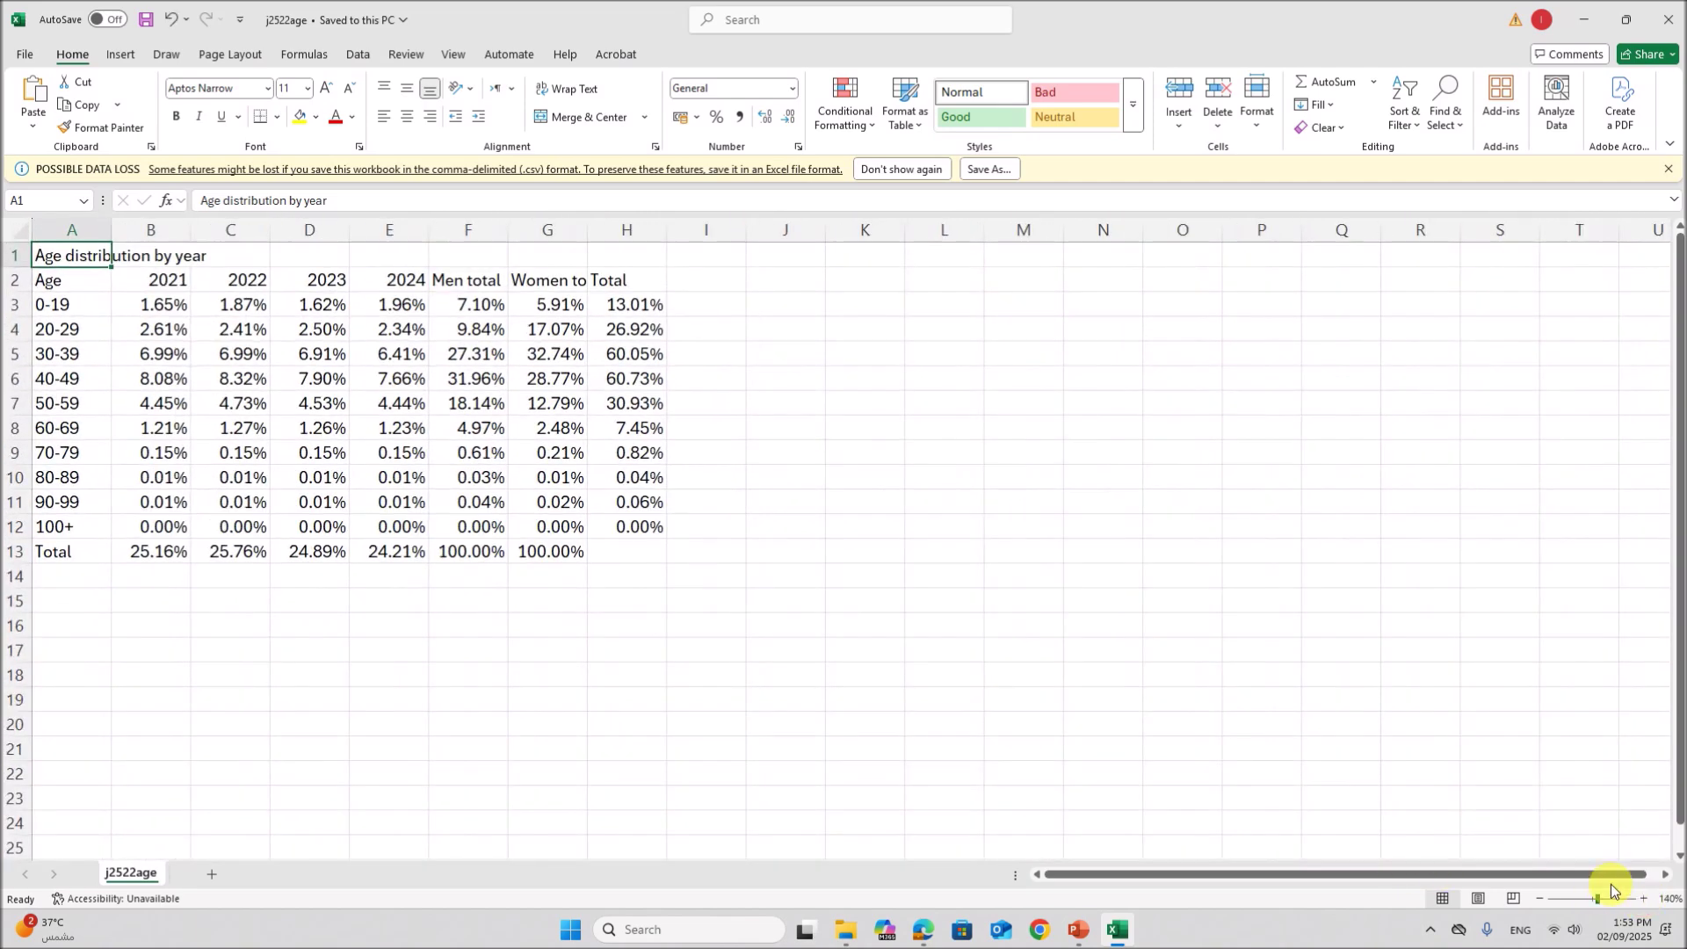
click(31, 232)
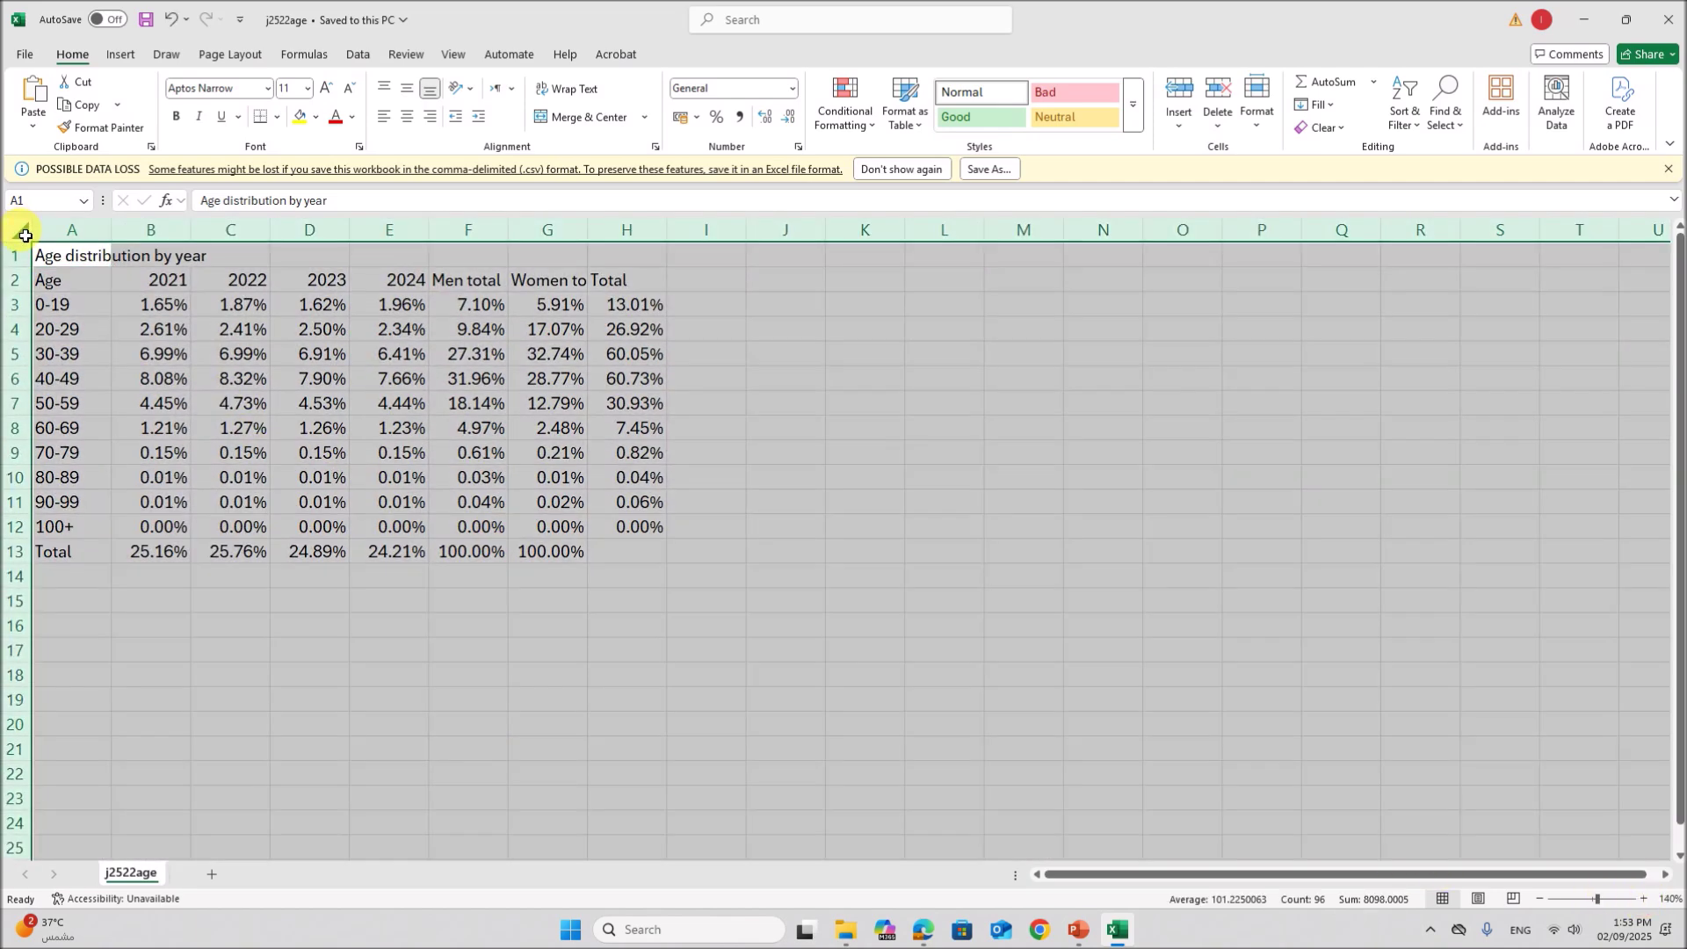
double_click(112, 230)
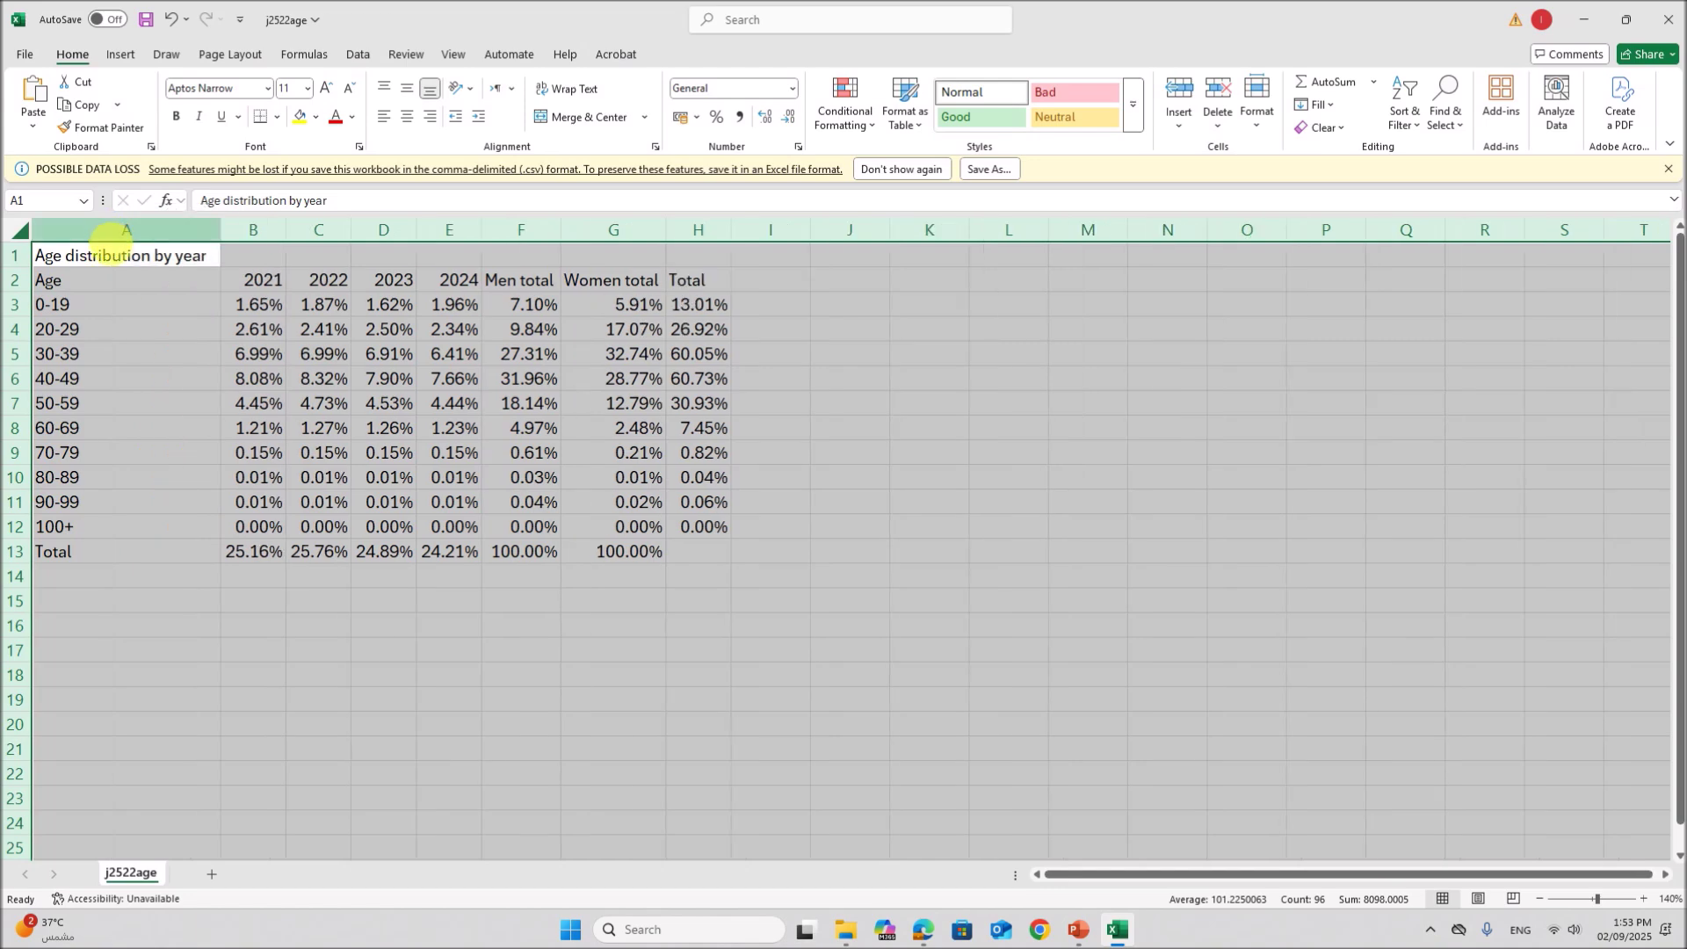
click(702, 682)
click(923, 931)
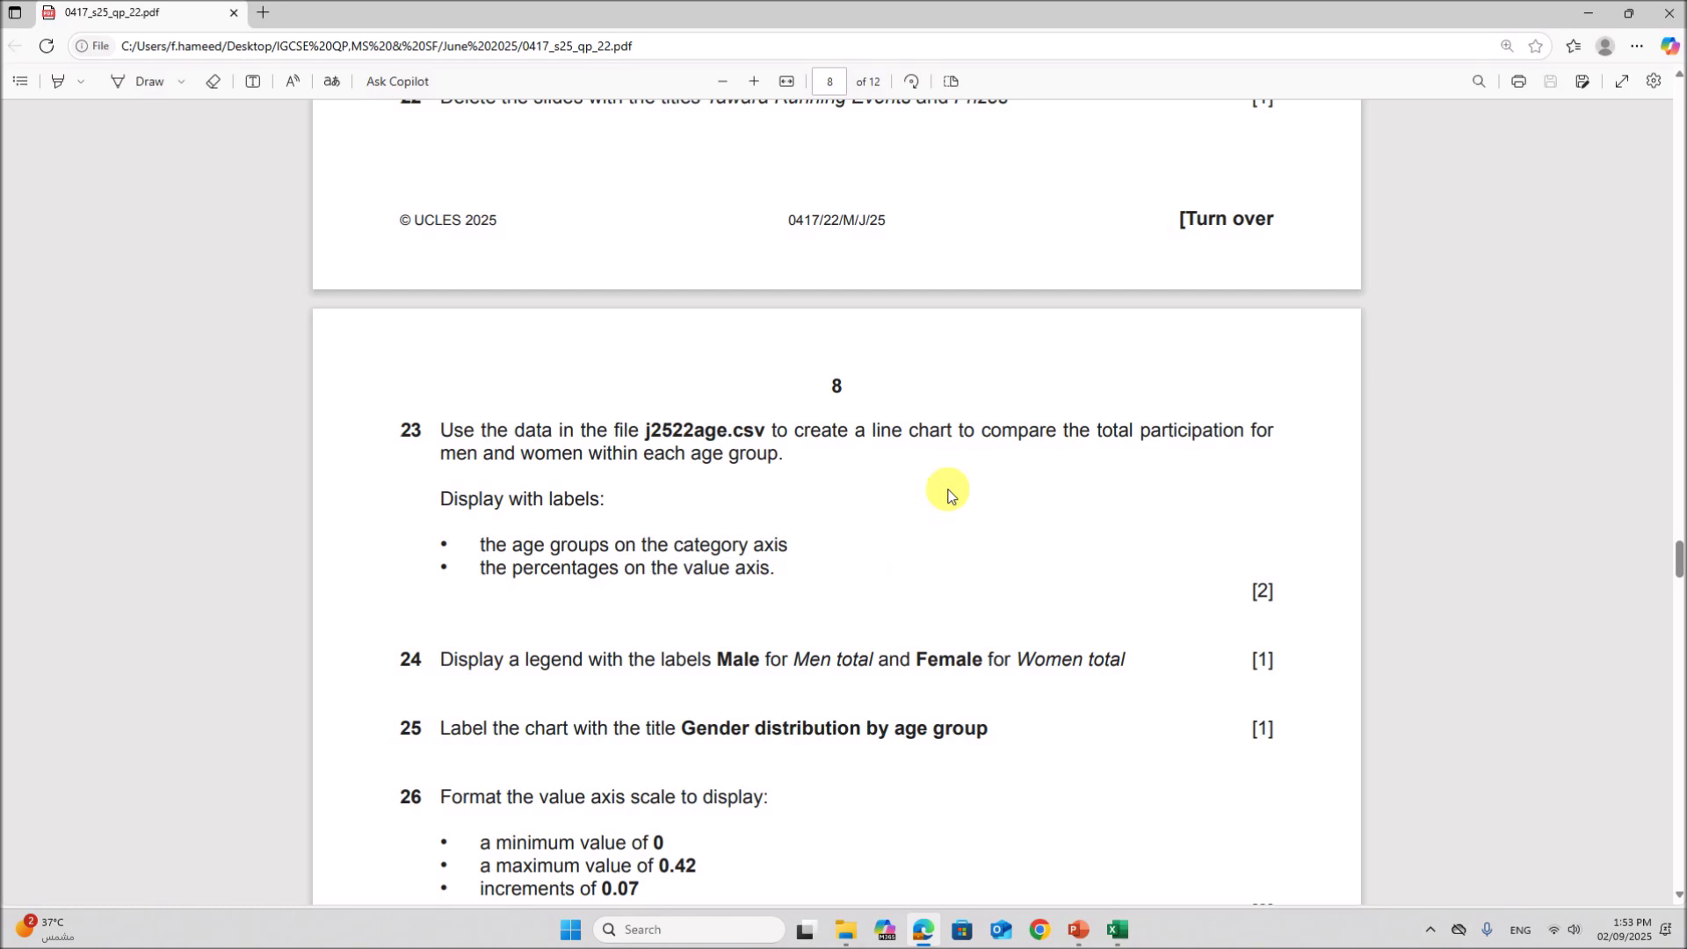
Step: Review question 23's line chart requirements: age groups on the category axis, percentages on the value axis
drag(993, 433, 791, 476)
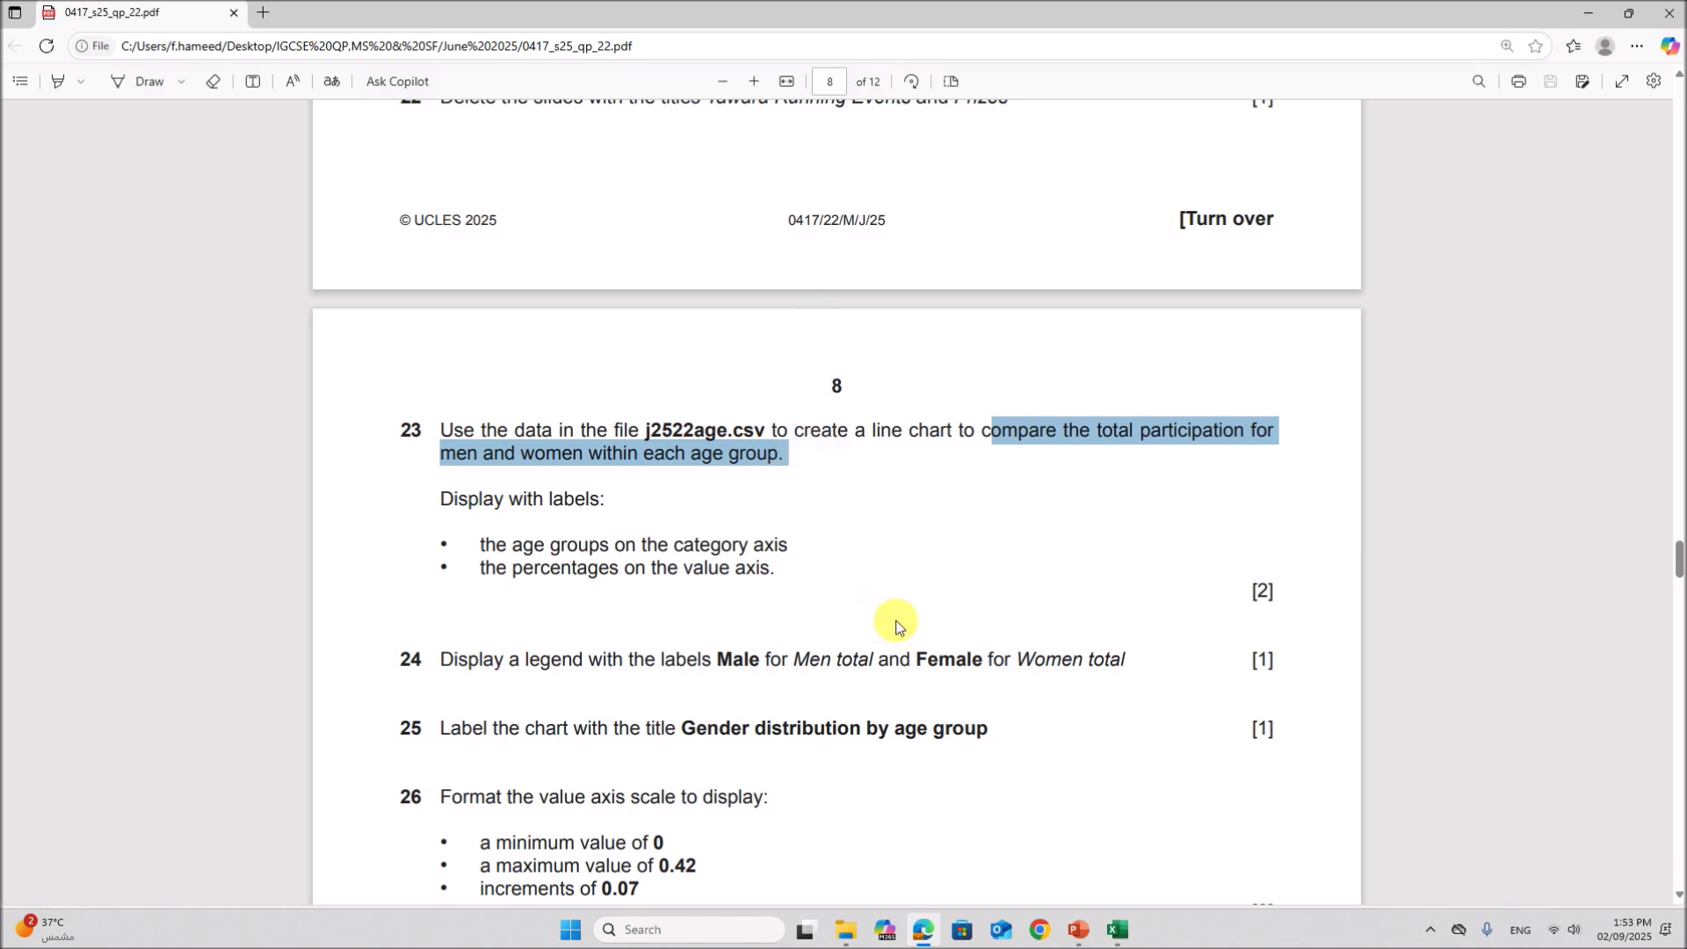
drag(483, 547, 800, 545)
drag(496, 568, 788, 588)
click(836, 629)
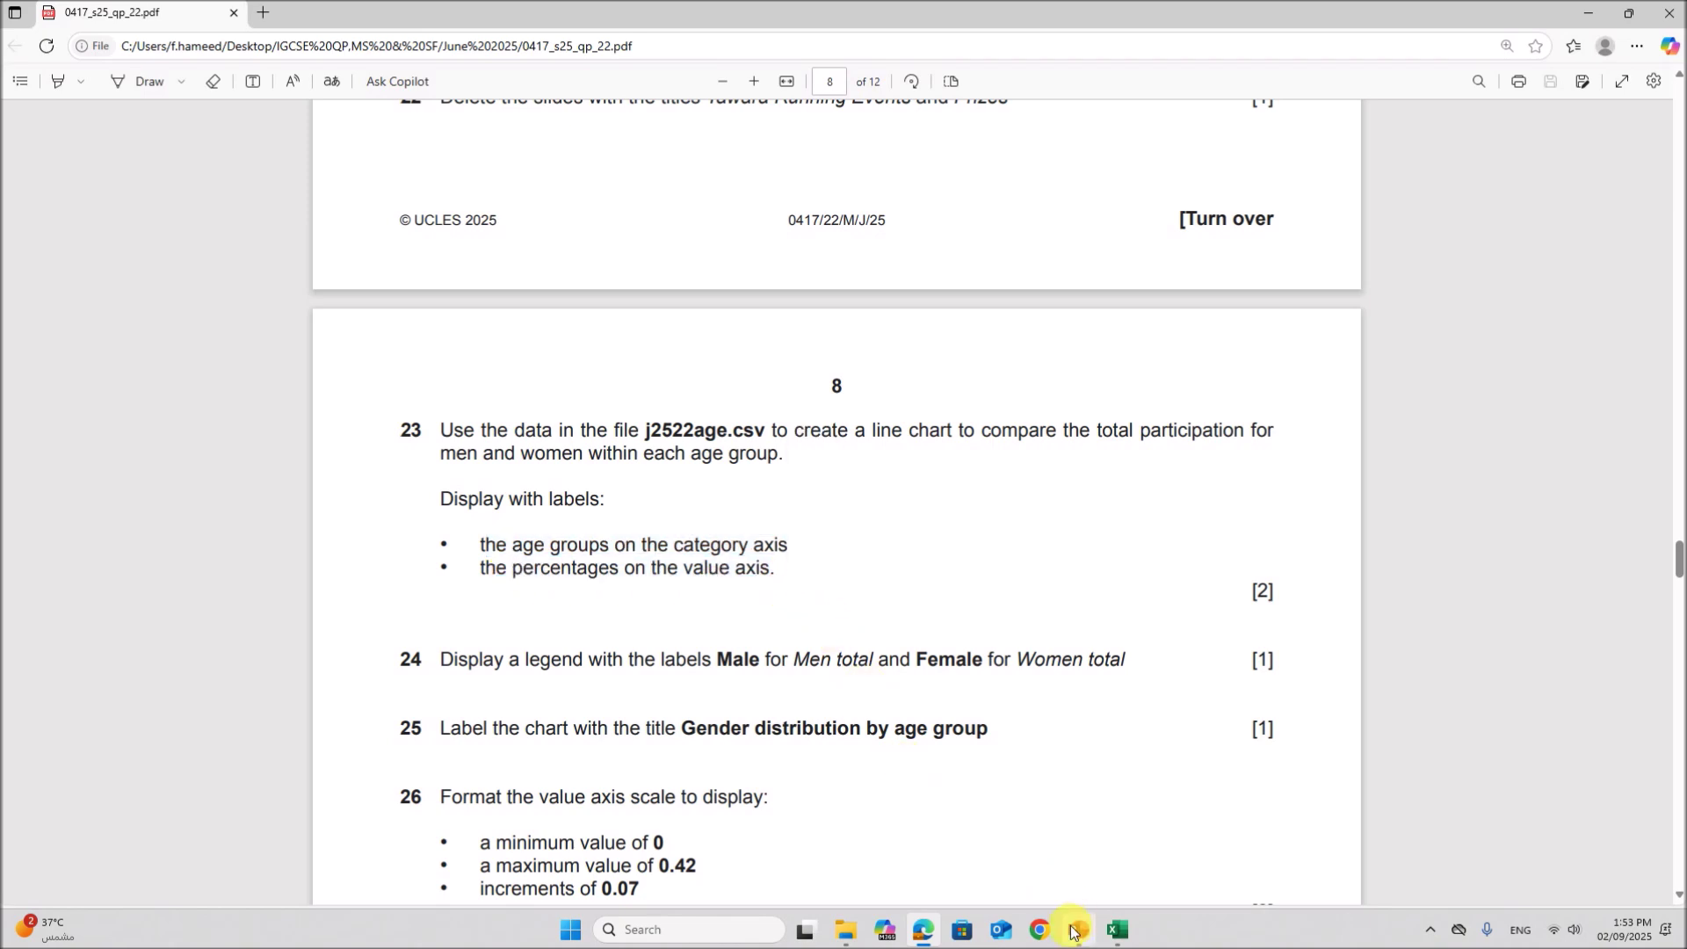
click(1117, 930)
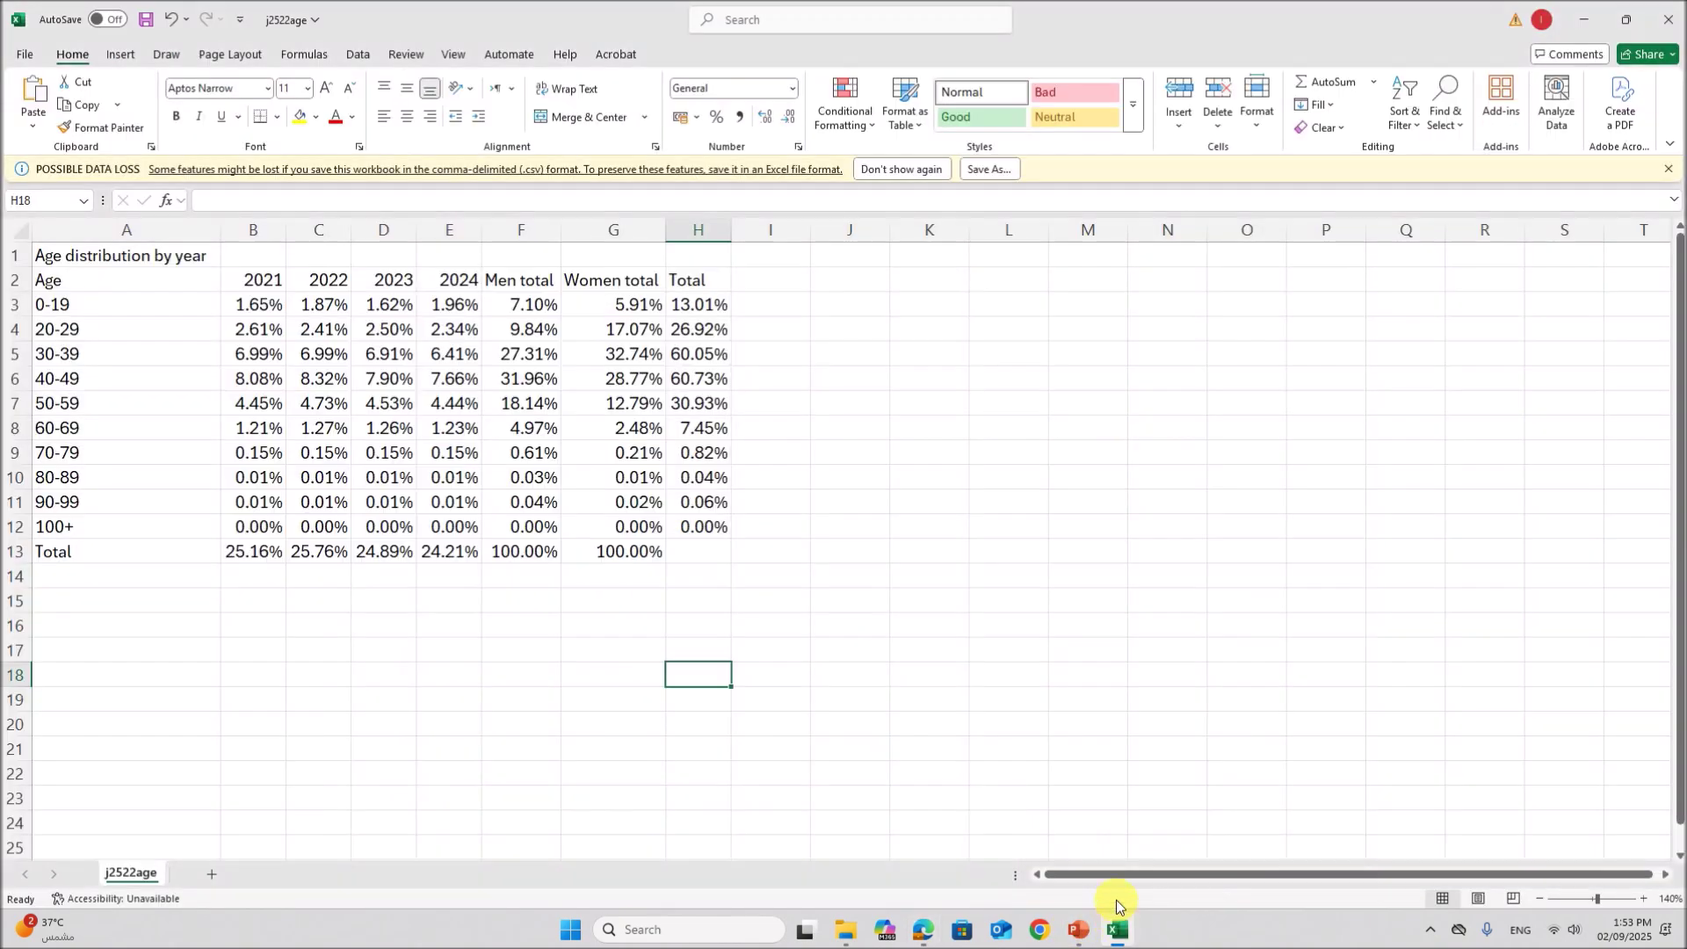
Step: Insert a 2-D line chart of age groups (A2:A12) against Men/Women totals (F2:G12), placed over columns I–P
click(967, 552)
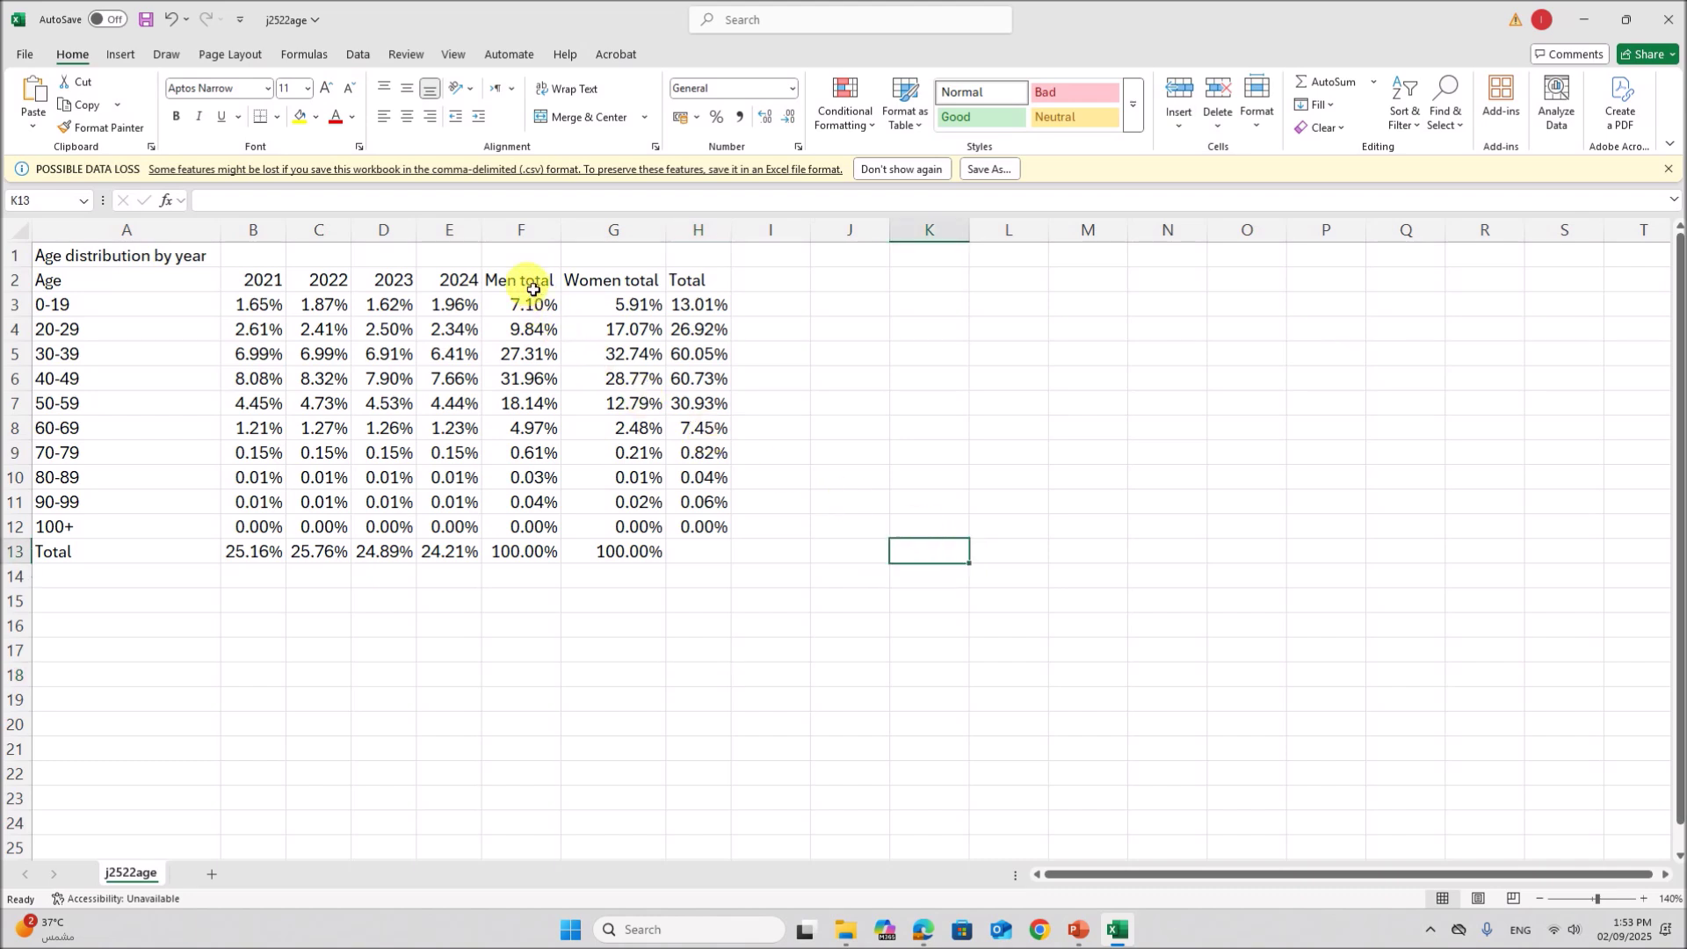
mouse_move(534, 290)
mouse_down()
mouse_move(546, 275)
mouse_move(538, 310)
mouse_up()
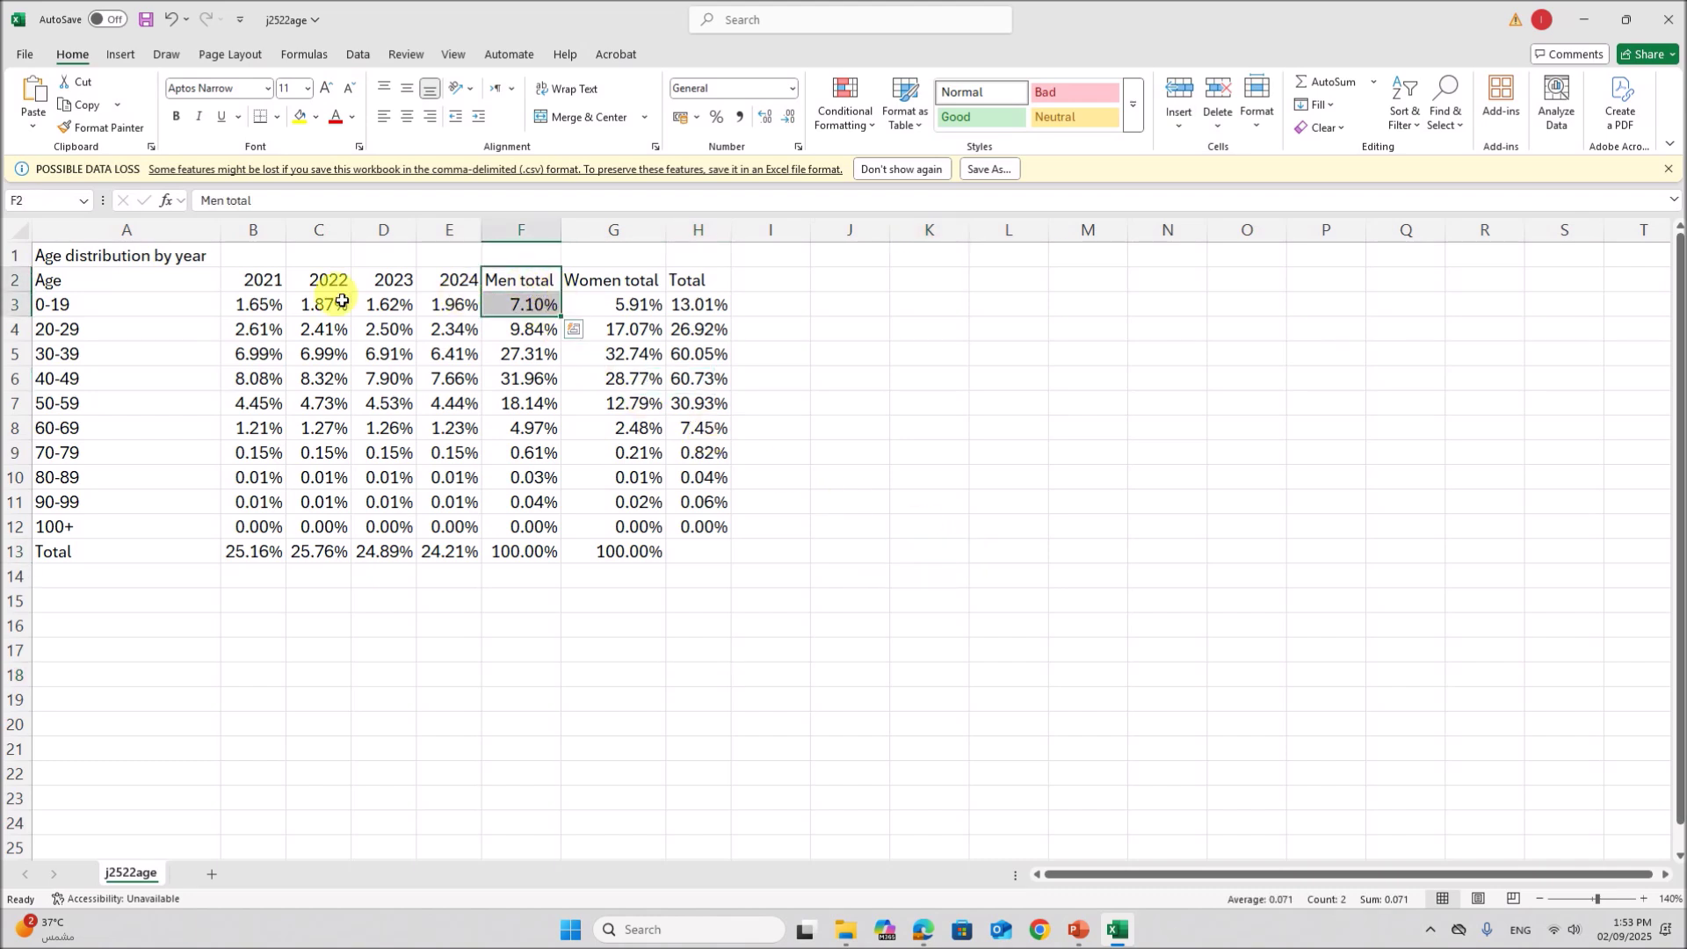
drag(124, 275, 98, 527)
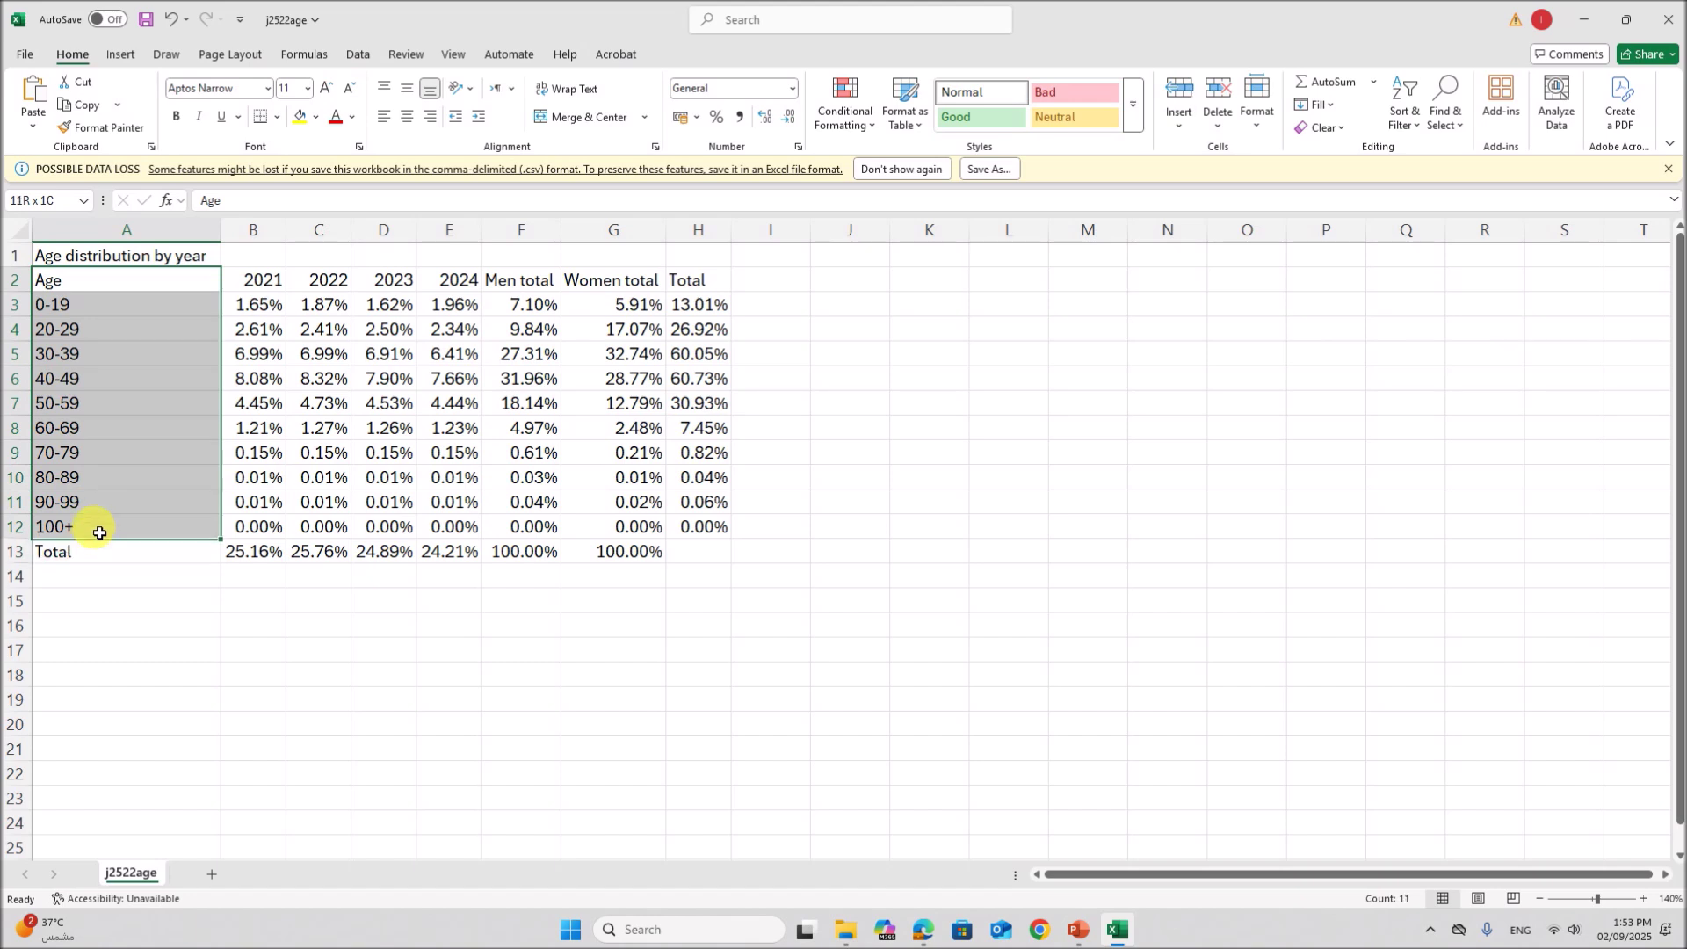
ctrl+drag(531, 290, 627, 531)
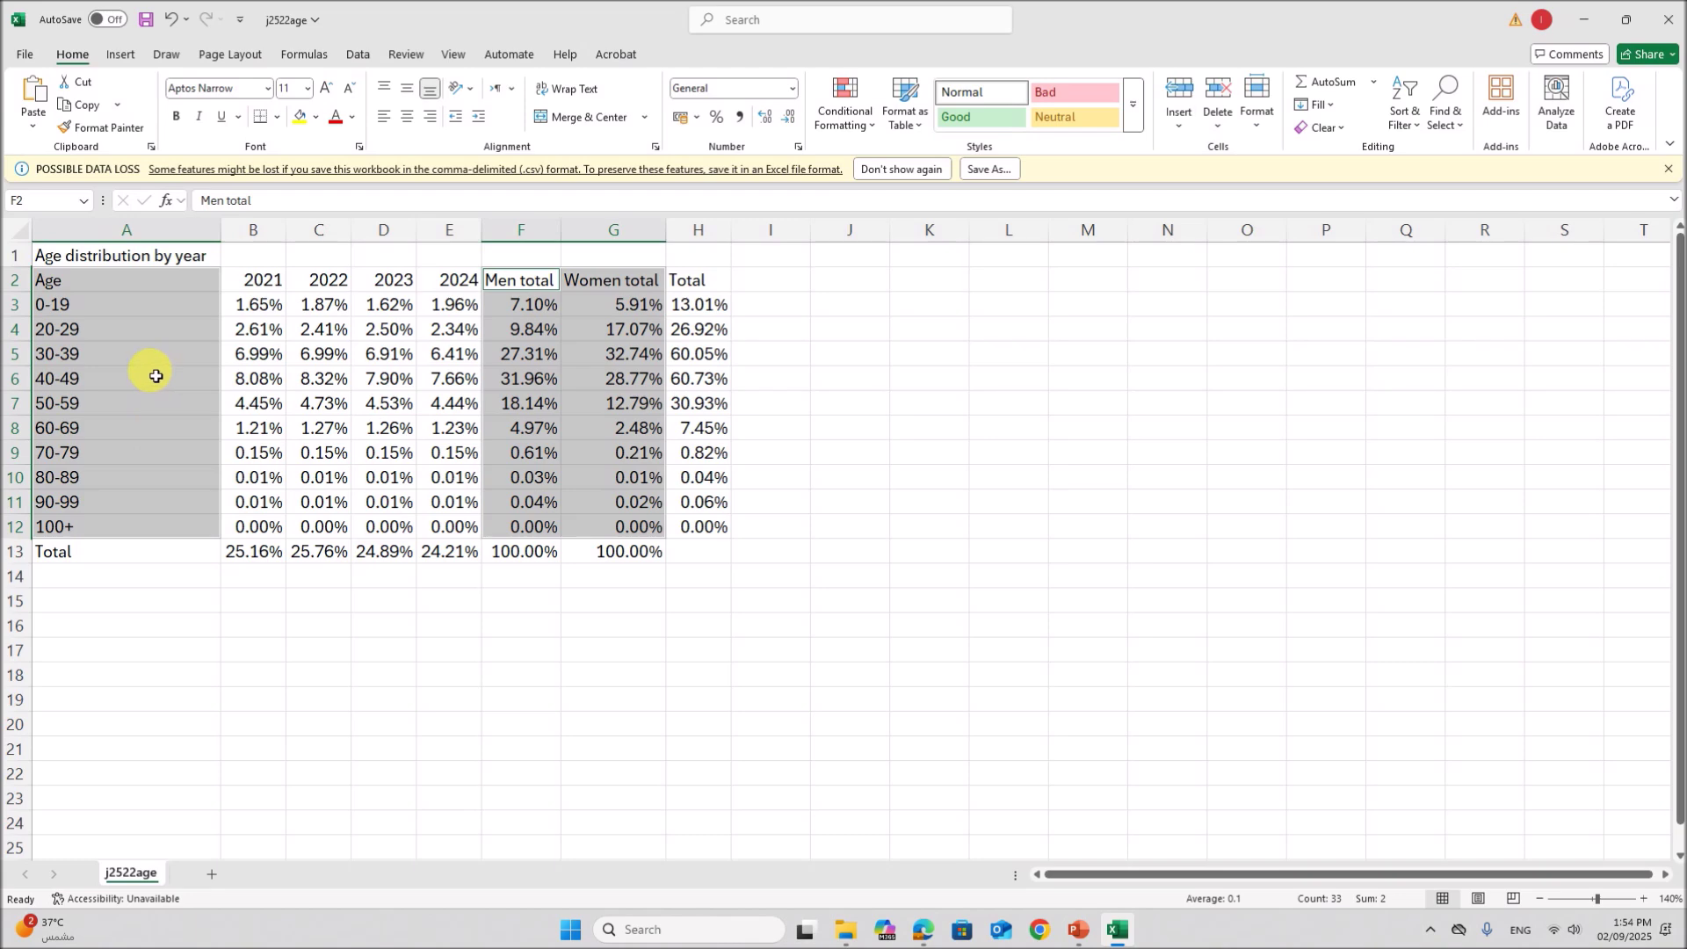
click(119, 57)
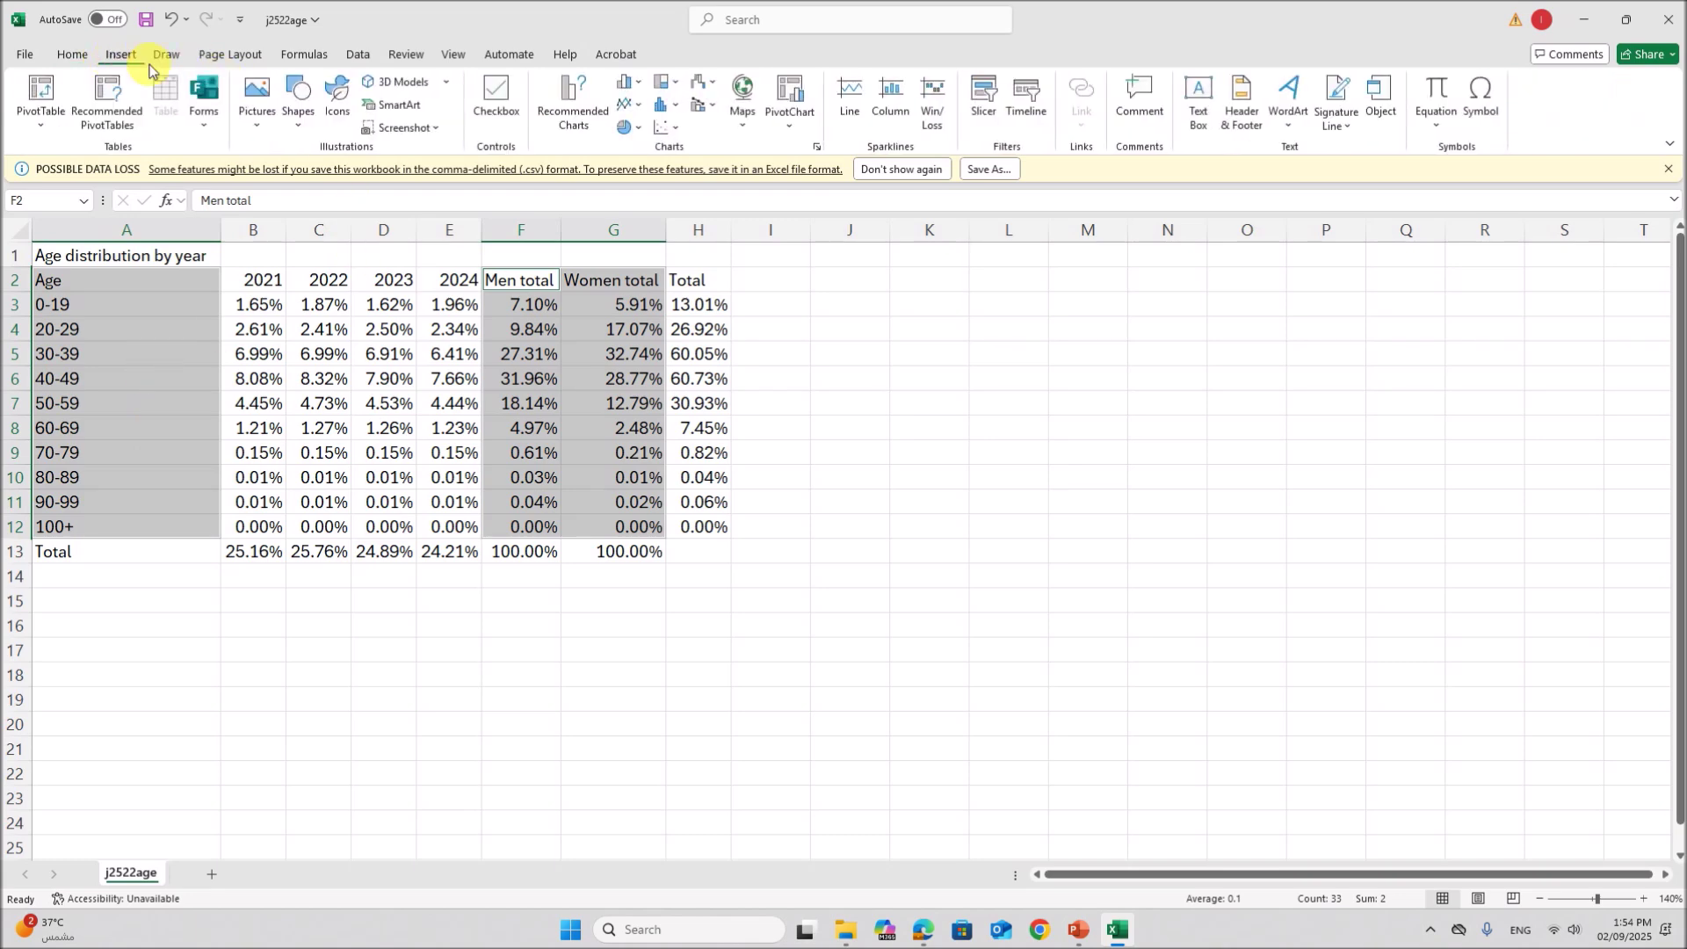
click(638, 109)
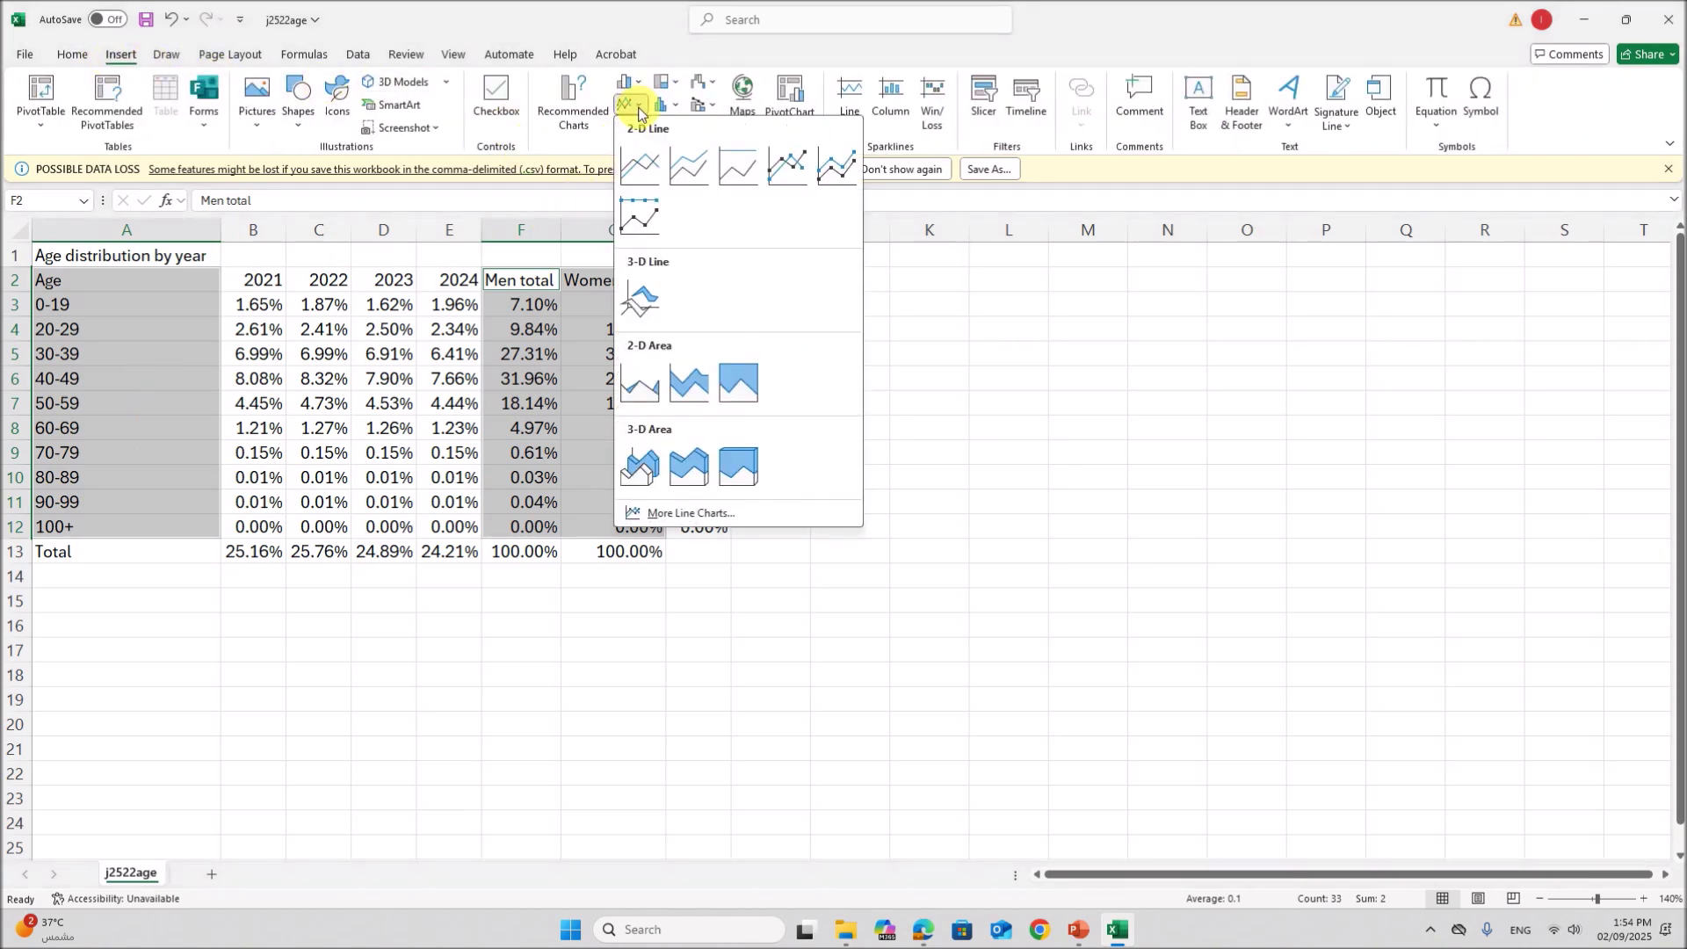
click(645, 169)
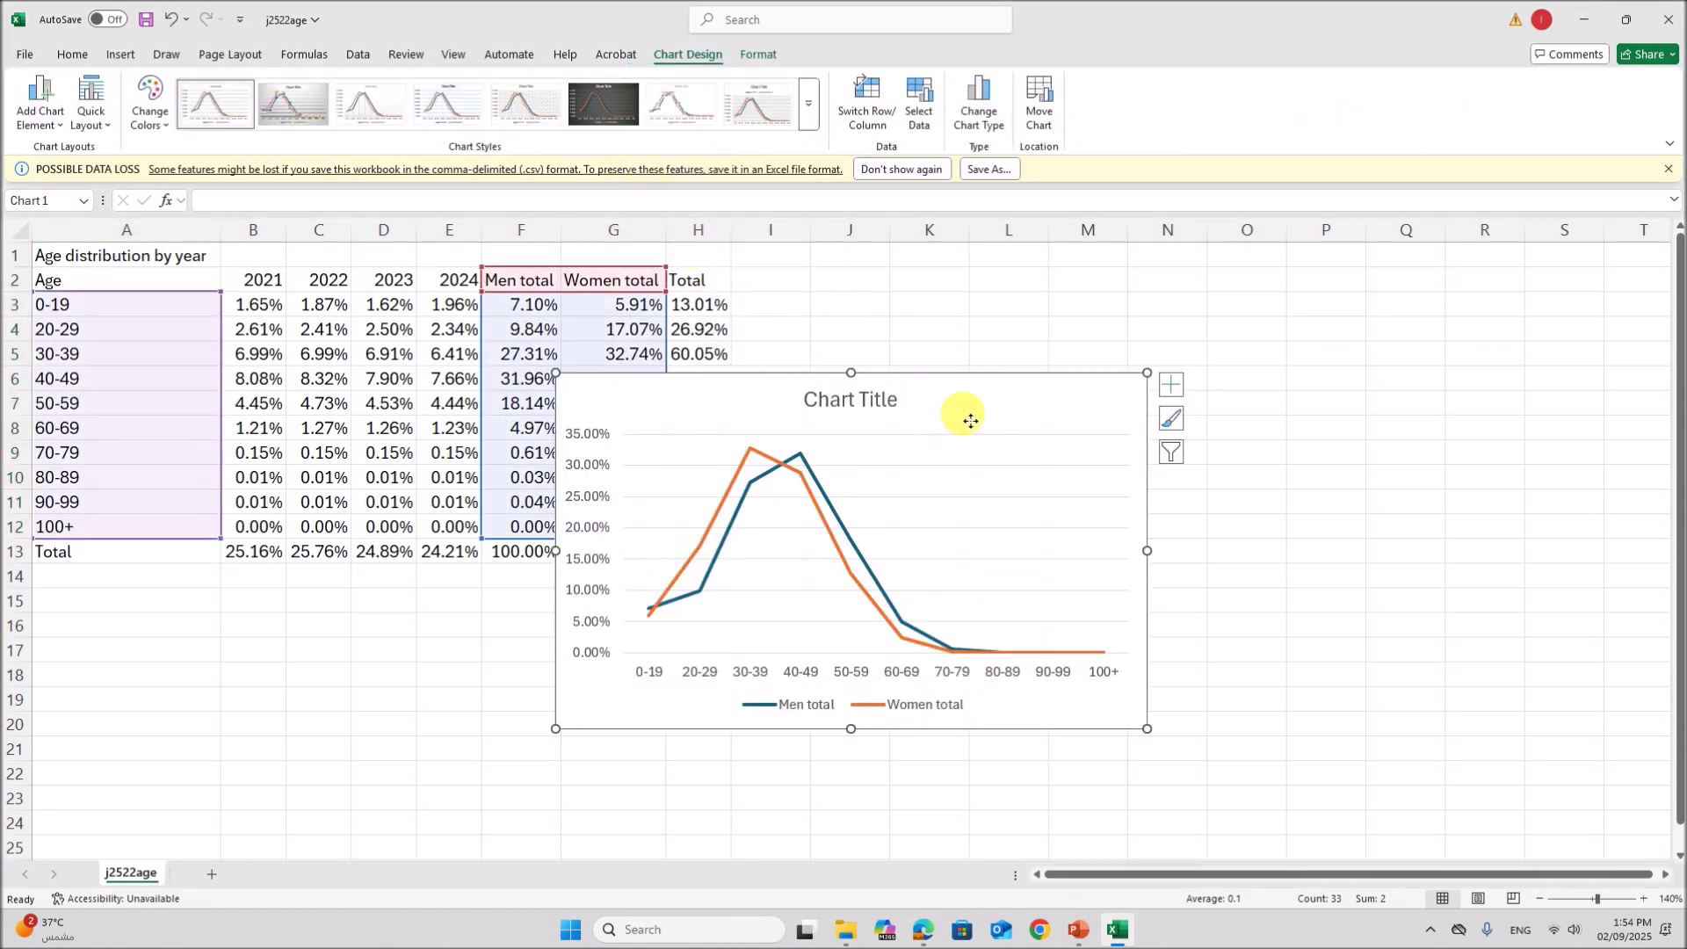
drag(970, 421, 1192, 429)
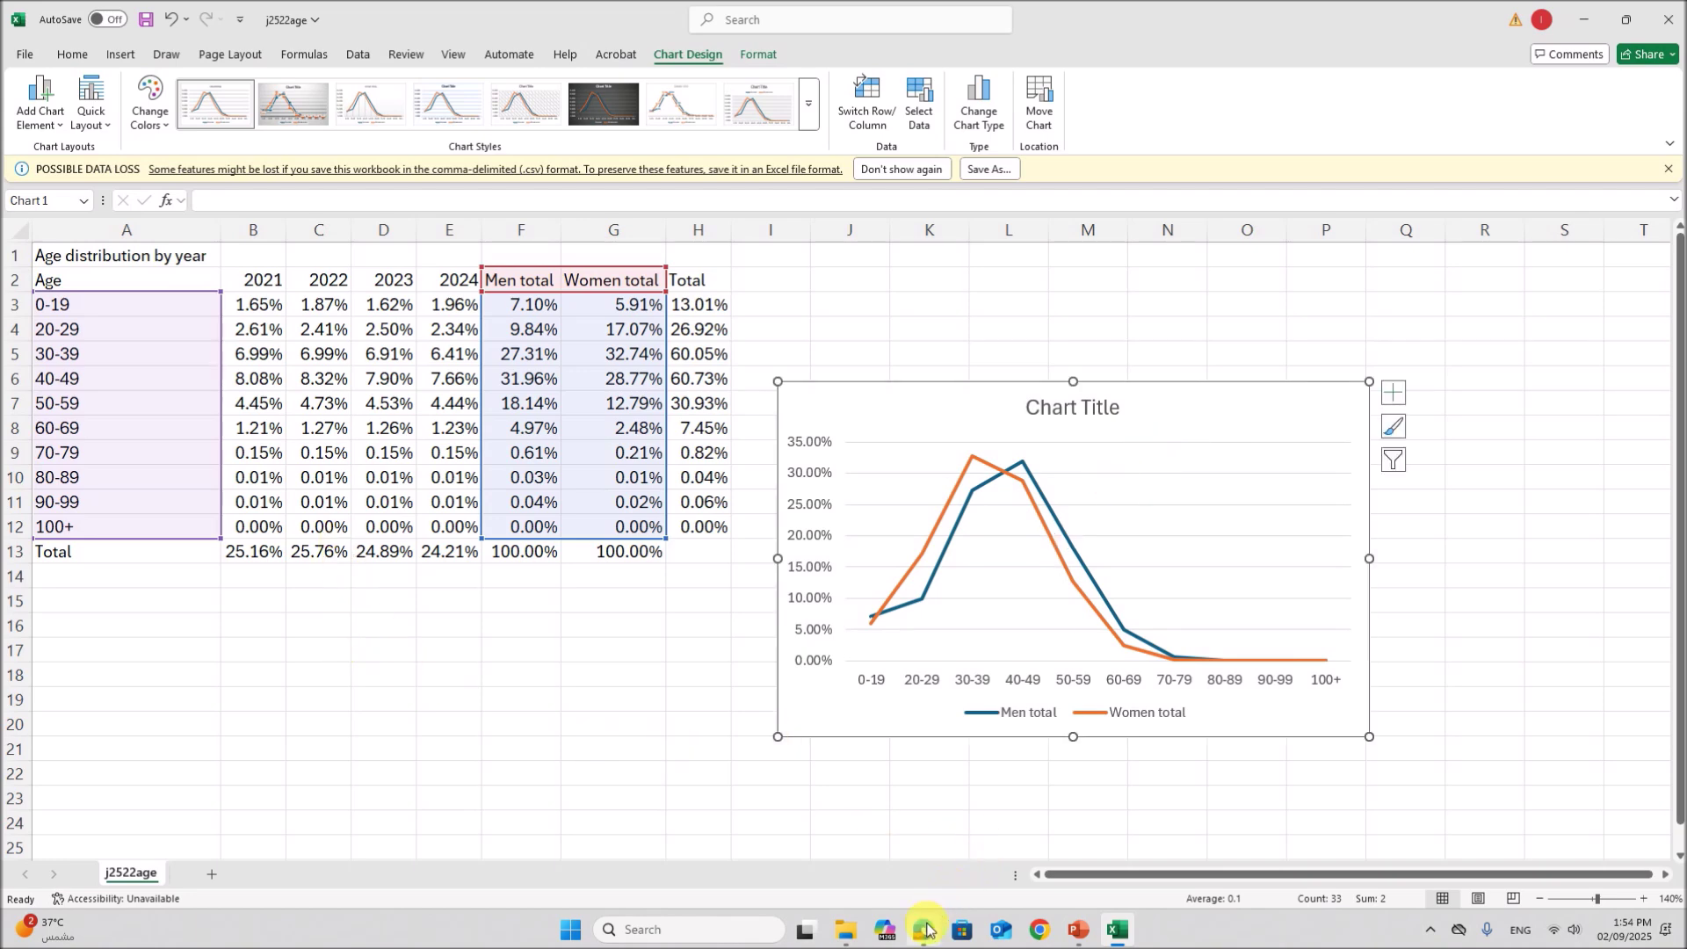
mouse_move(927, 930)
click(919, 862)
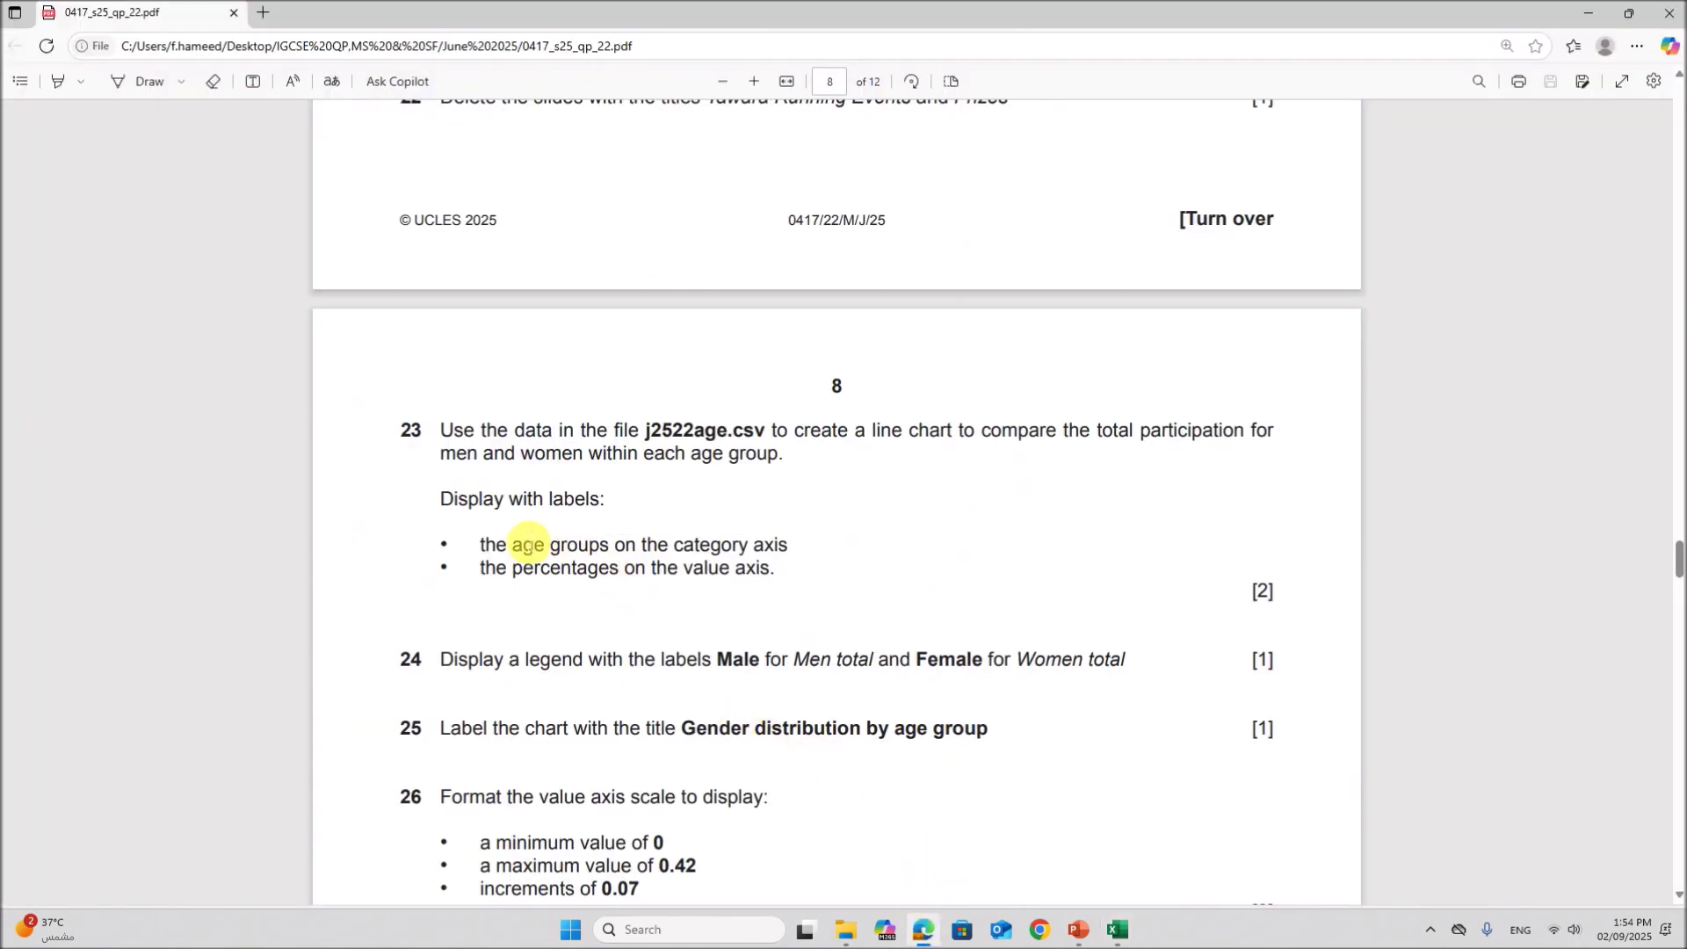
drag(538, 546, 769, 545)
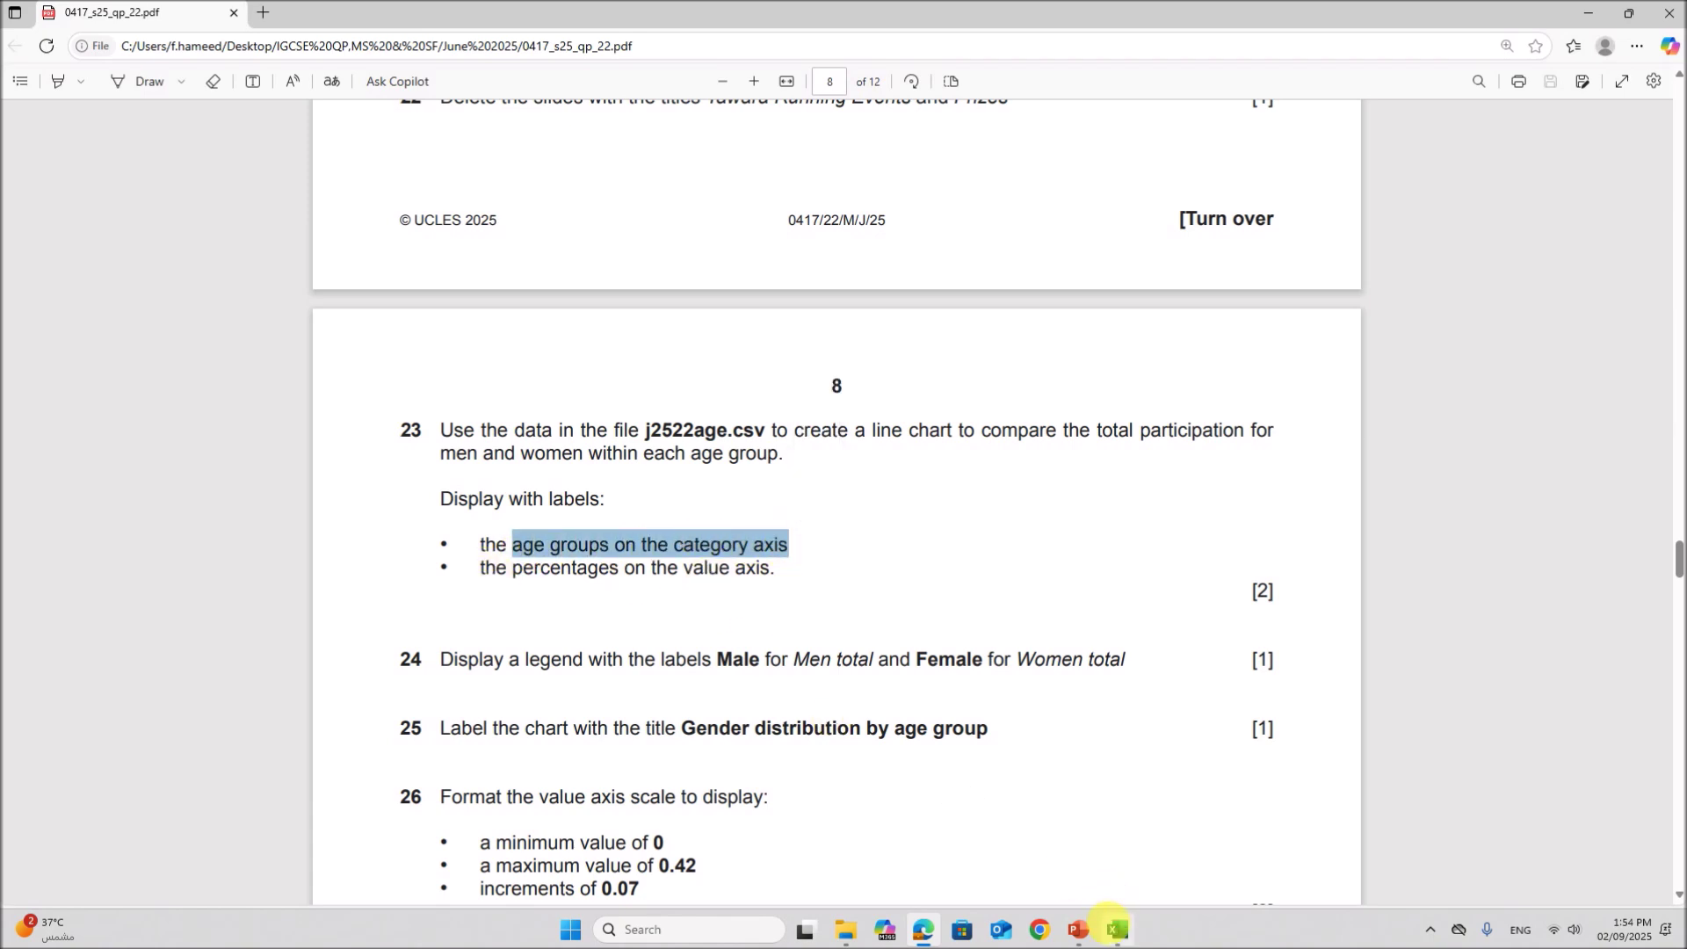
mouse_move(1112, 937)
click(1130, 870)
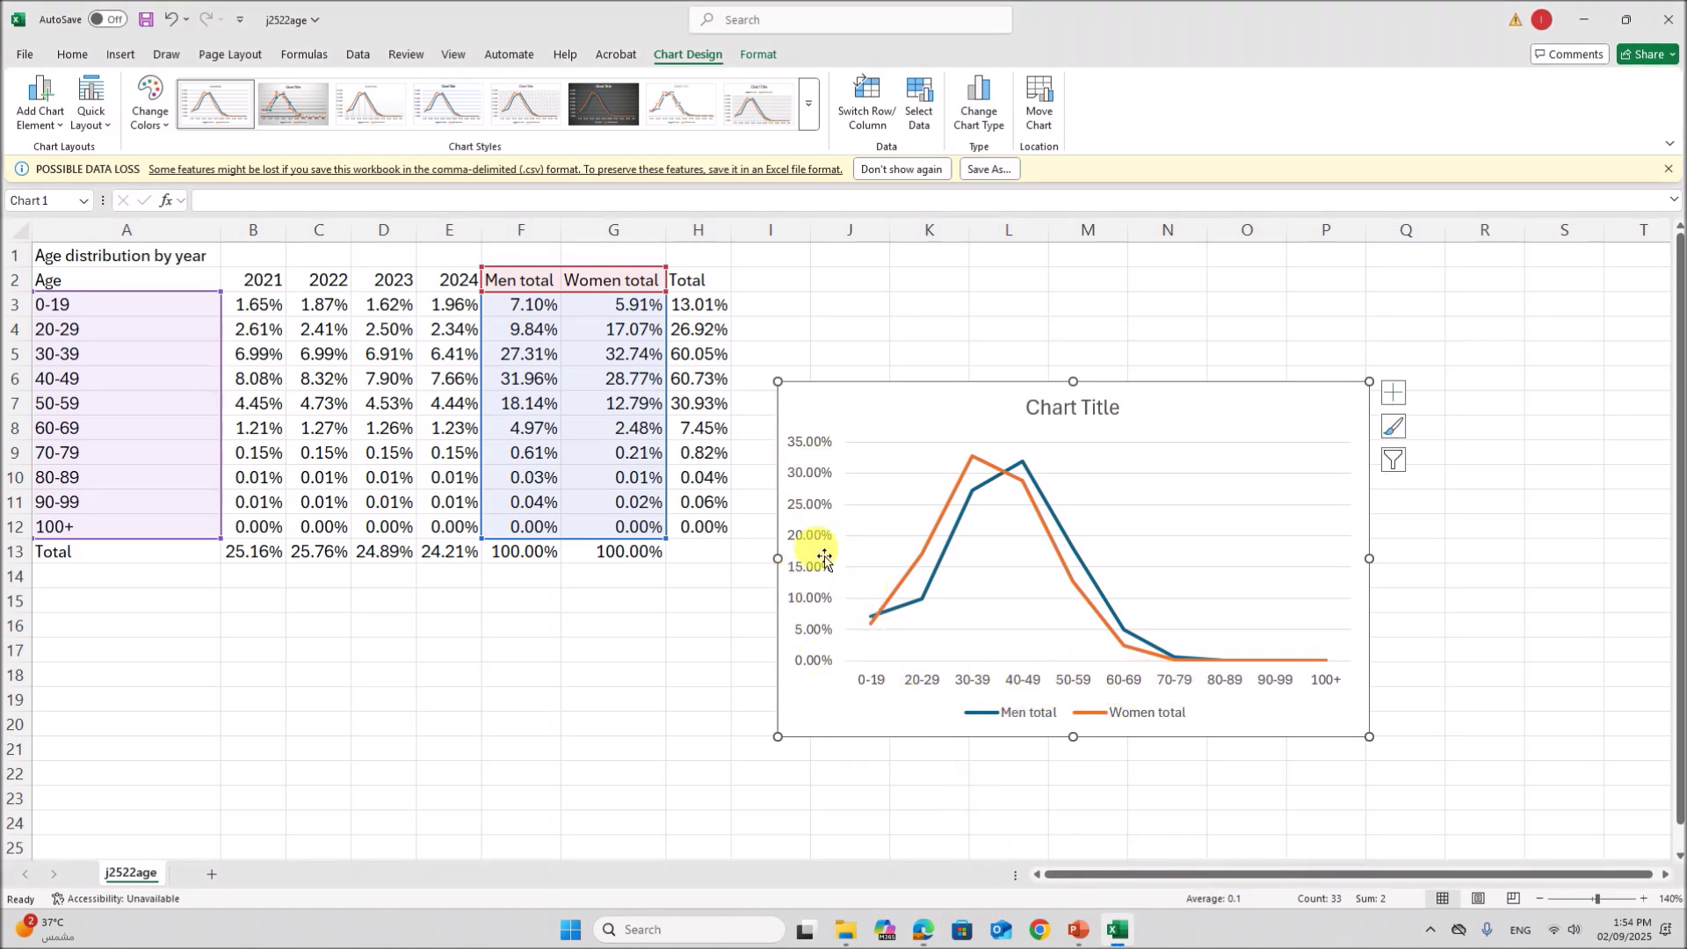
Step: Recheck the exam paper, then bring up the chart's Select Data source settings from the legend
click(919, 879)
scroll(818, 729, down, 1)
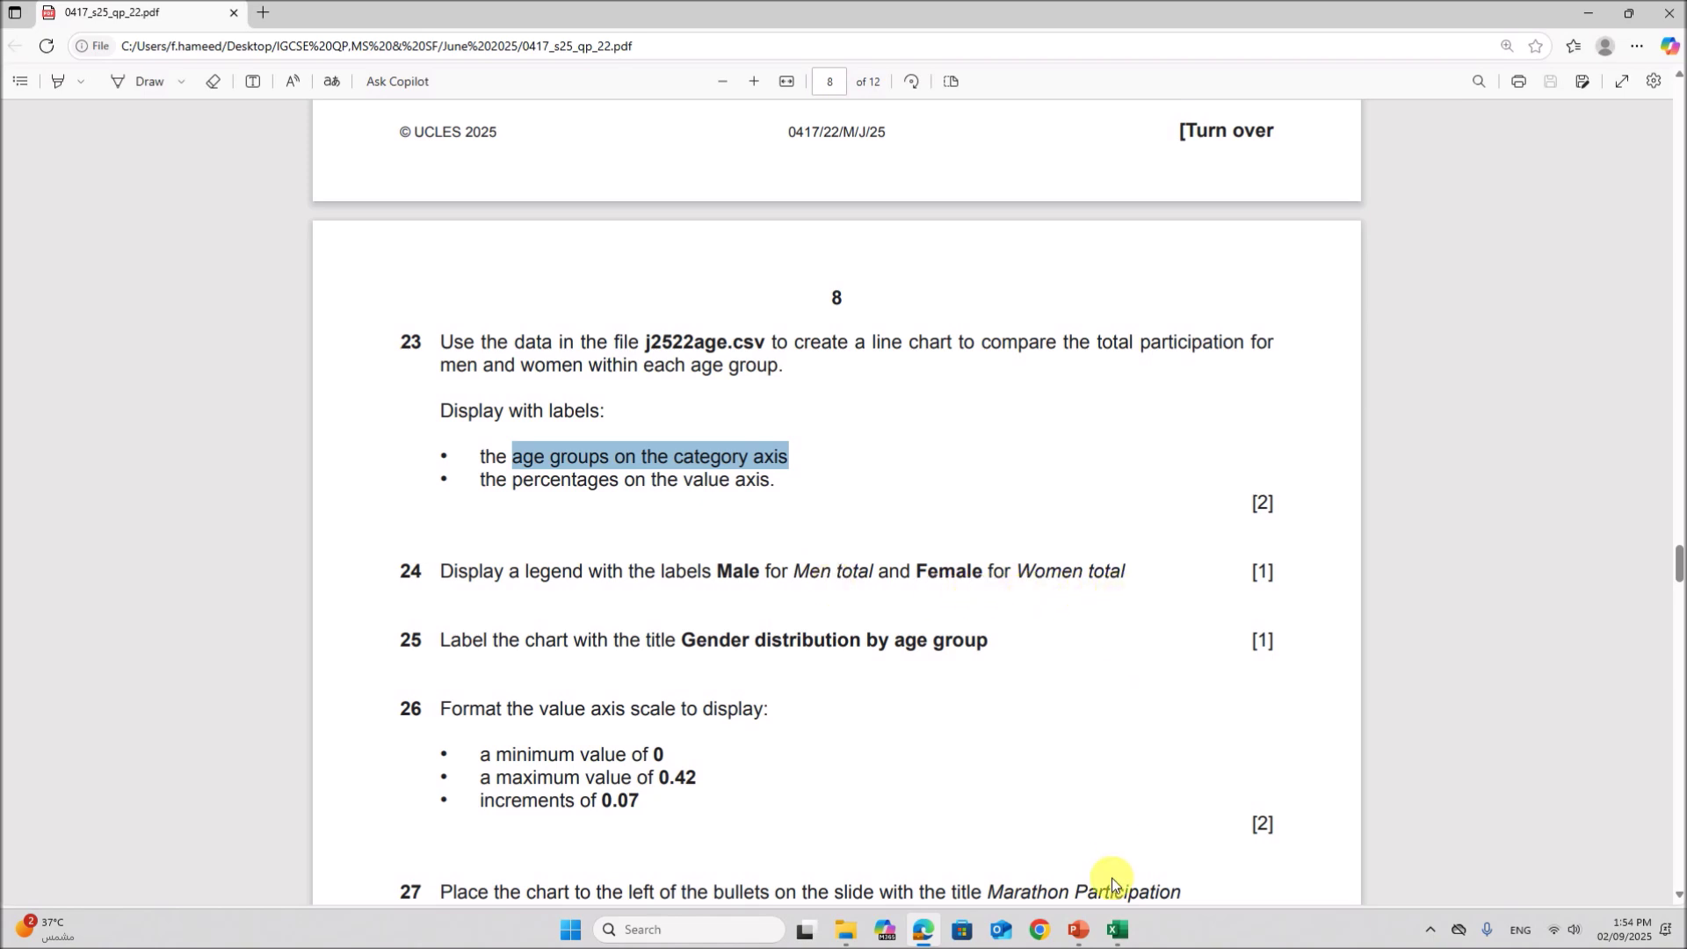
click(1117, 930)
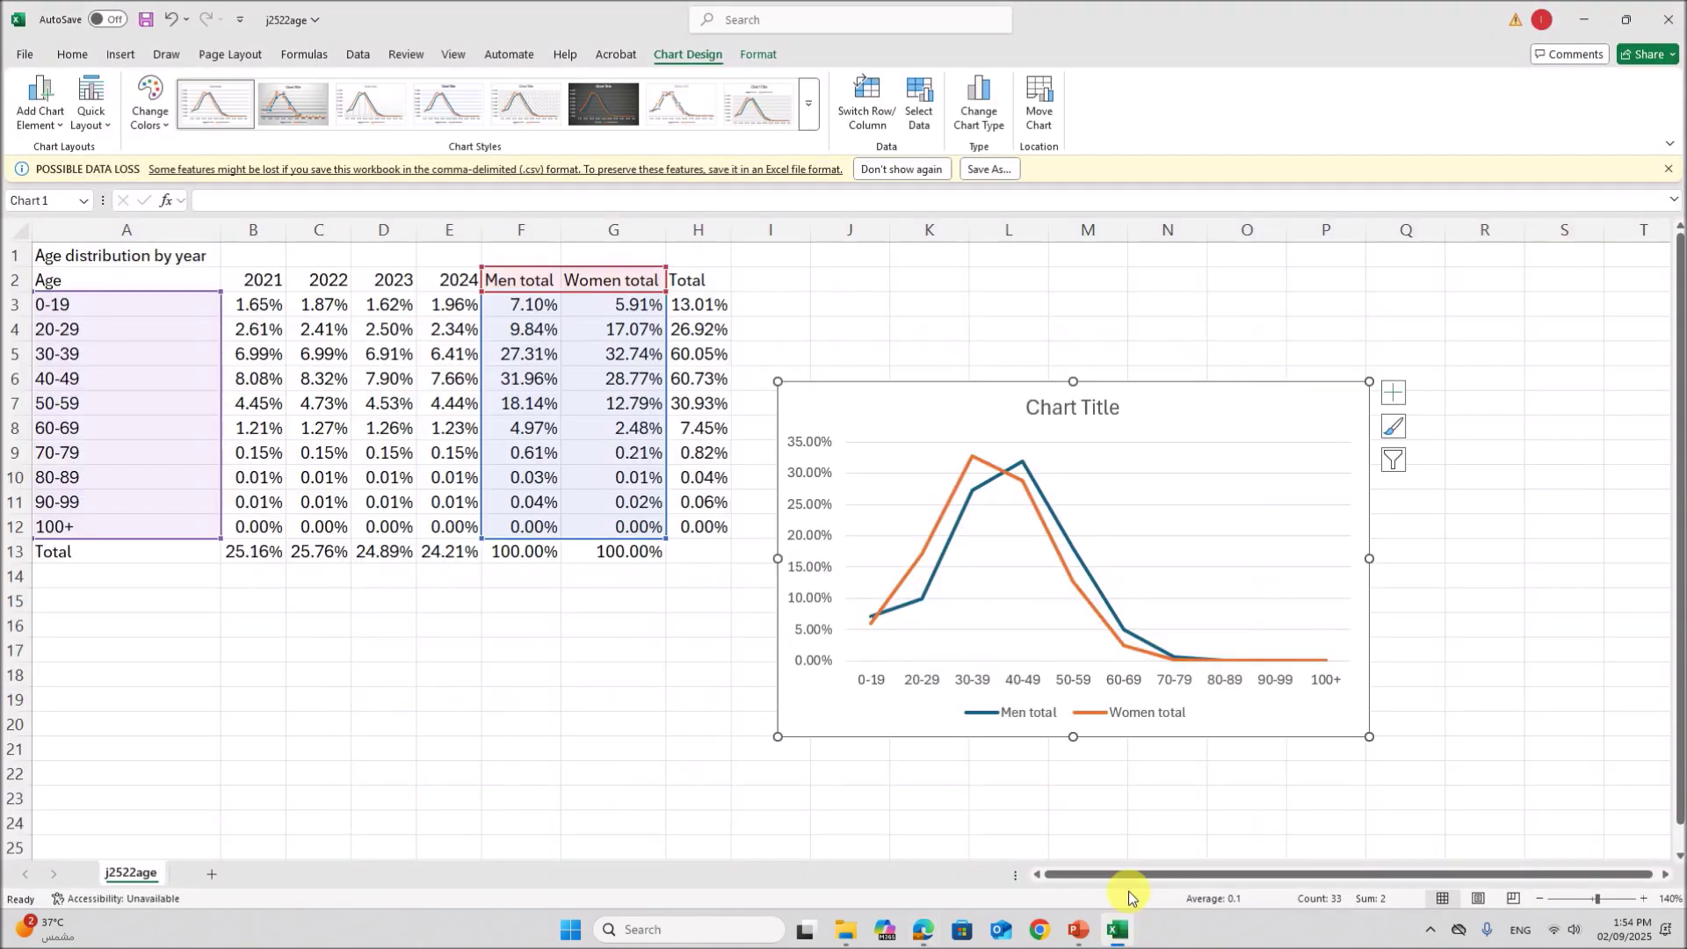
click(1041, 721)
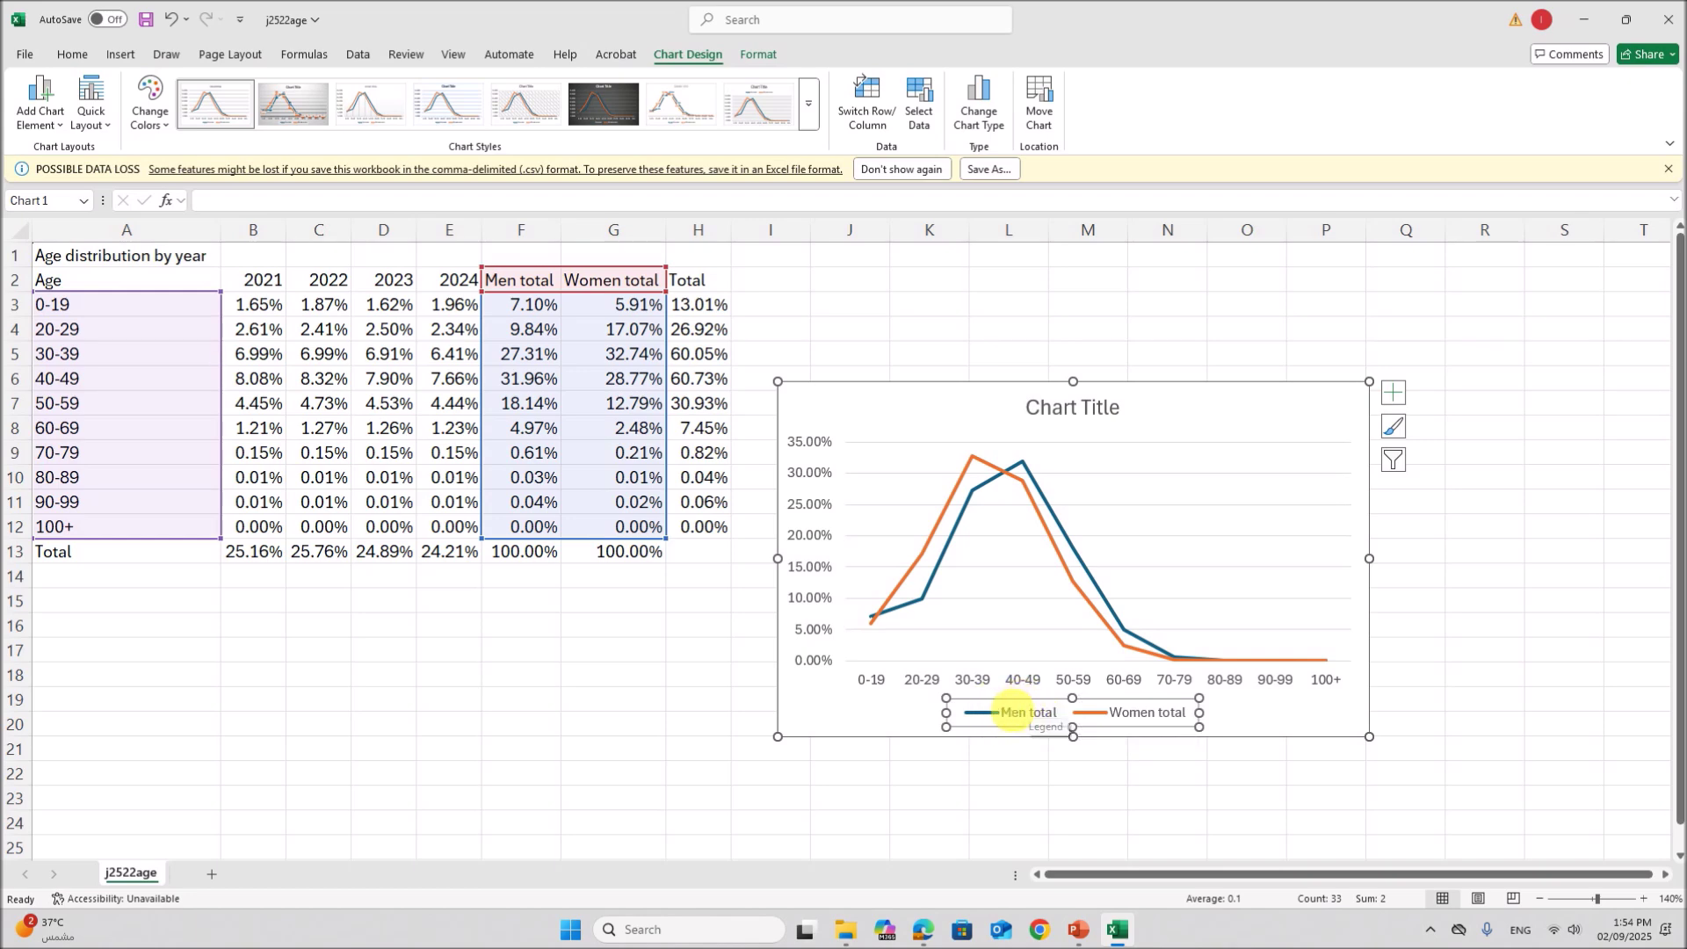
right_click(1033, 720)
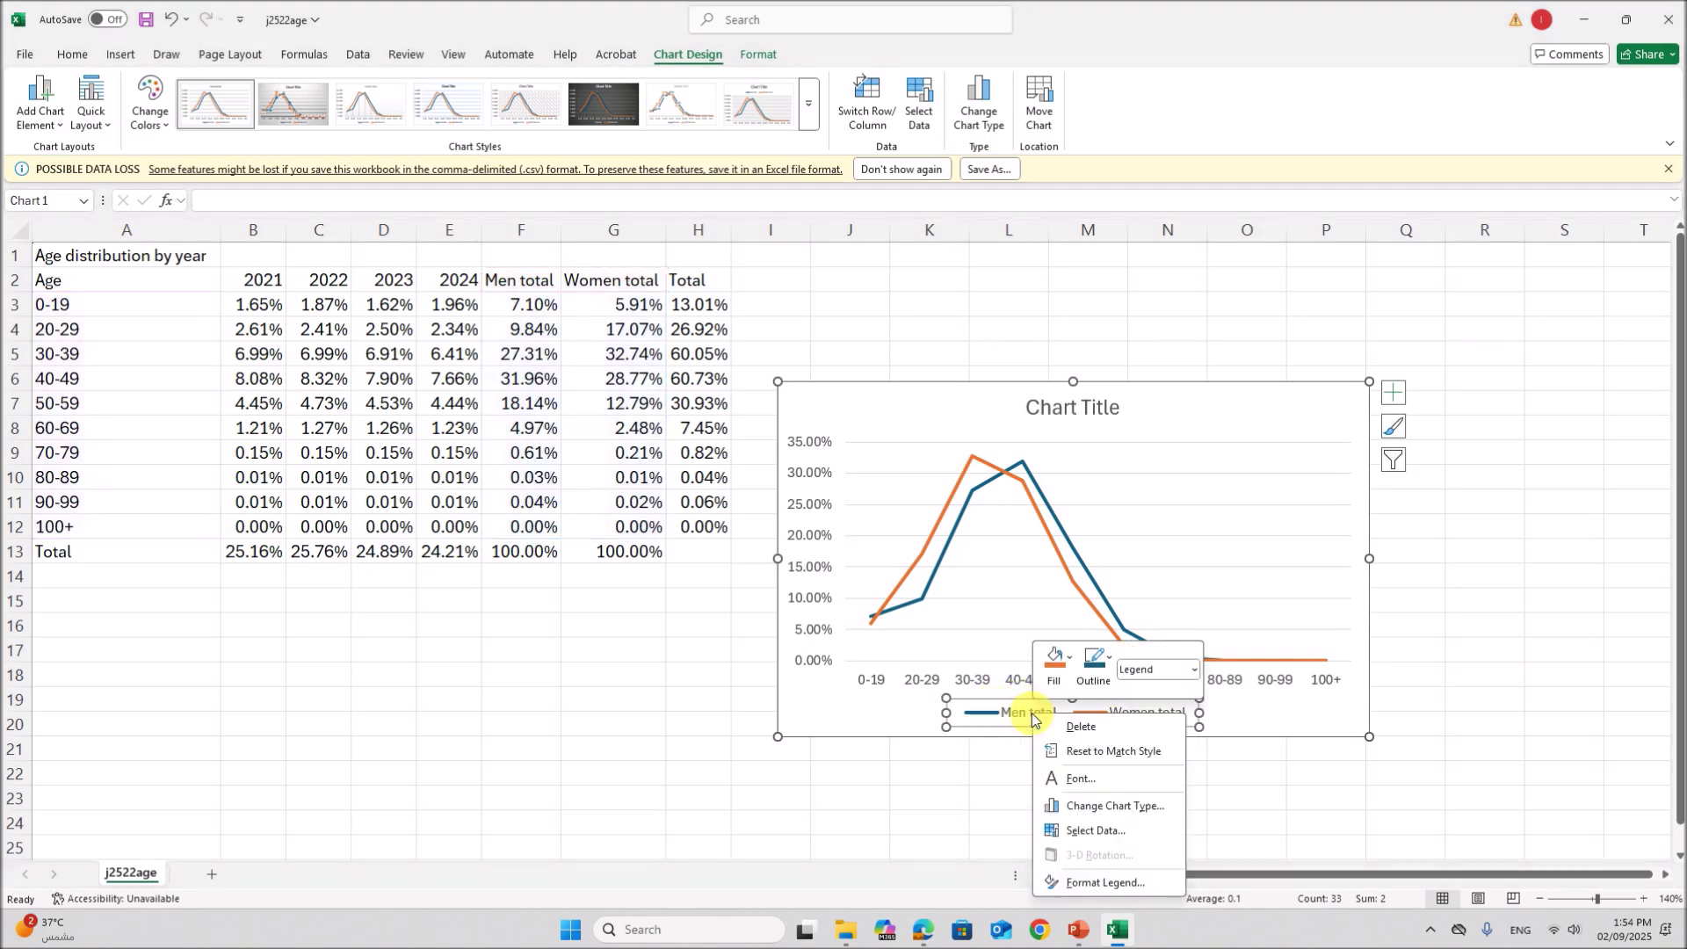
click(1090, 830)
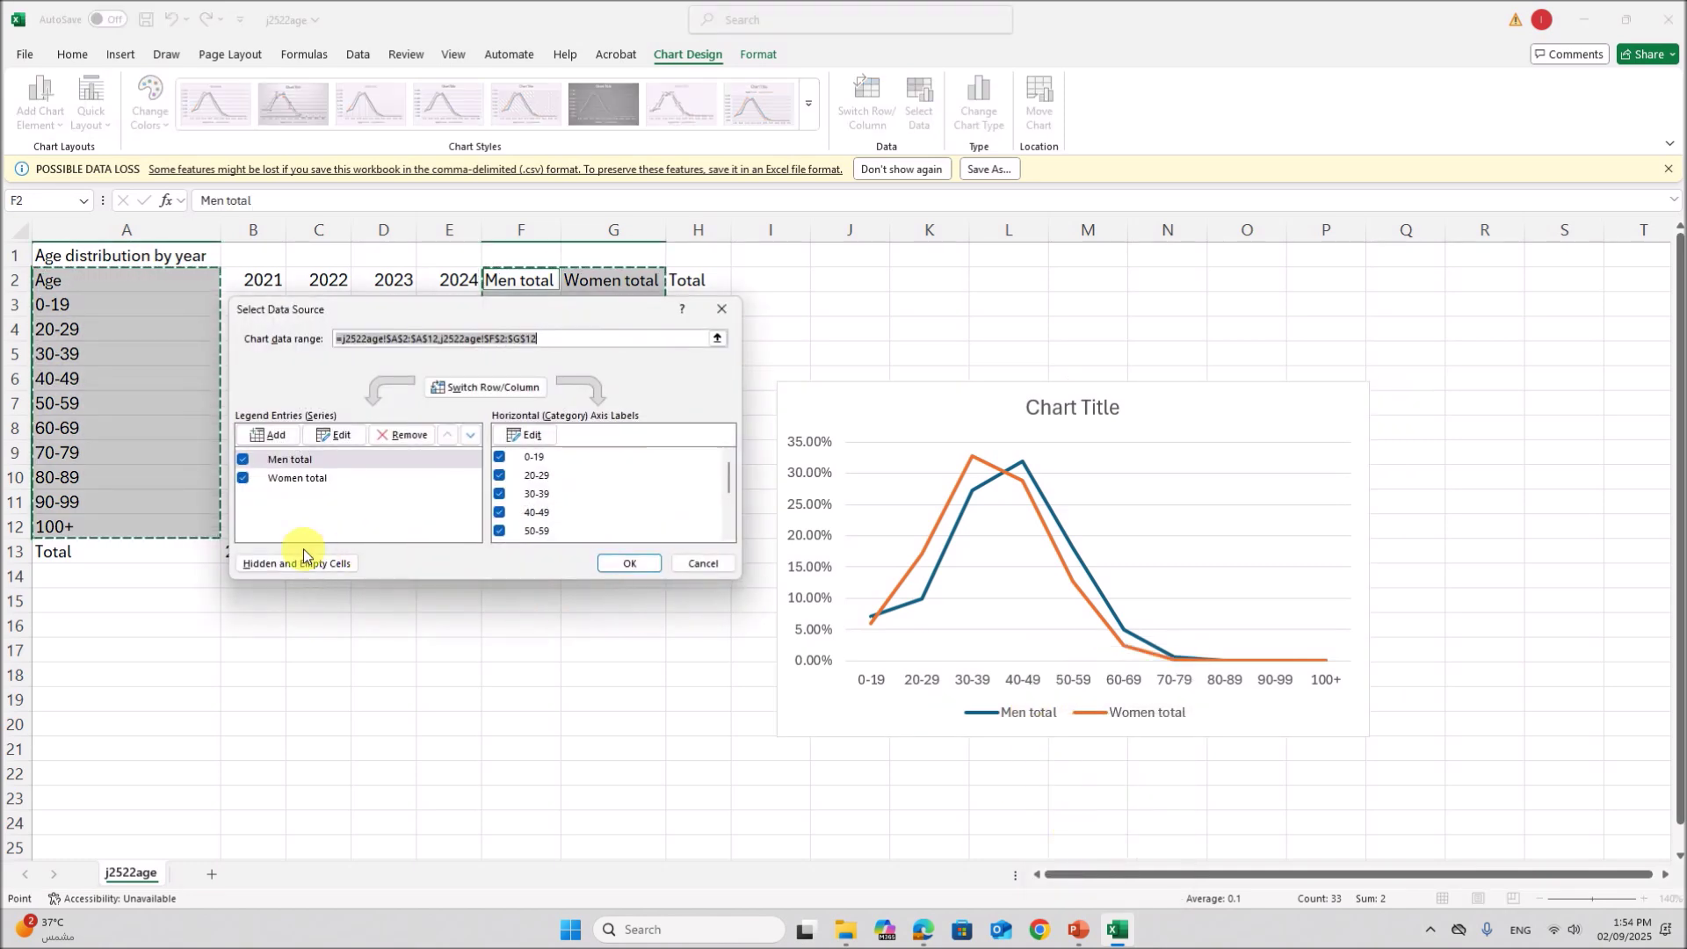
Step: Rename the Men total series to Male and Women total to Female, and apply
click(294, 460)
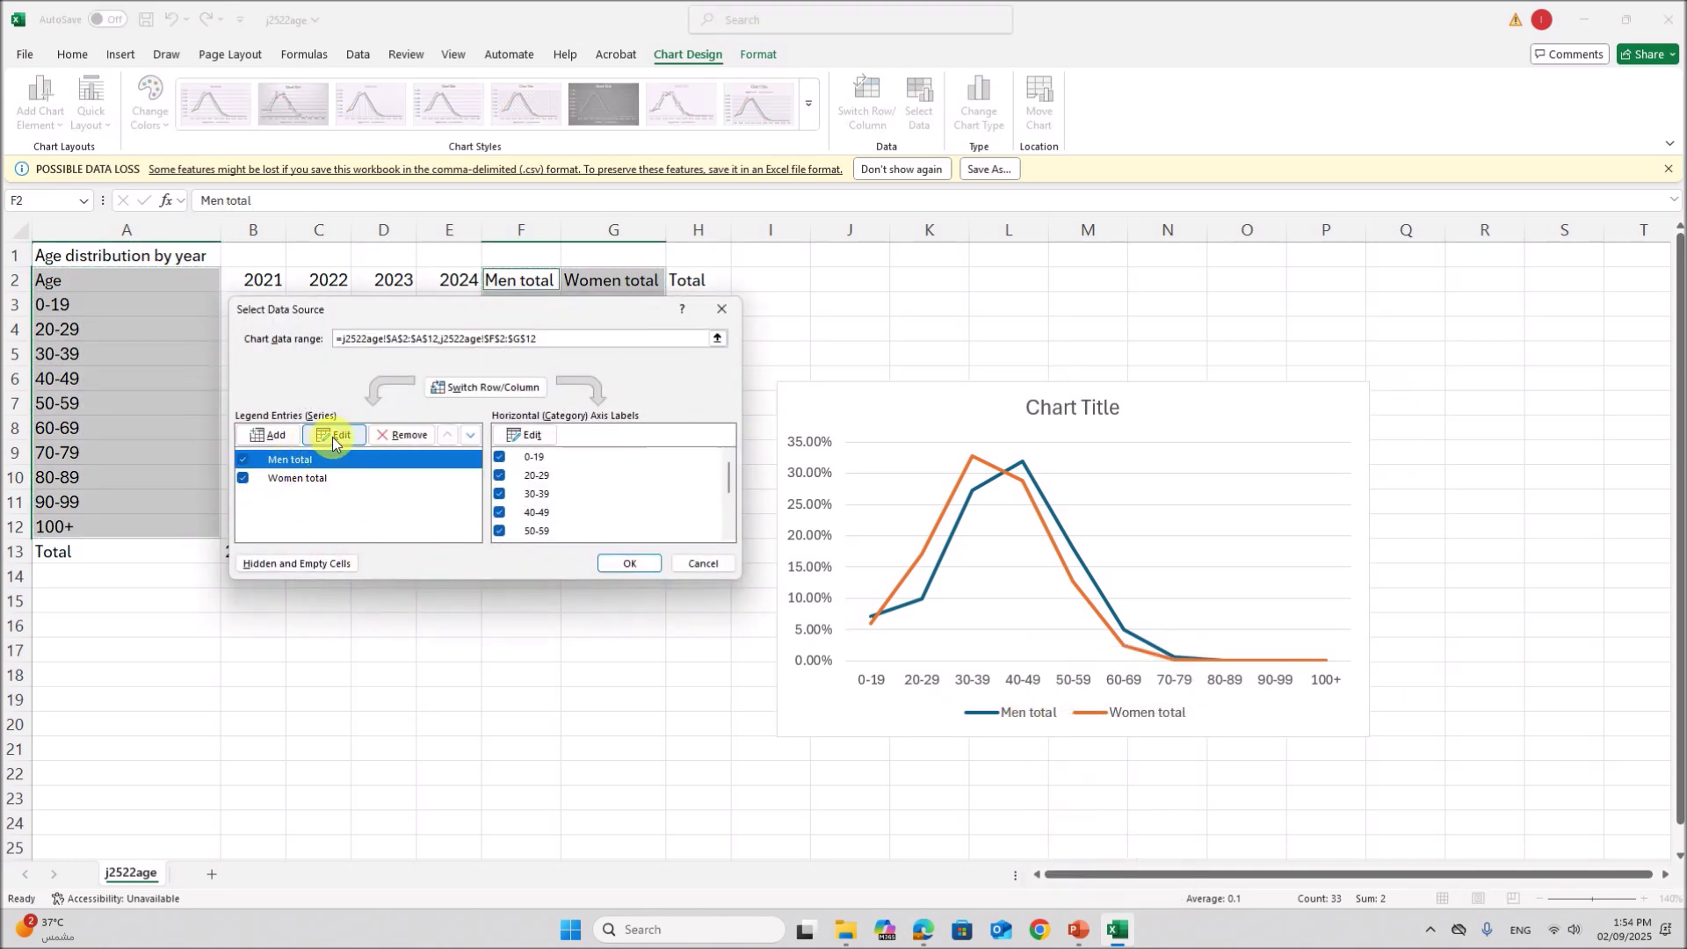
click(333, 436)
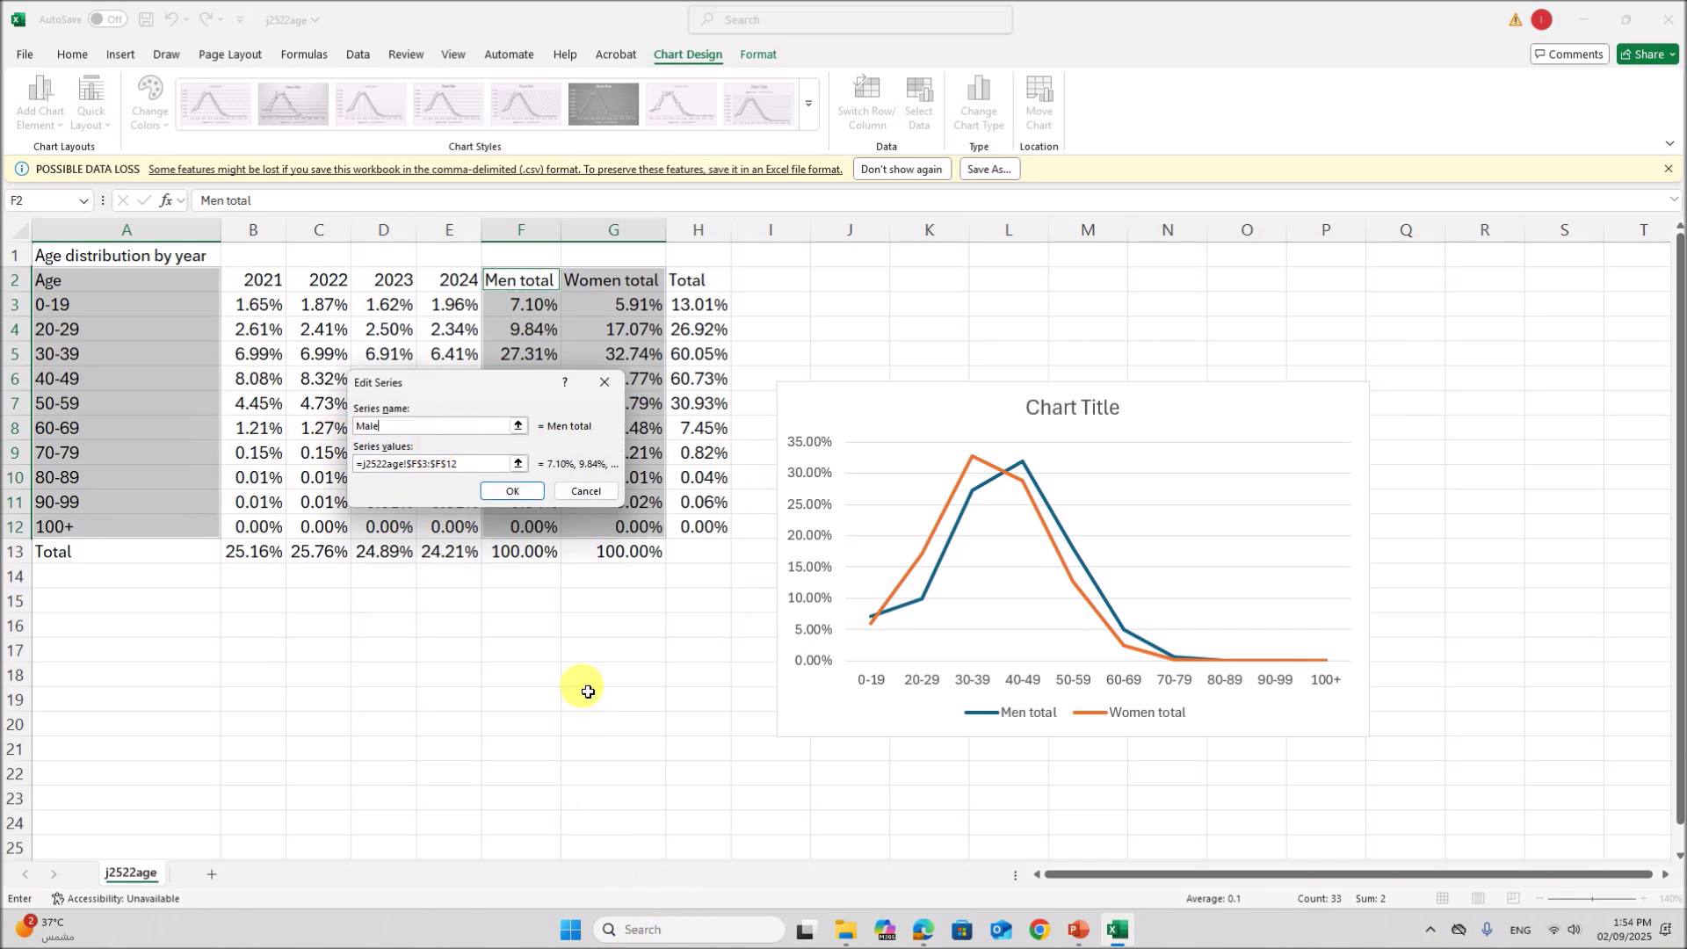
click(515, 492)
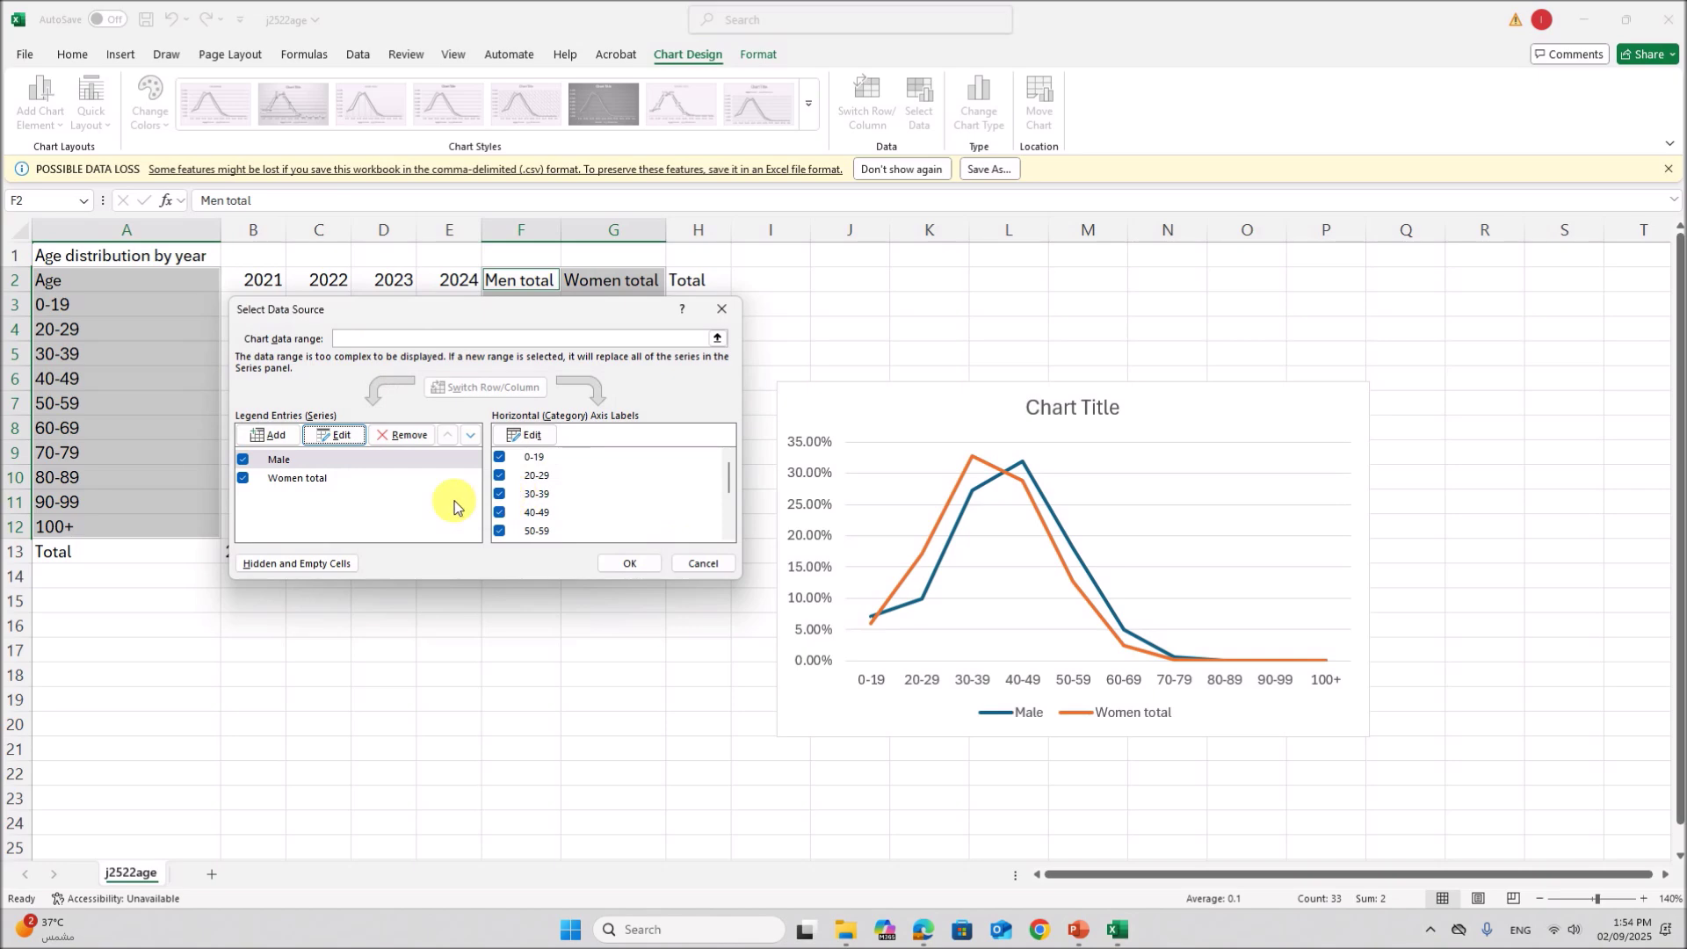
click(332, 479)
click(339, 436)
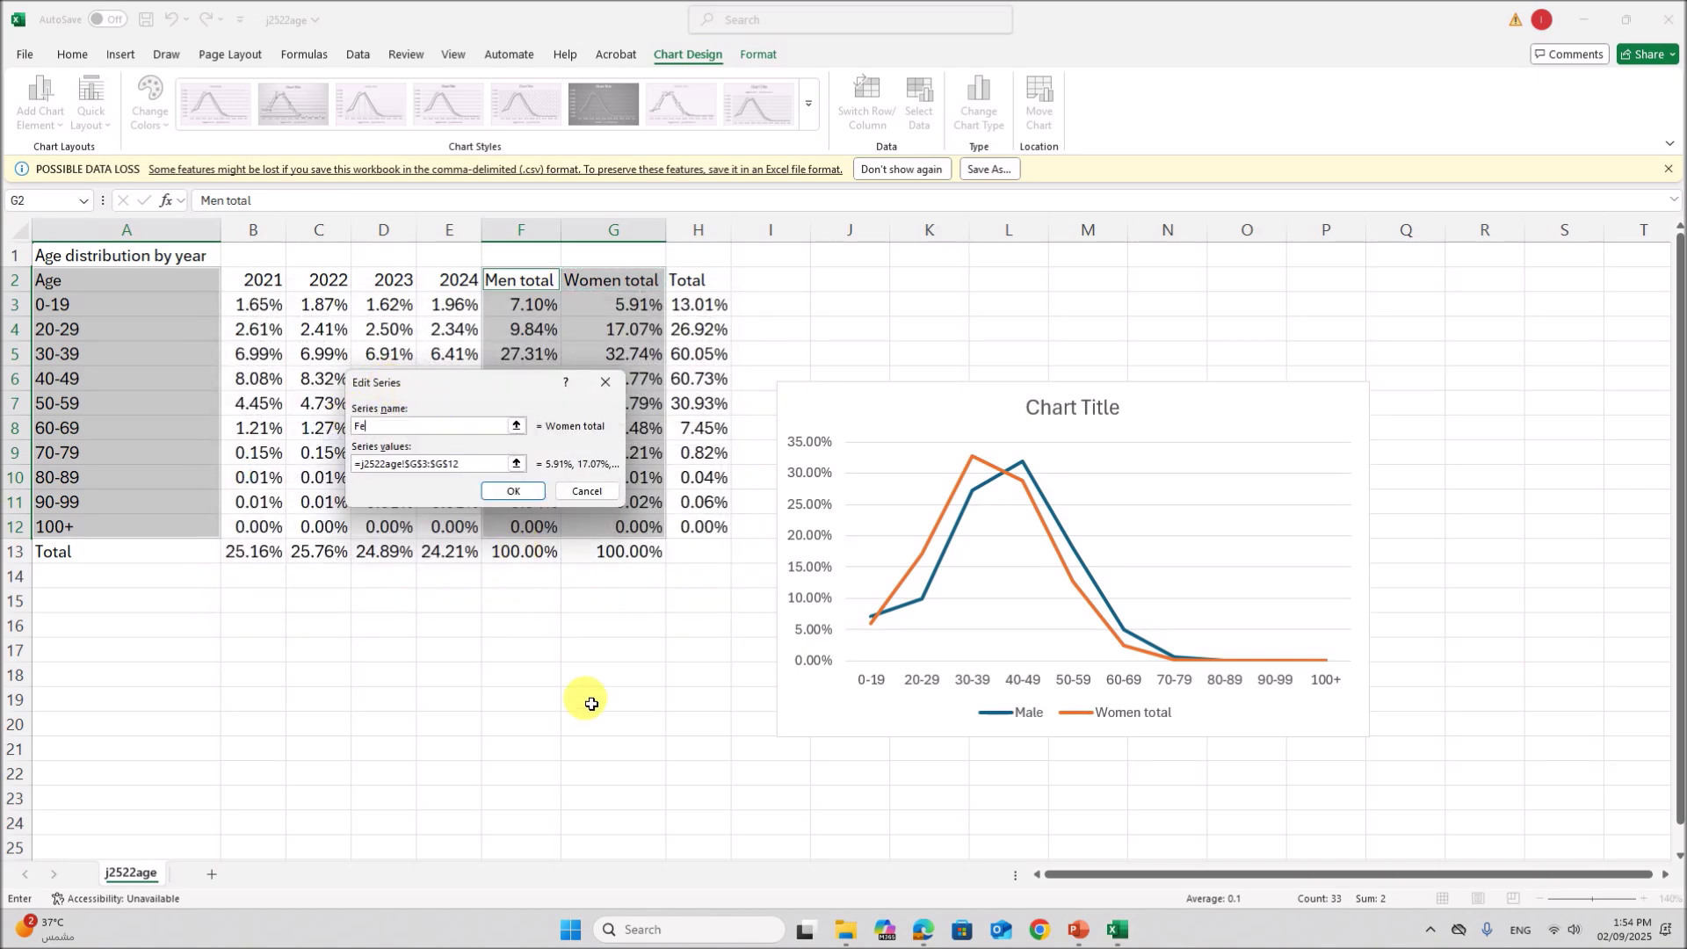
text(Female)
click(924, 931)
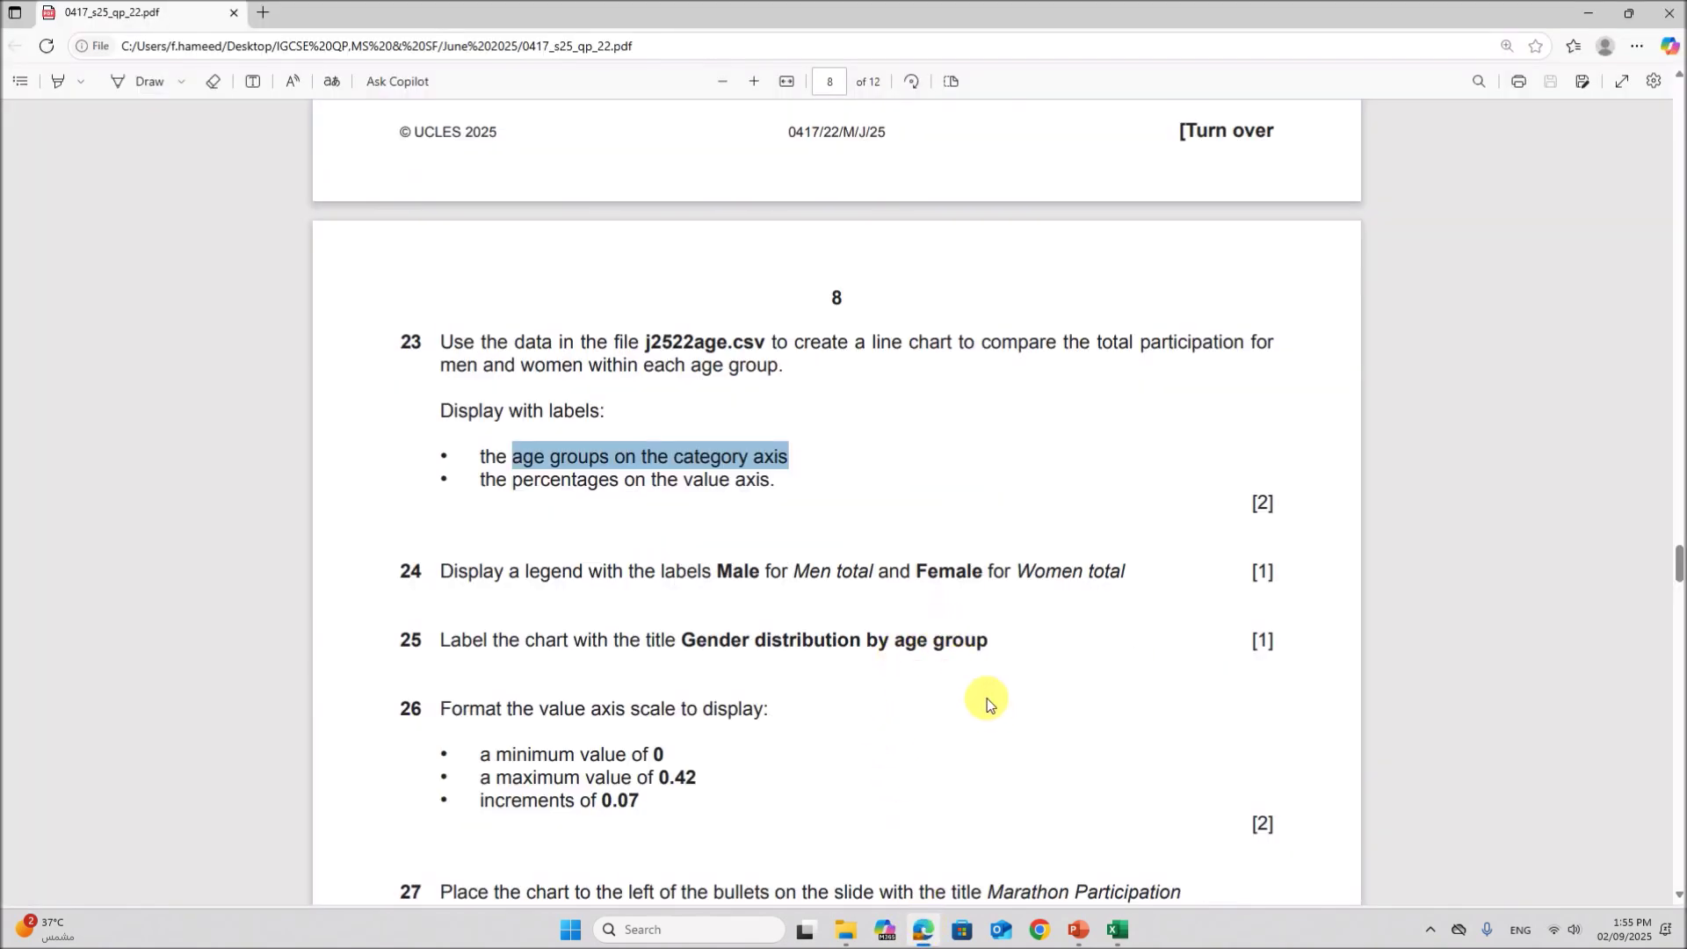
click(1117, 930)
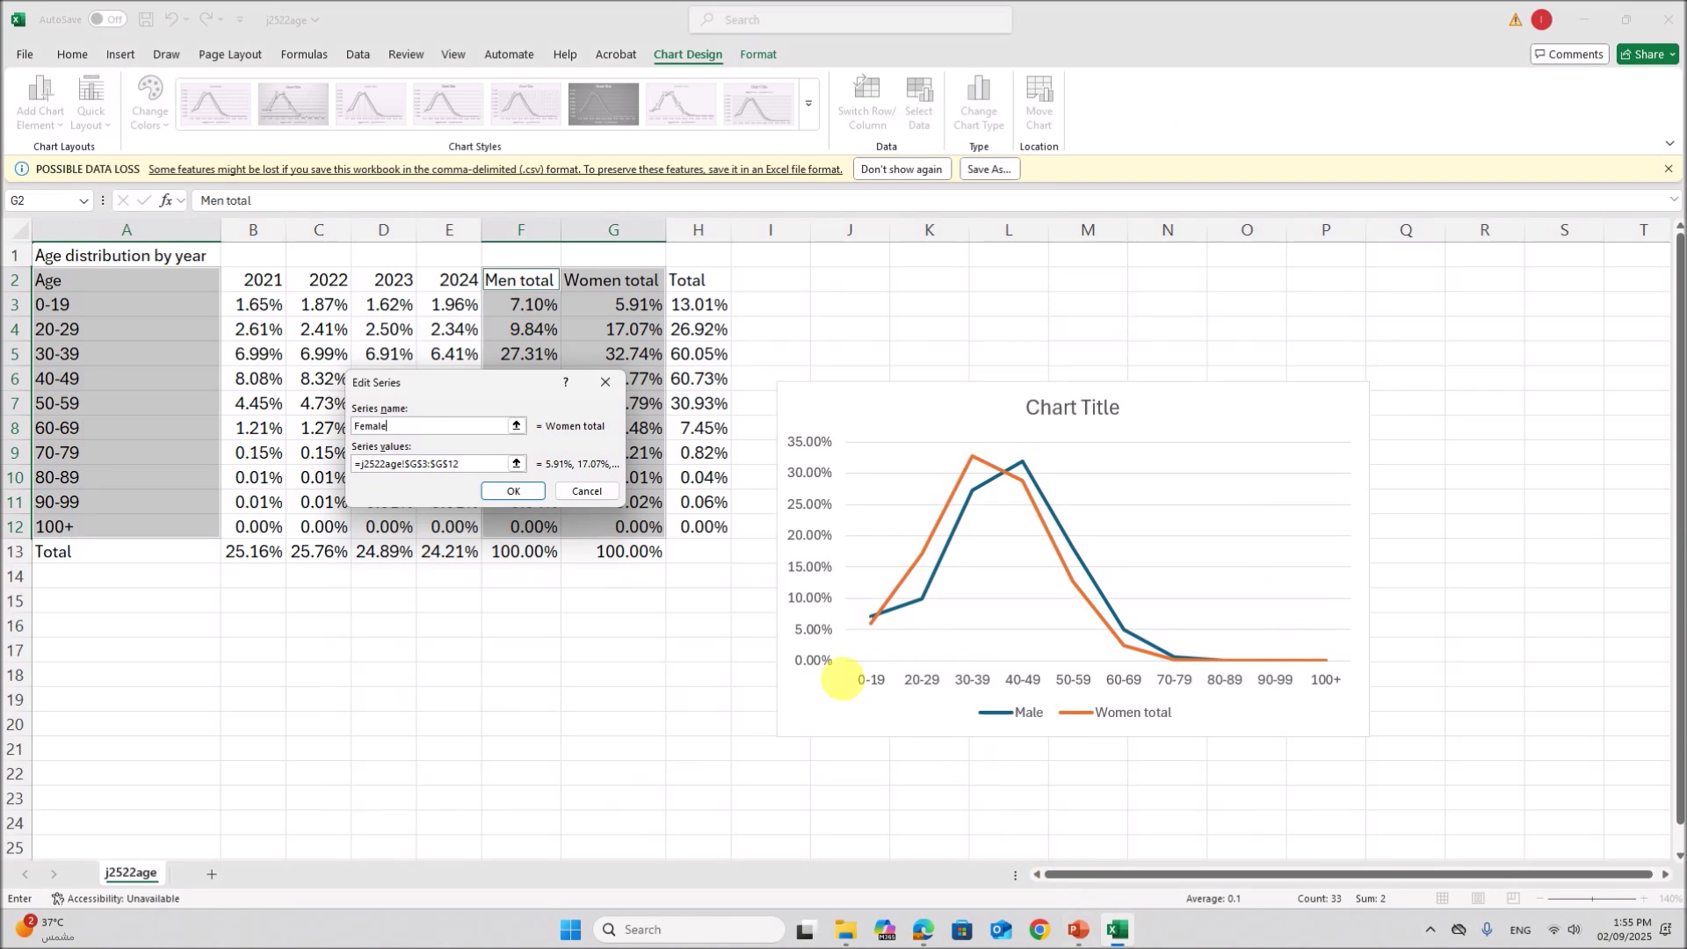
click(510, 493)
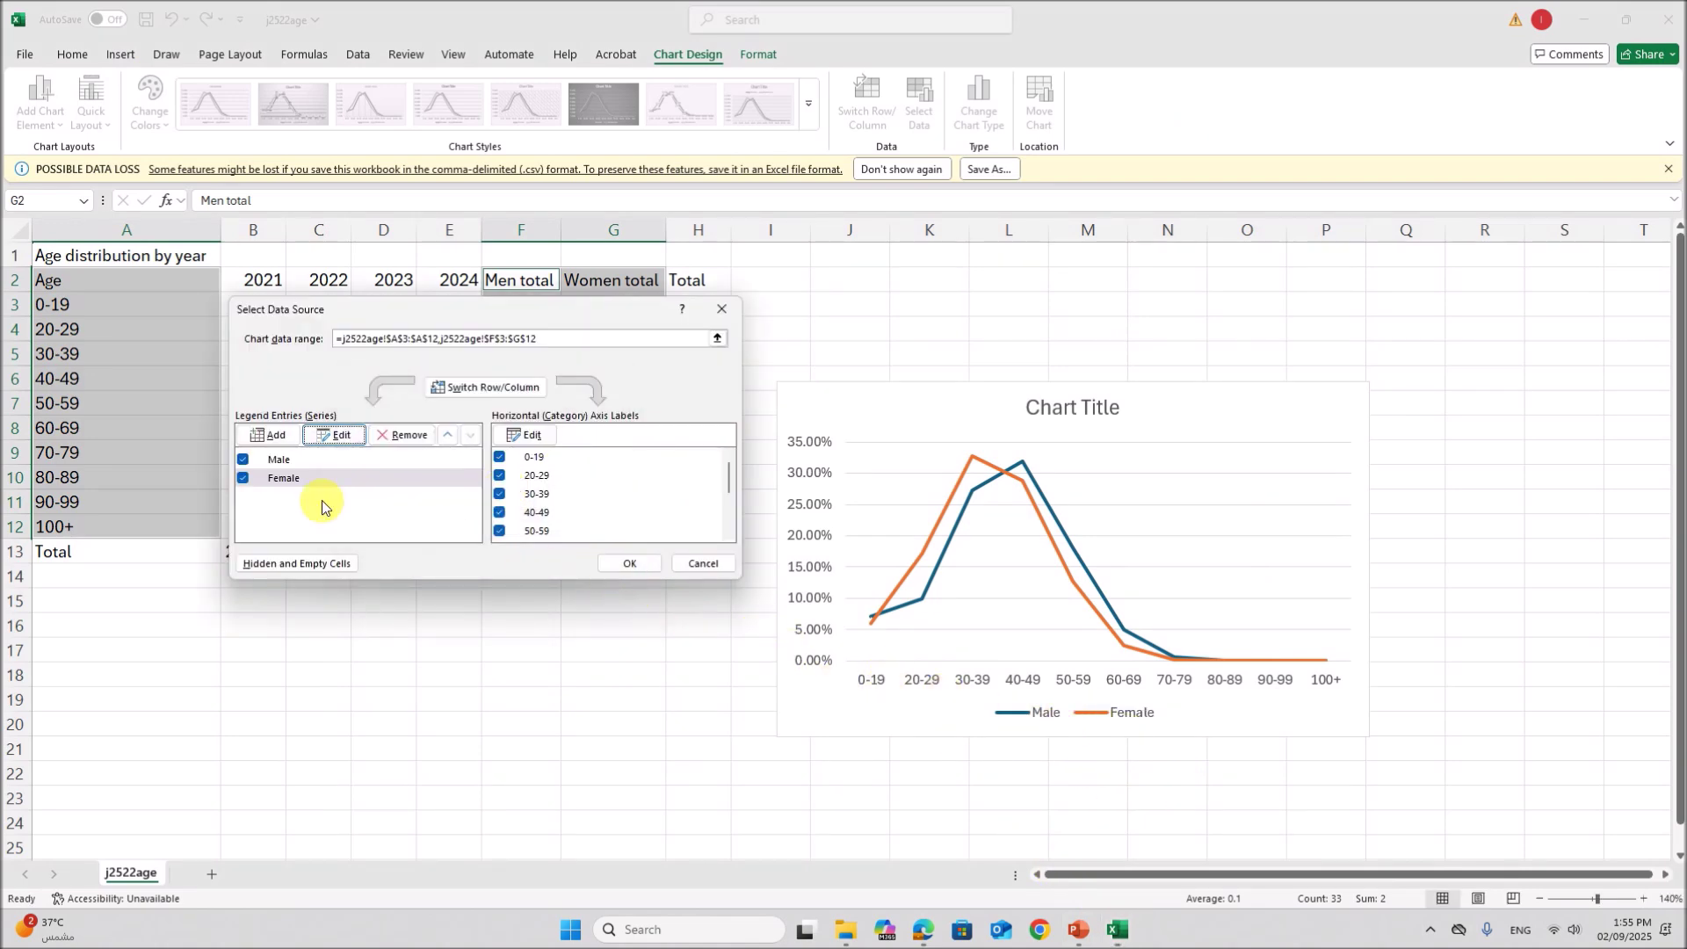
click(633, 564)
Step: Copy 'Gender distribution by age group' from question 25 and paste it as the chart title
click(924, 932)
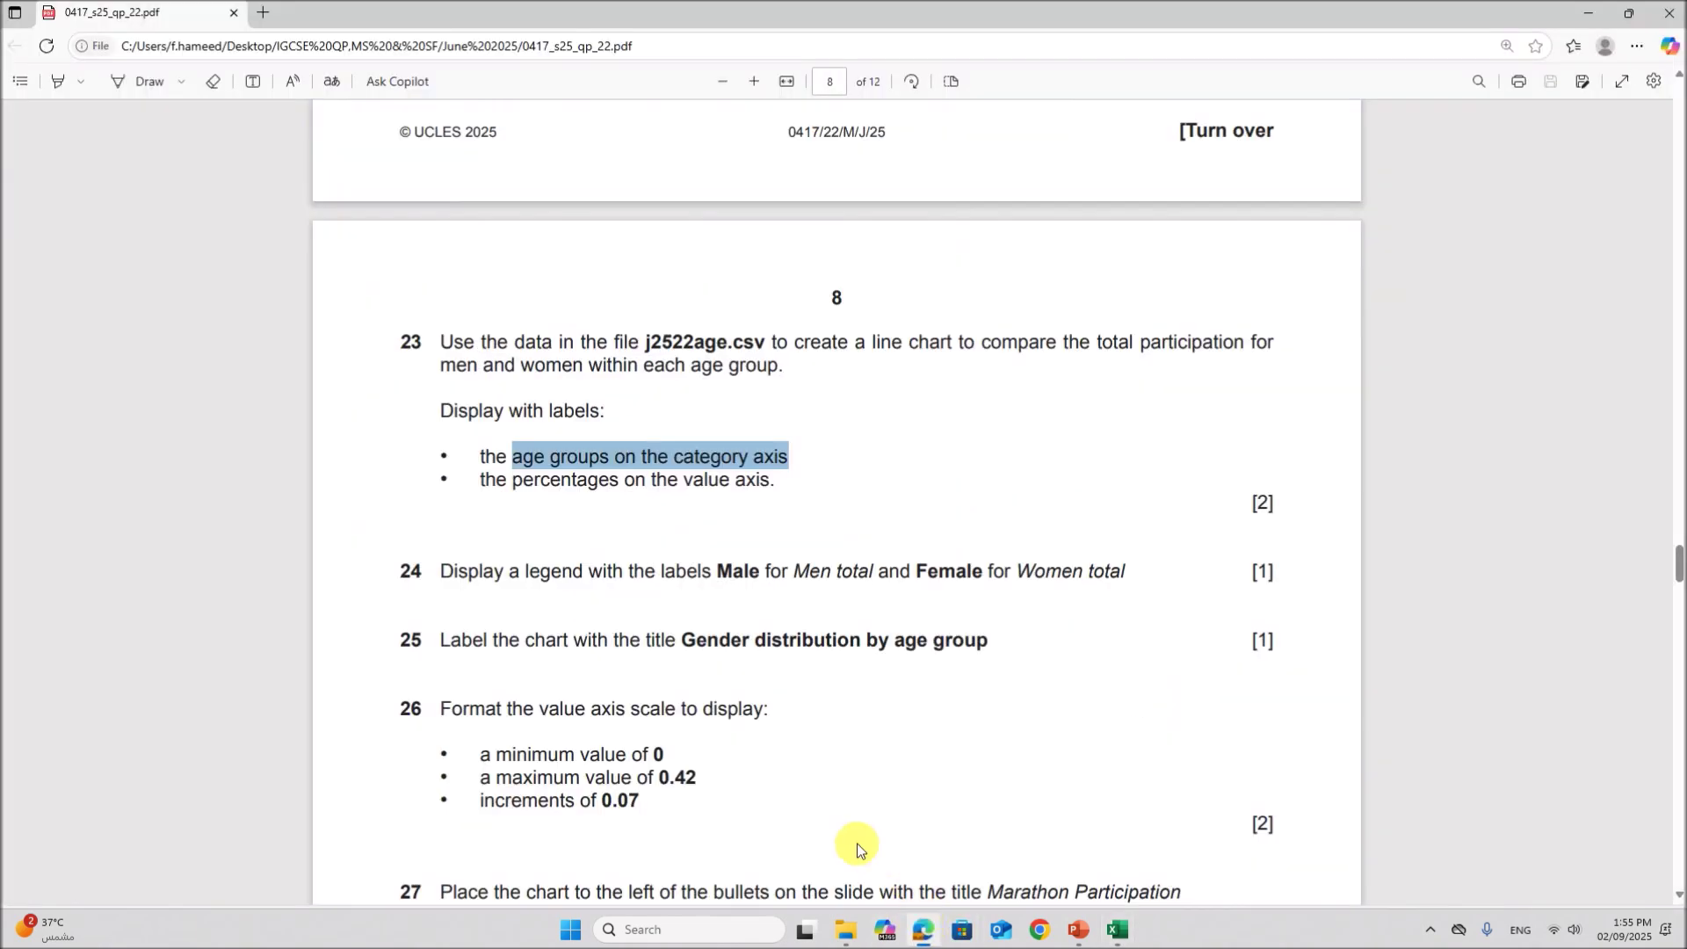
scroll(711, 780, down, 2)
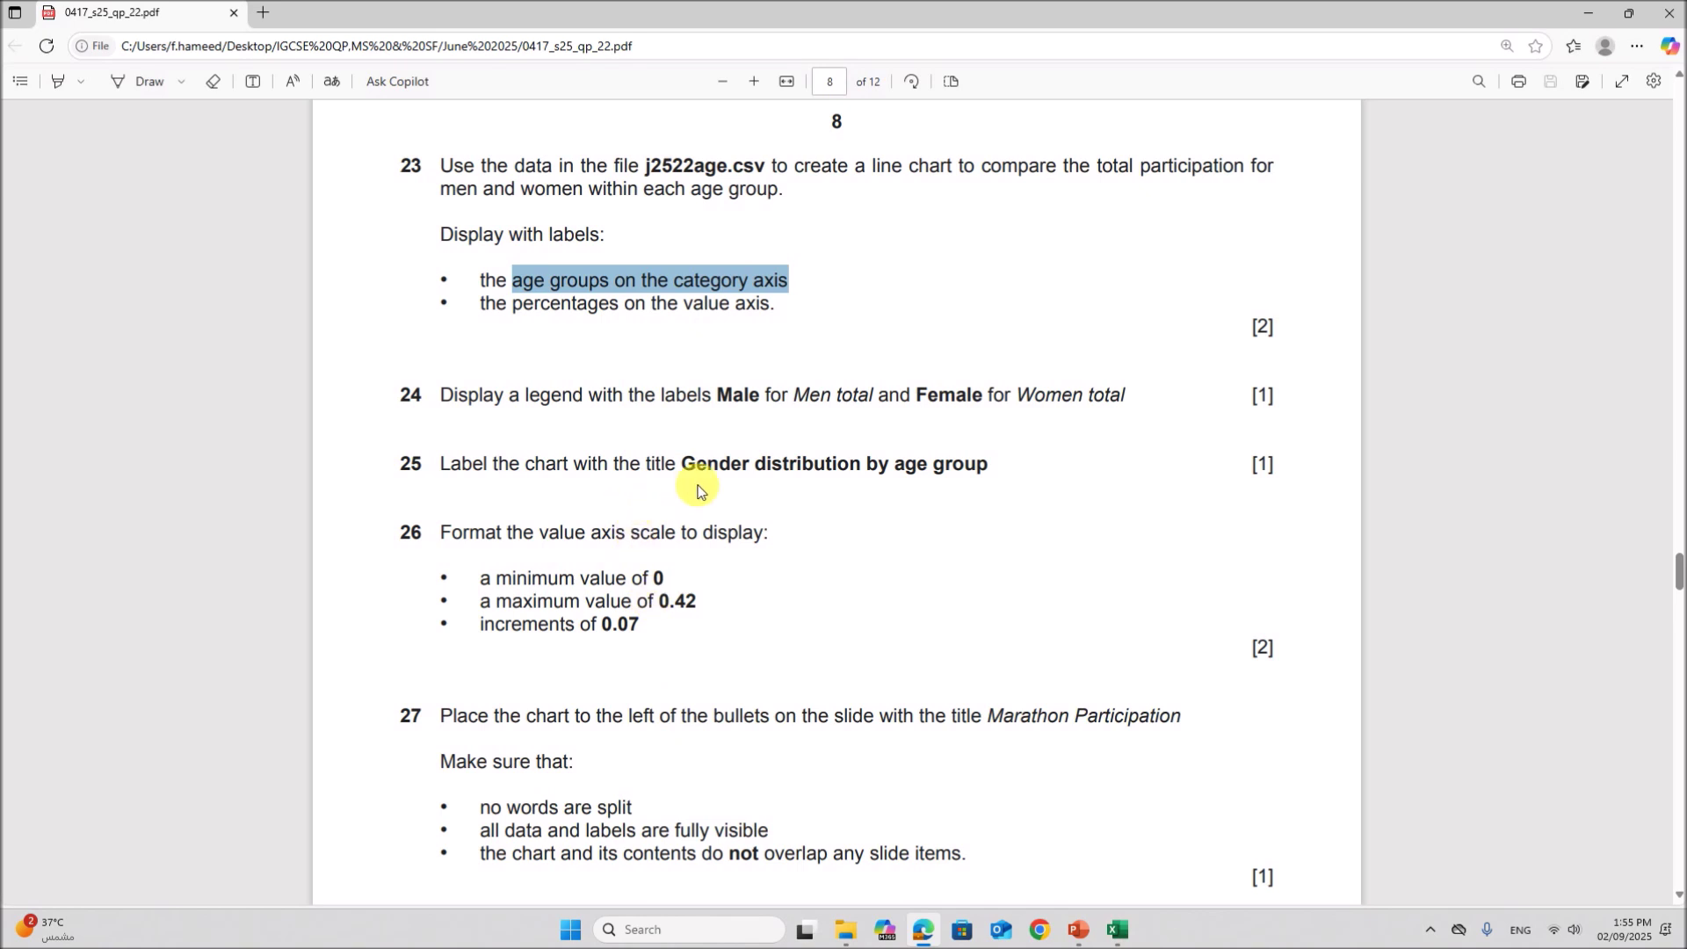
drag(689, 465, 967, 481)
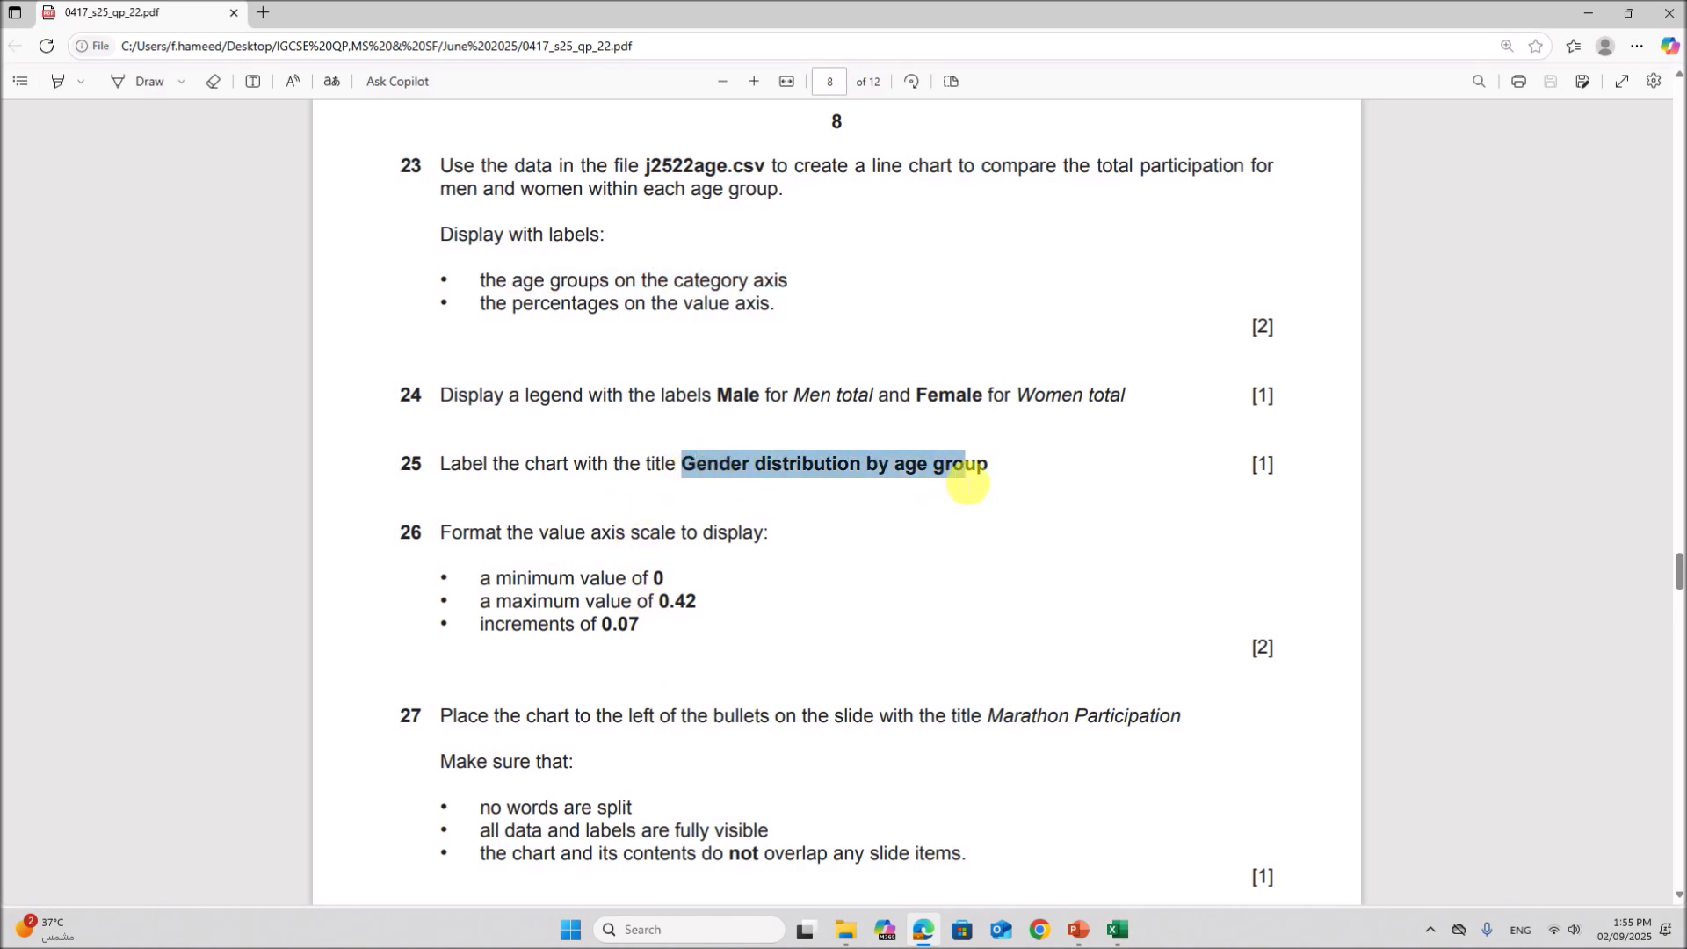
click(1115, 929)
click(1002, 414)
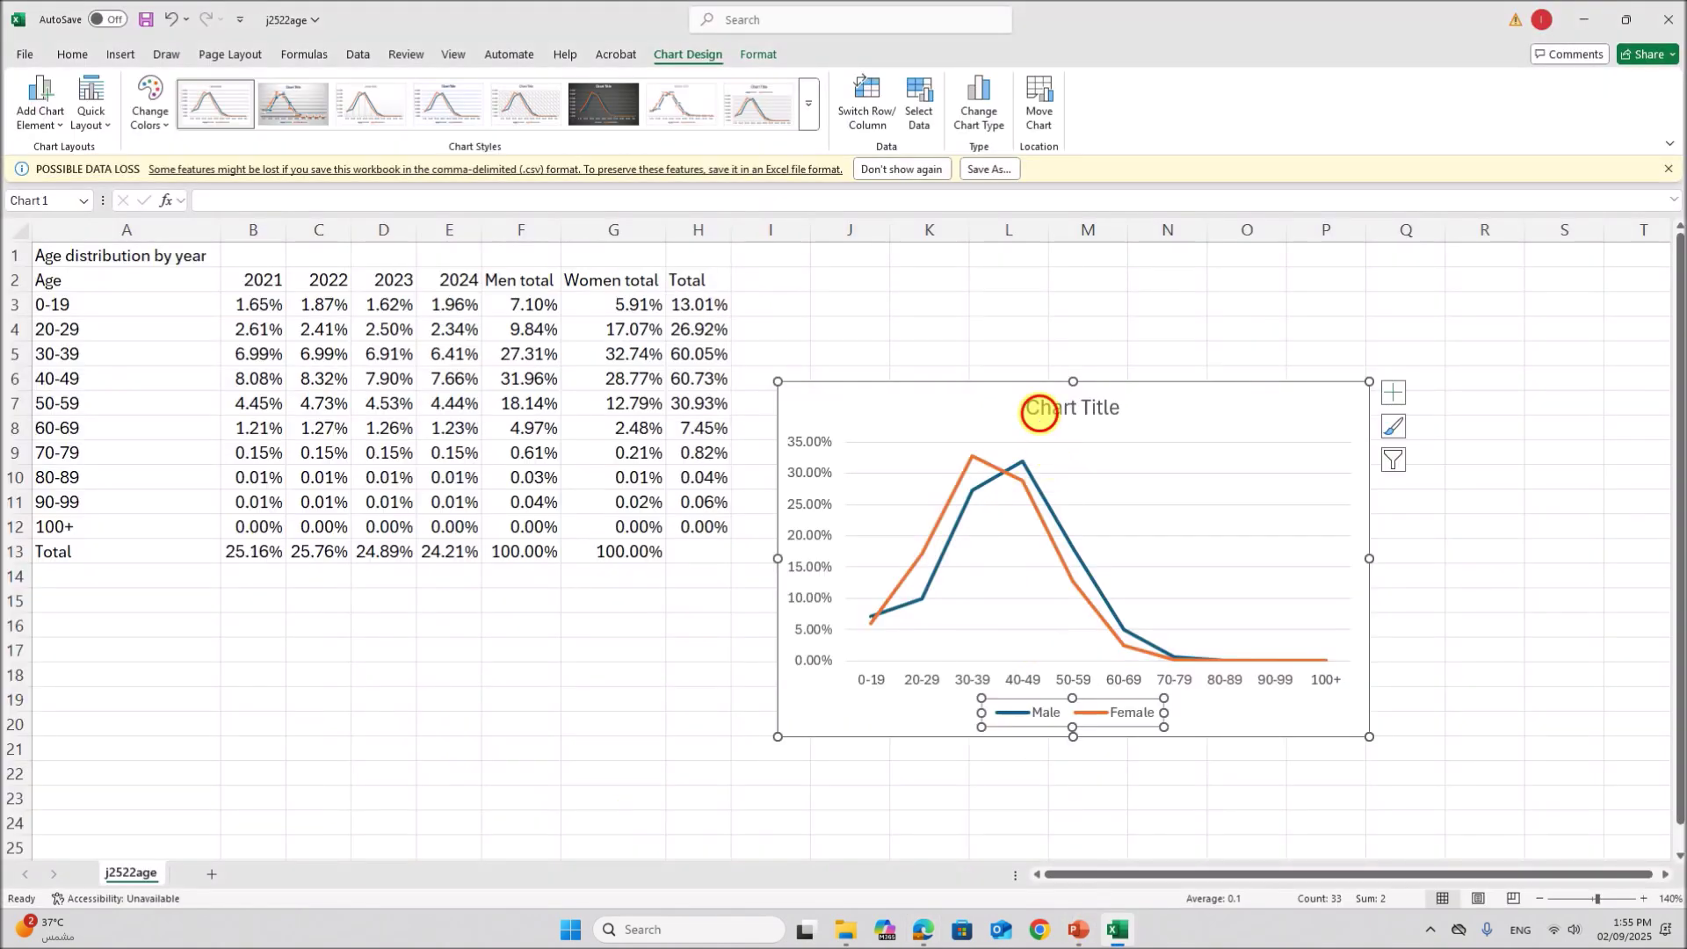
click(1046, 413)
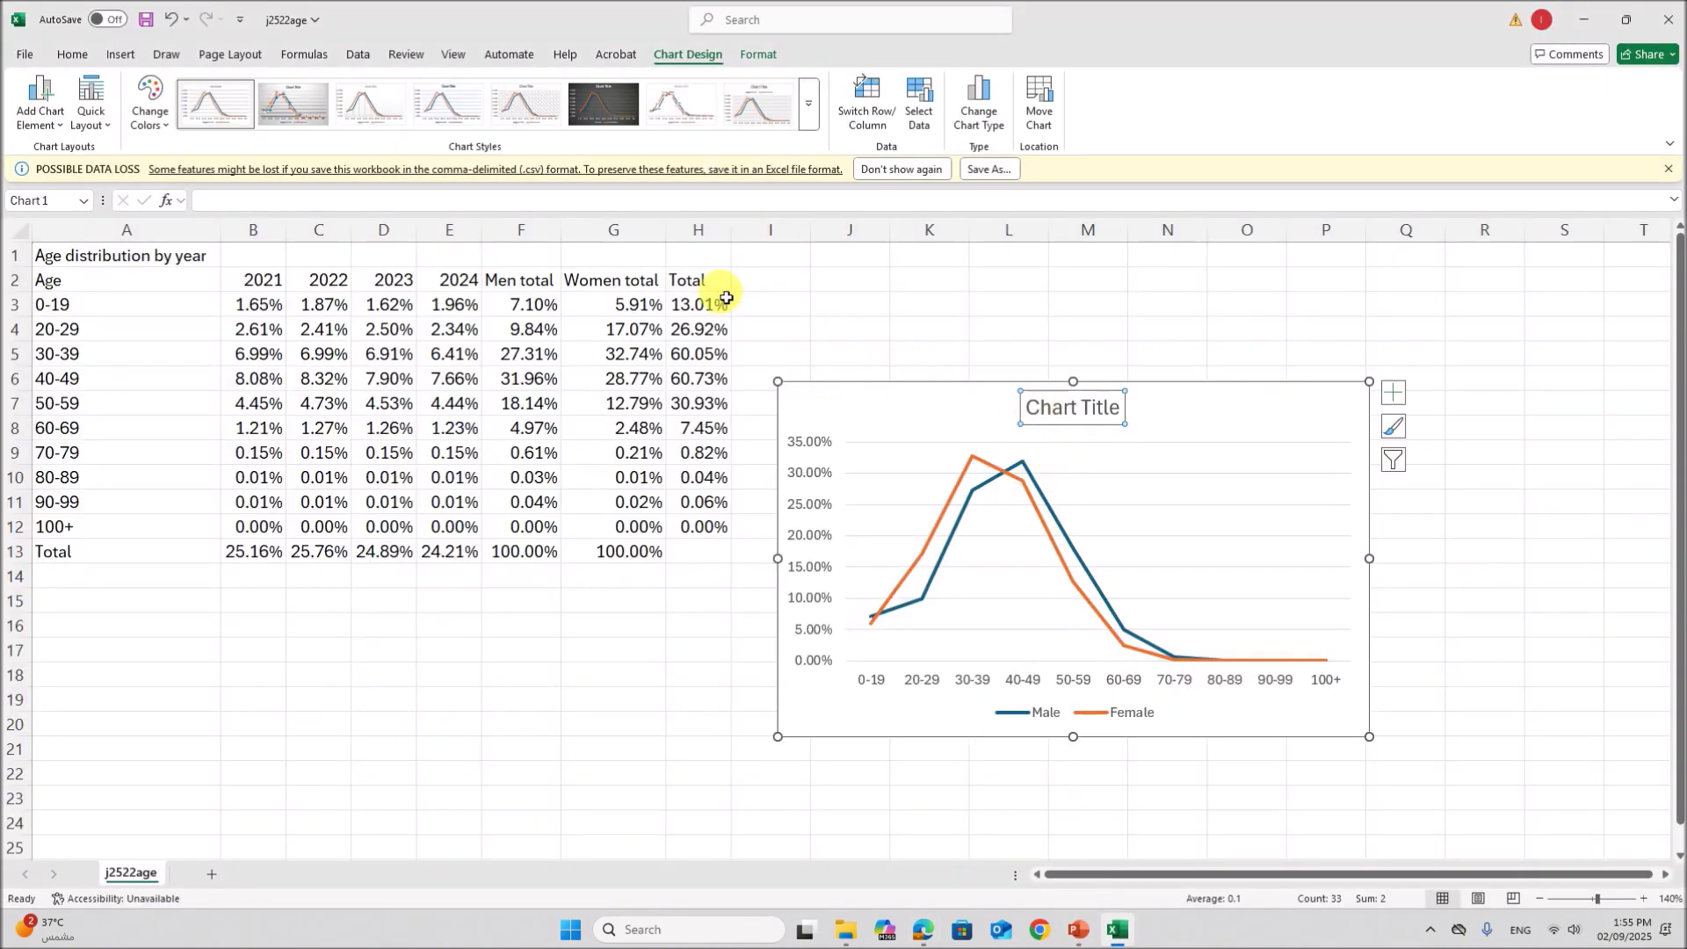
click(299, 200)
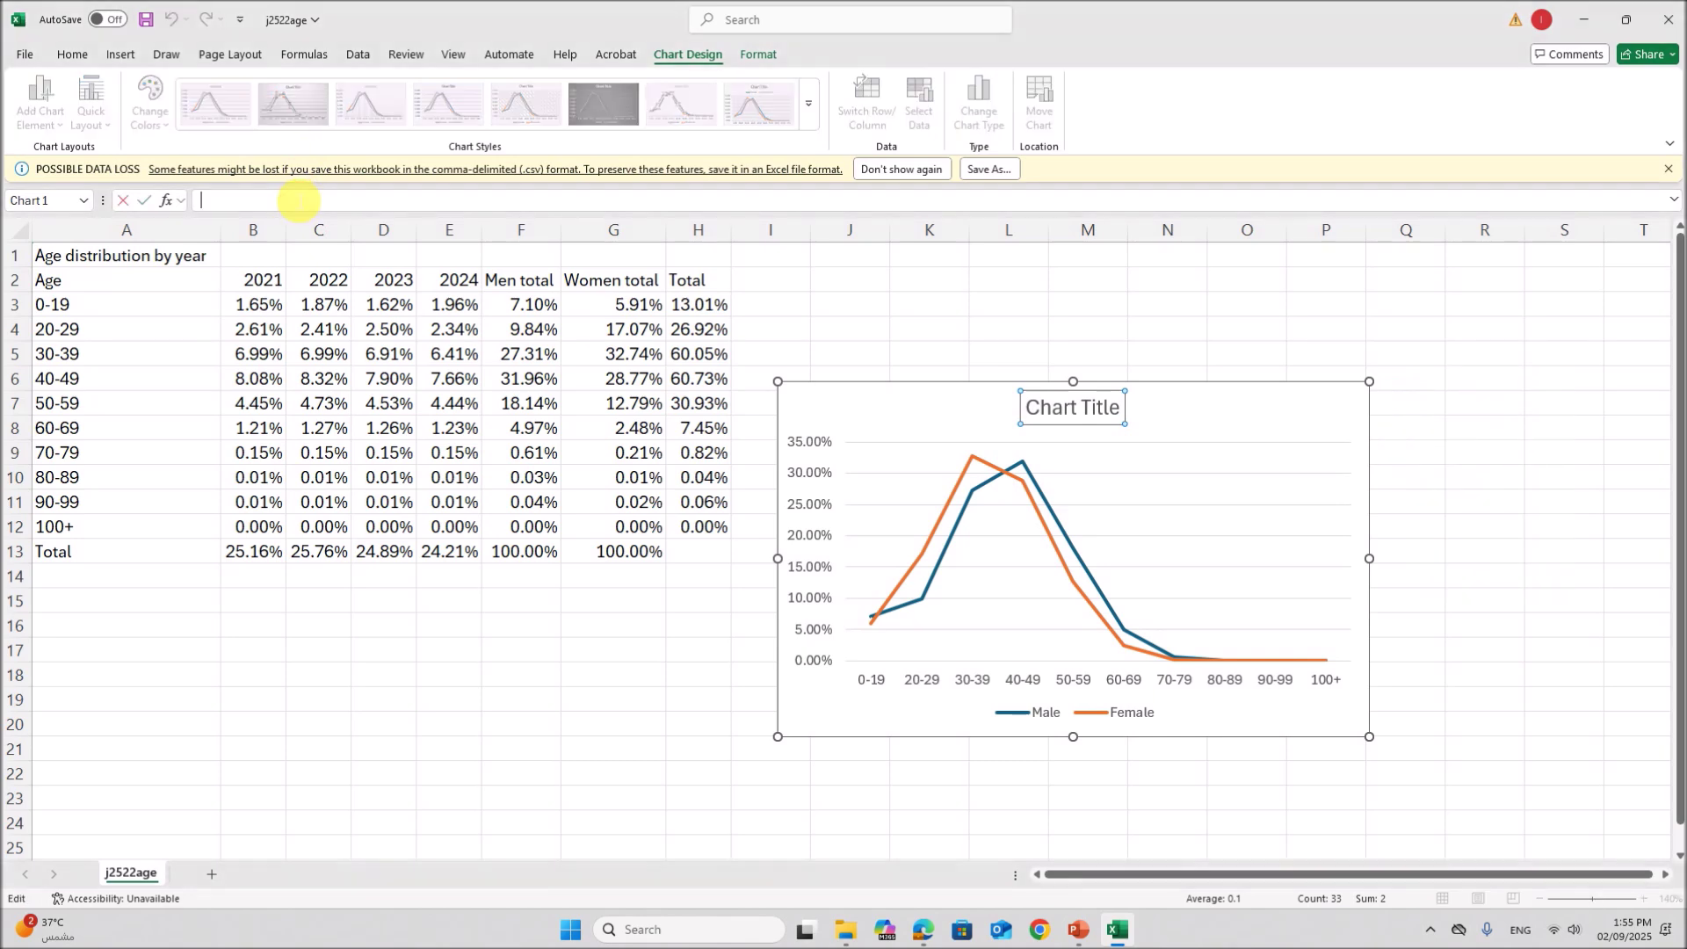
text(Gender distribution by age group)
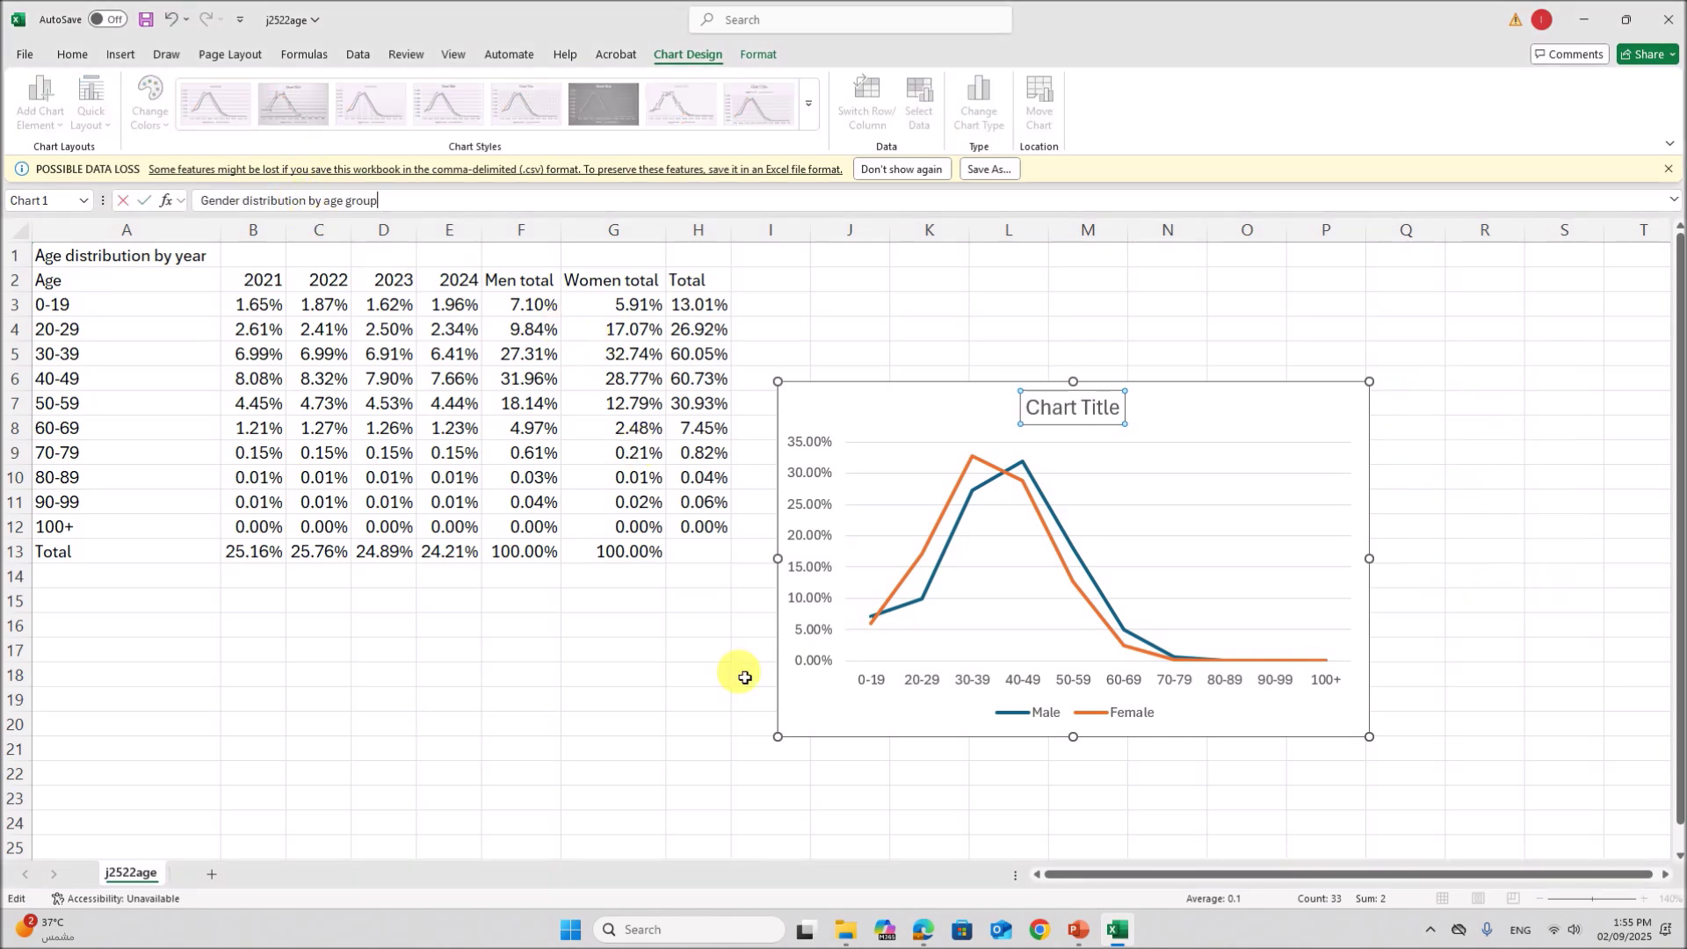
key(Return)
click(934, 930)
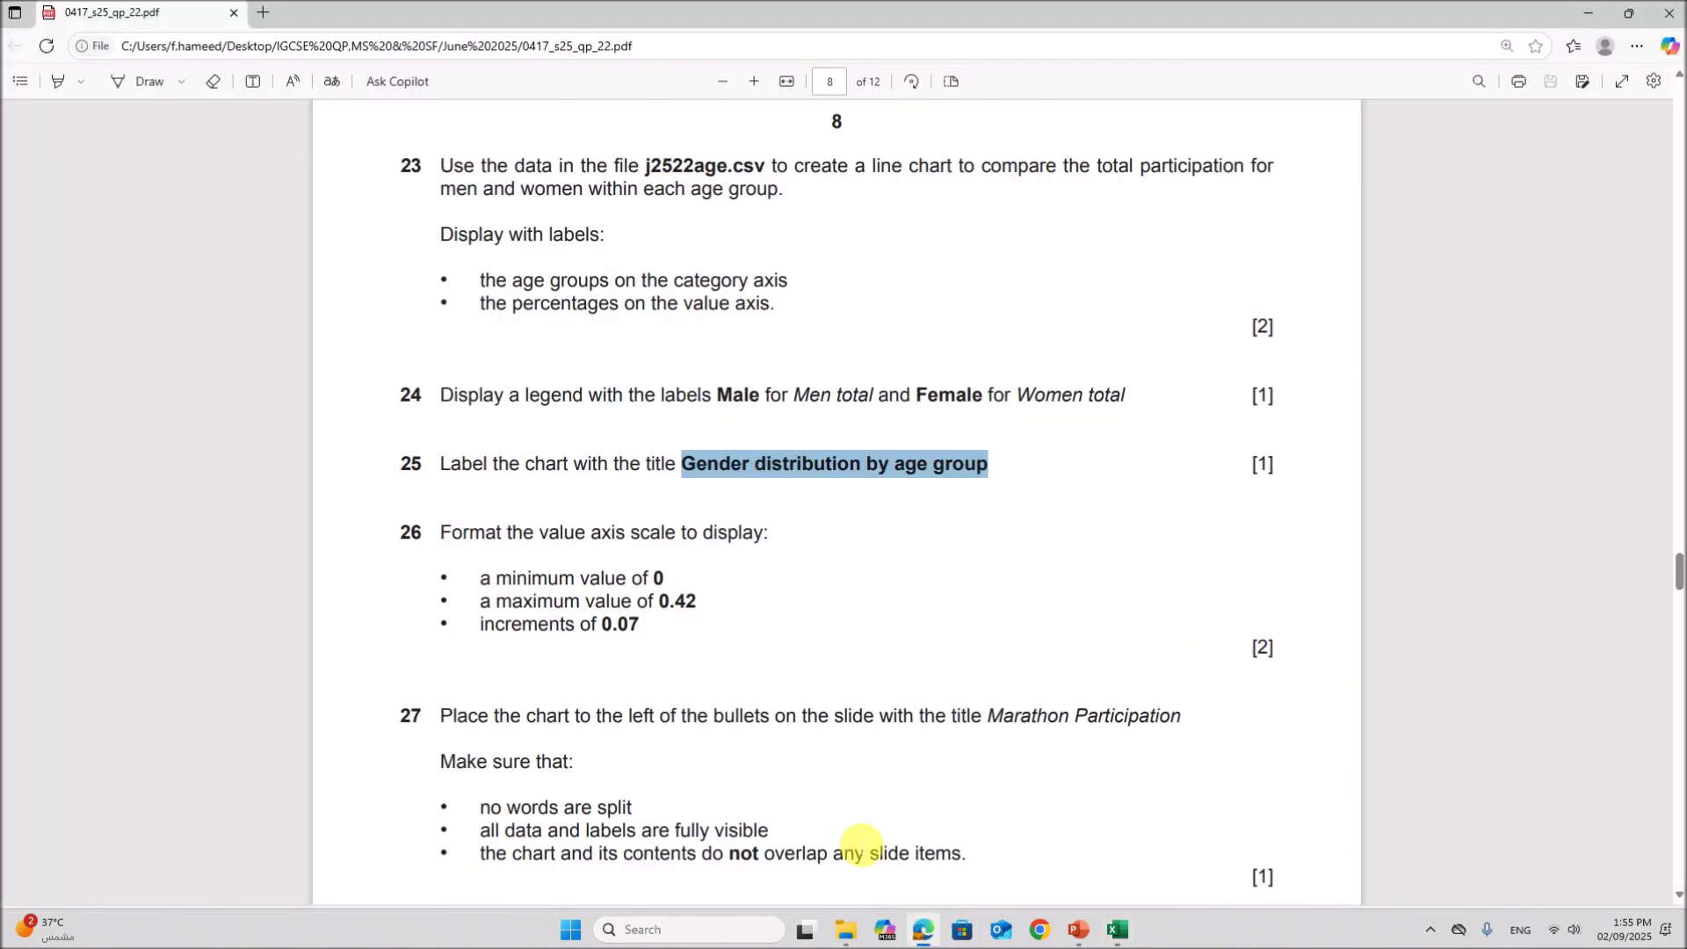
Step: Format the value axis with minimum 0, maximum 0.42 and major unit 0.07
drag(538, 539, 754, 545)
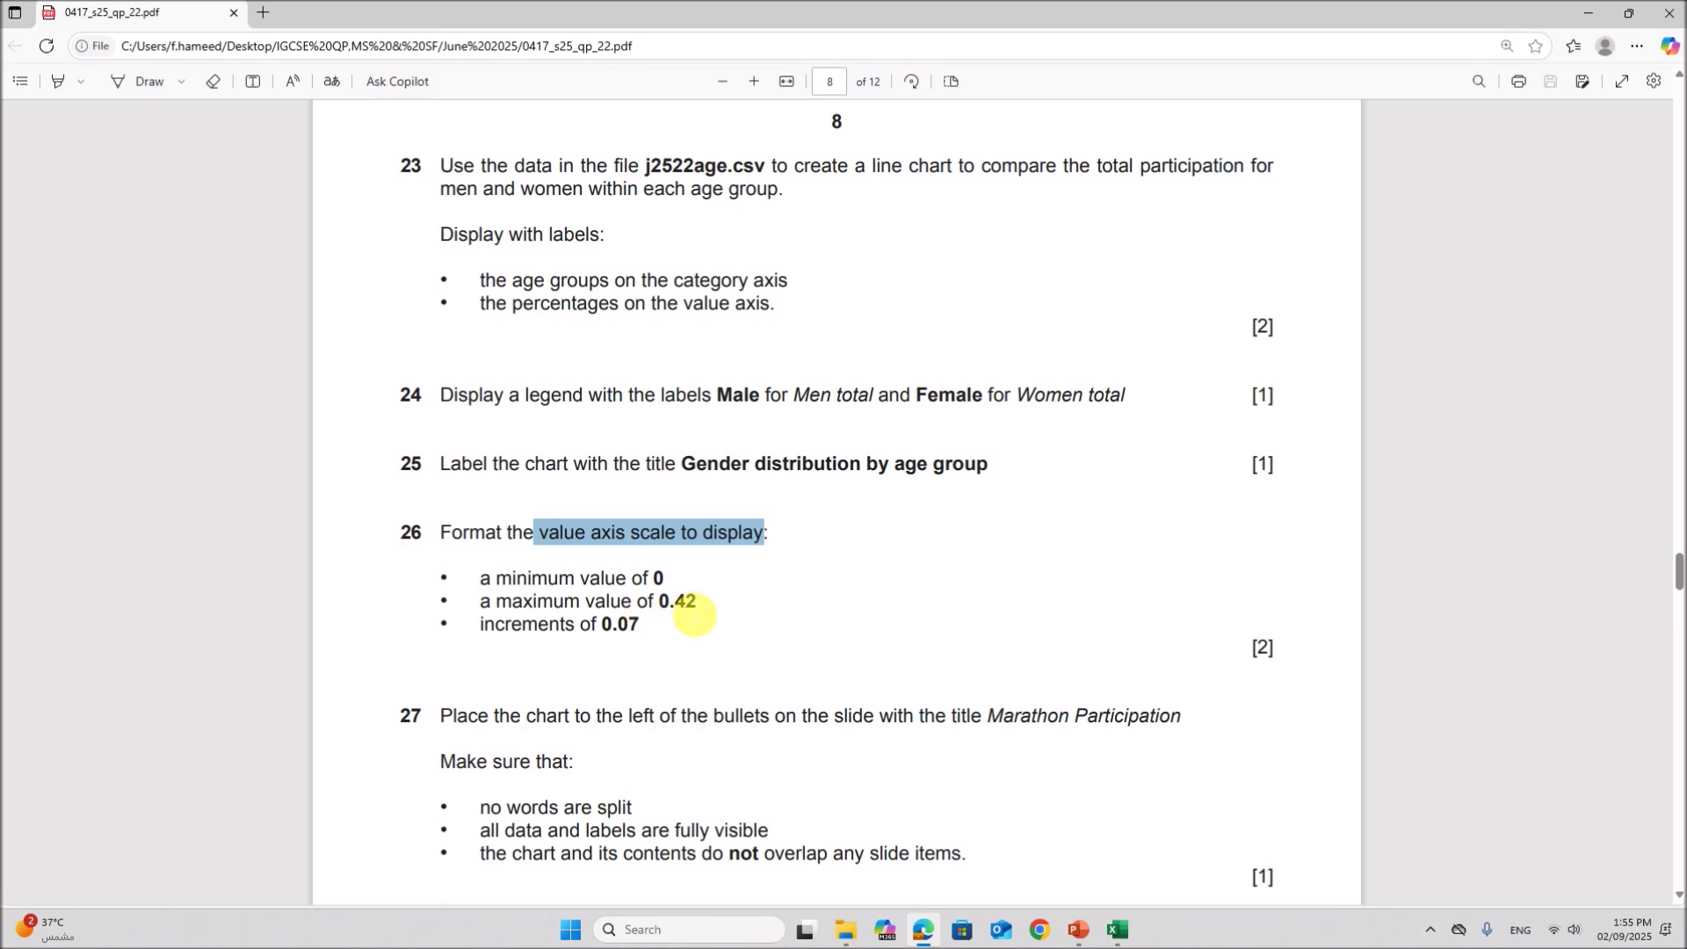
drag(598, 627, 640, 626)
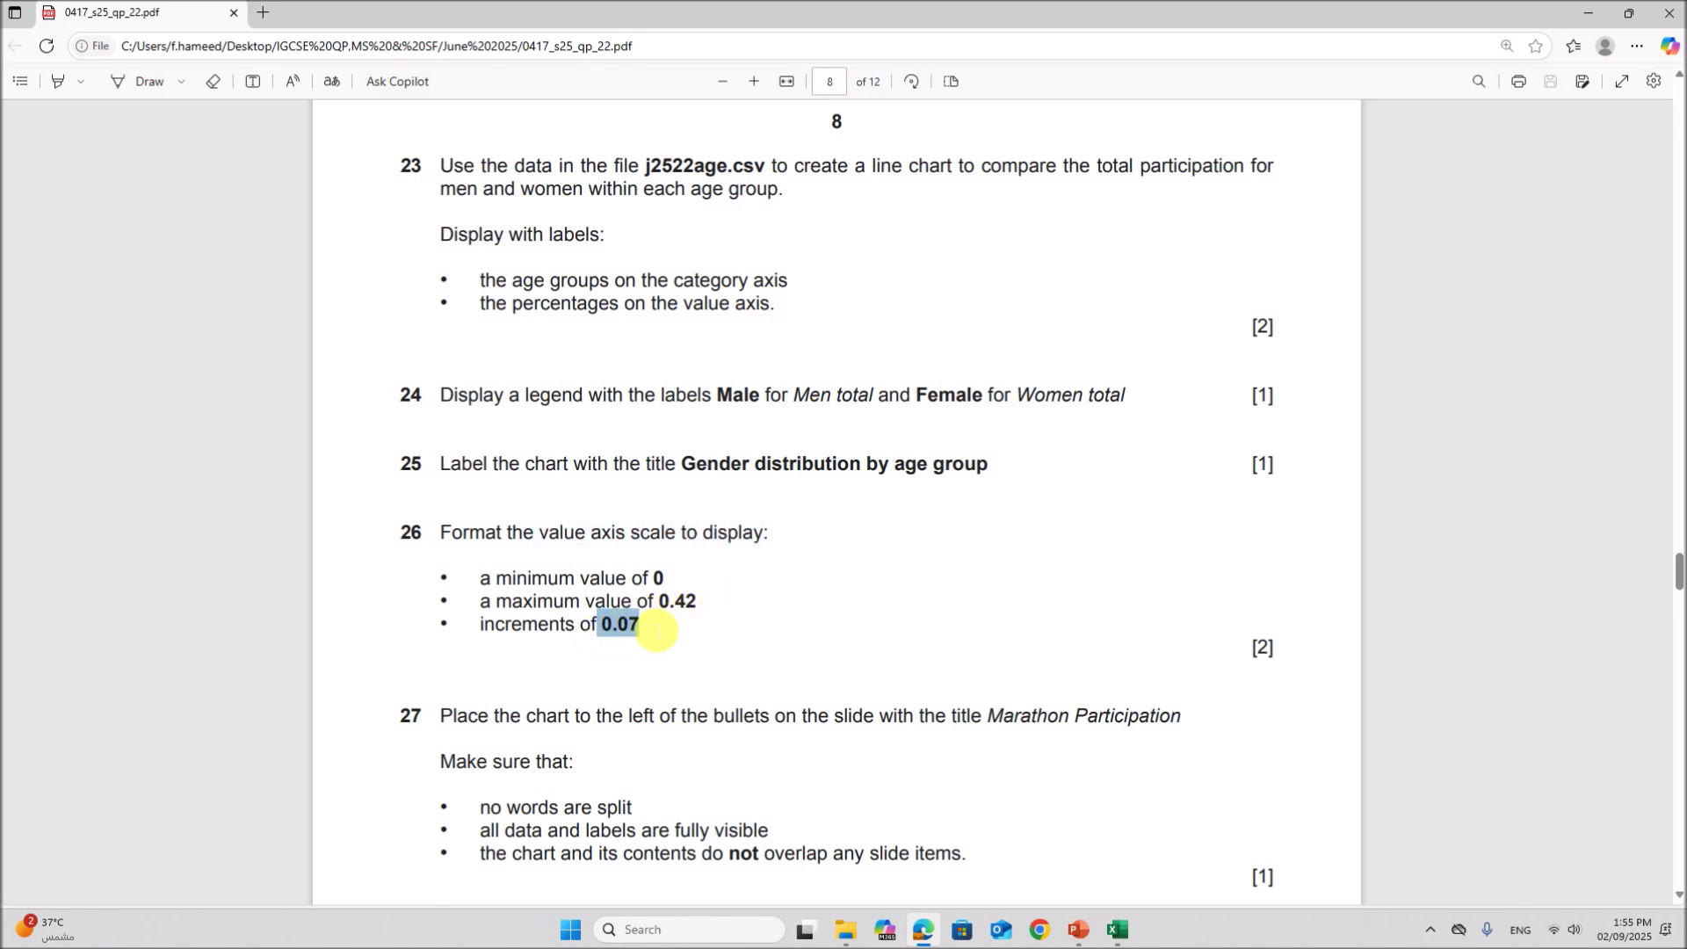
click(1119, 928)
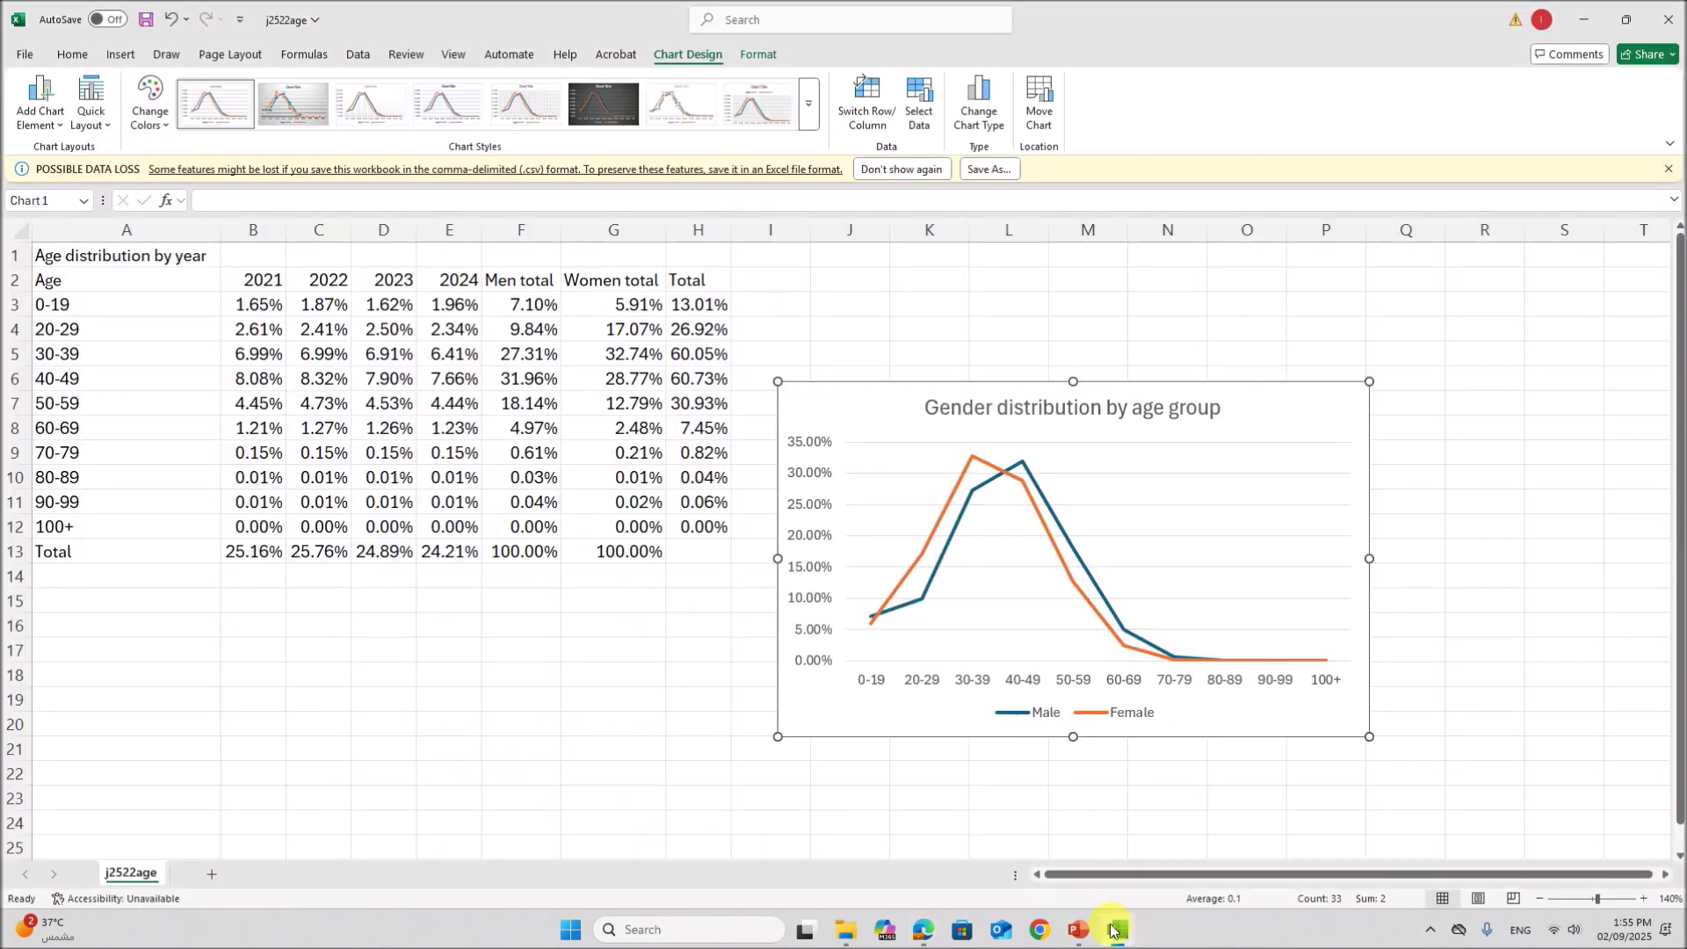
click(807, 610)
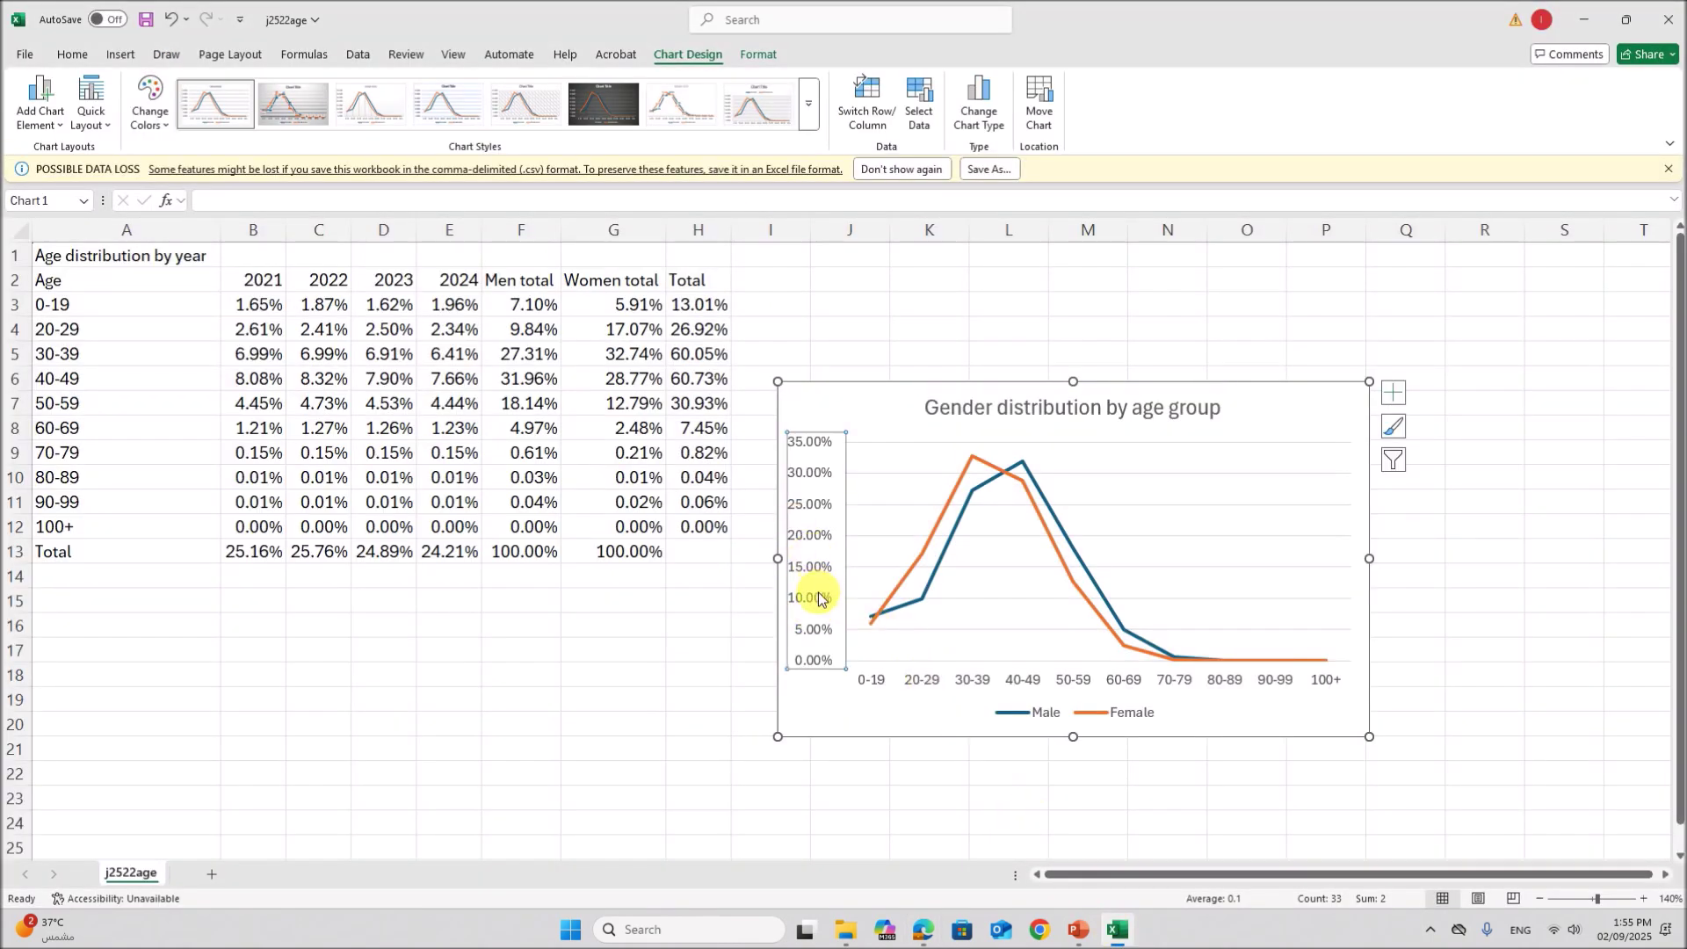
right_click(809, 594)
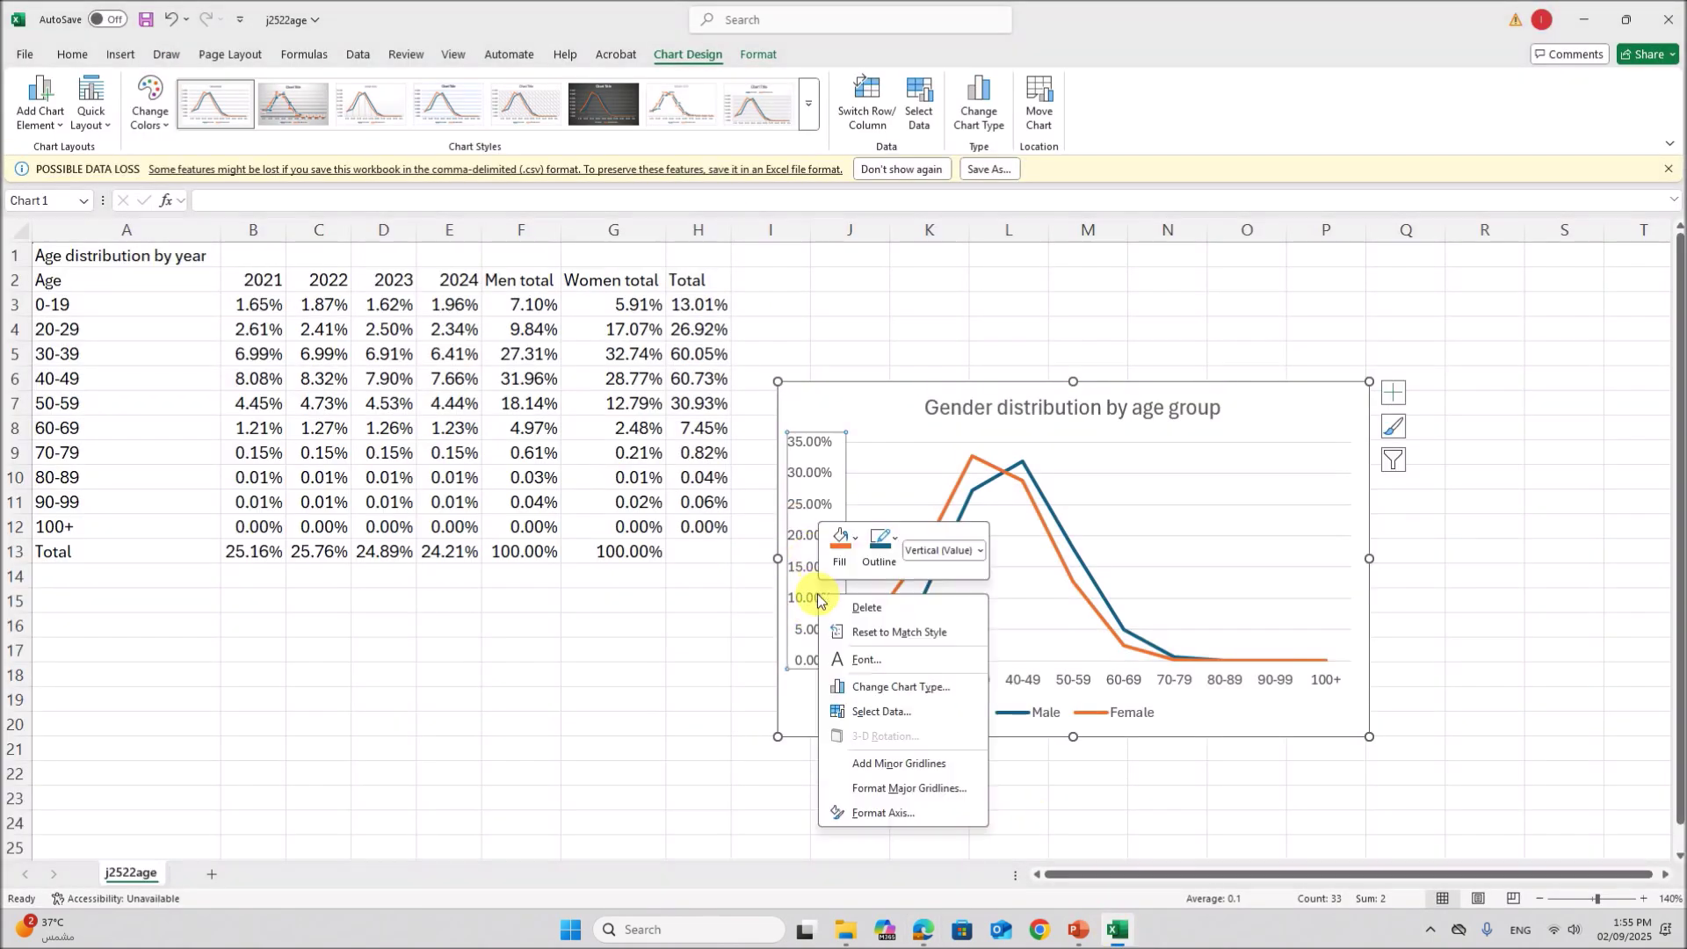
click(866, 814)
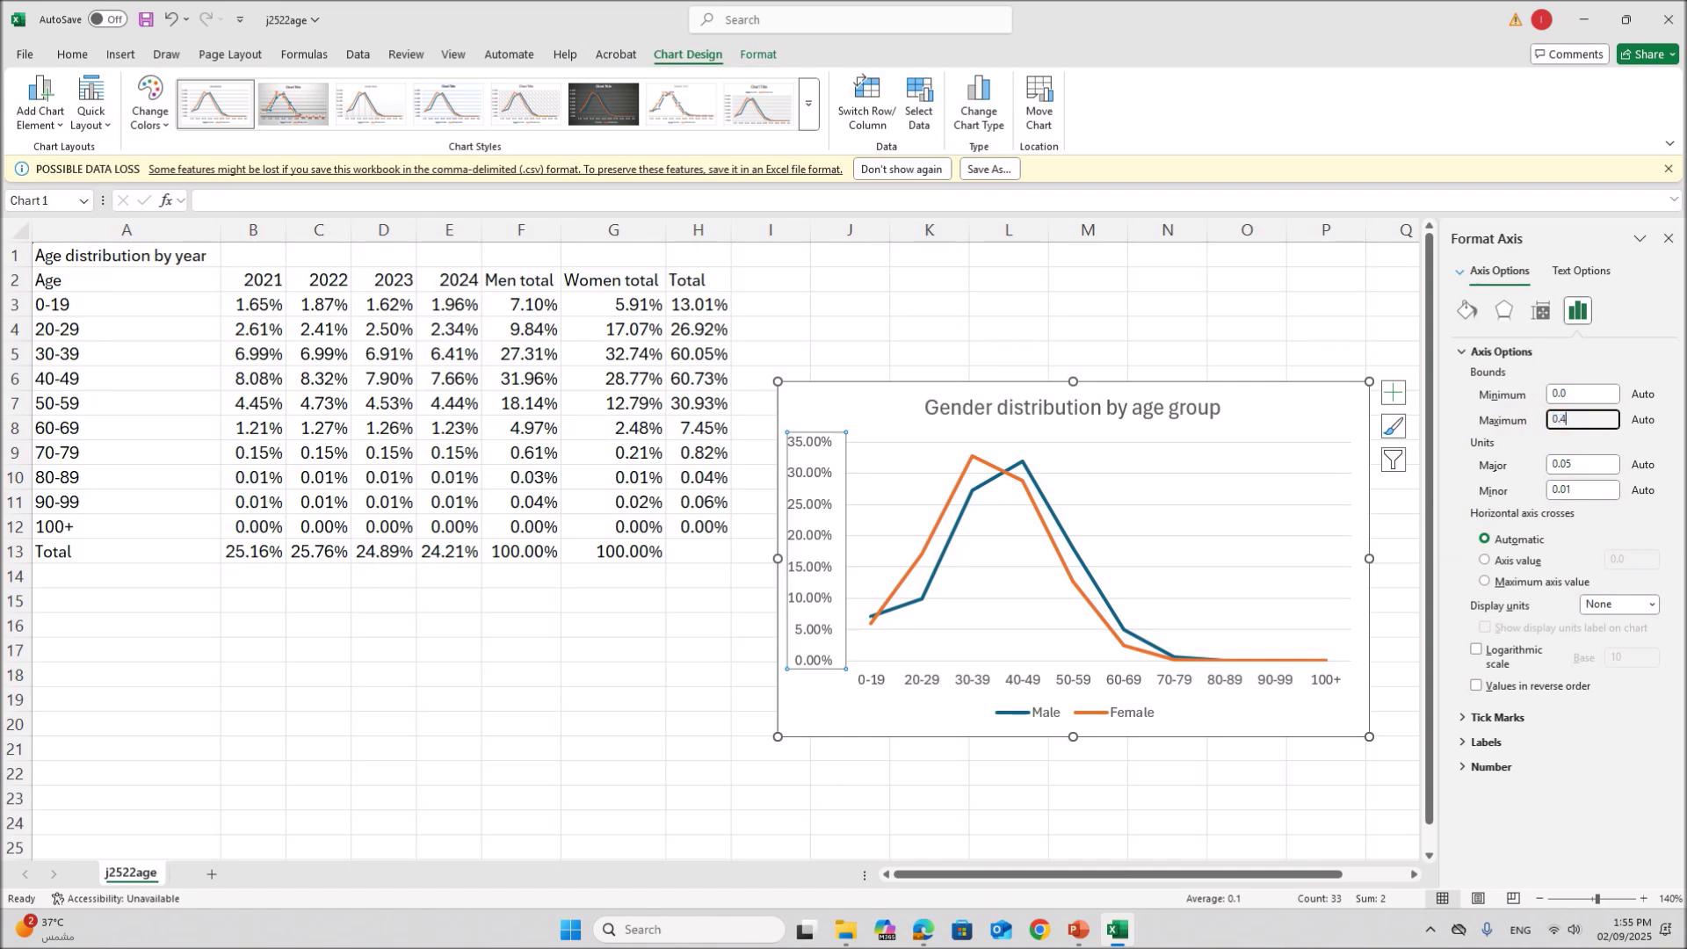
click(1577, 466)
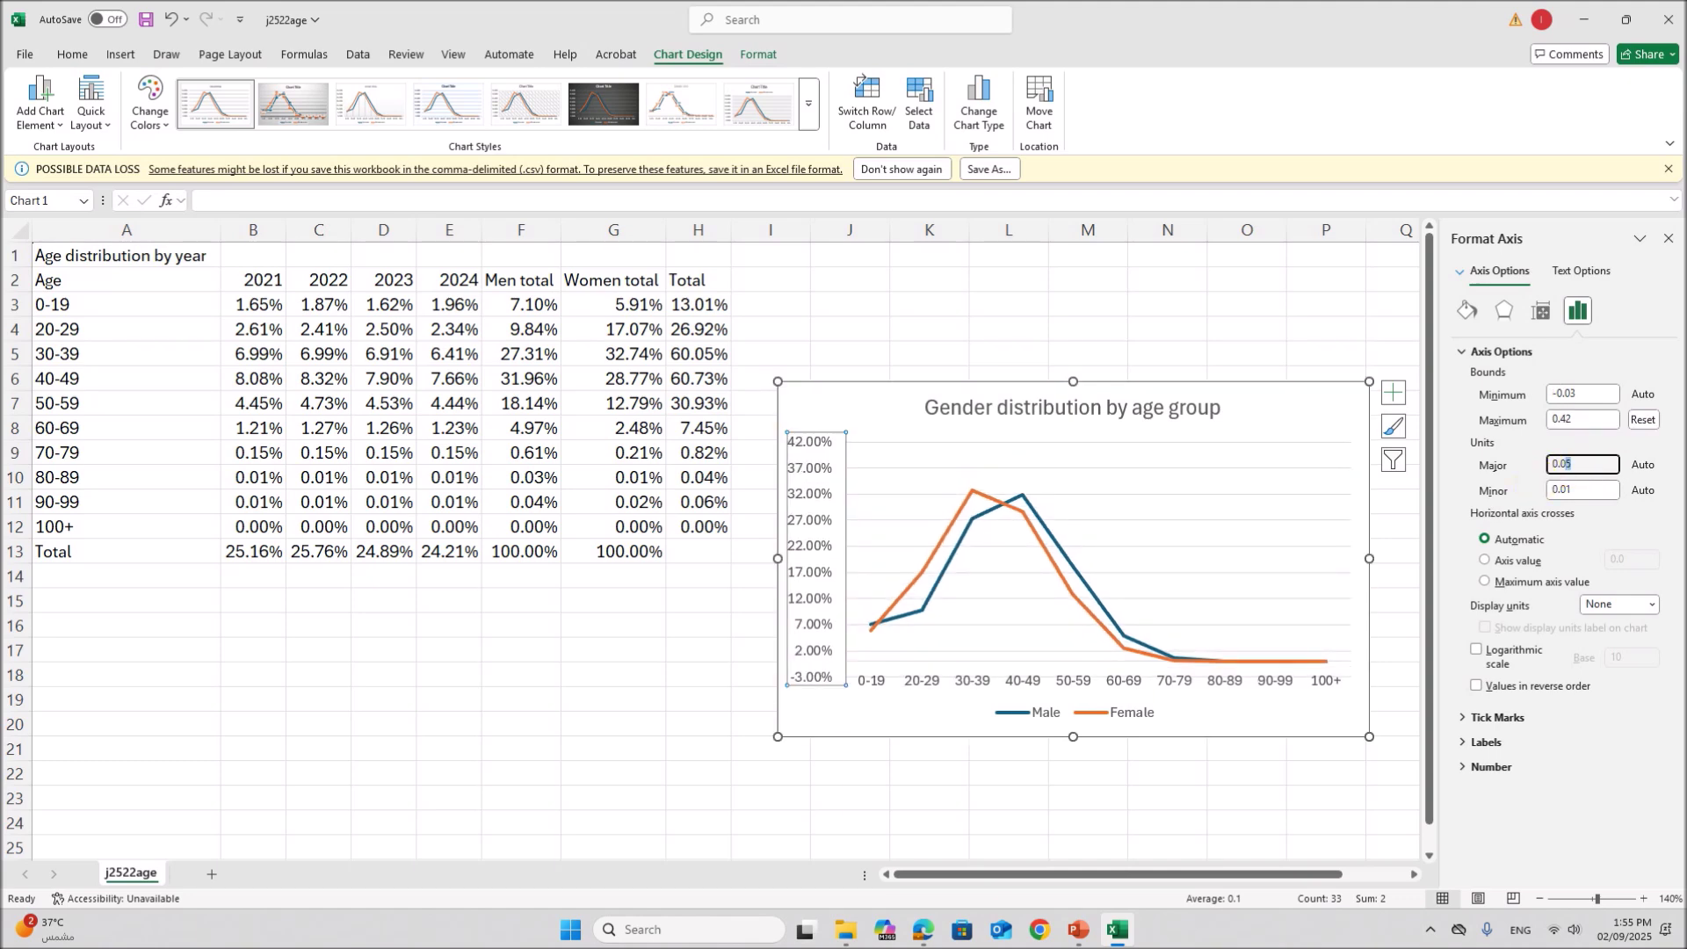
click(916, 802)
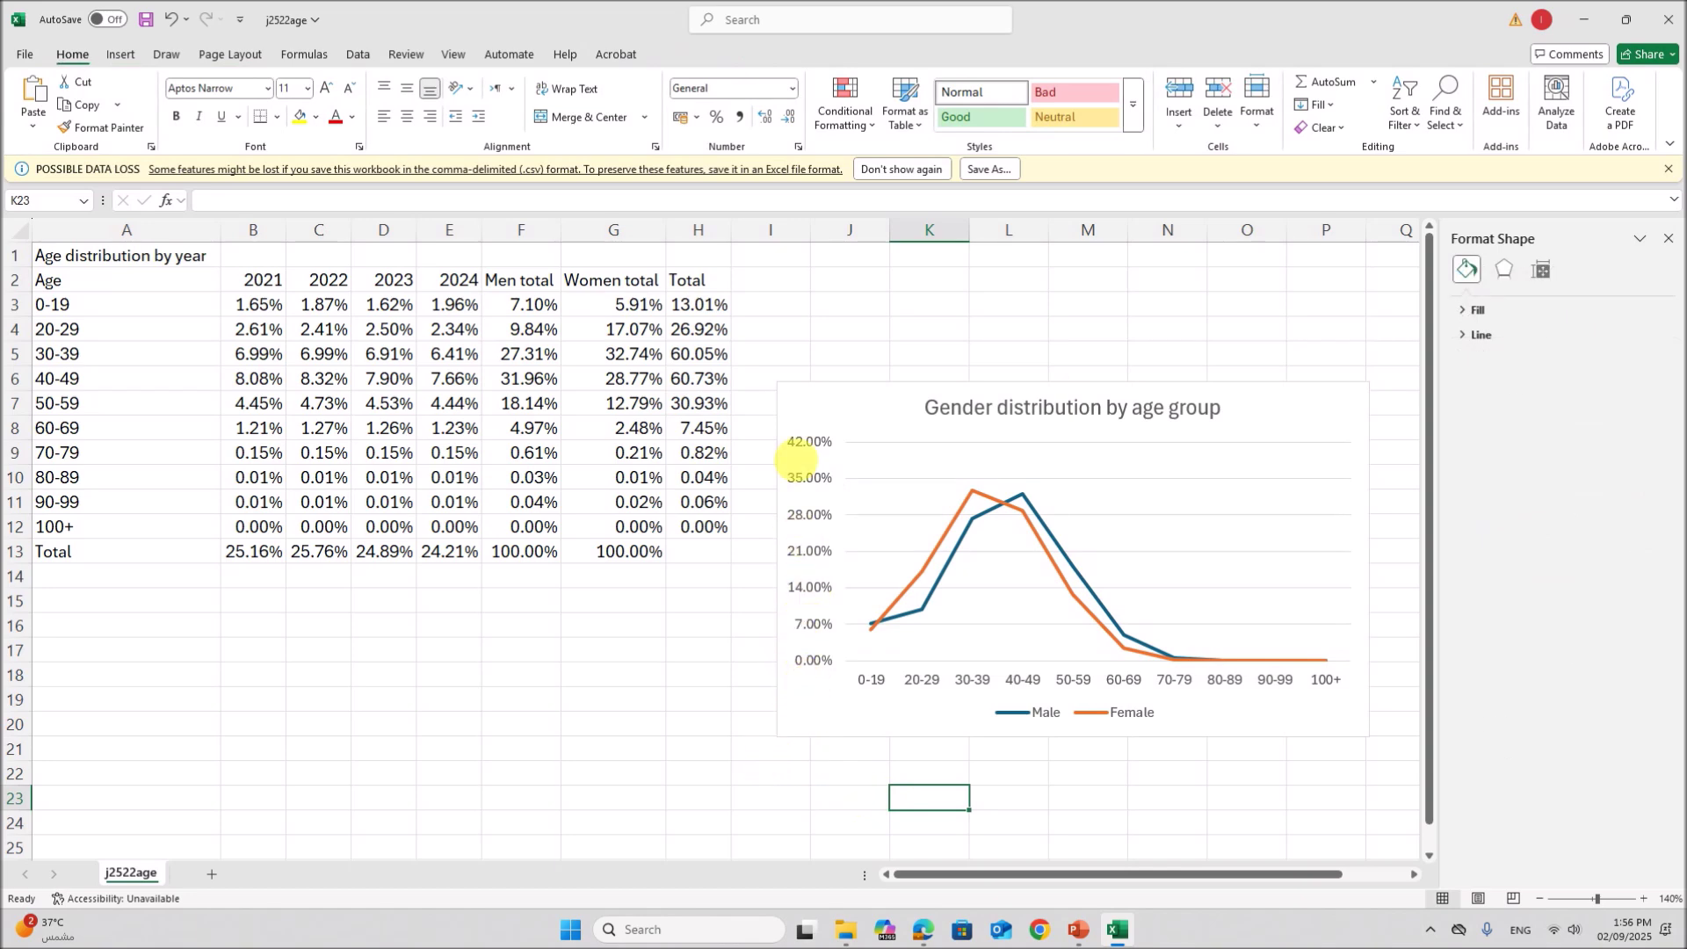
Step: Check question 27's placement requirement, copy the finished chart, and move to the Marathon Participation slide
click(924, 930)
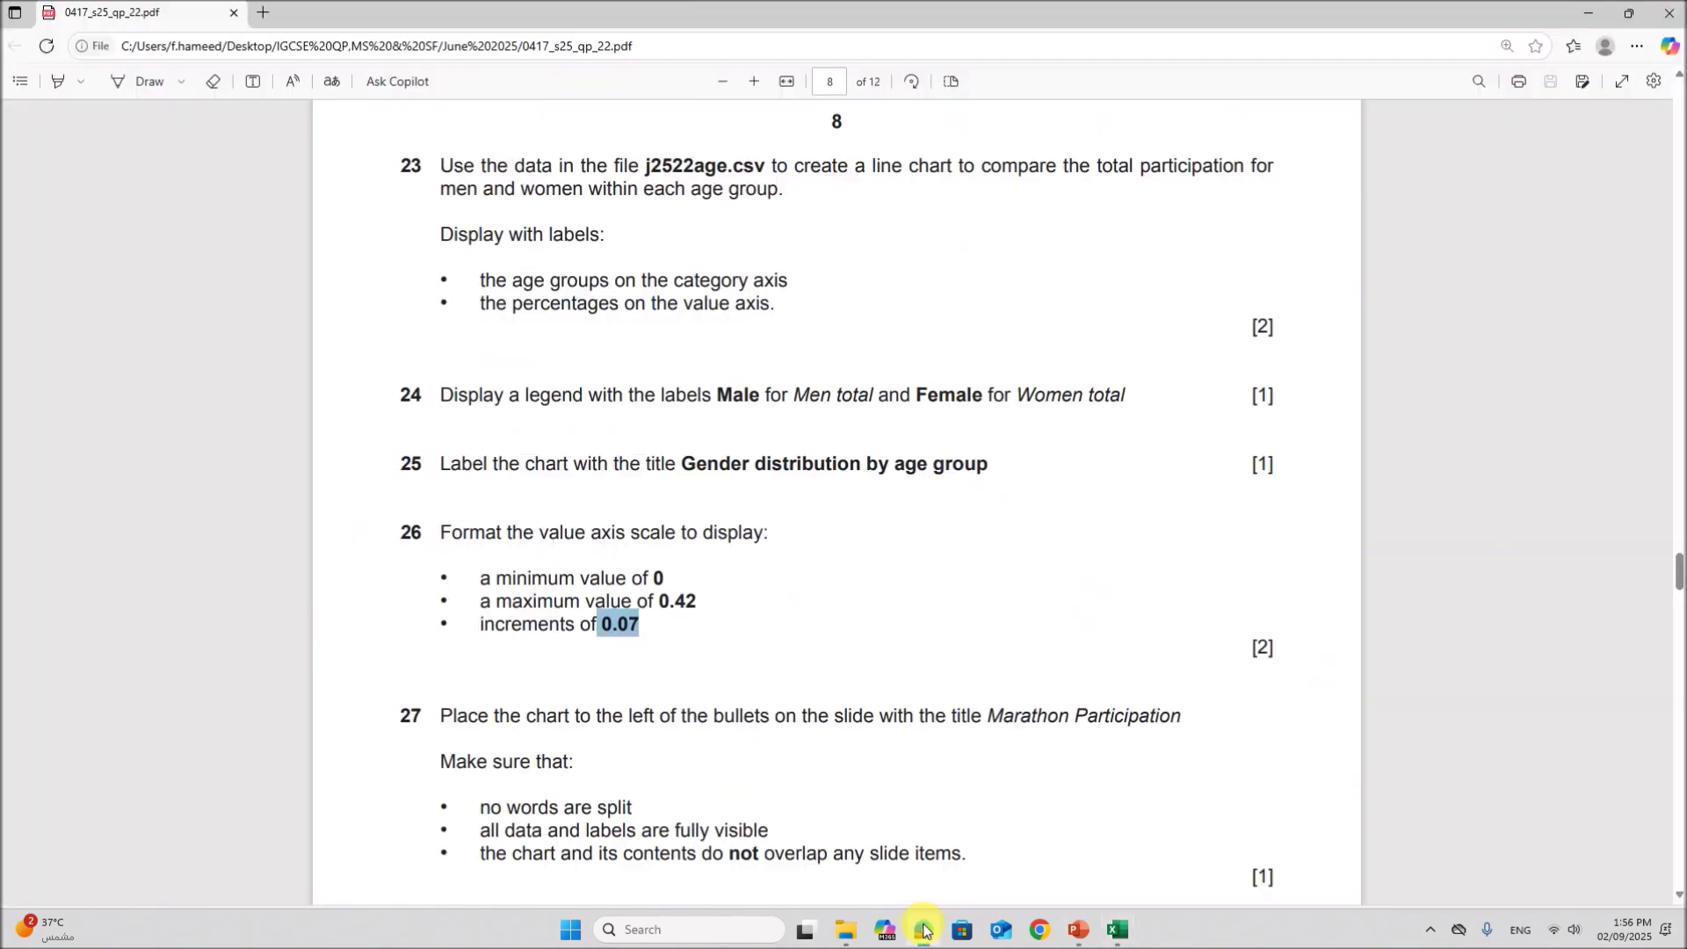
scroll(736, 758, down, 3)
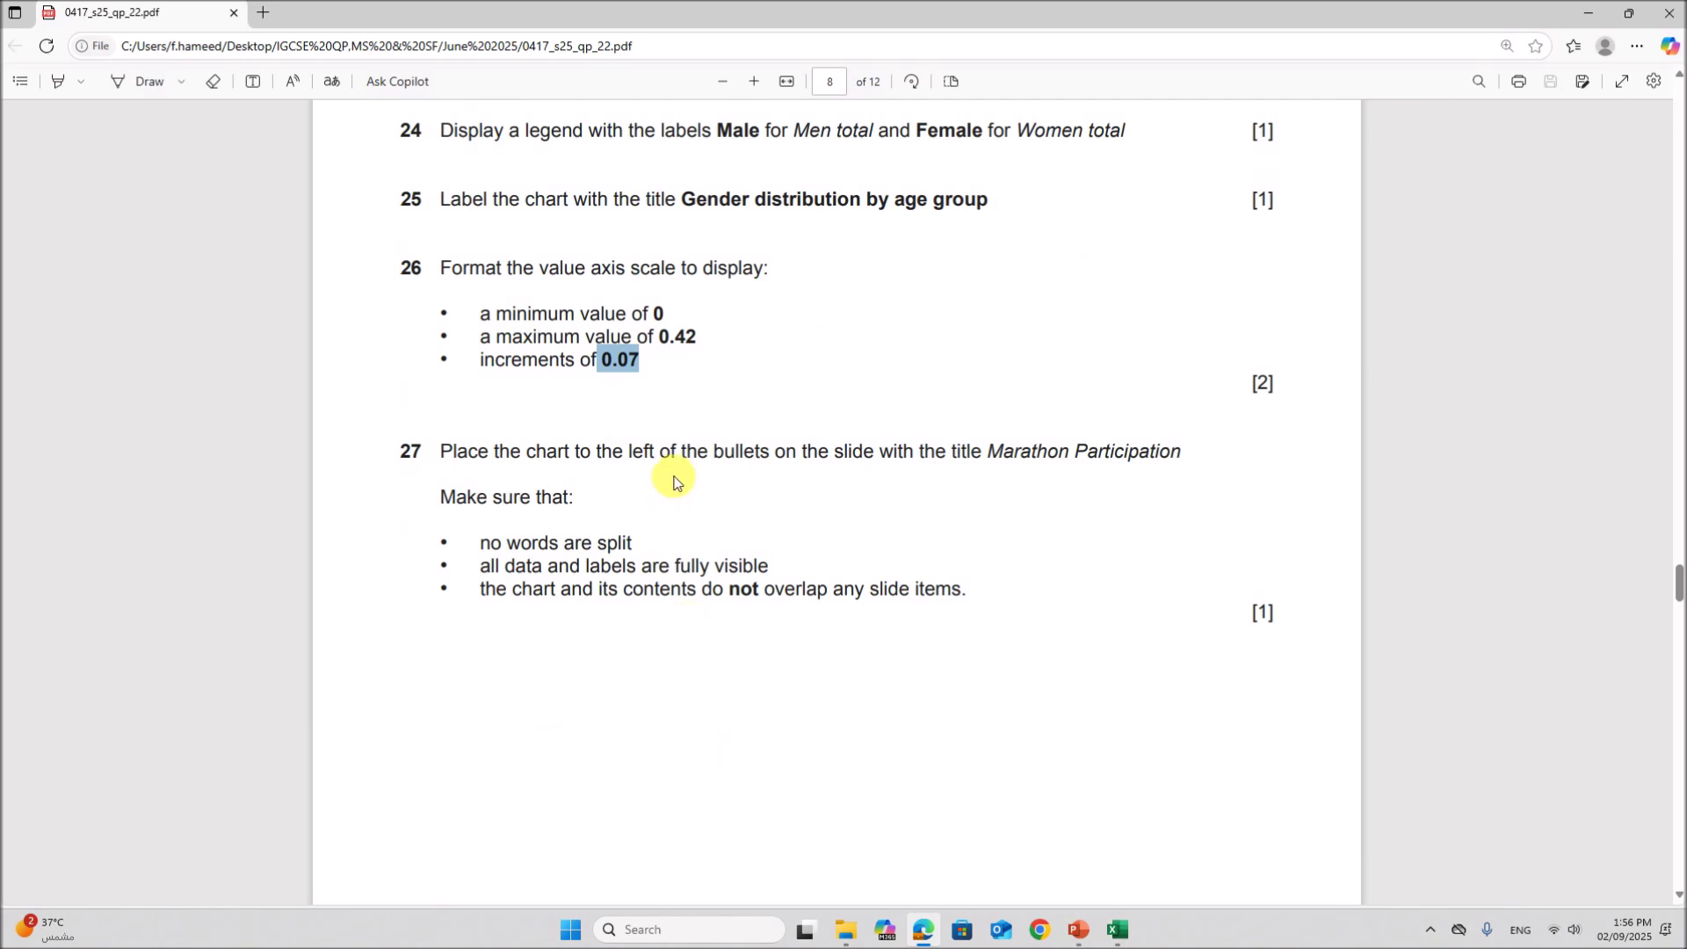
drag(728, 451, 1156, 451)
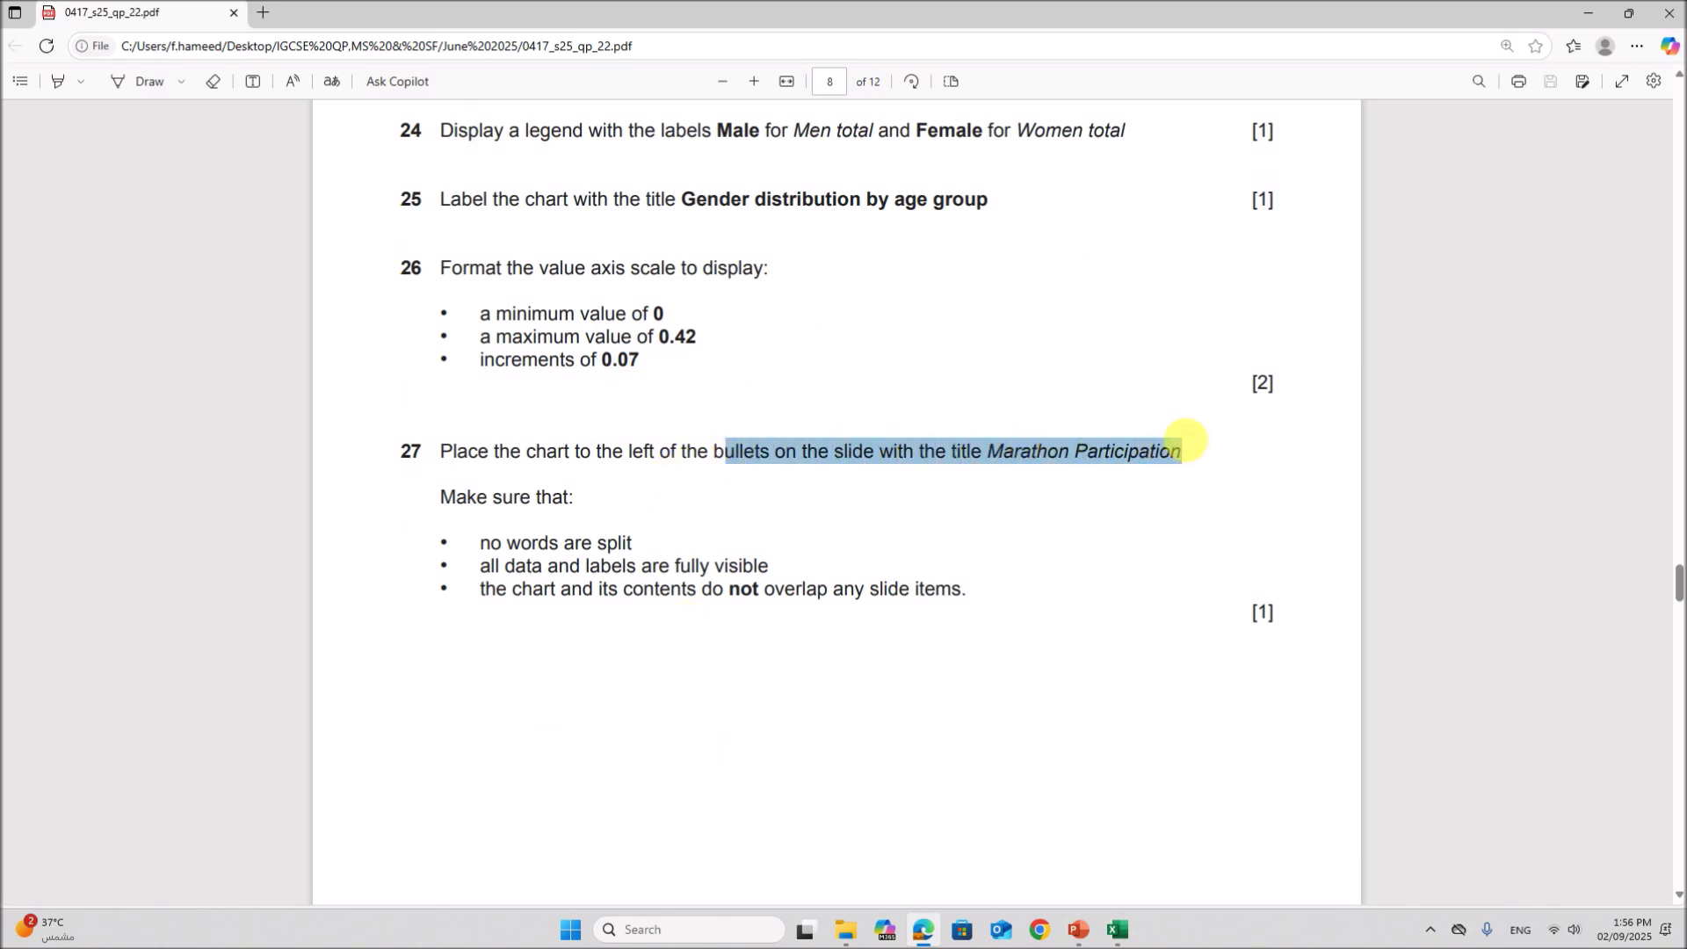
click(1118, 930)
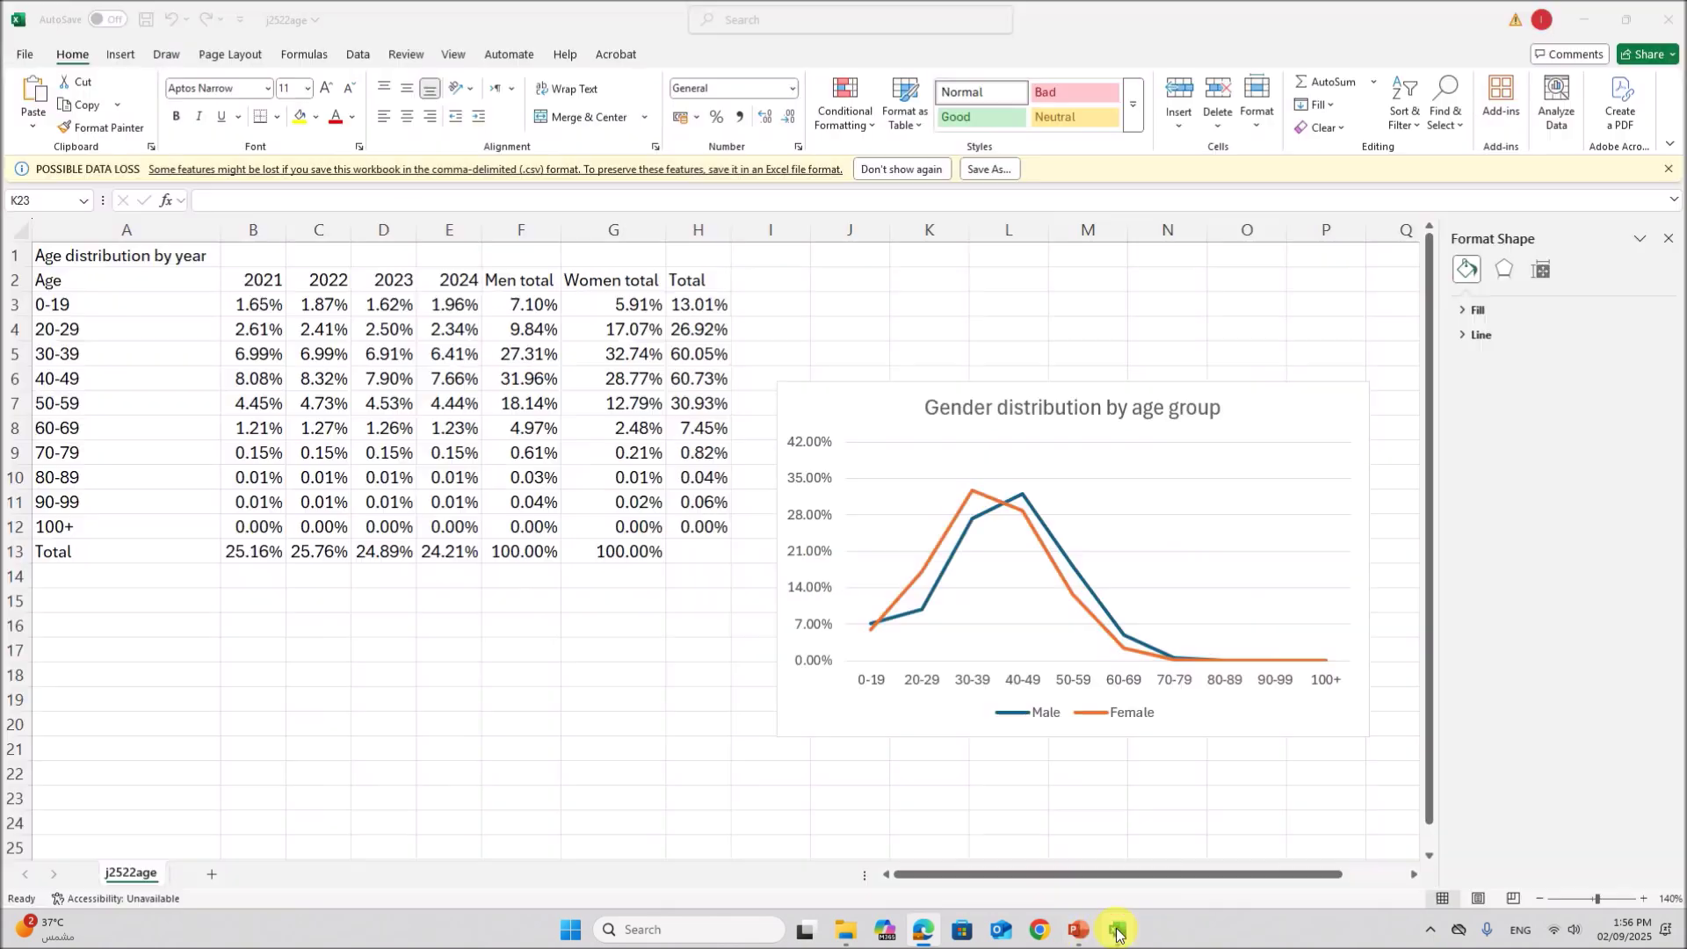
click(1248, 415)
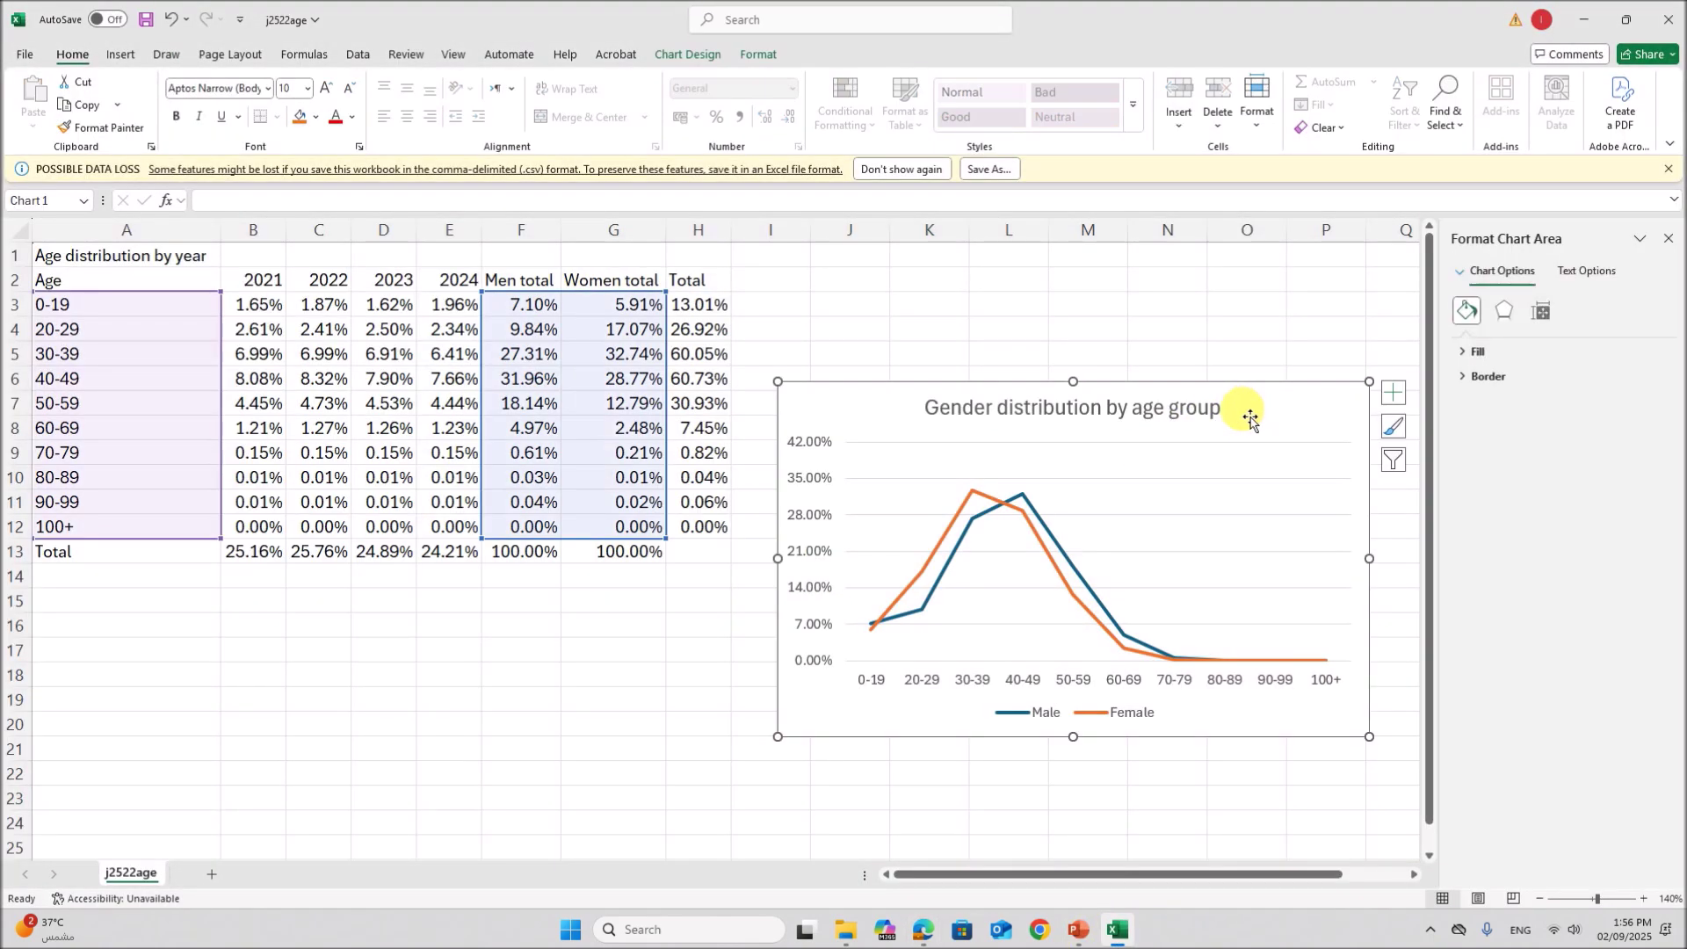
click(1078, 931)
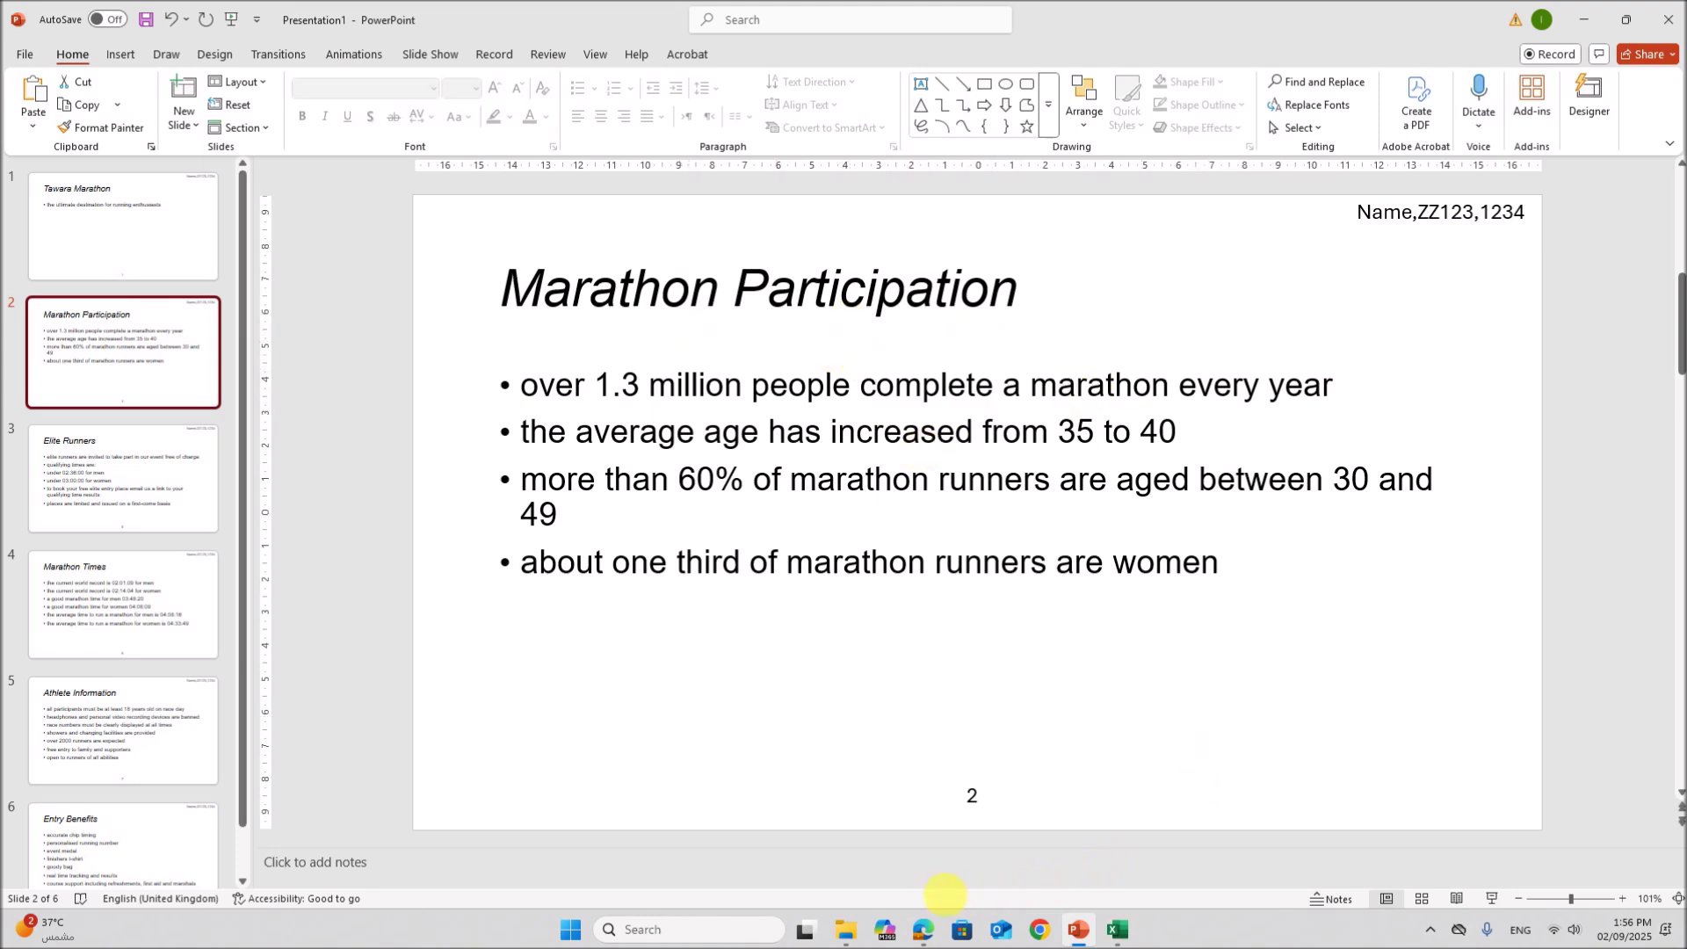
Step: Narrow the bullet text box to the right half and paste the chart, enlarged, on its left
click(930, 934)
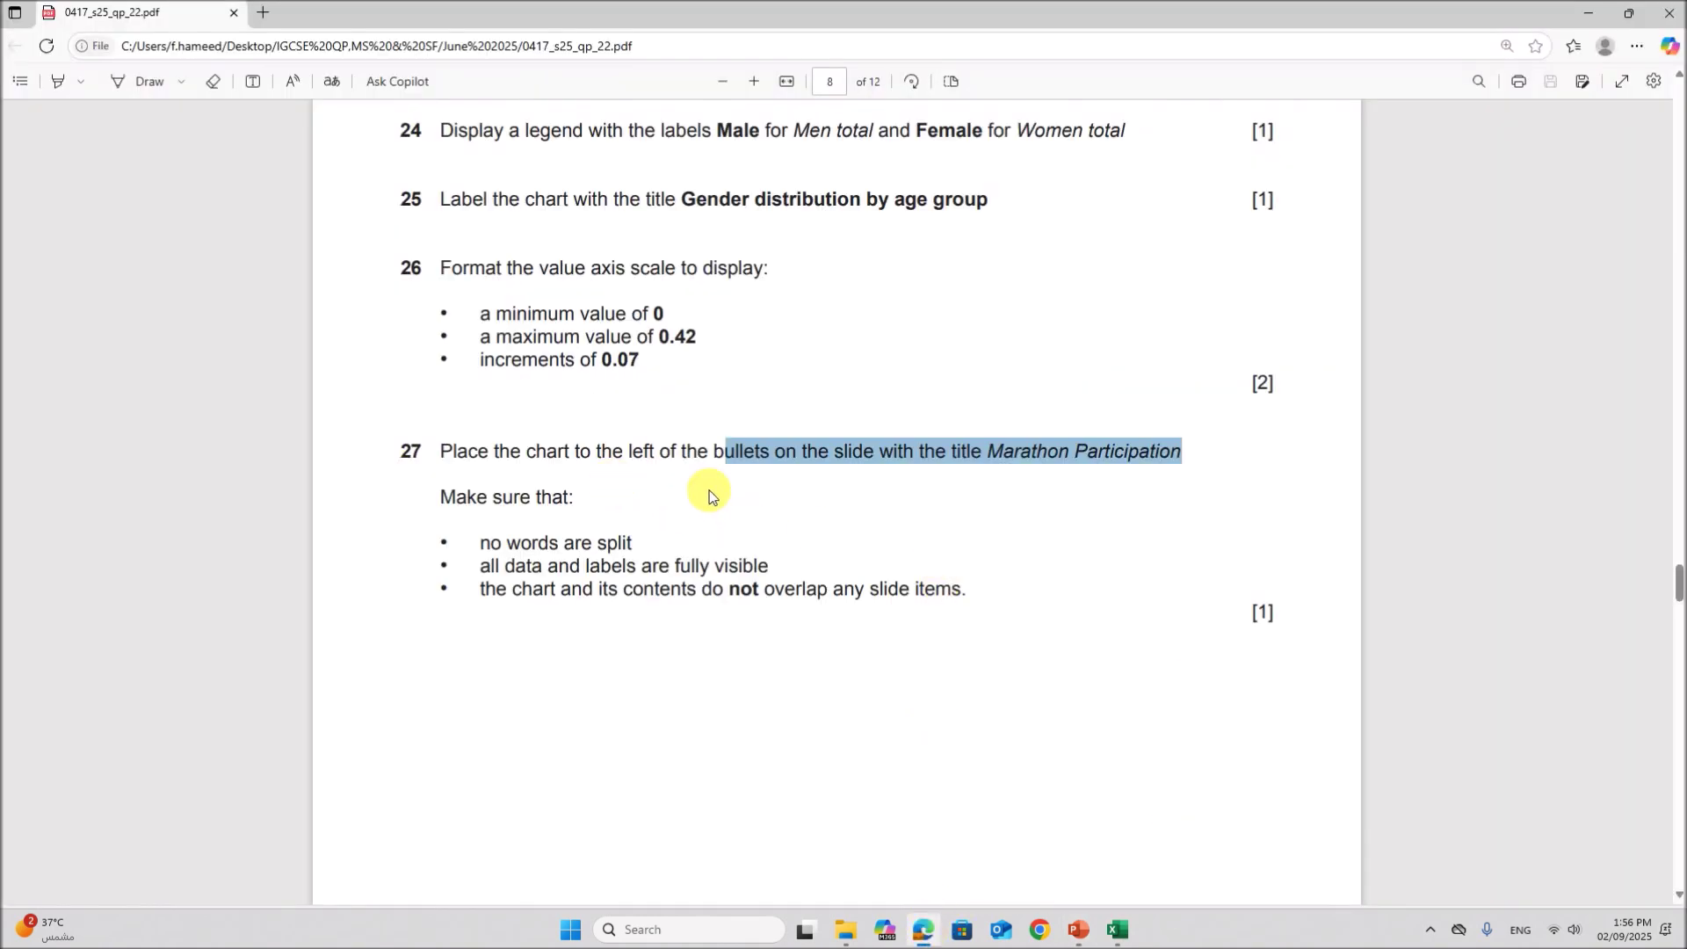
click(1078, 929)
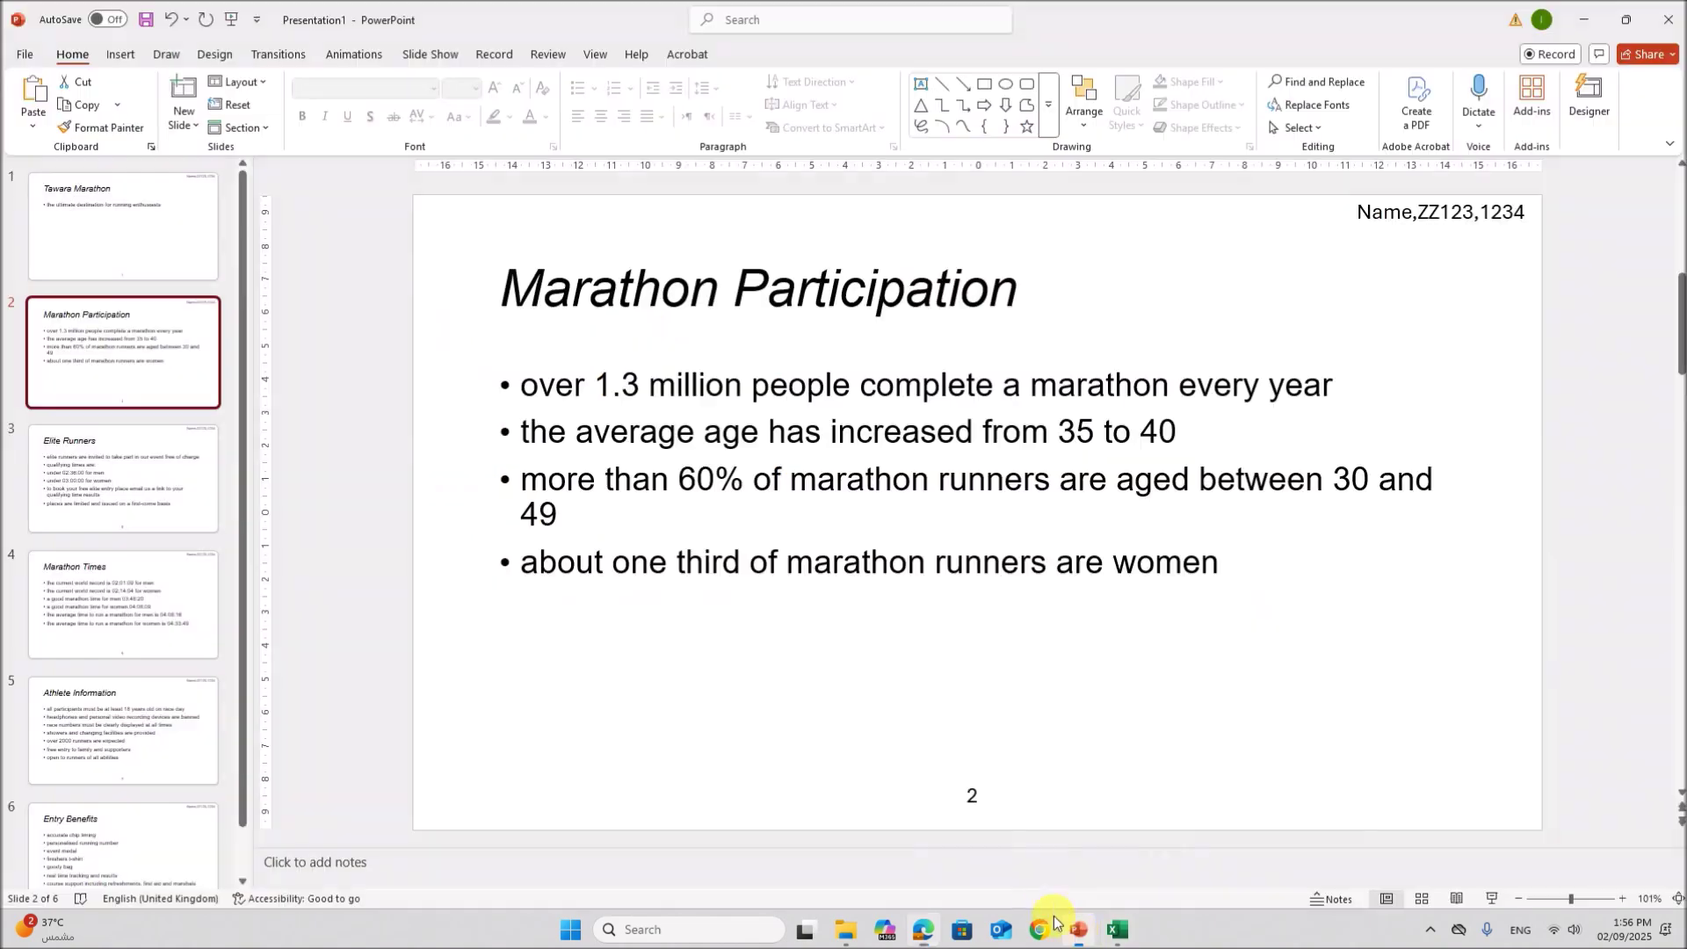
click(650, 563)
drag(490, 565, 1009, 580)
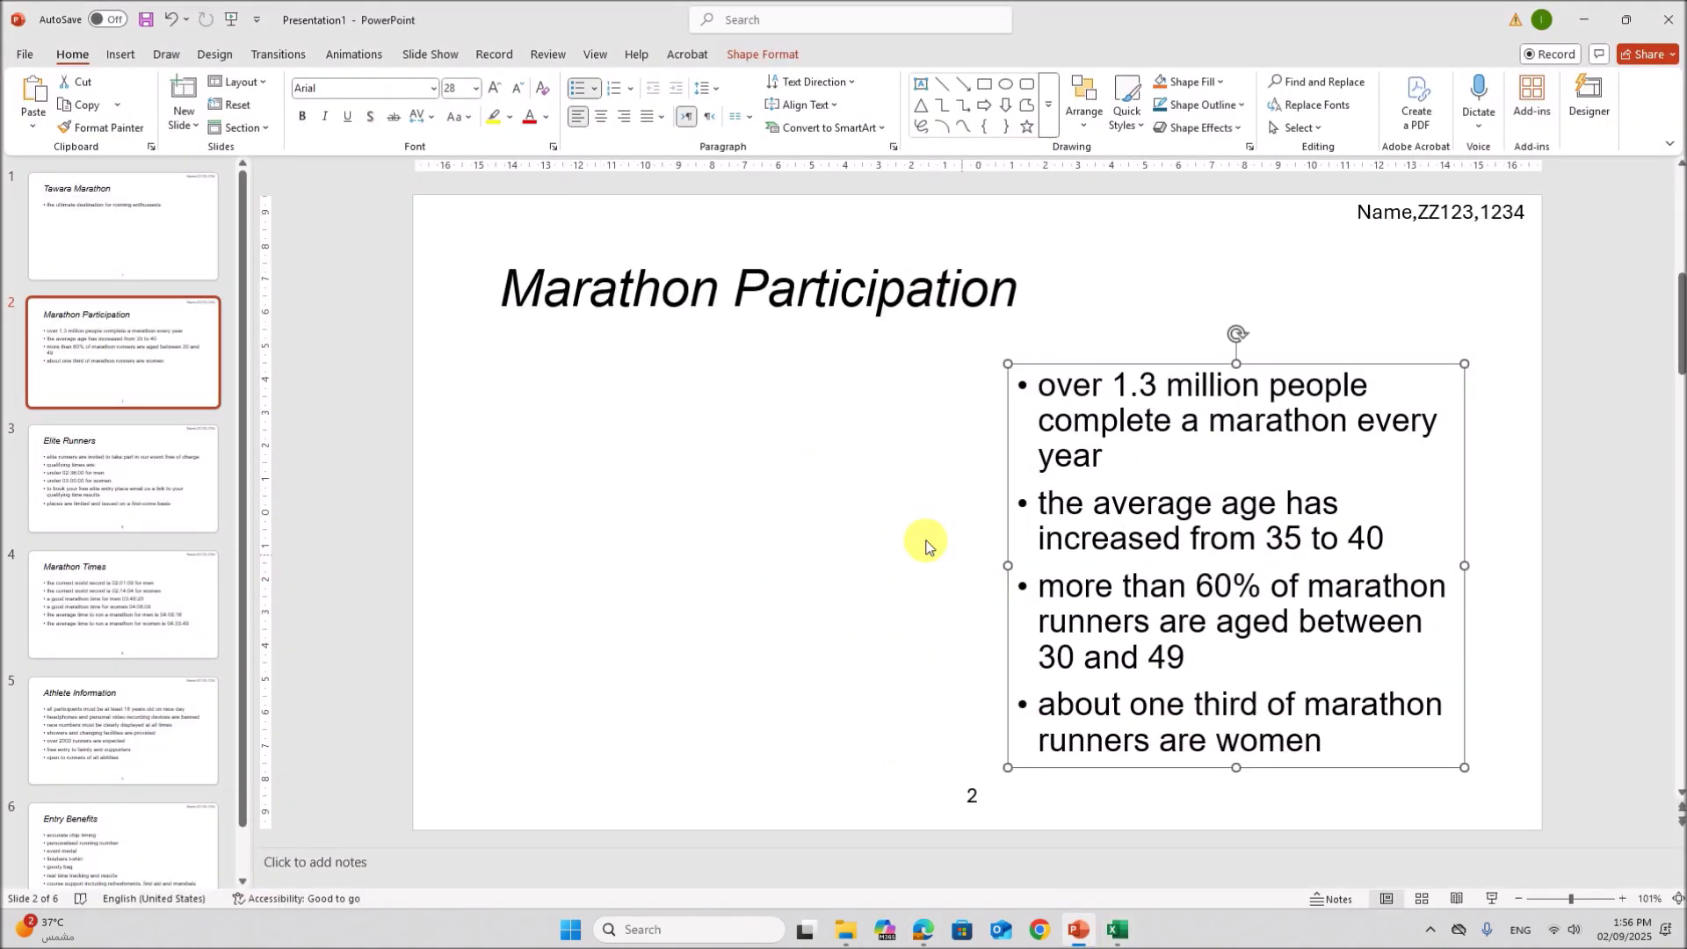
click(659, 497)
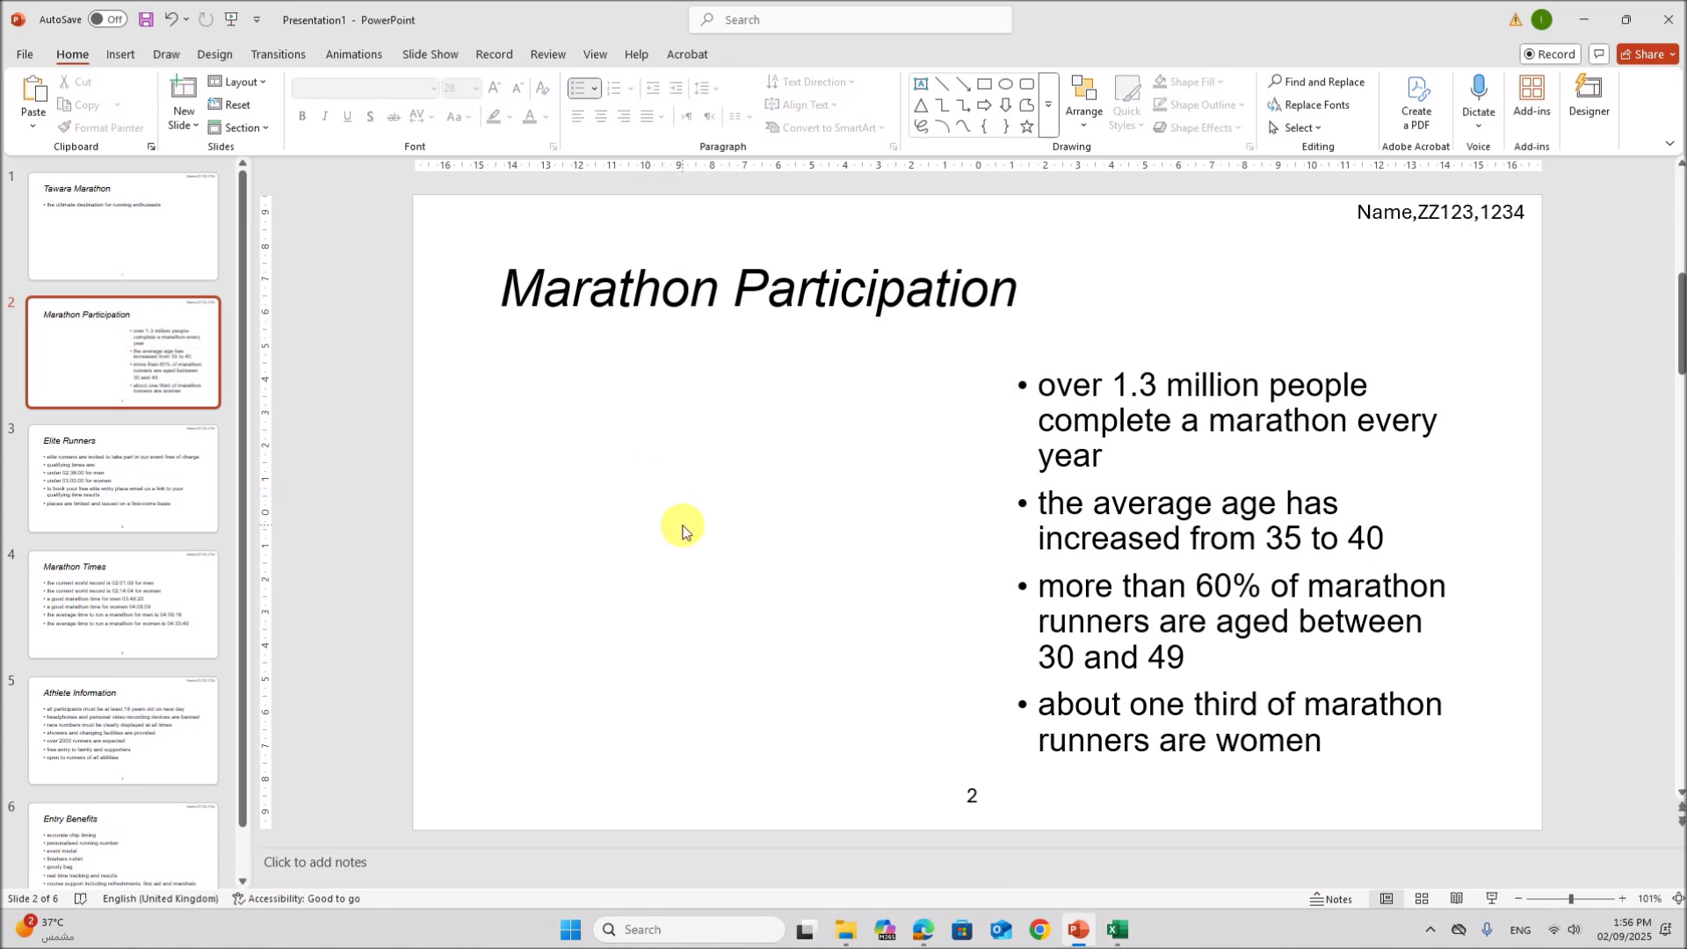
key(ctrl+v)
drag(780, 625, 486, 606)
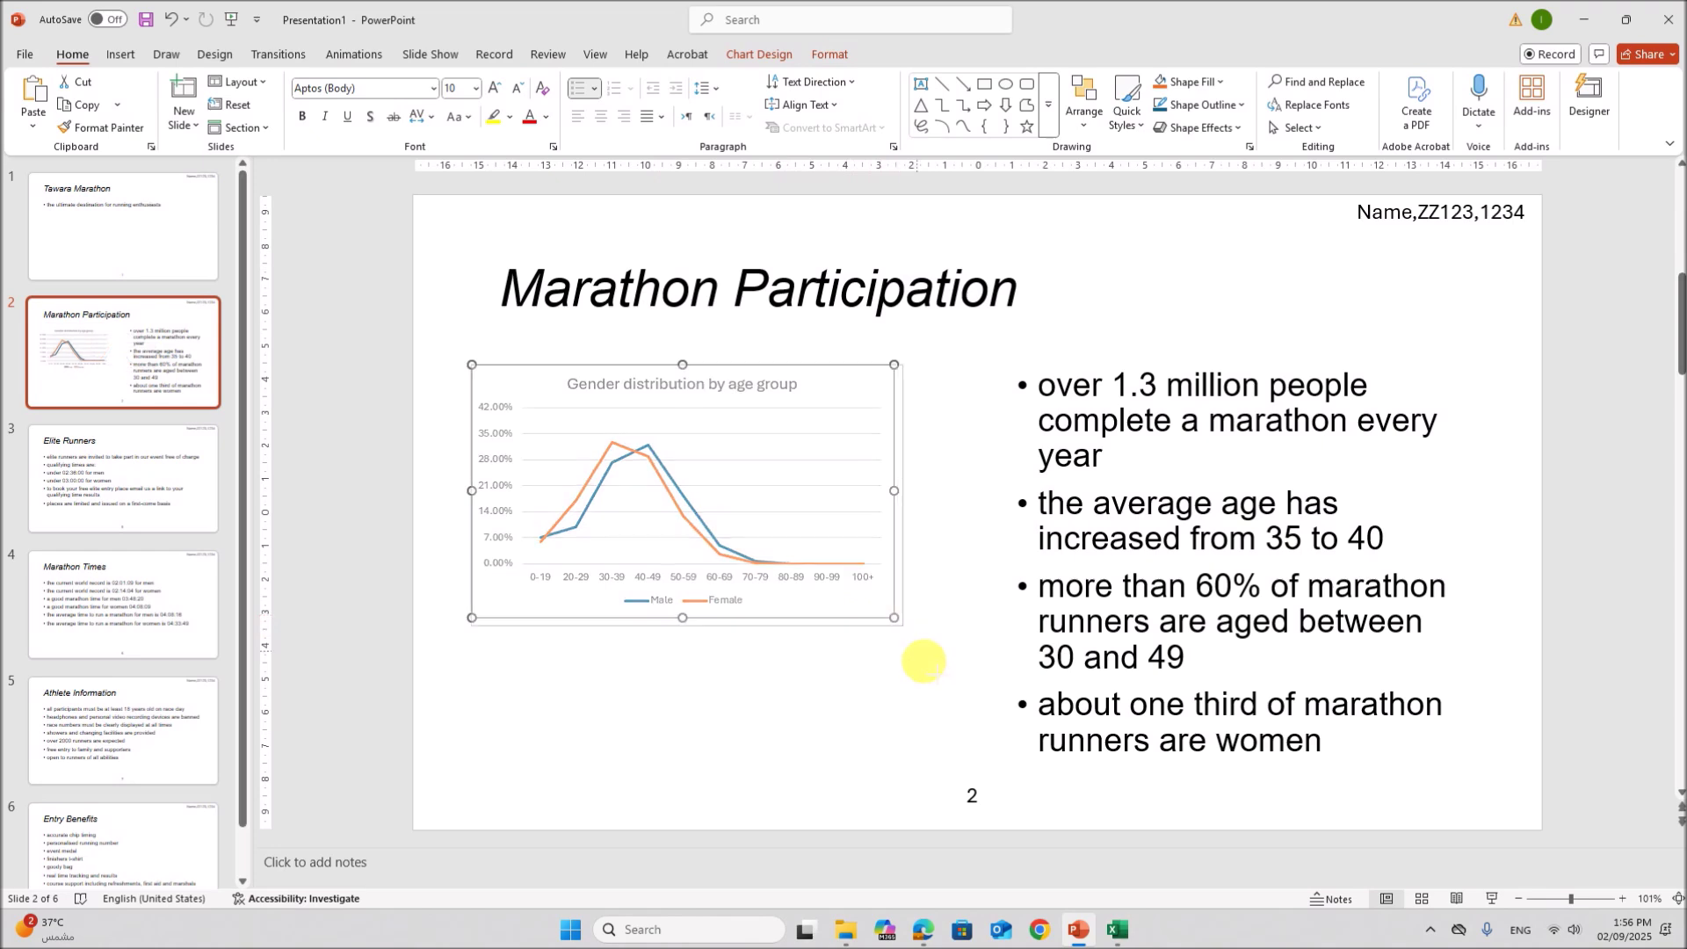
drag(894, 618, 960, 727)
click(851, 818)
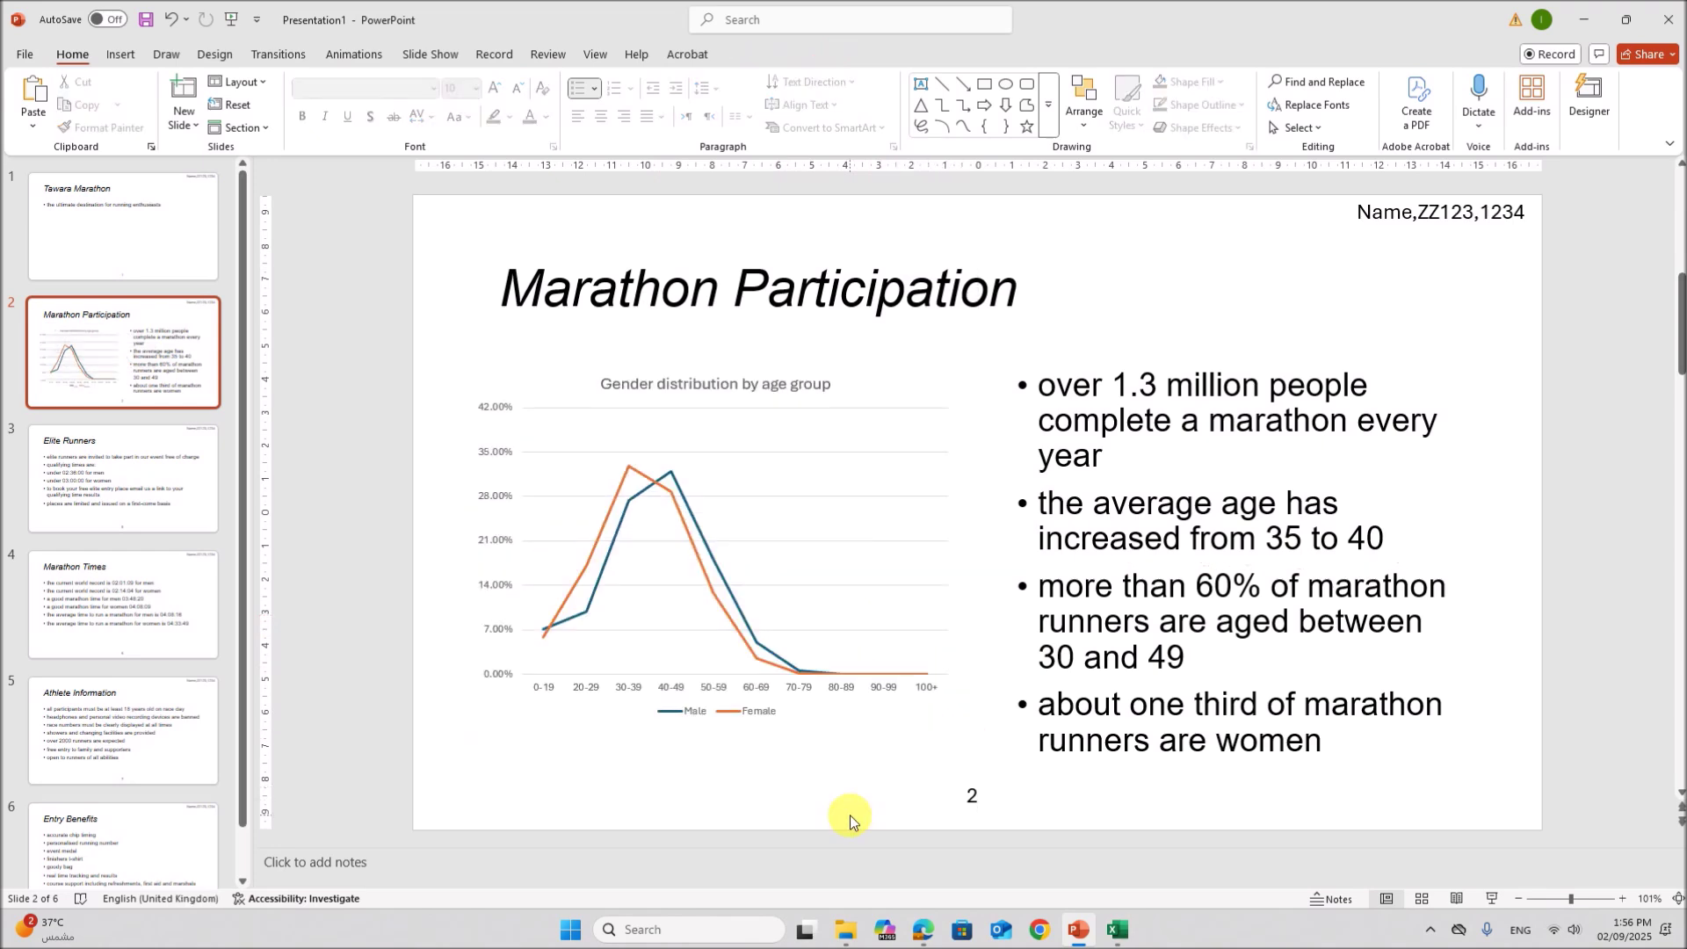
Step: Recheck question 27's requirements: no split words and fully visible chart labels
click(921, 928)
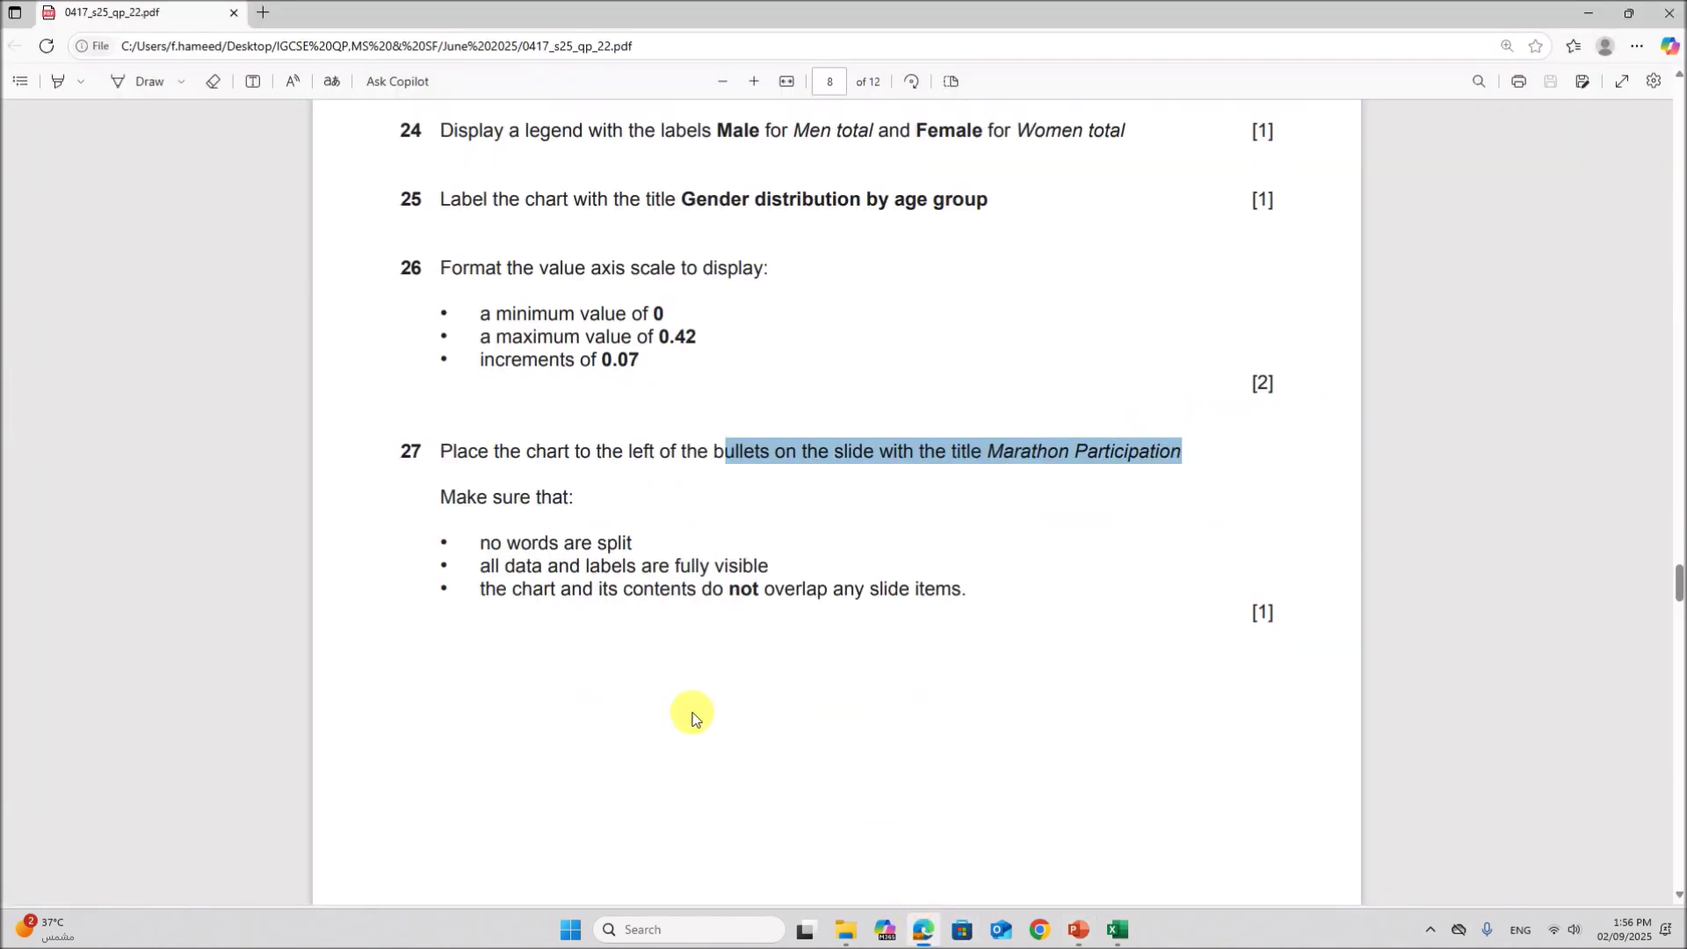
drag(508, 543, 632, 545)
drag(519, 566, 770, 566)
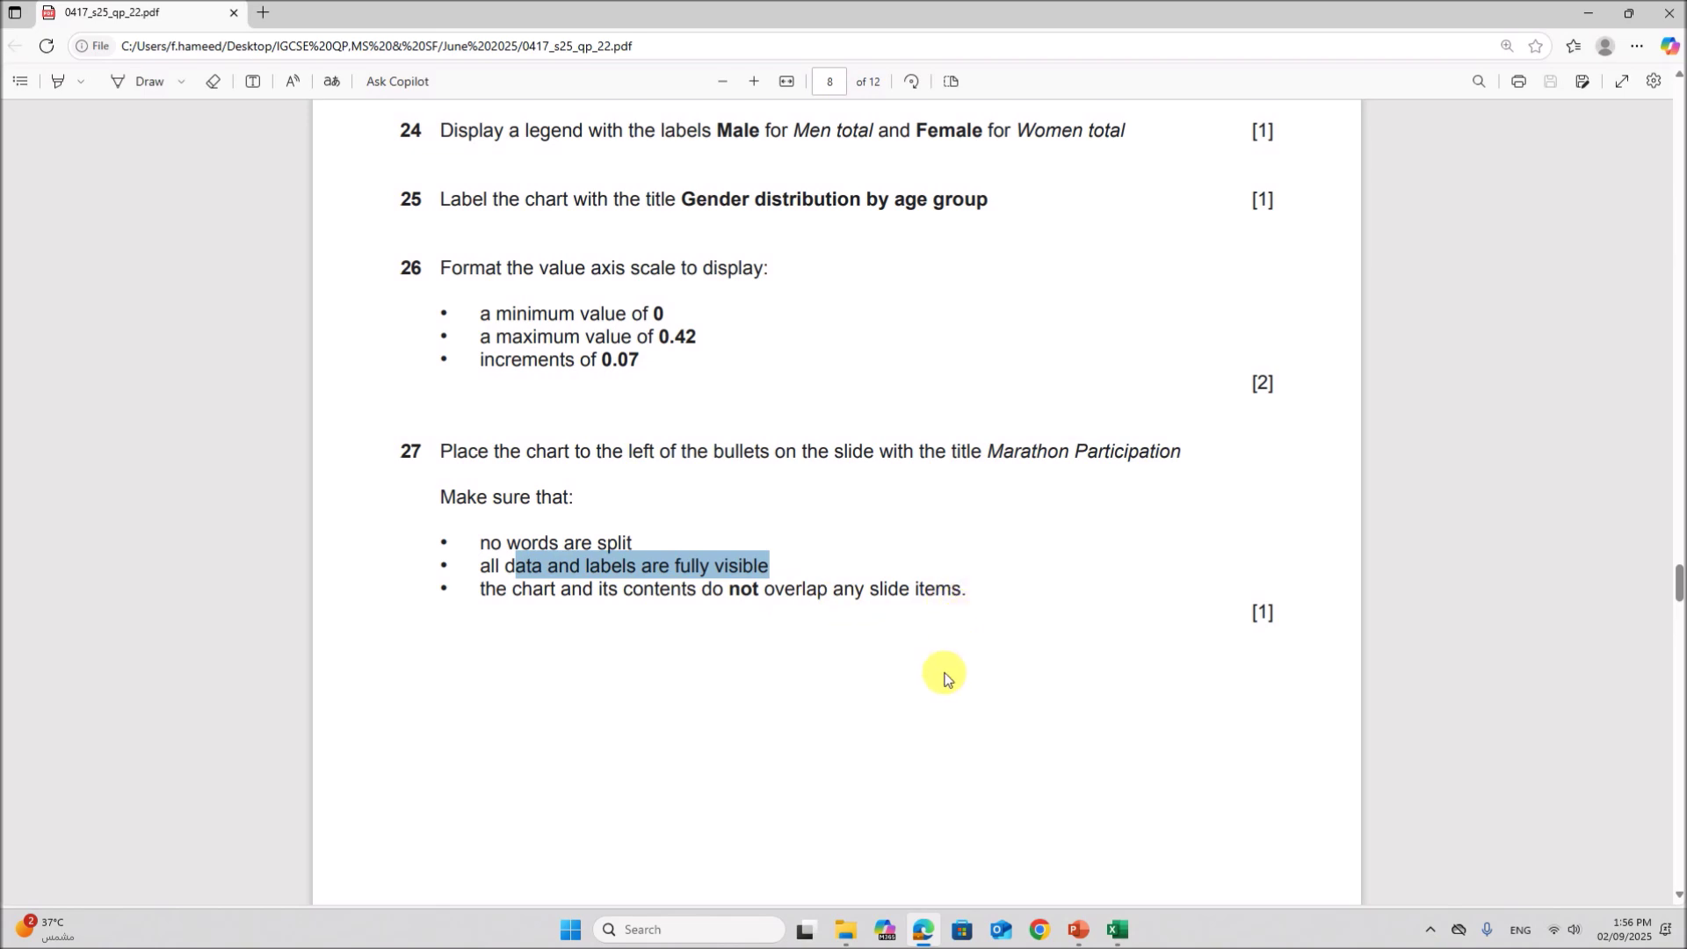
scroll(942, 670, up, 4)
scroll(945, 679, down, 4)
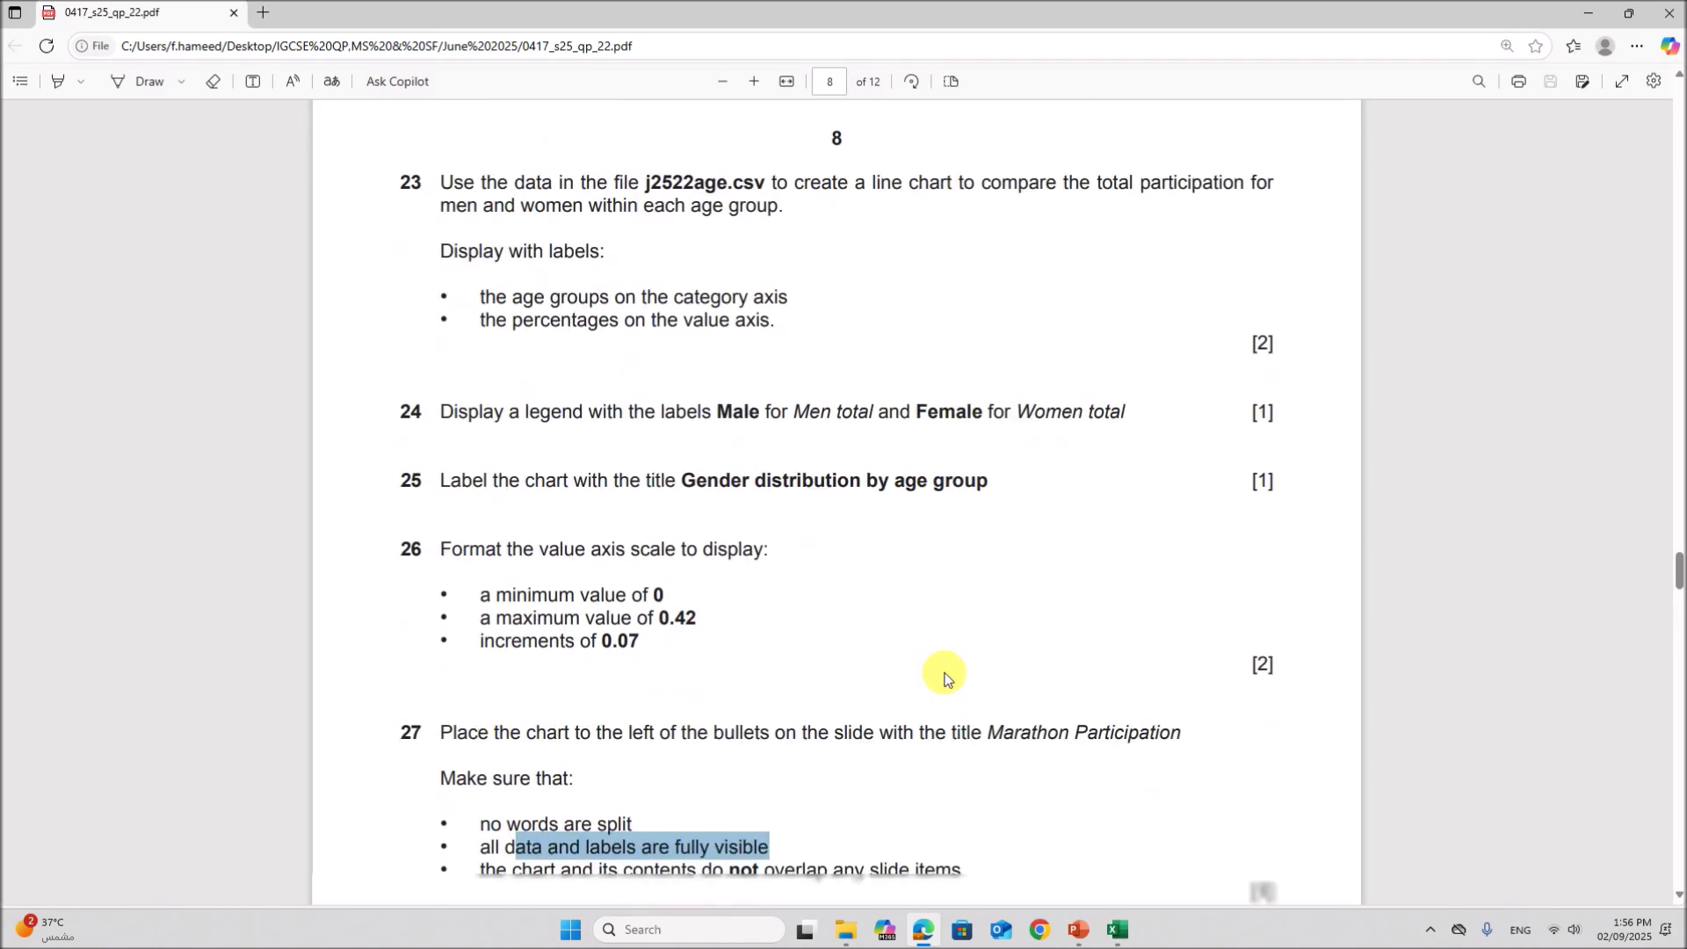
click(1078, 929)
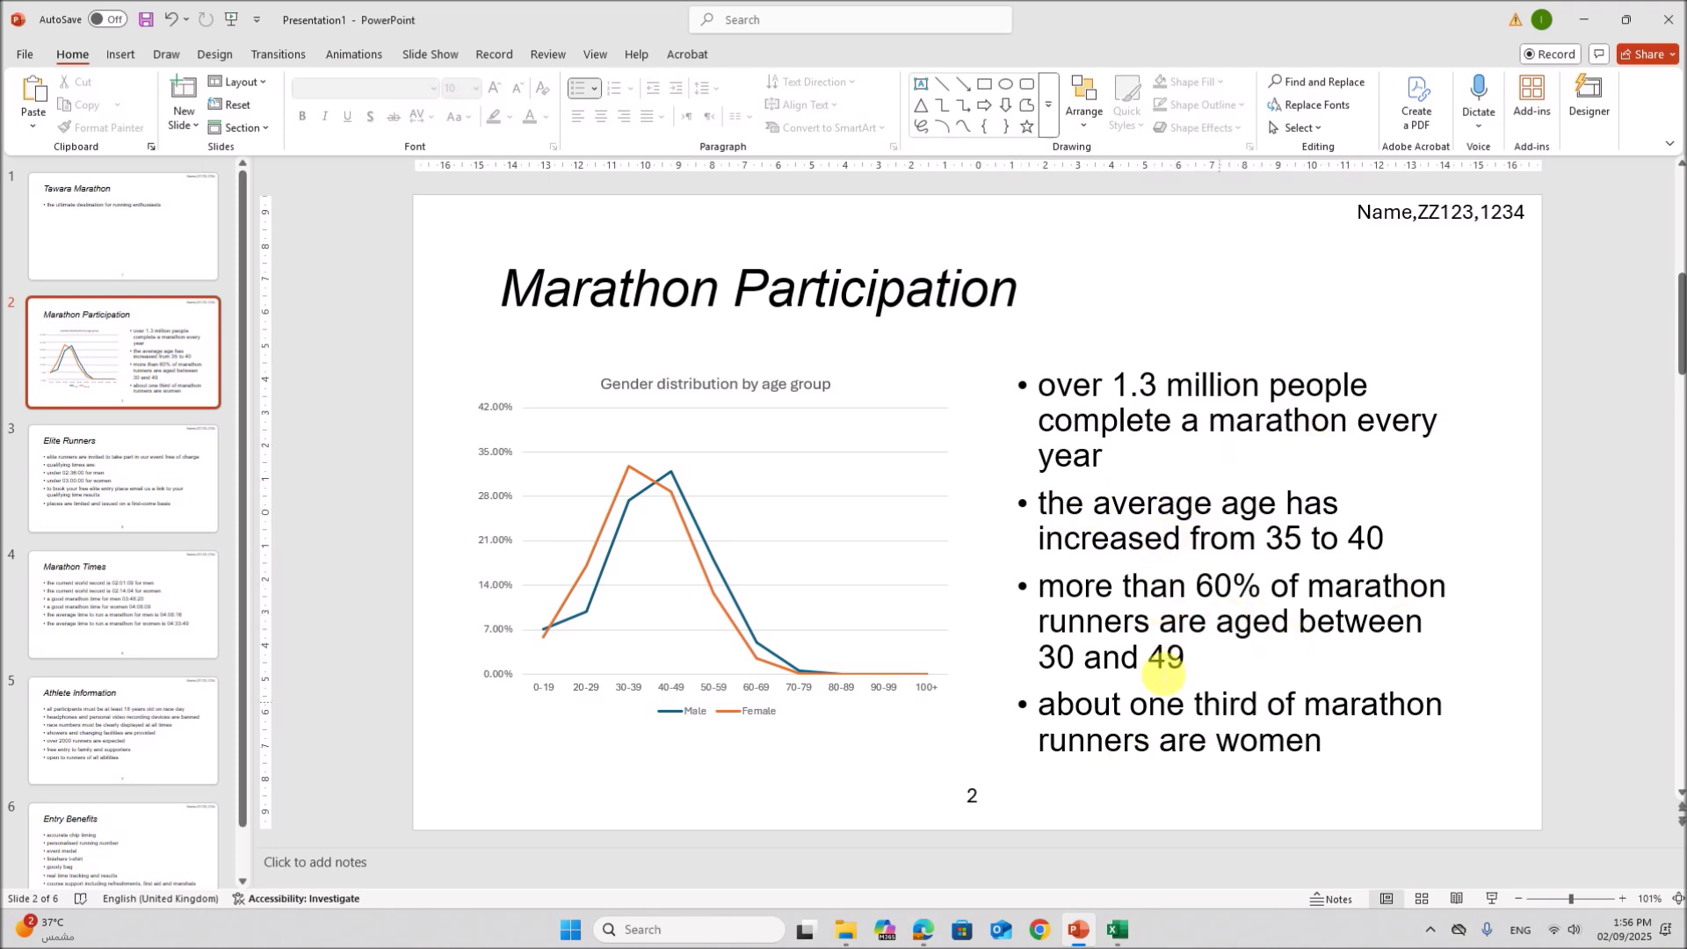
click(937, 932)
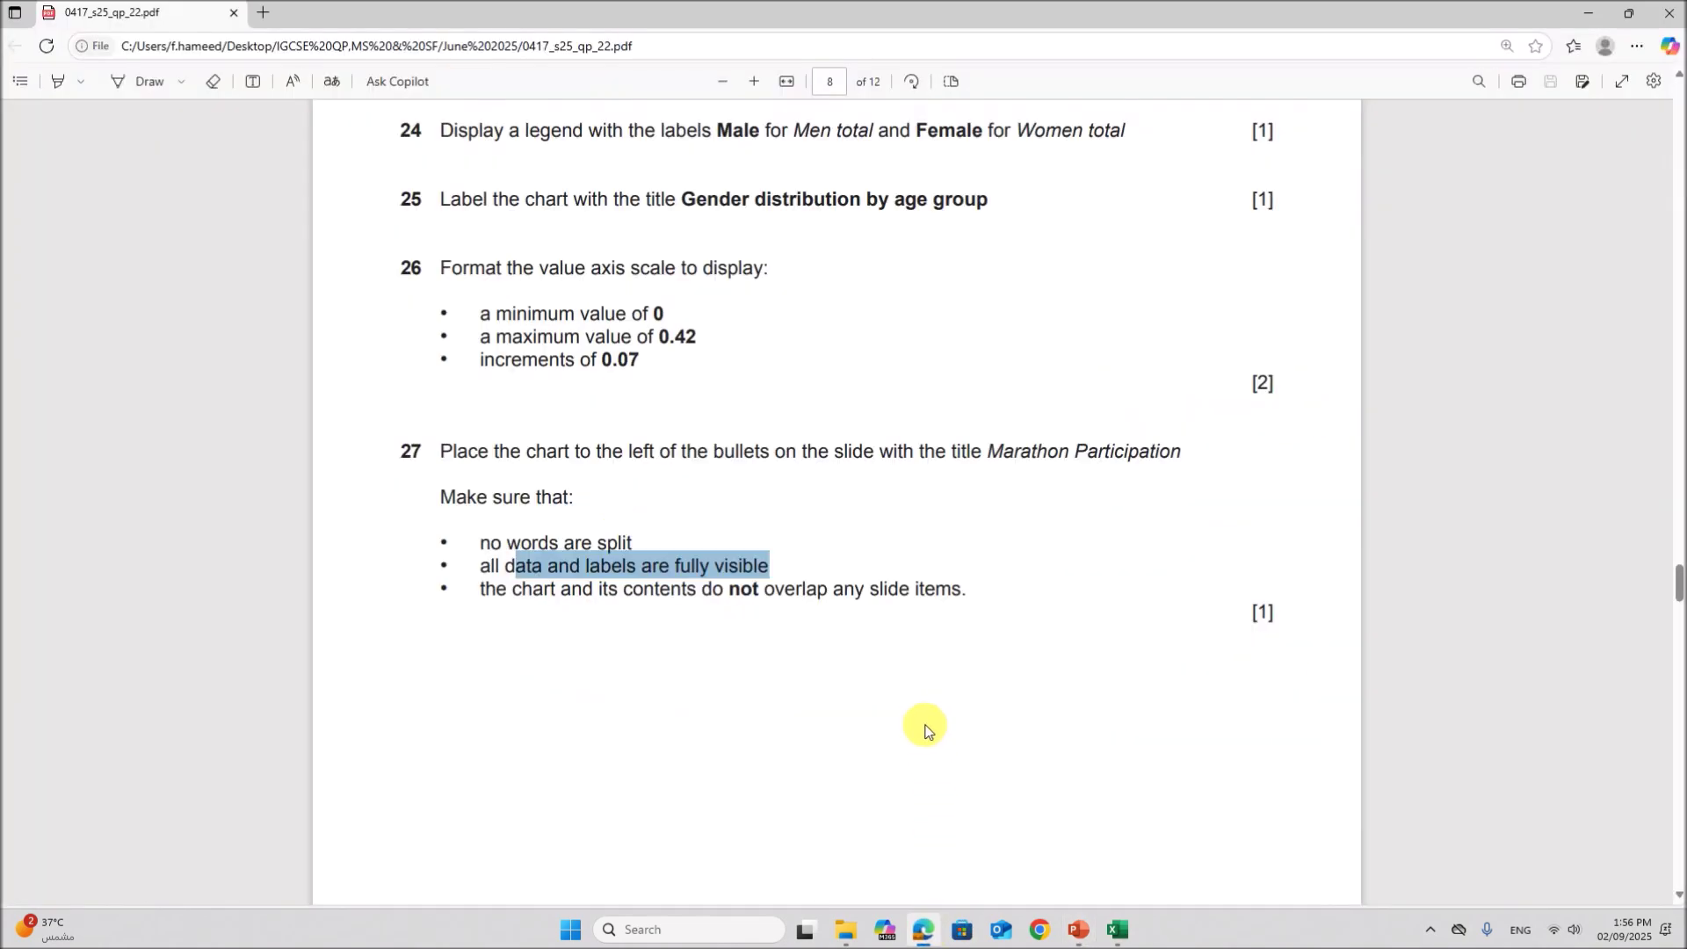
scroll(925, 729, down, 12)
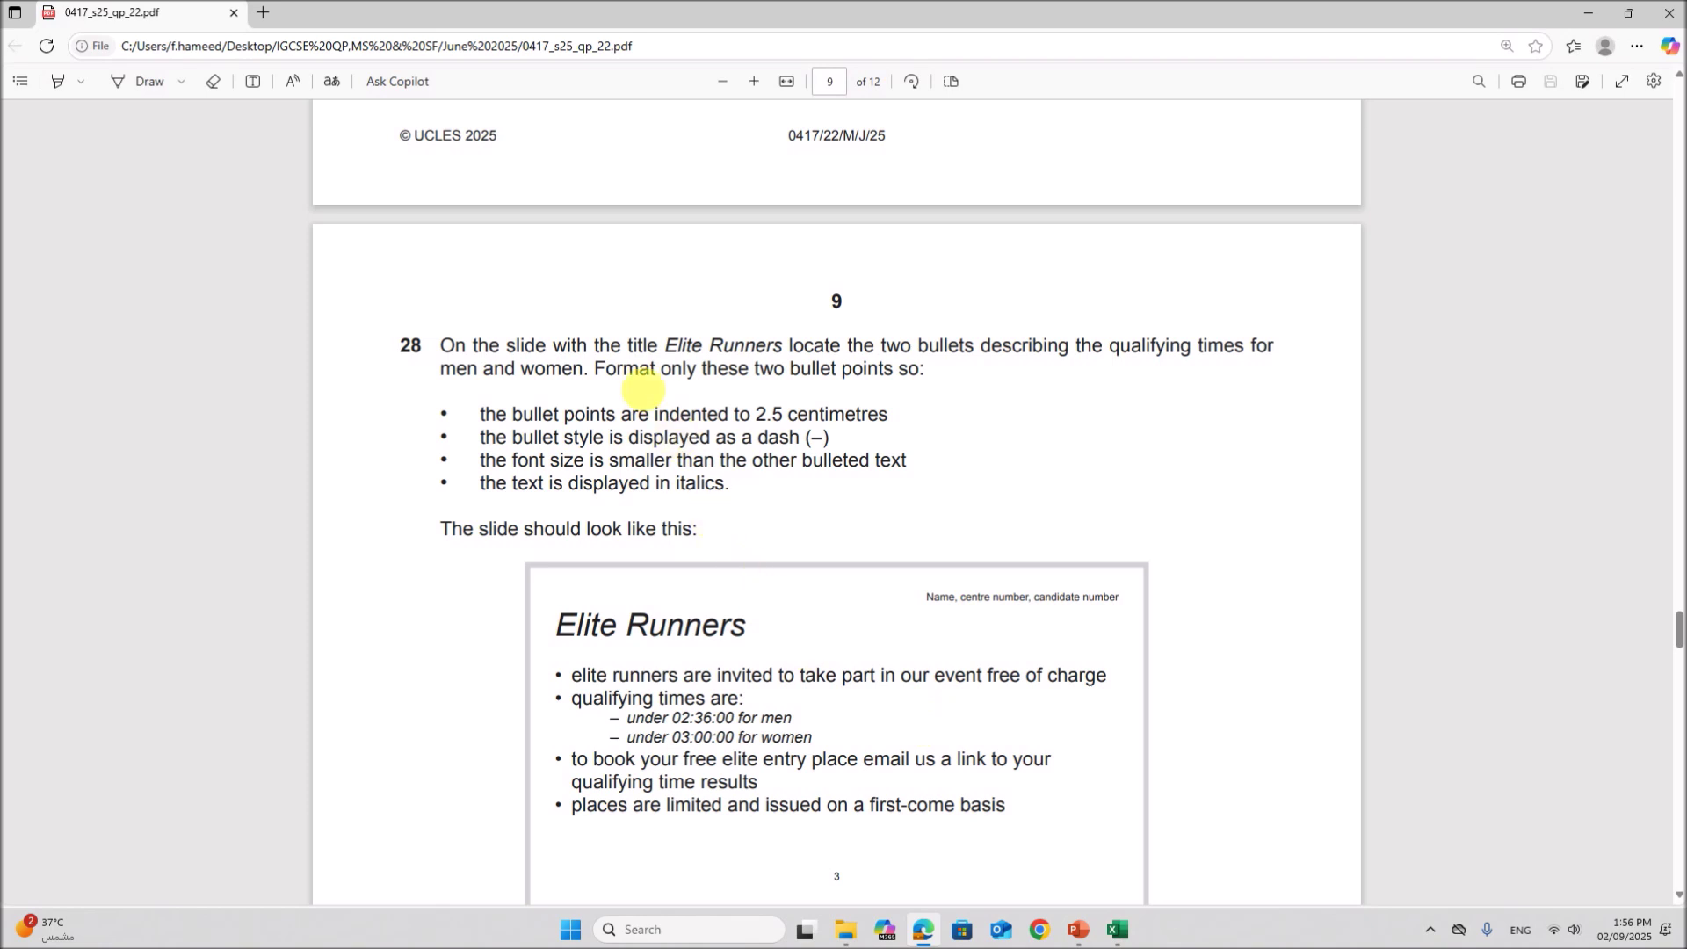
Step: Read question 28's four formatting requirements for the two Elite Runners qualifying-time bullets
drag(722, 346, 1278, 354)
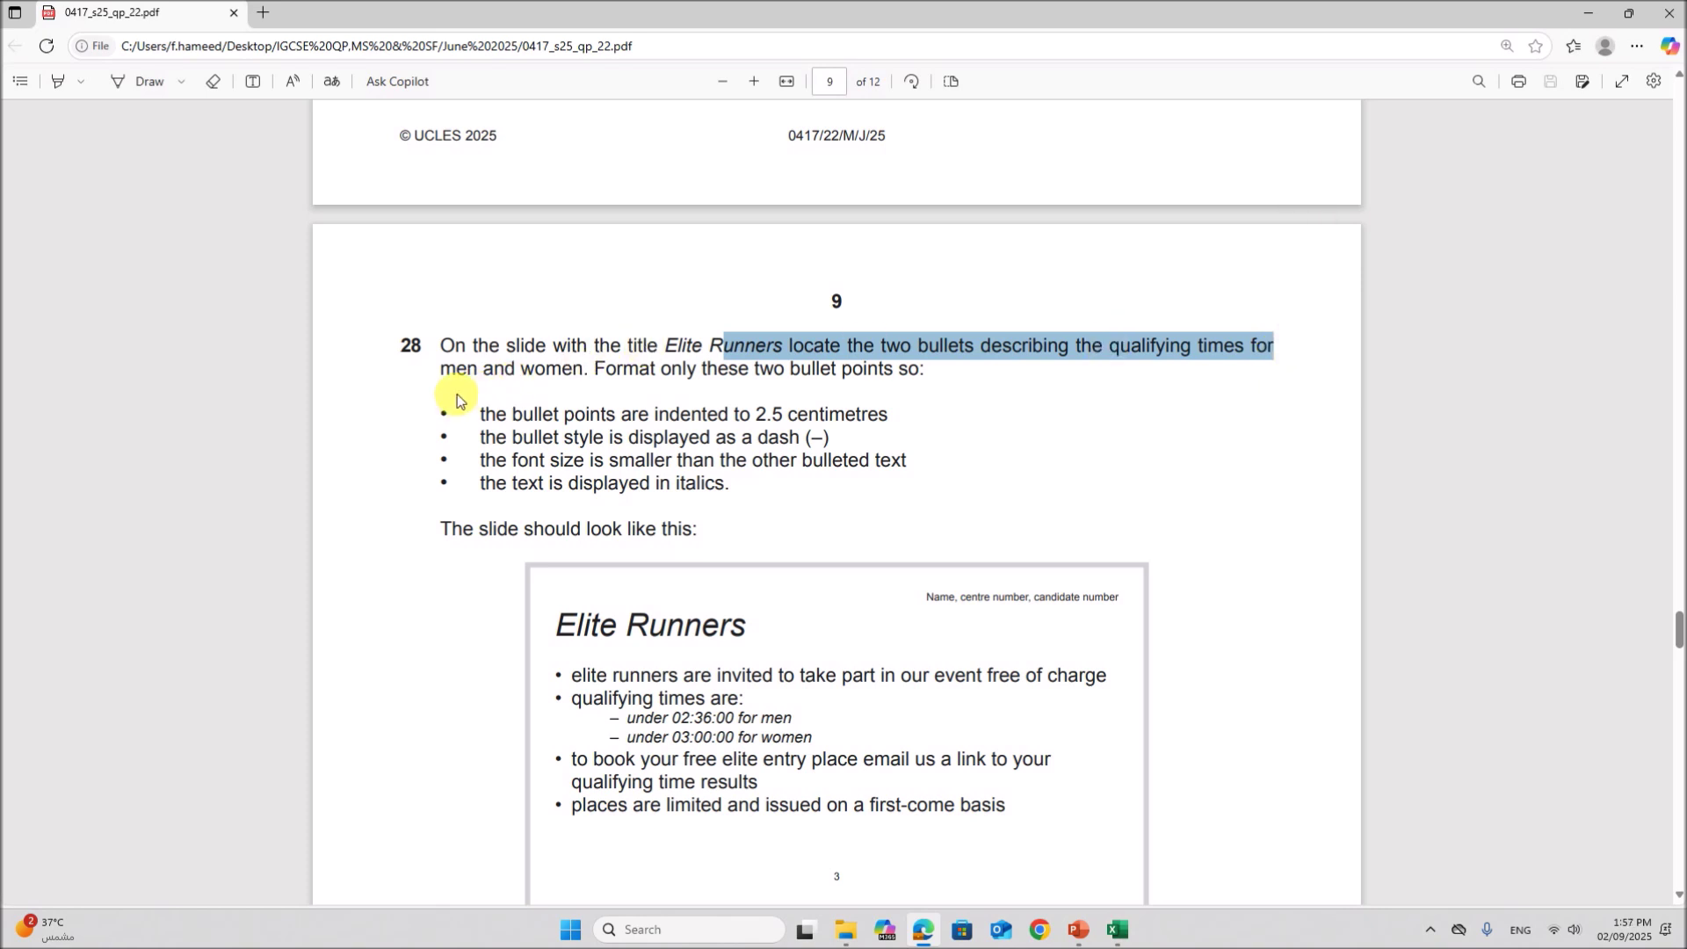
drag(596, 369, 937, 400)
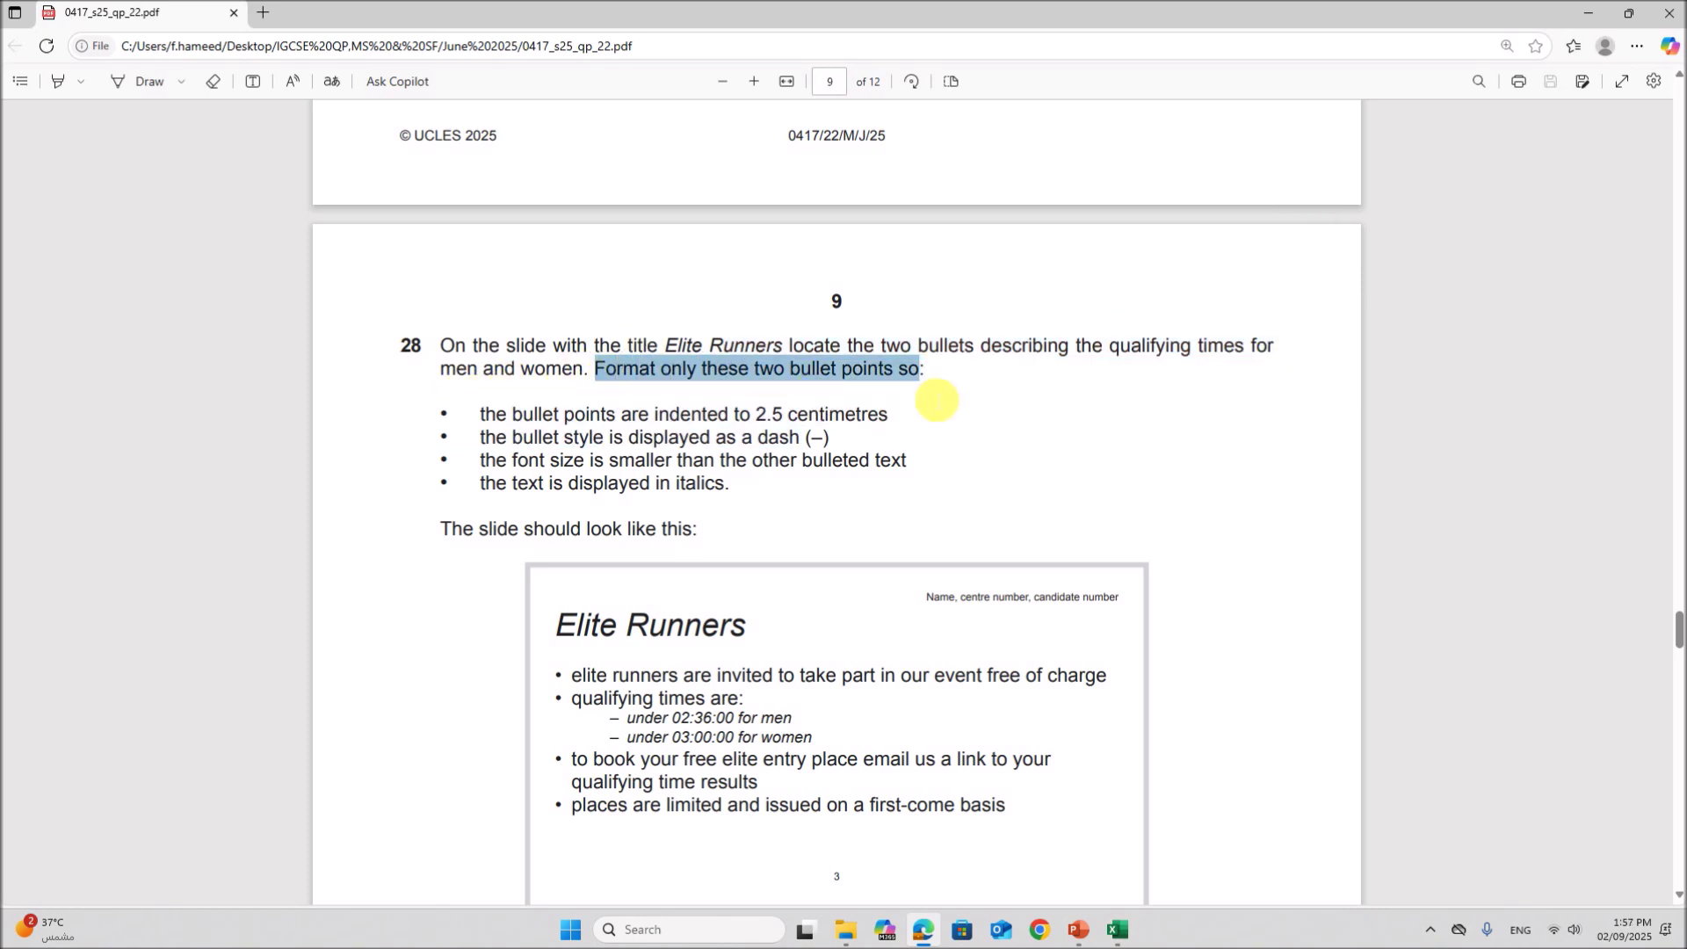
drag(482, 413, 718, 494)
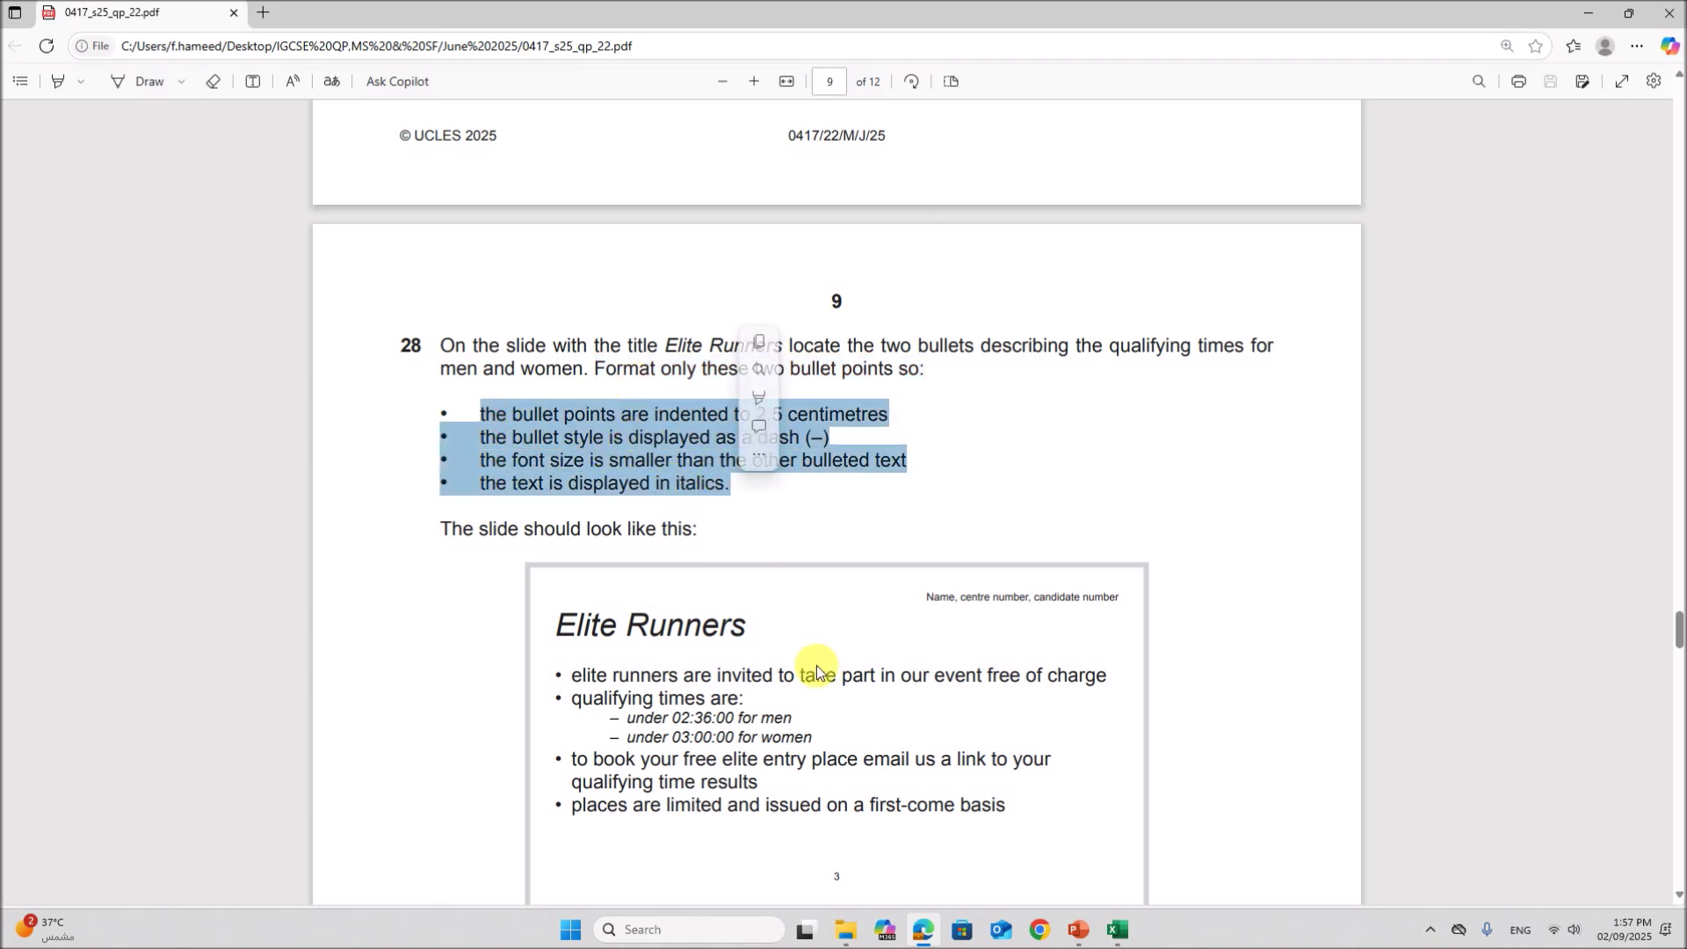
scroll(804, 668, down, 1)
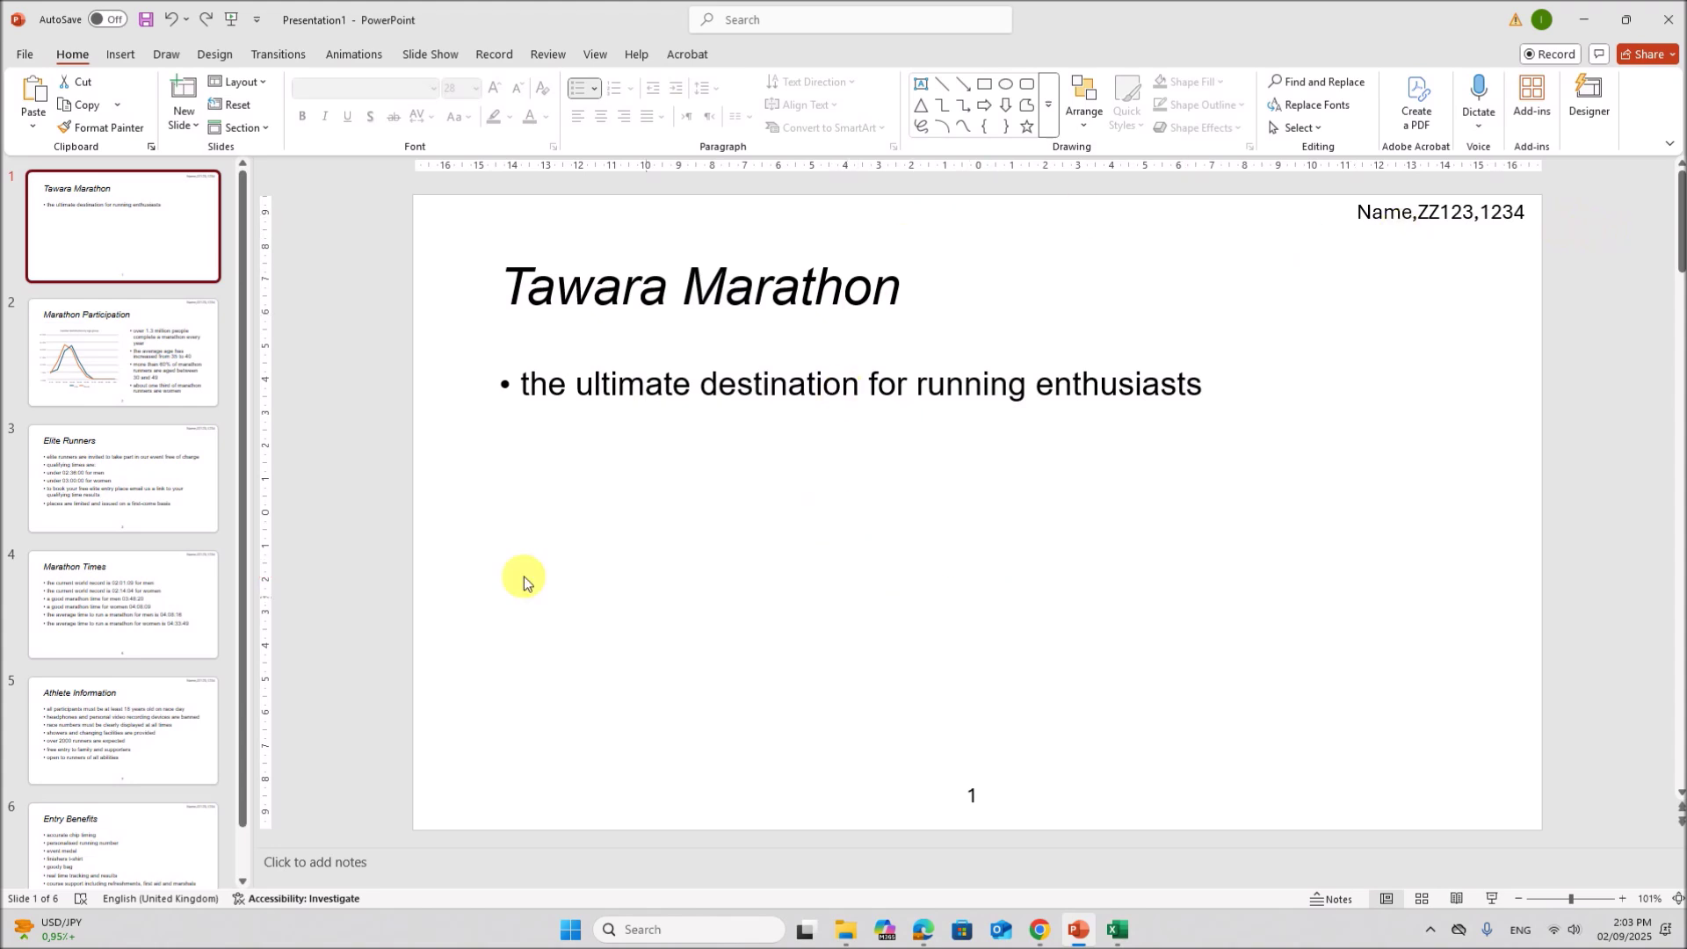
Step: On the Elite Runners slide, demote the two qualifying-time bullets by two list levels
click(128, 500)
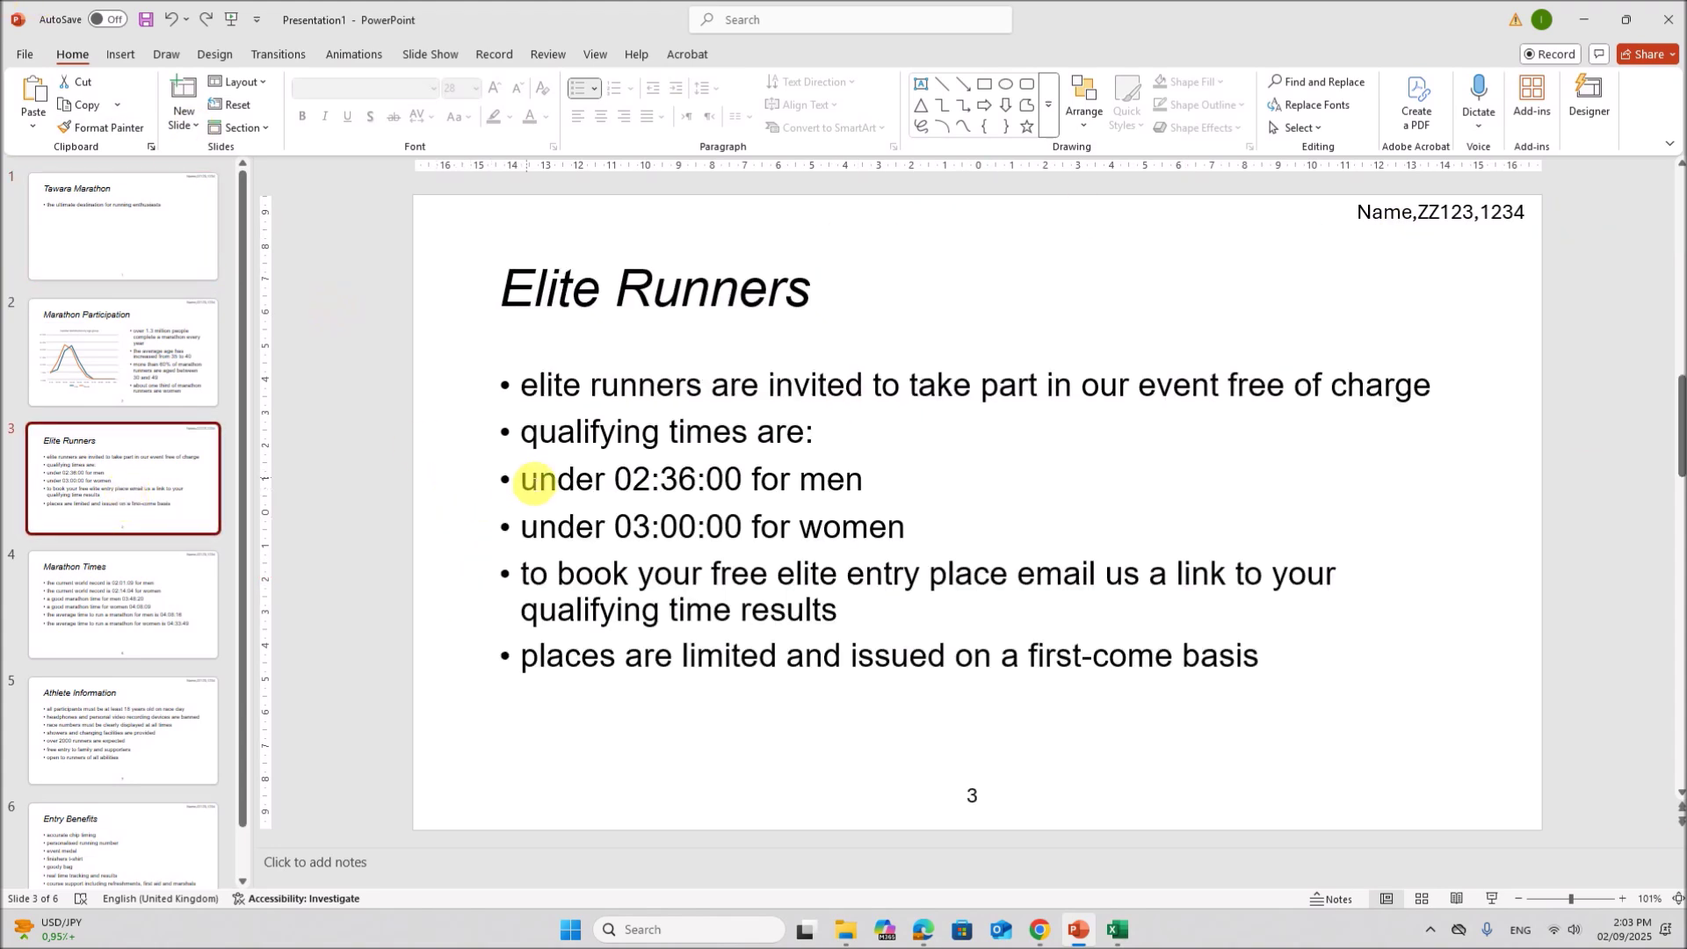
drag(526, 488, 894, 542)
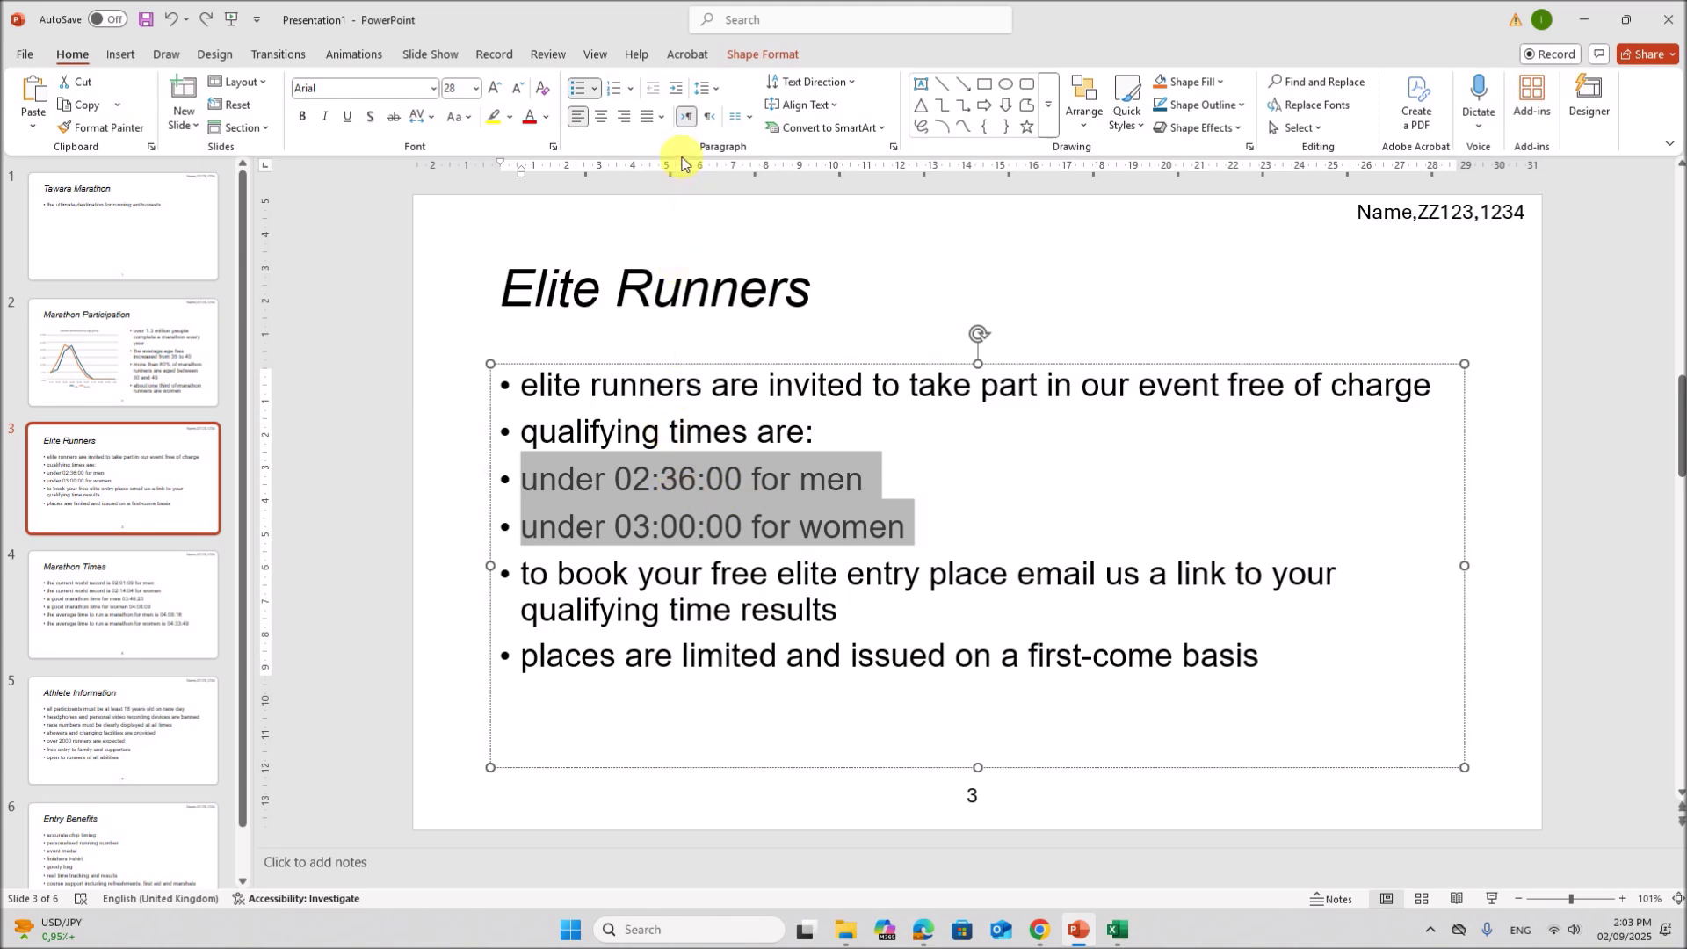
click(676, 92)
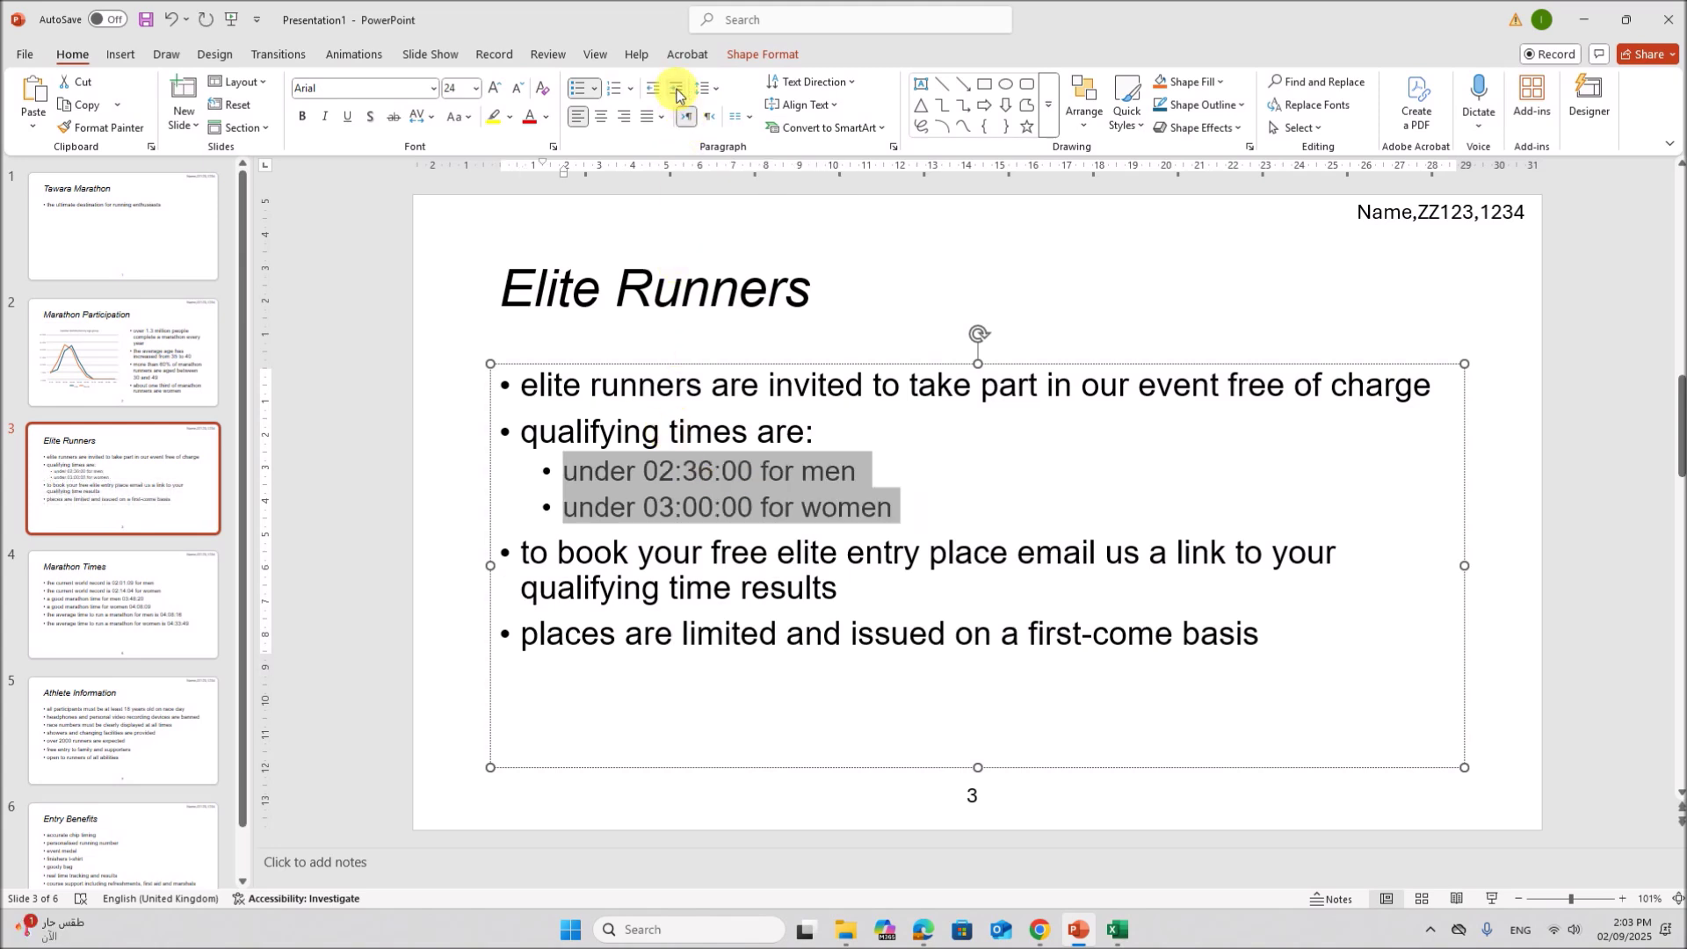
click(677, 92)
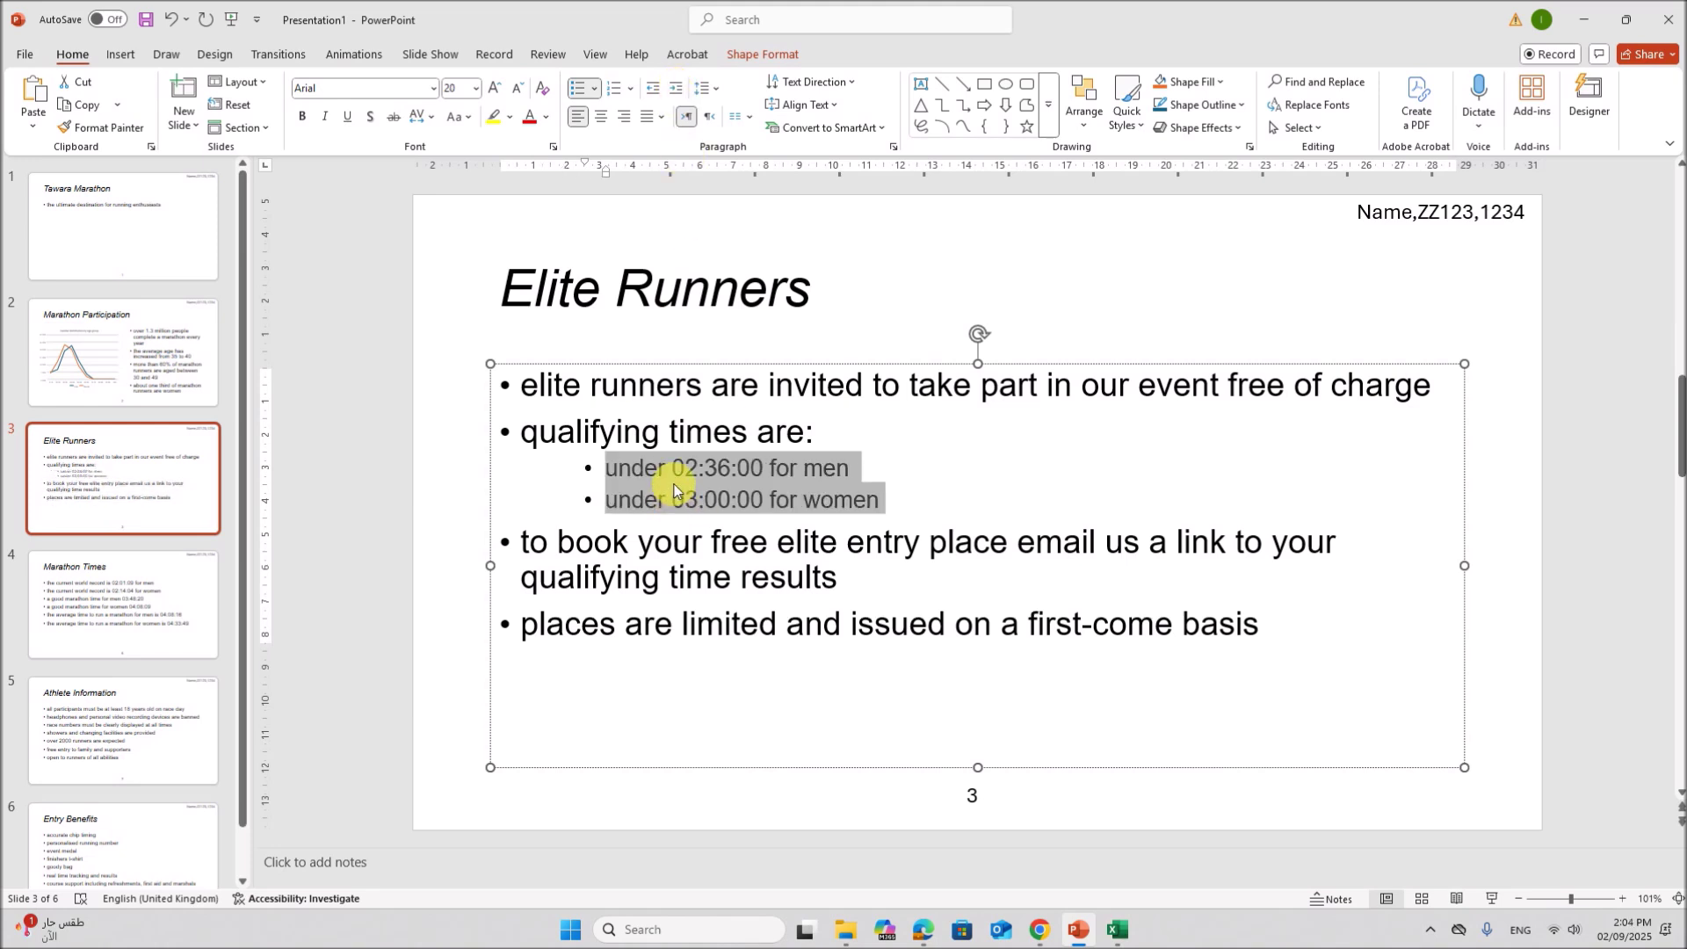
Step: Set the two bullets' Before text indentation to 2.5 cm in the Paragraph settings
right_click(673, 483)
click(730, 601)
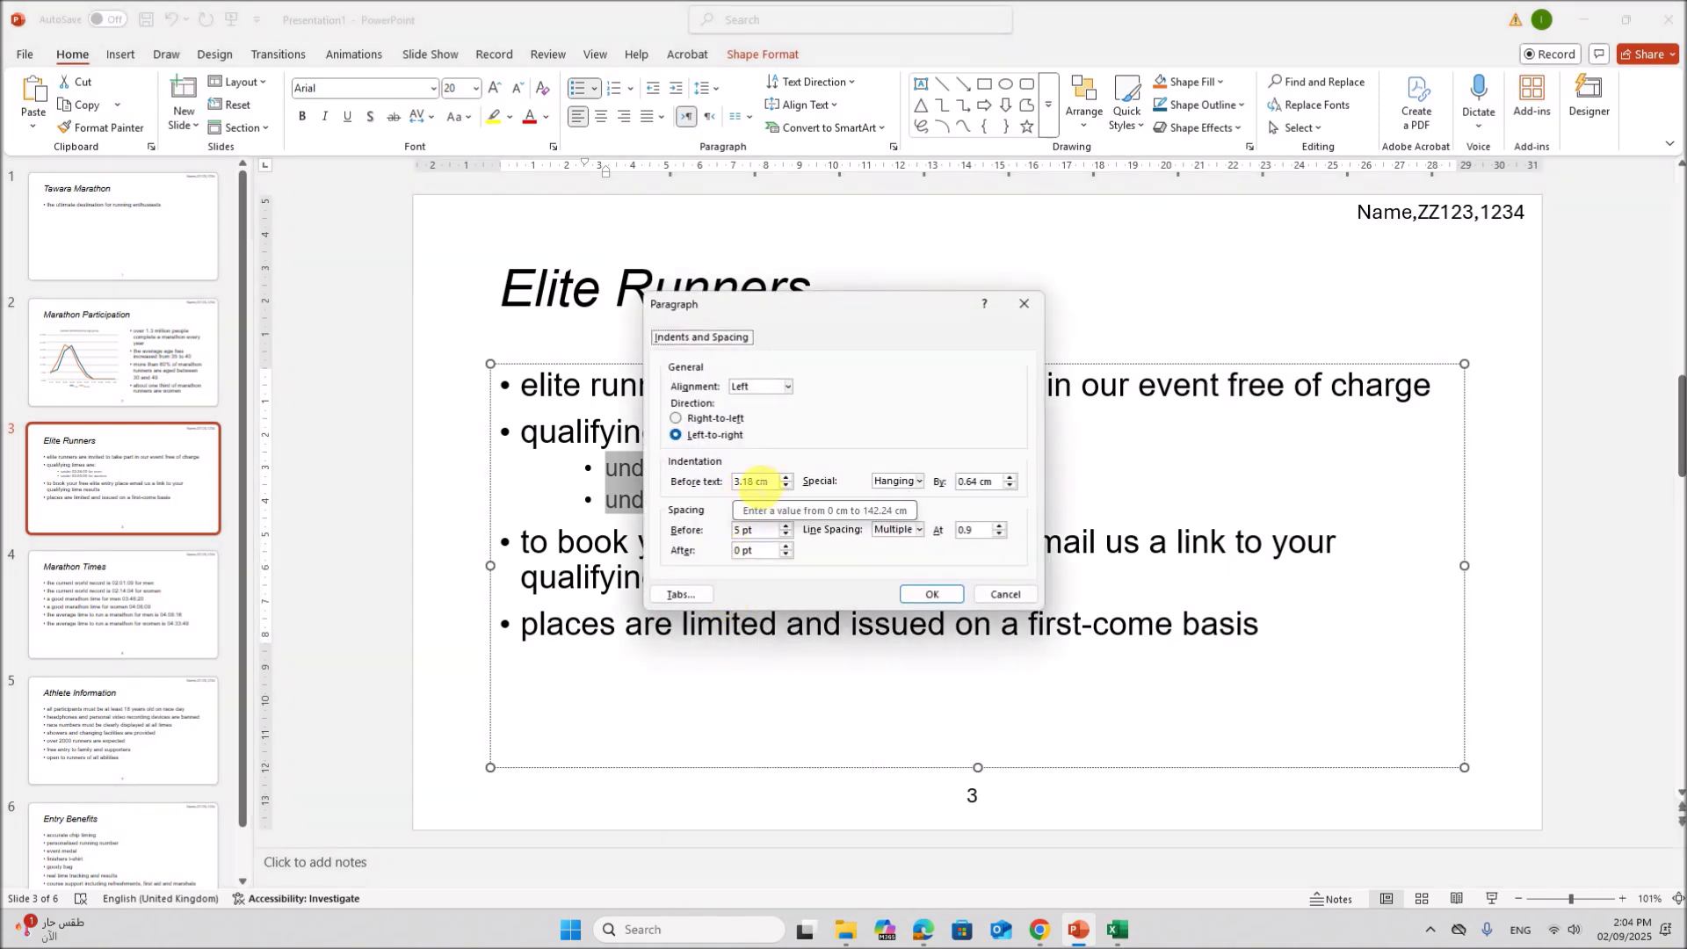
double_click(747, 482)
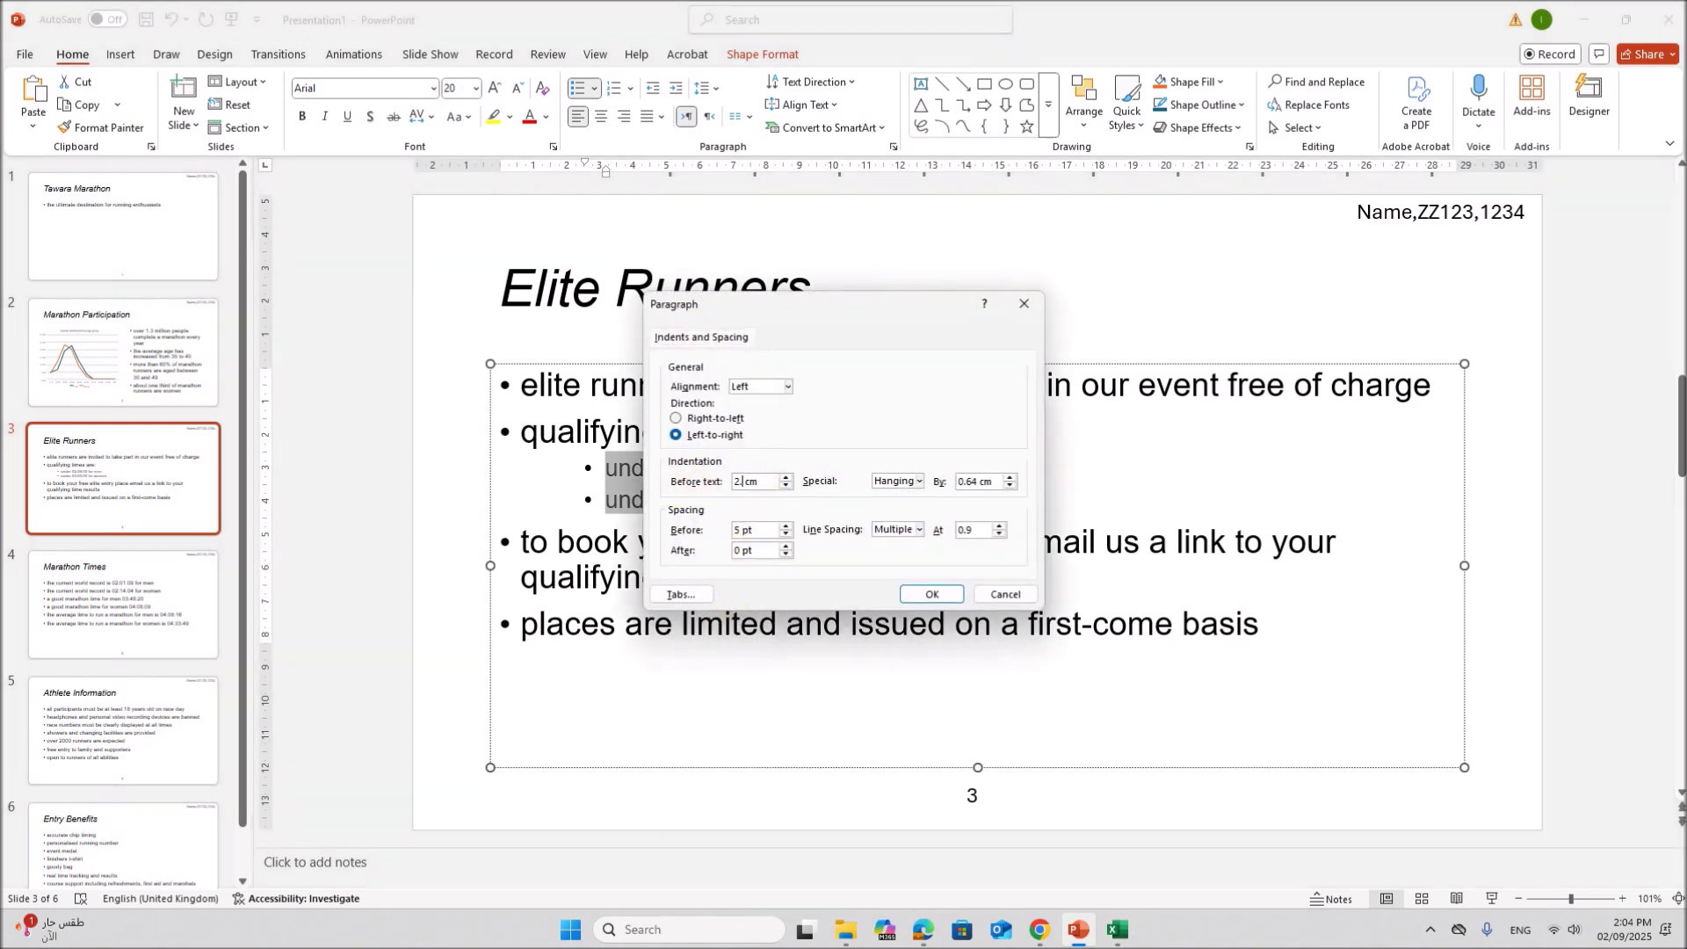
click(912, 607)
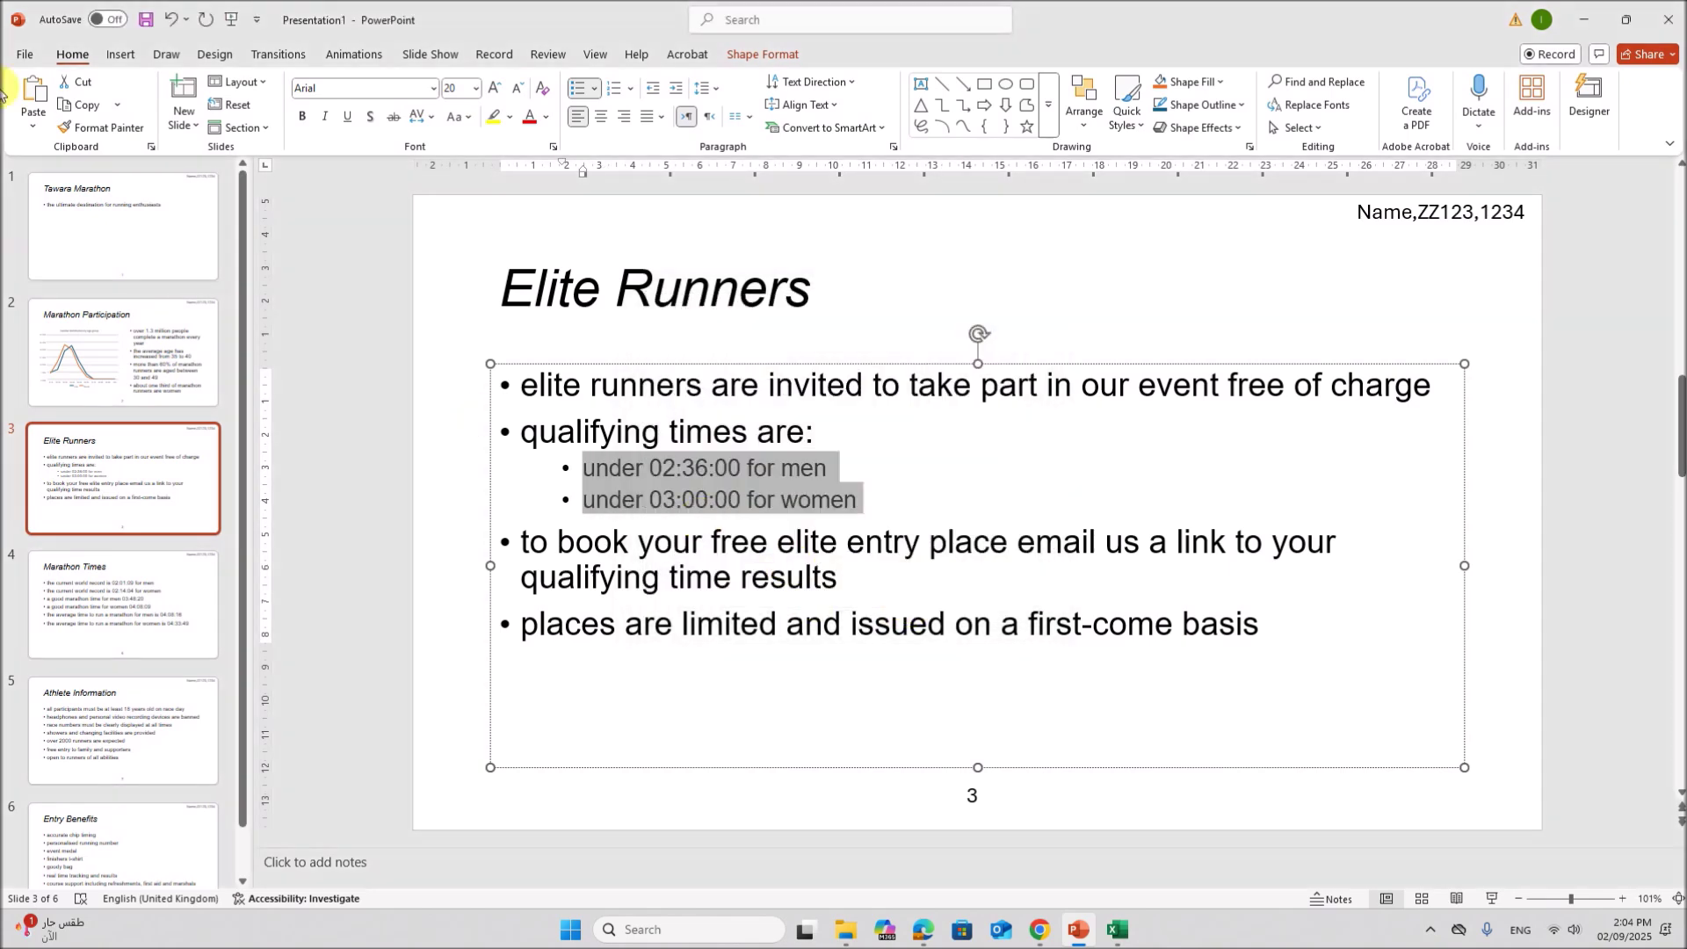
click(921, 935)
Step: Note question 28's 2.5 cm indent and dash bullet requirements
drag(708, 326, 895, 327)
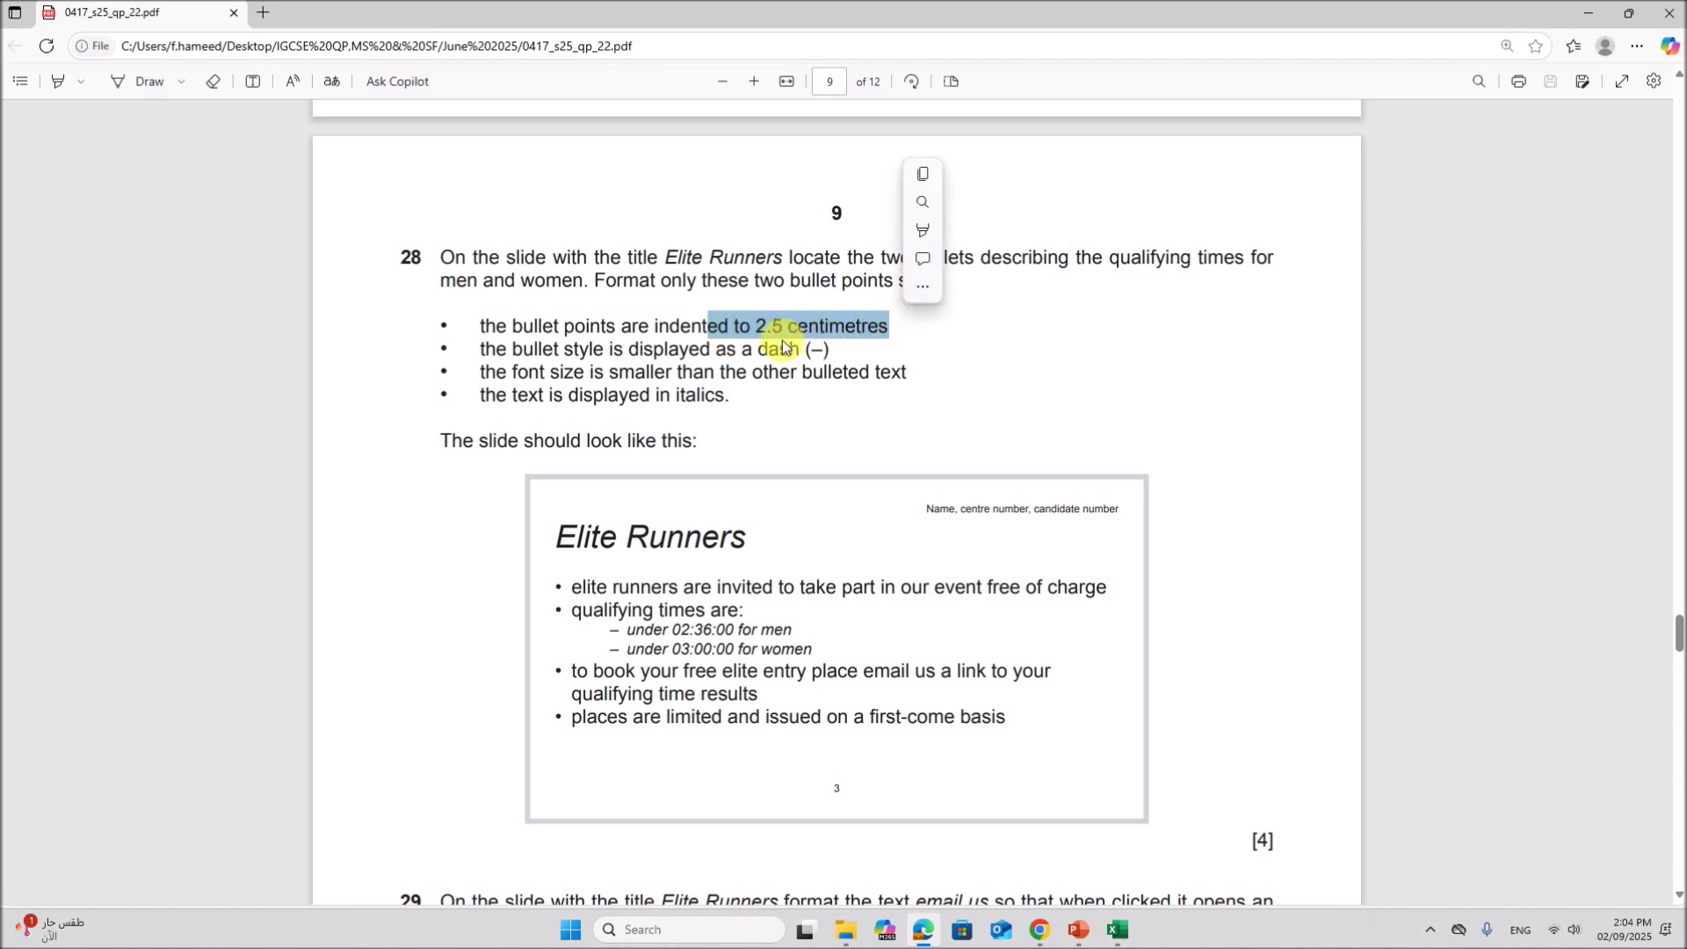
drag(743, 349, 829, 349)
click(1079, 930)
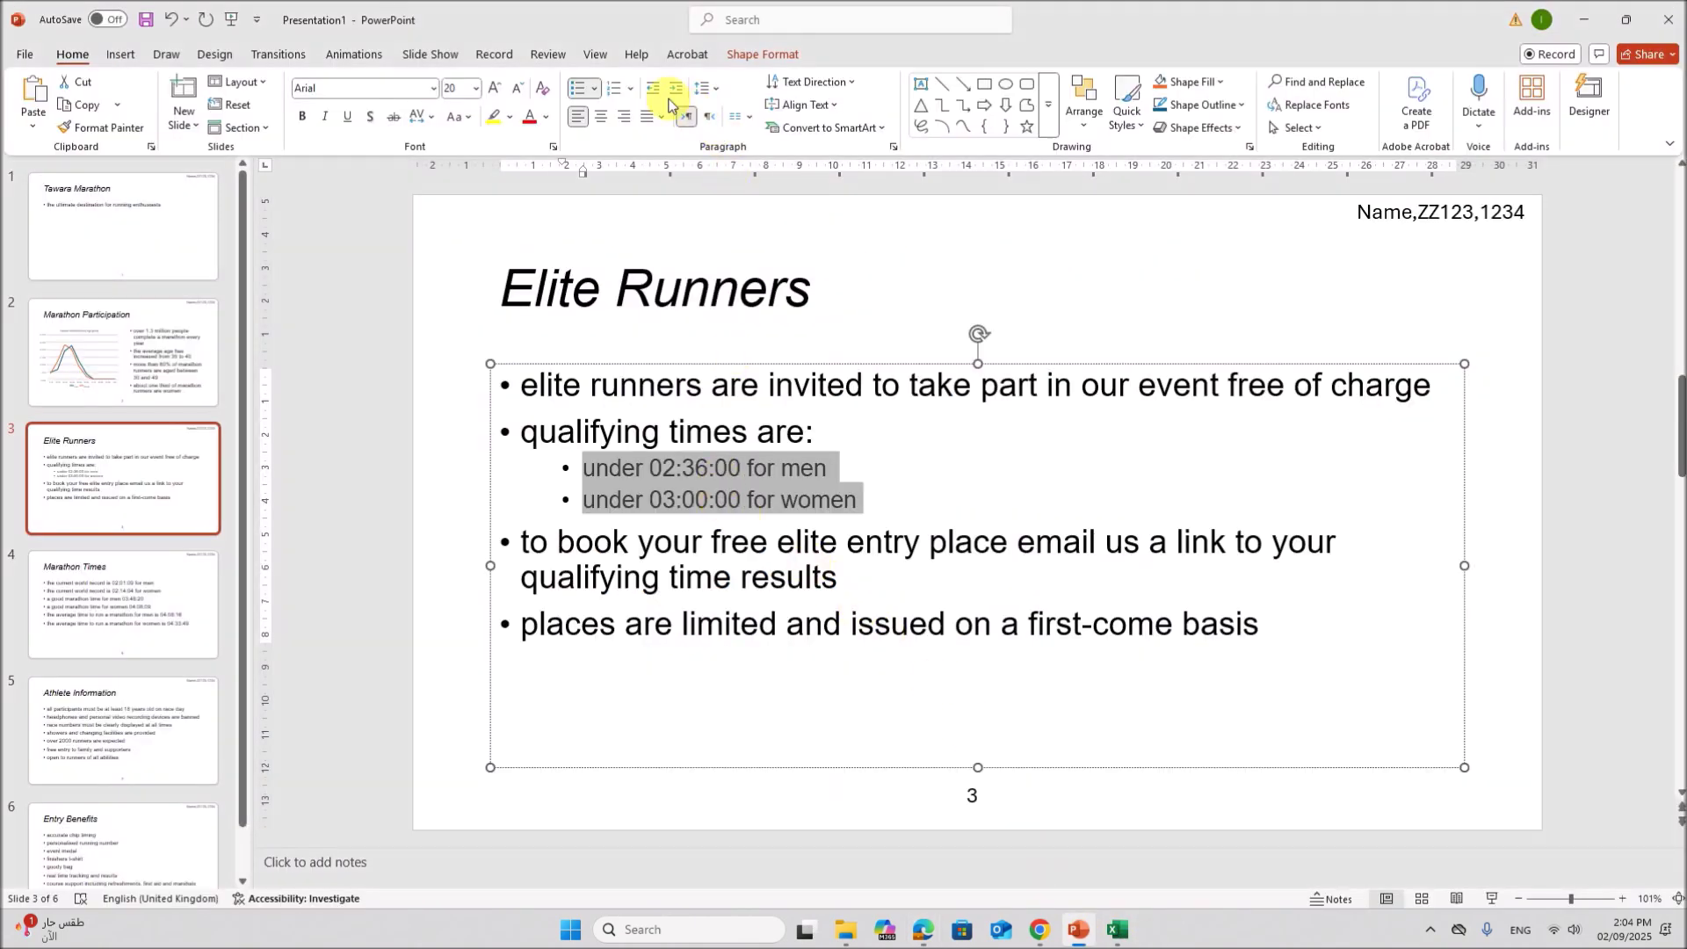
Step: Customize the two qualifying-time bullets to use the Figure Dash (2012) symbol
click(598, 96)
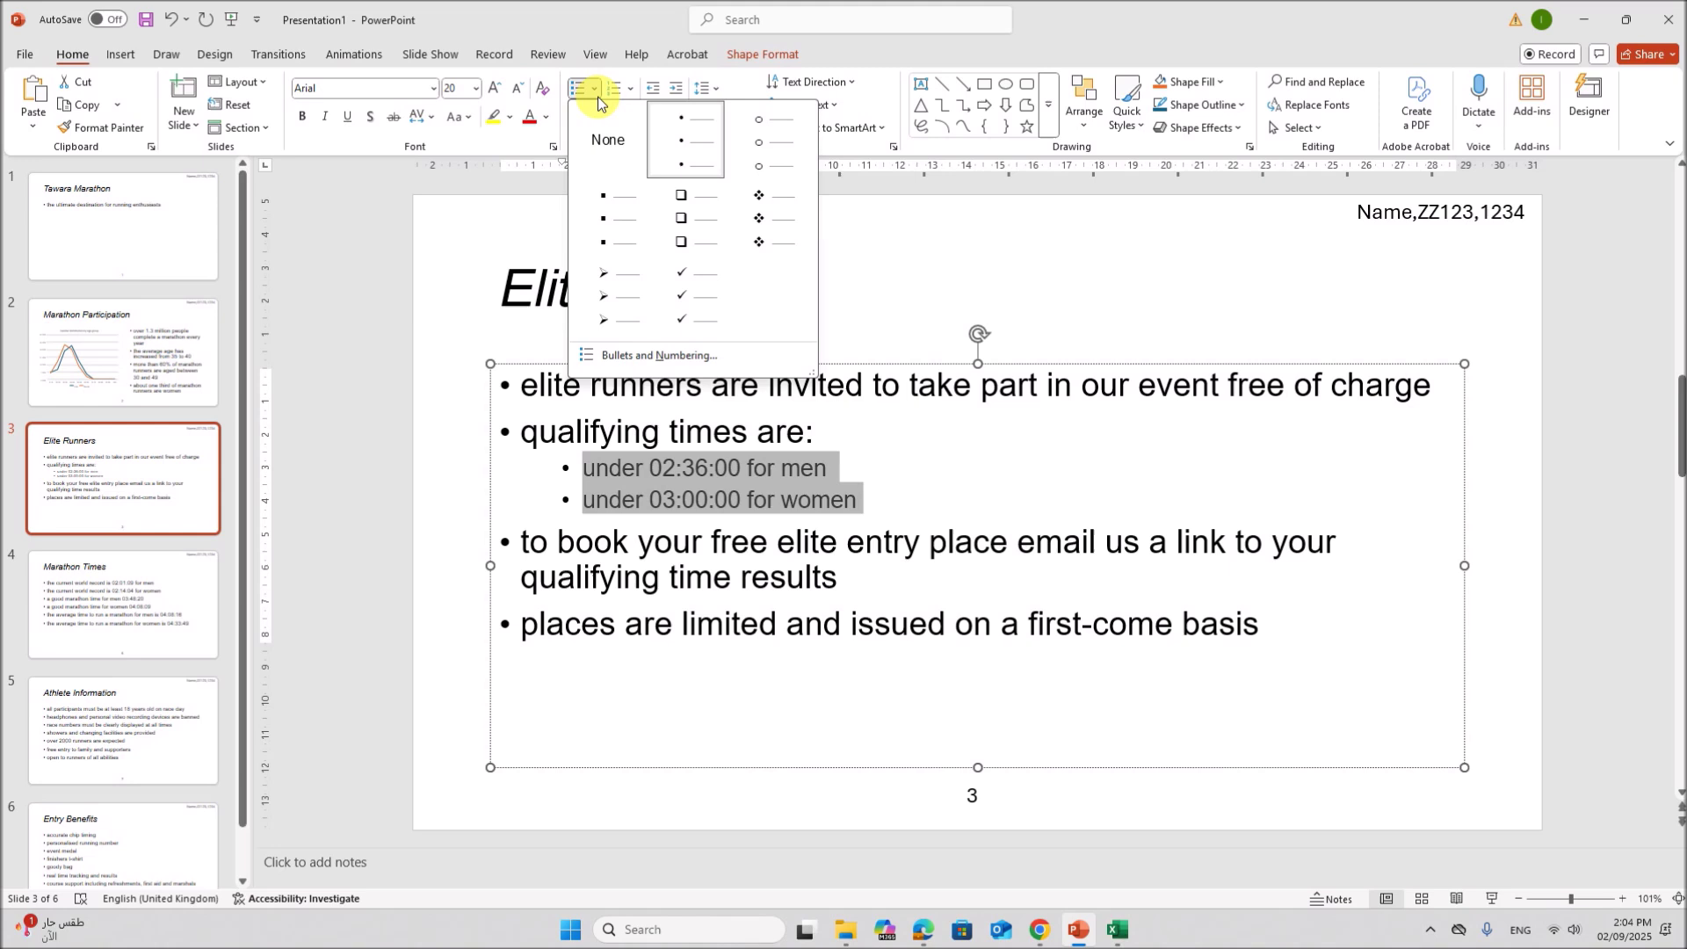
click(663, 357)
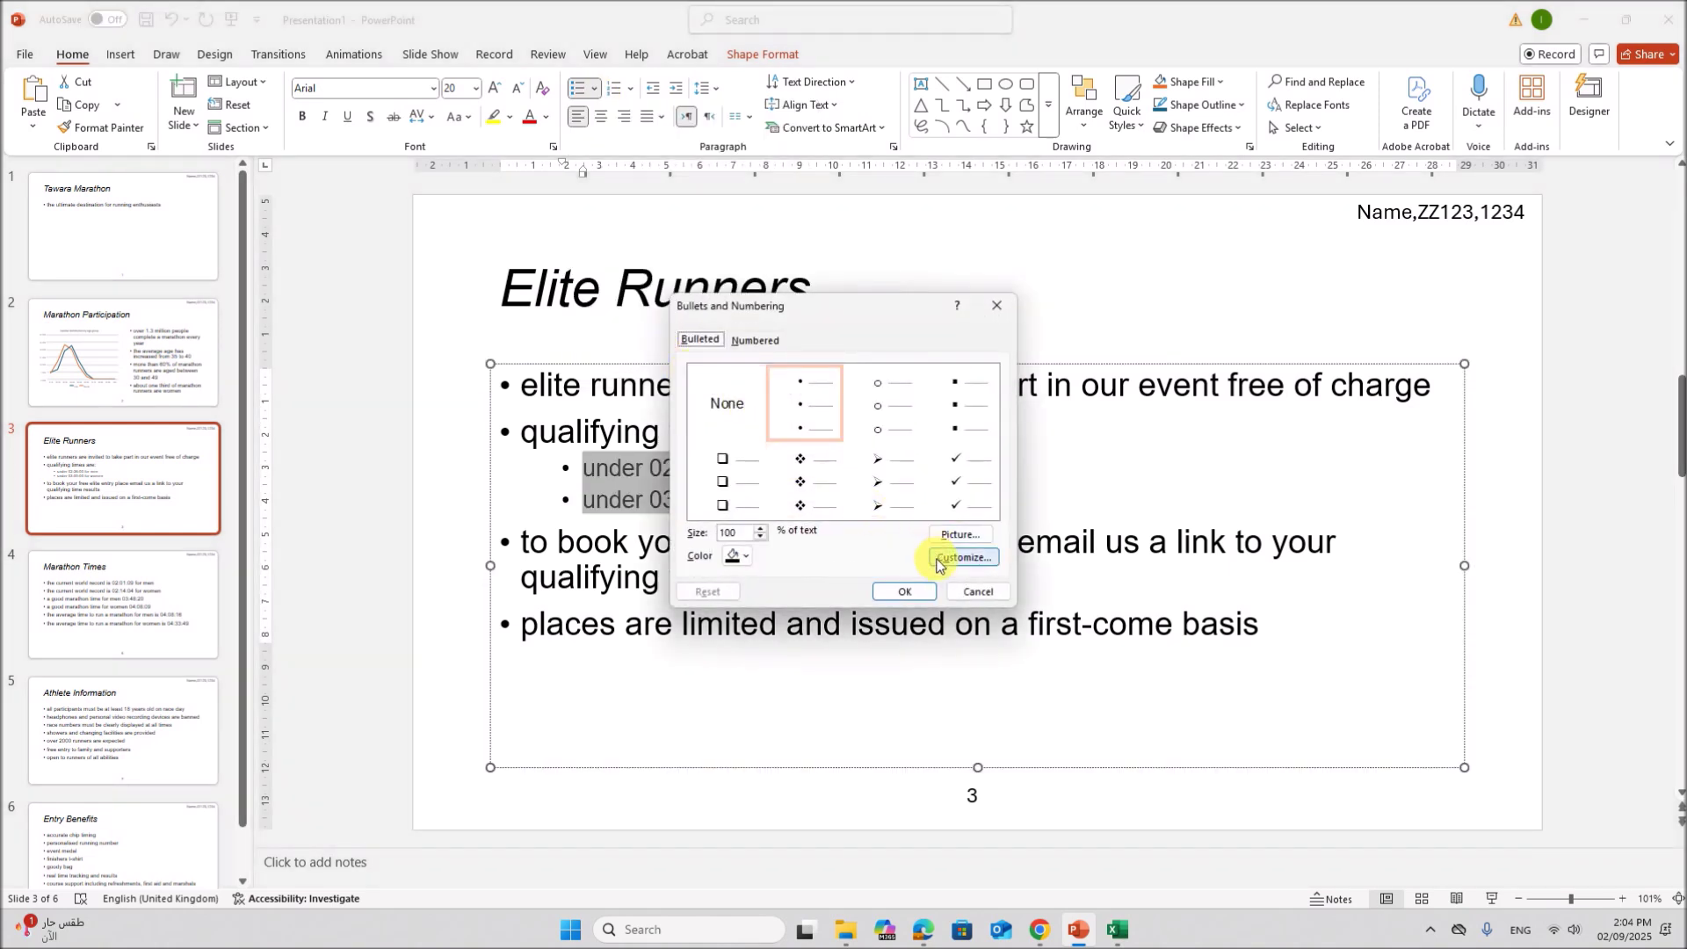
click(937, 561)
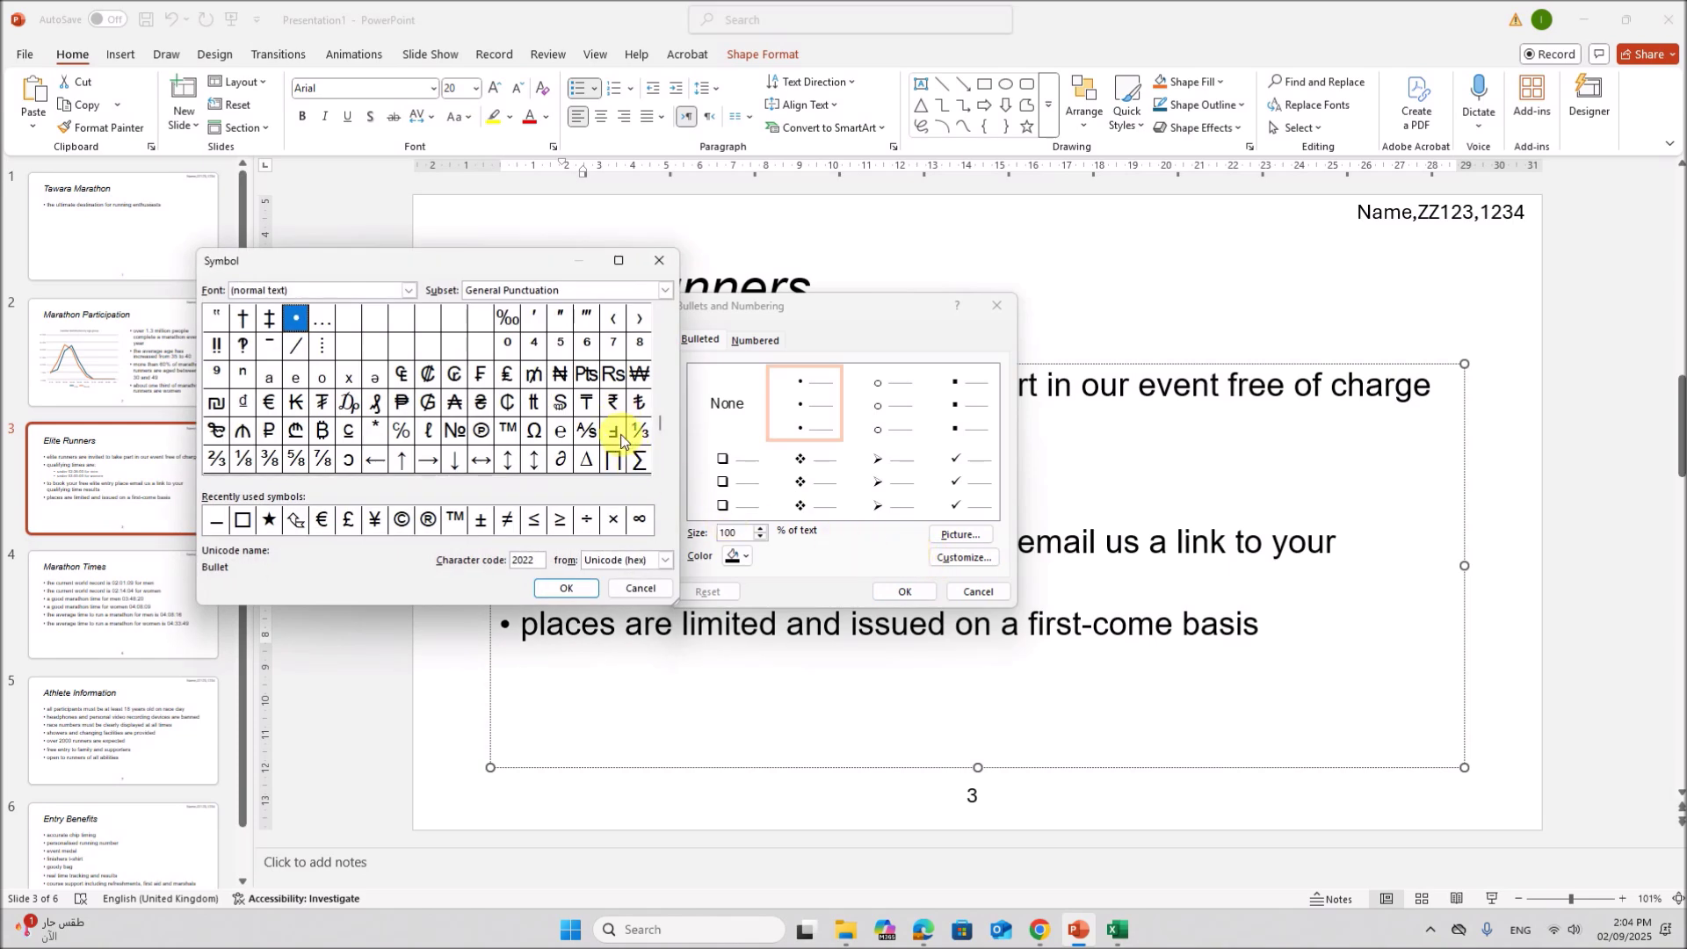
click(661, 316)
click(661, 316)
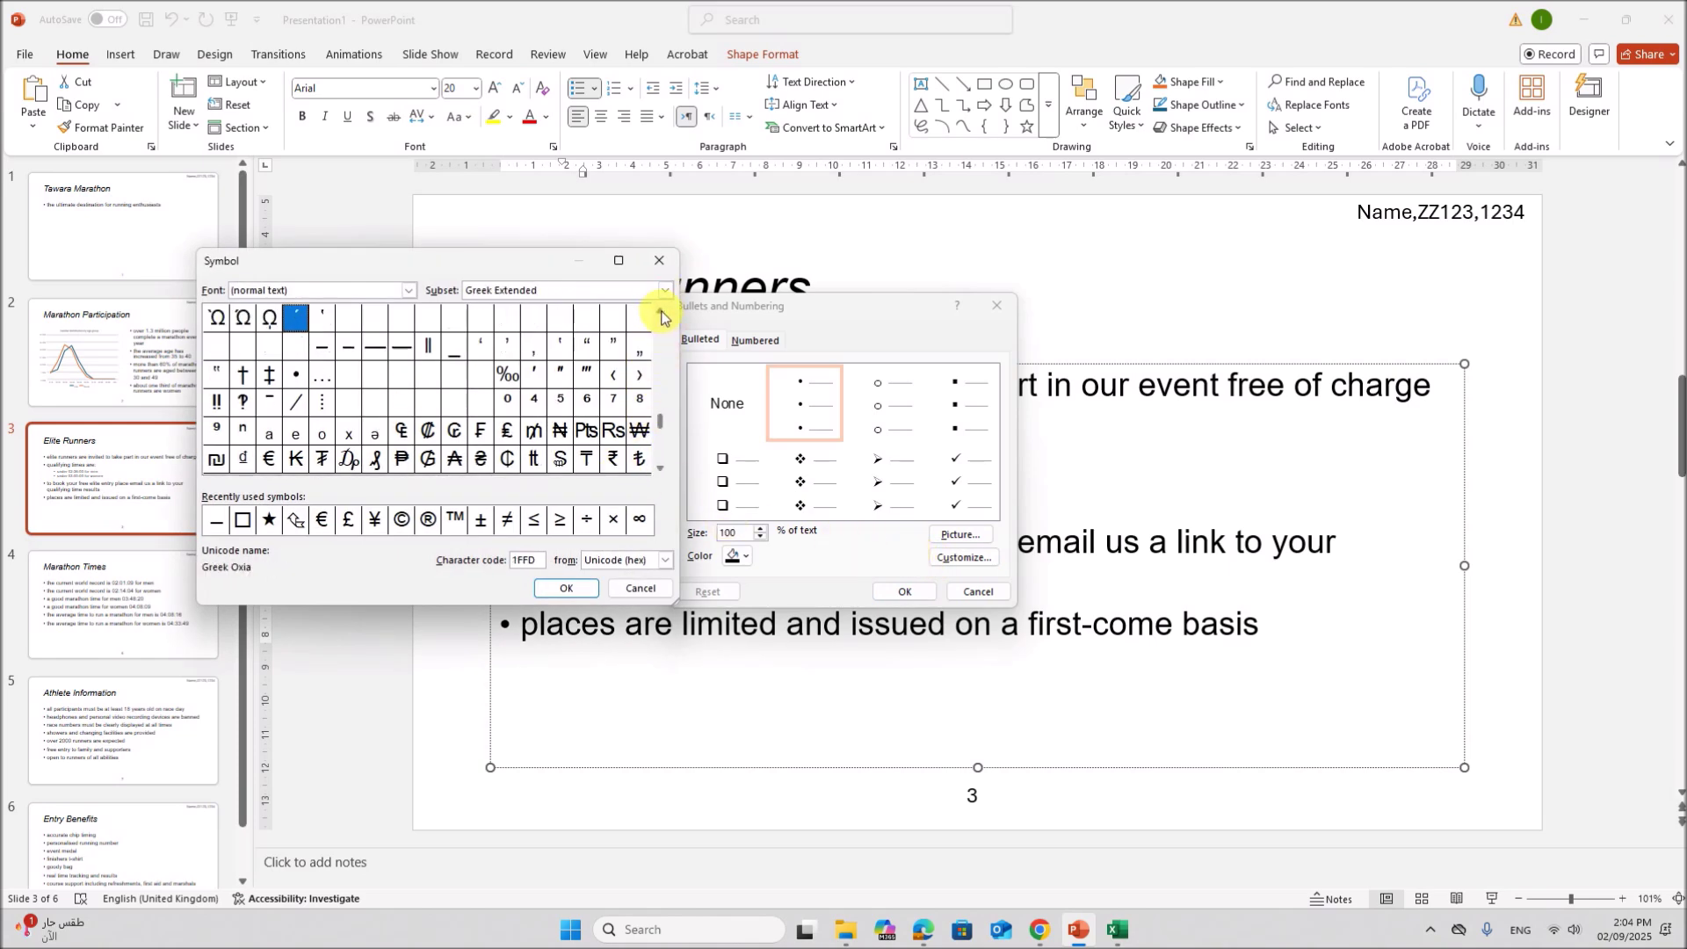
click(330, 350)
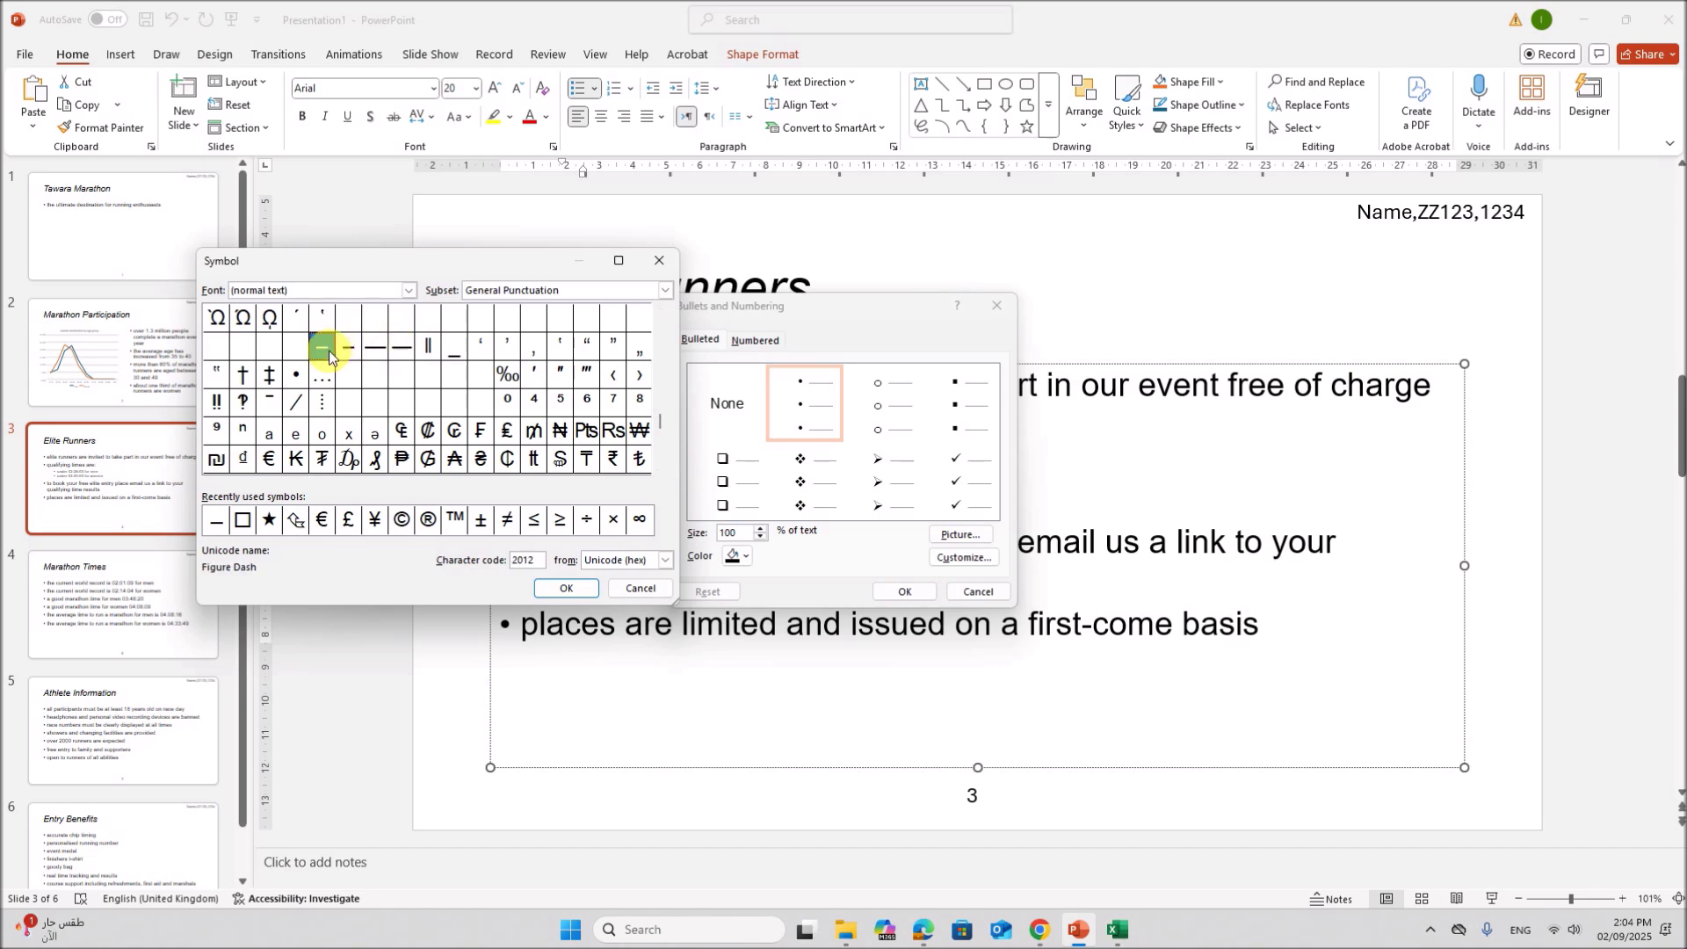
click(562, 589)
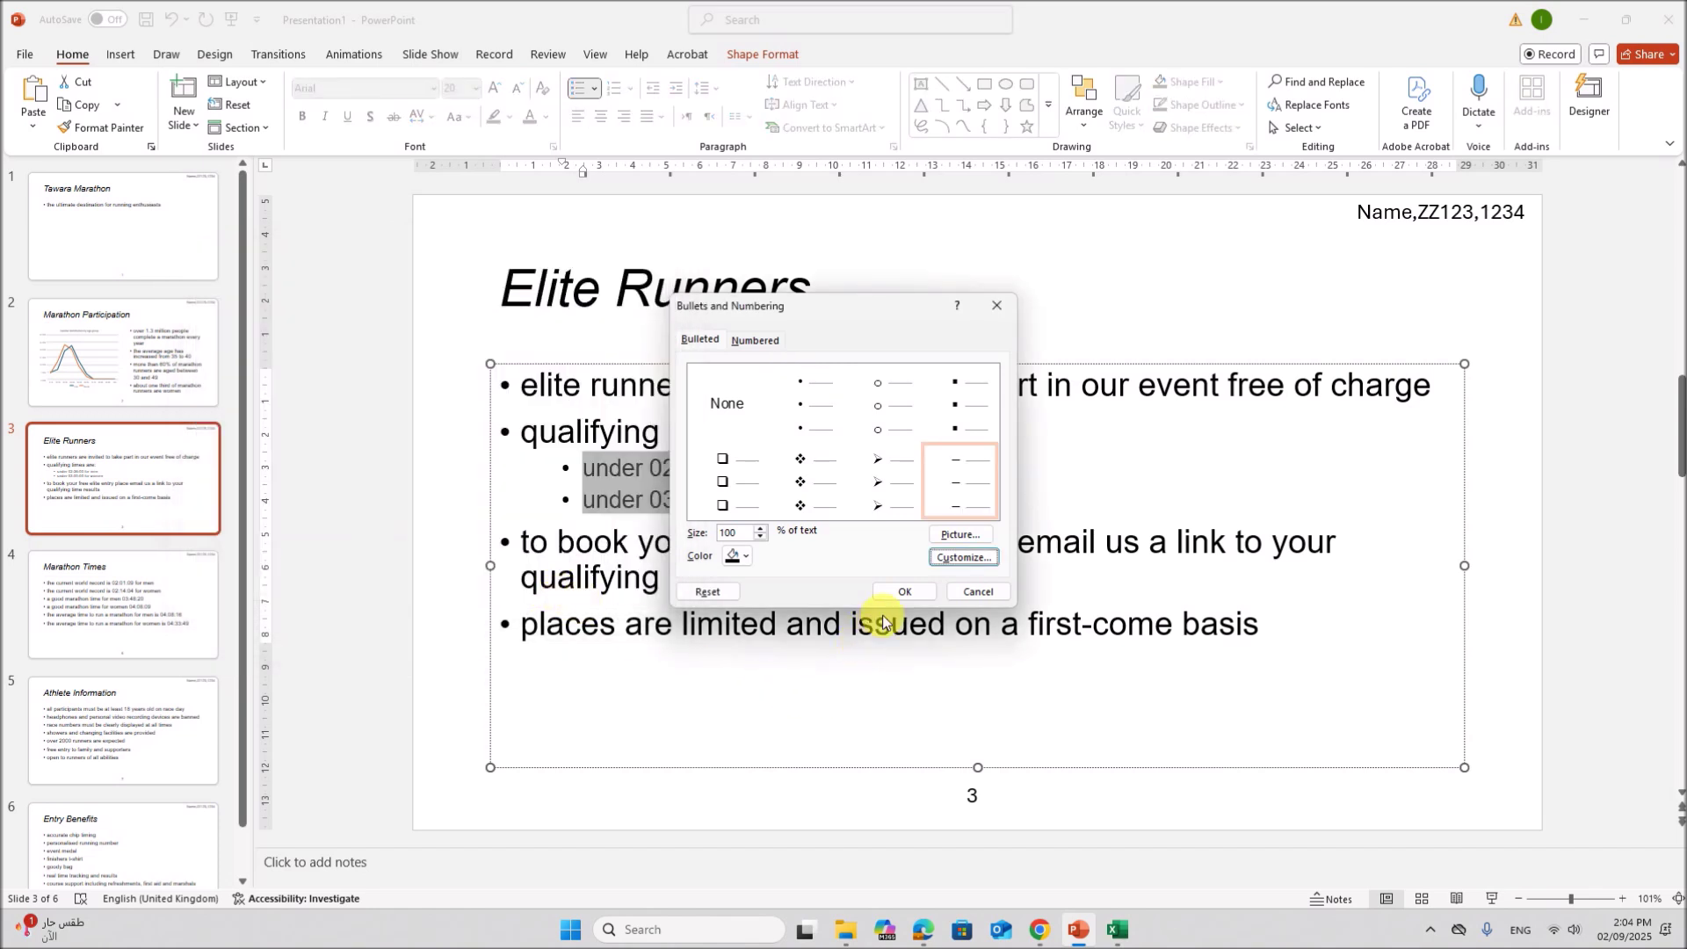
click(897, 598)
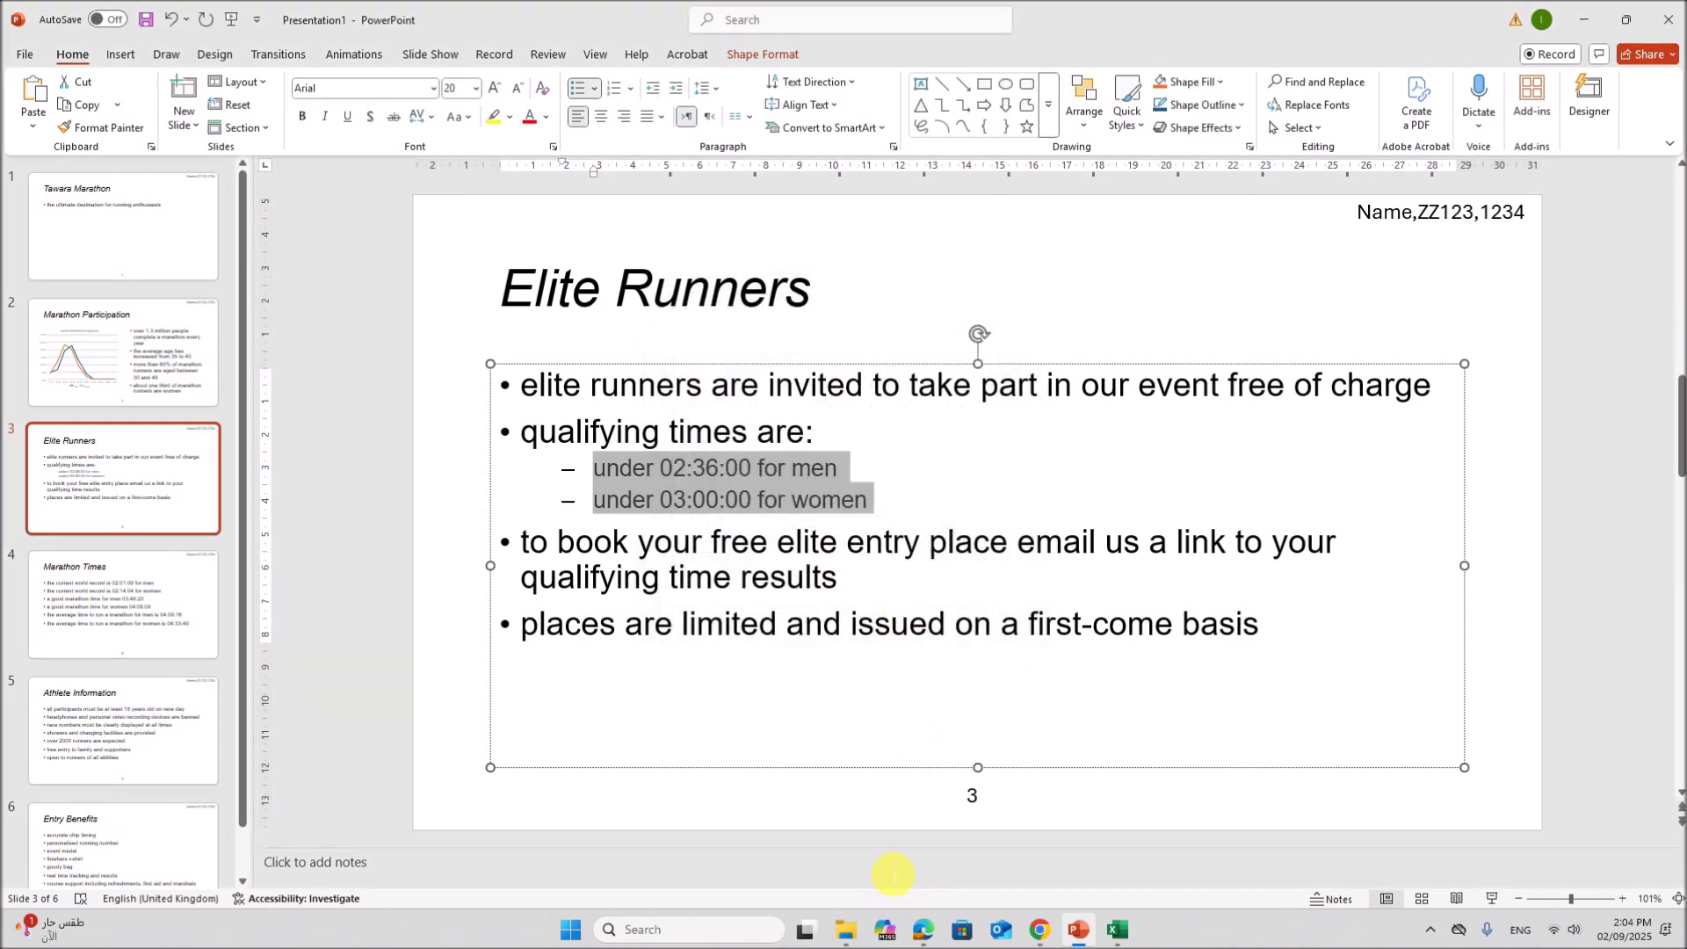
click(923, 930)
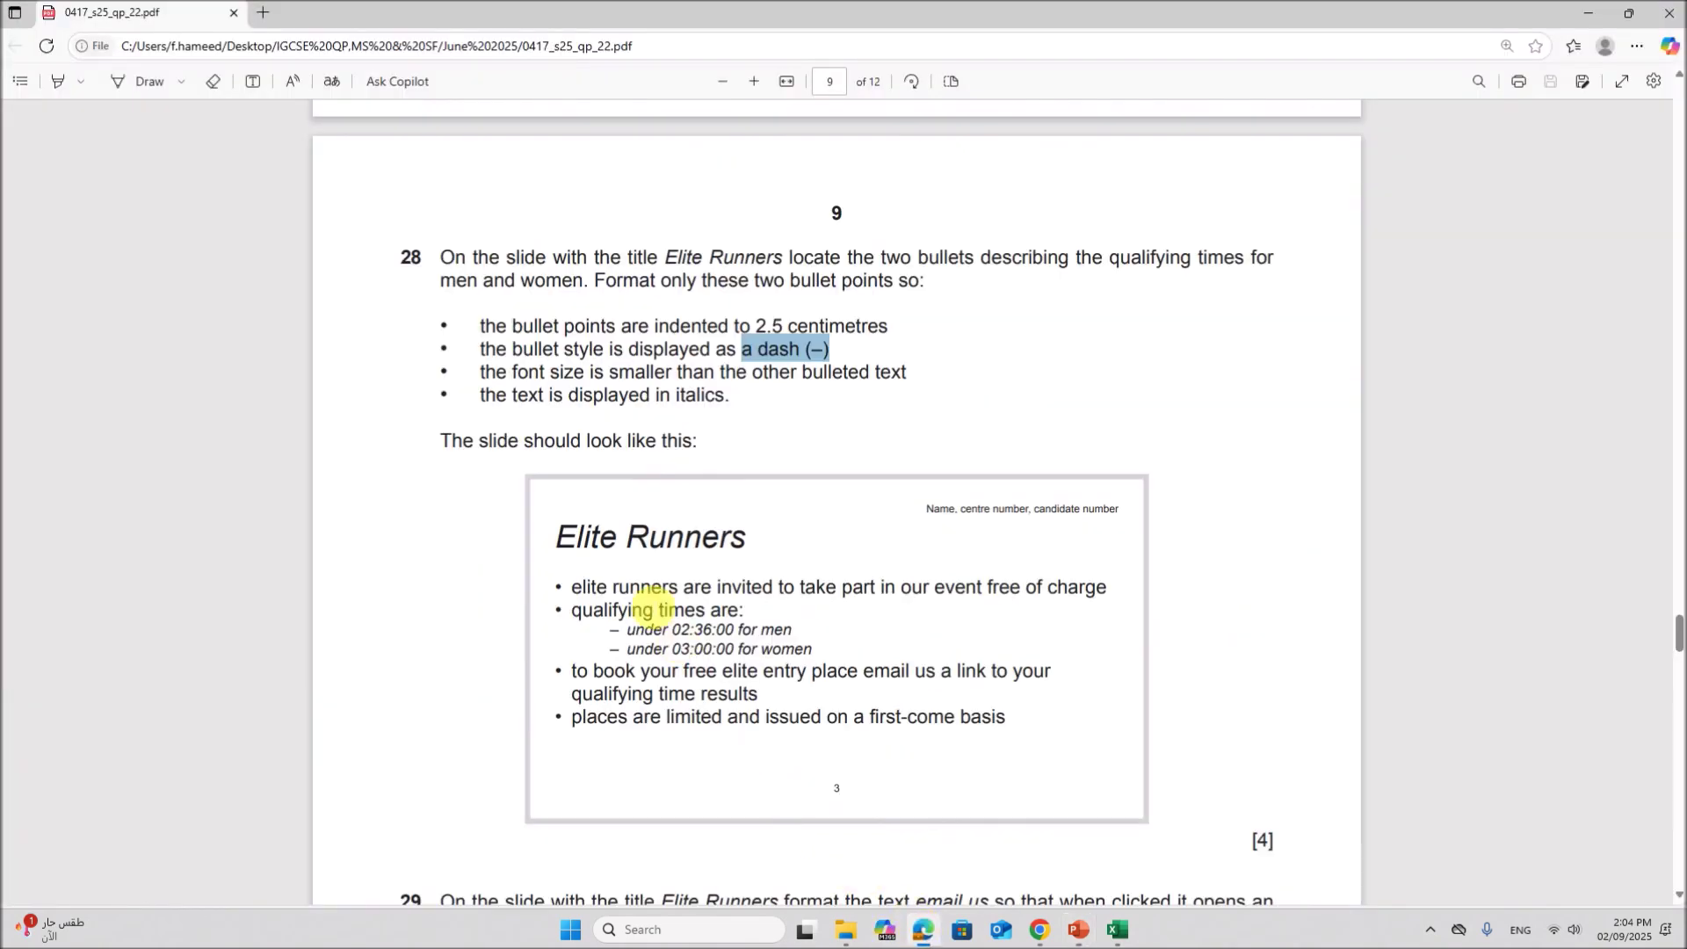
Step: Note the smaller-font and italics requirements, then italicise the two qualifying-time bullets
drag(586, 372, 936, 384)
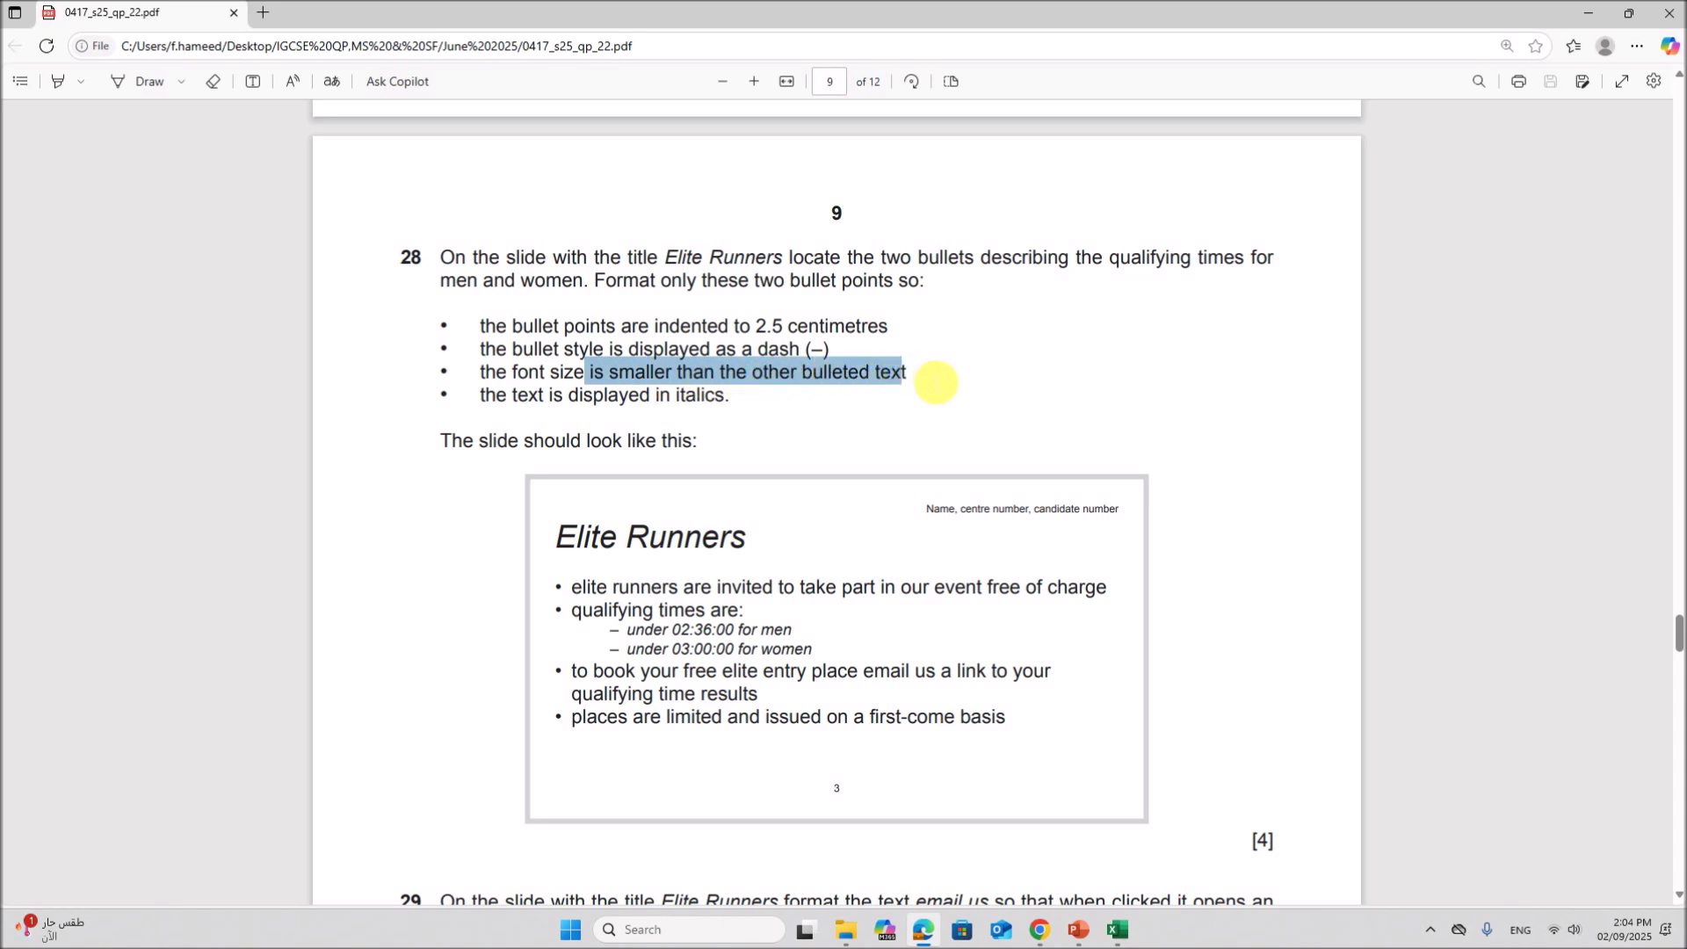
drag(554, 397, 760, 403)
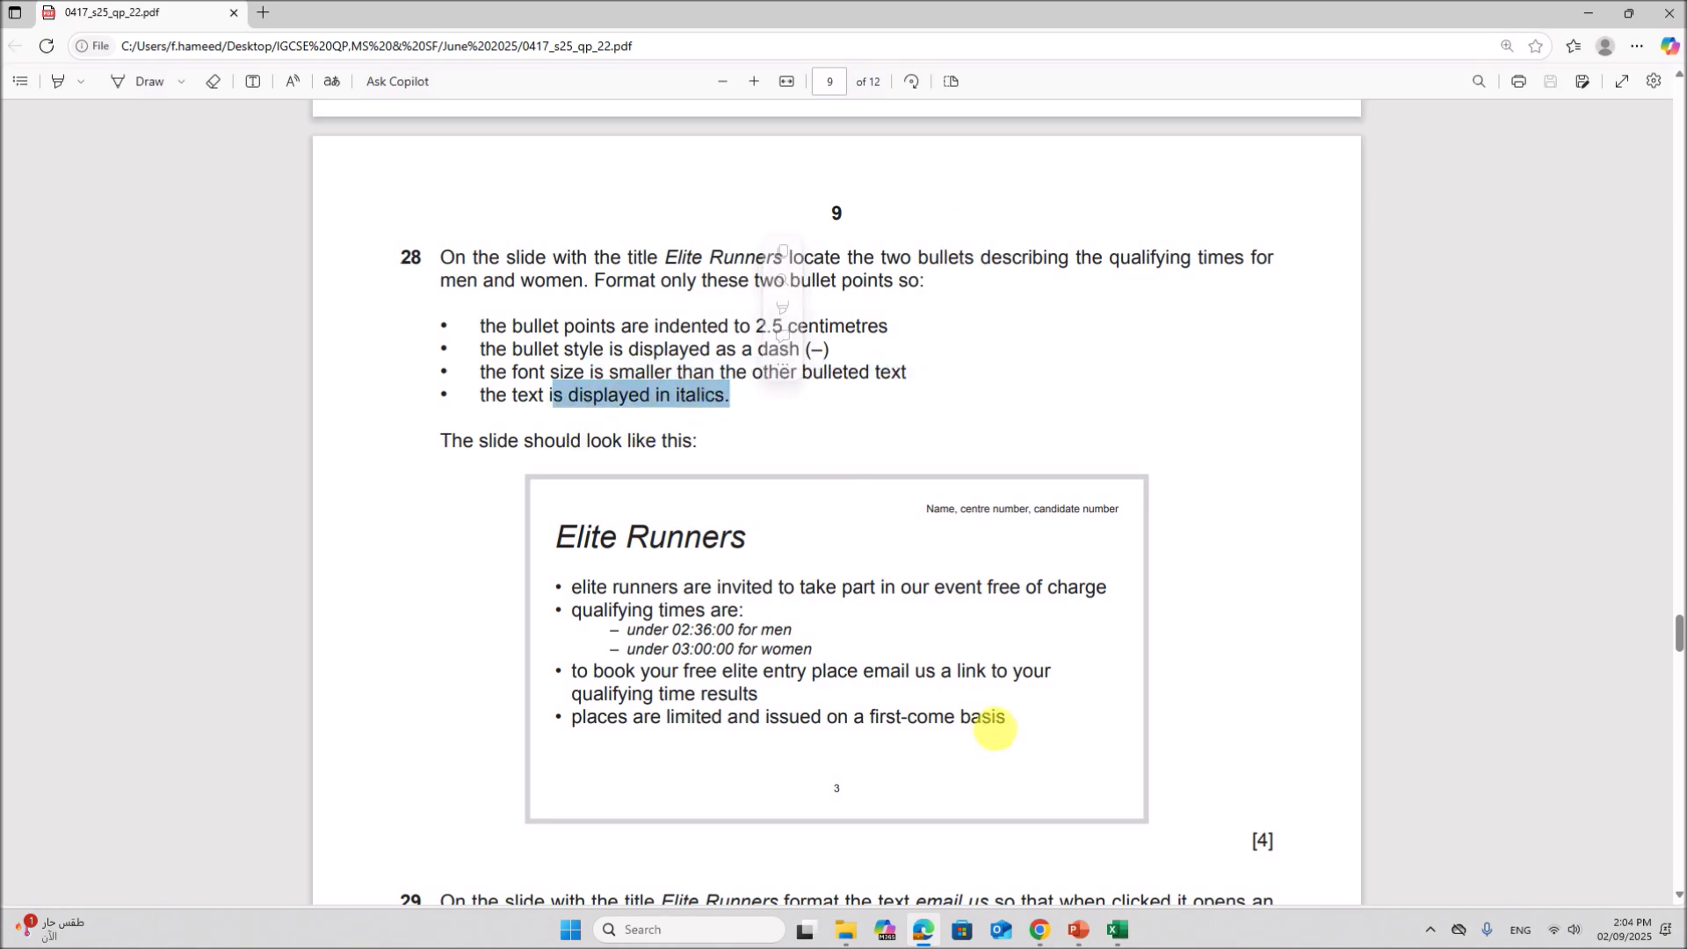
click(1078, 929)
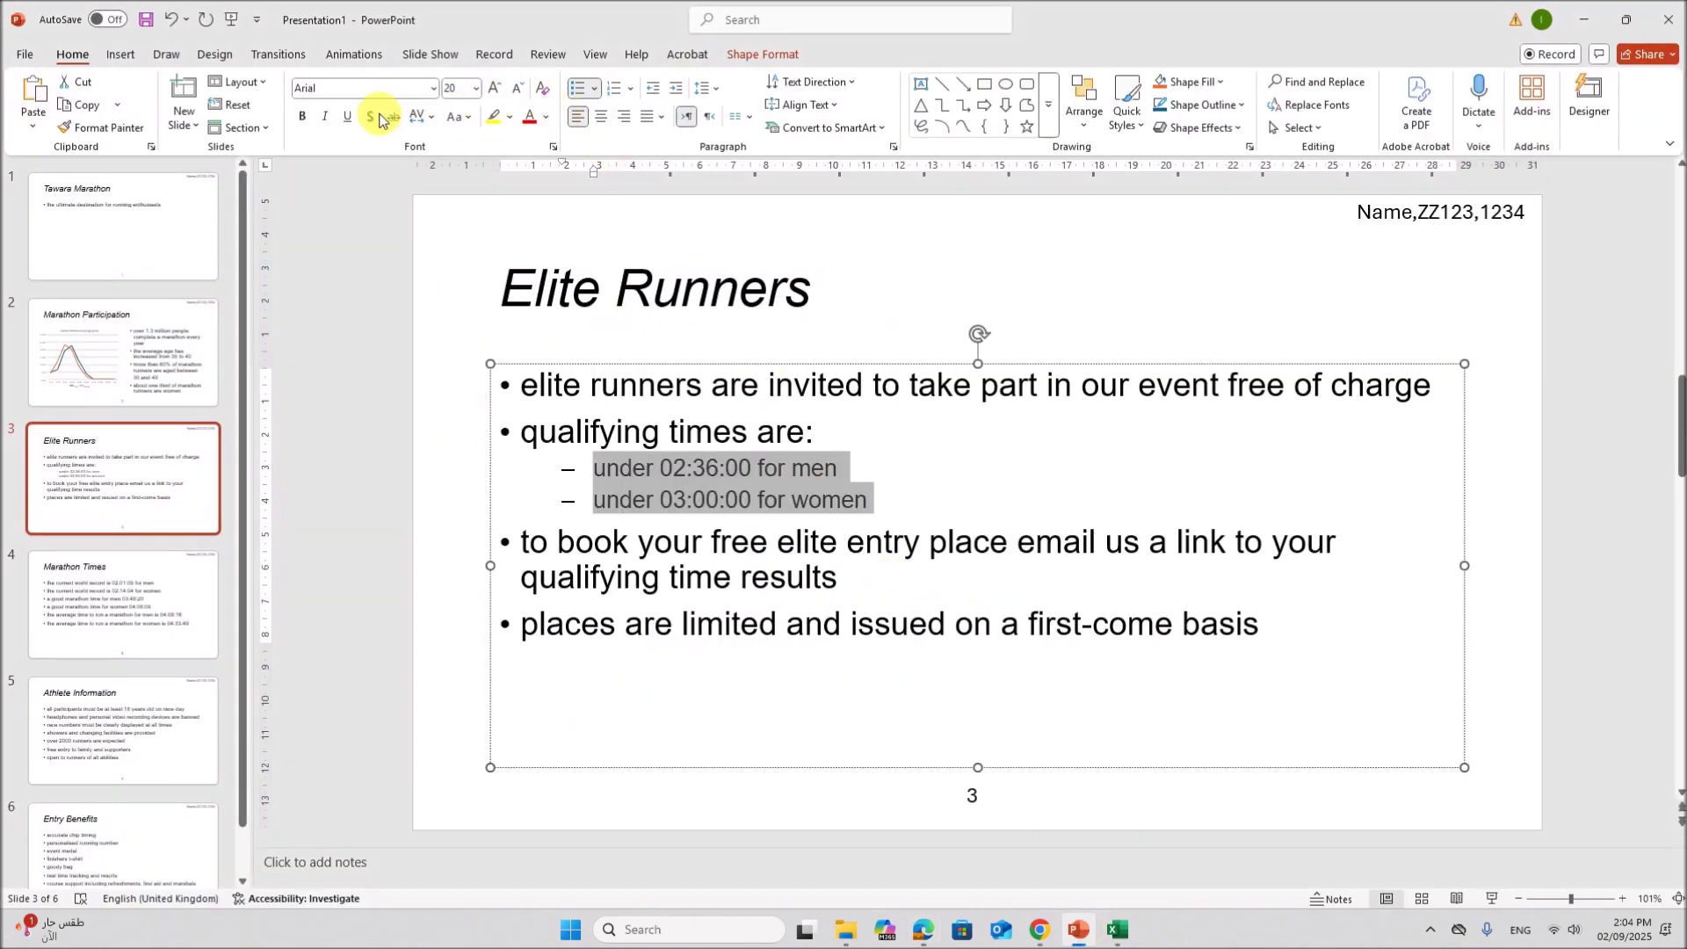
click(325, 116)
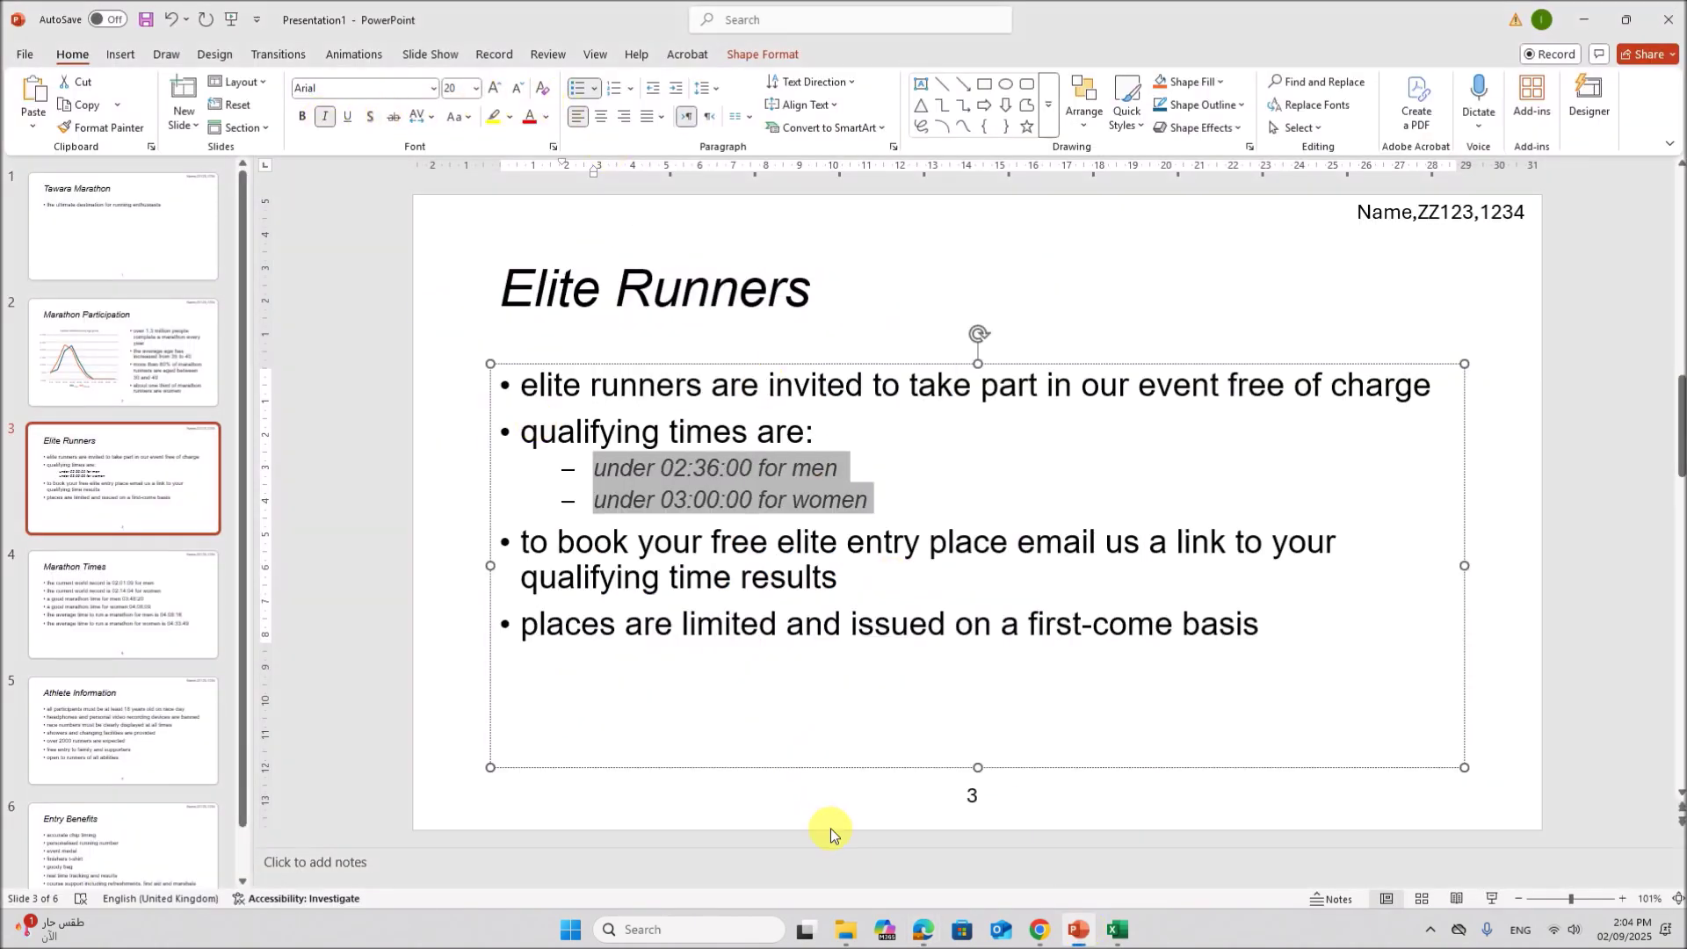
Step: Scroll the exam paper on to question 29, checking the slide along the way
click(920, 930)
scroll(721, 699, down, 2)
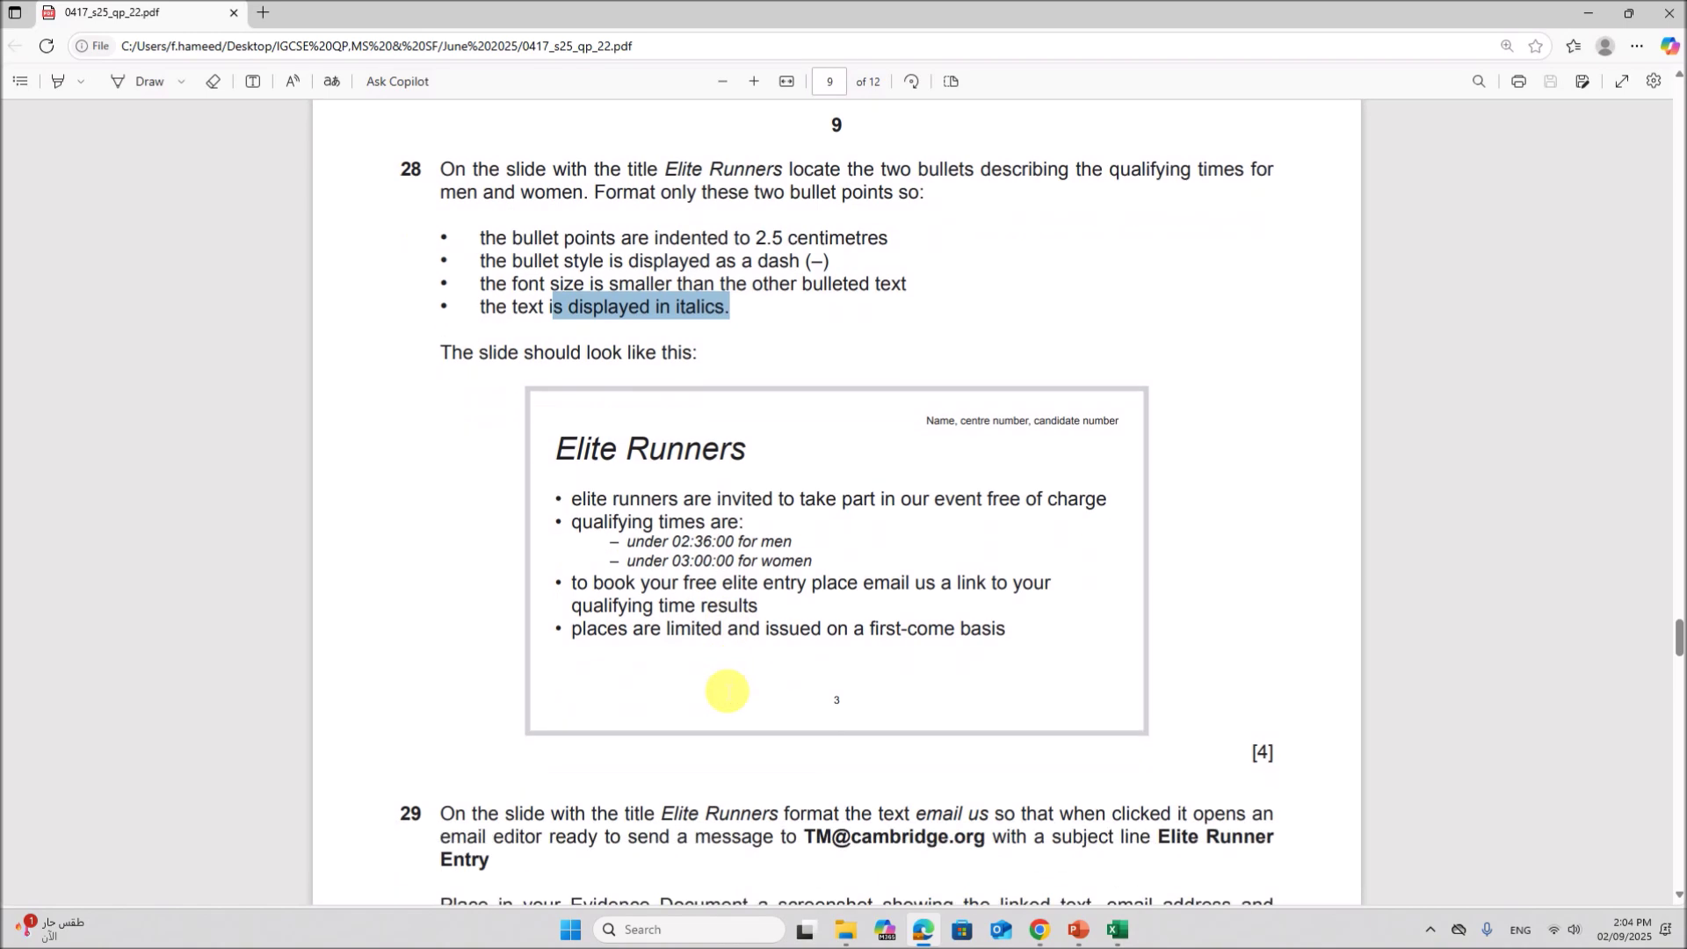
click(1079, 930)
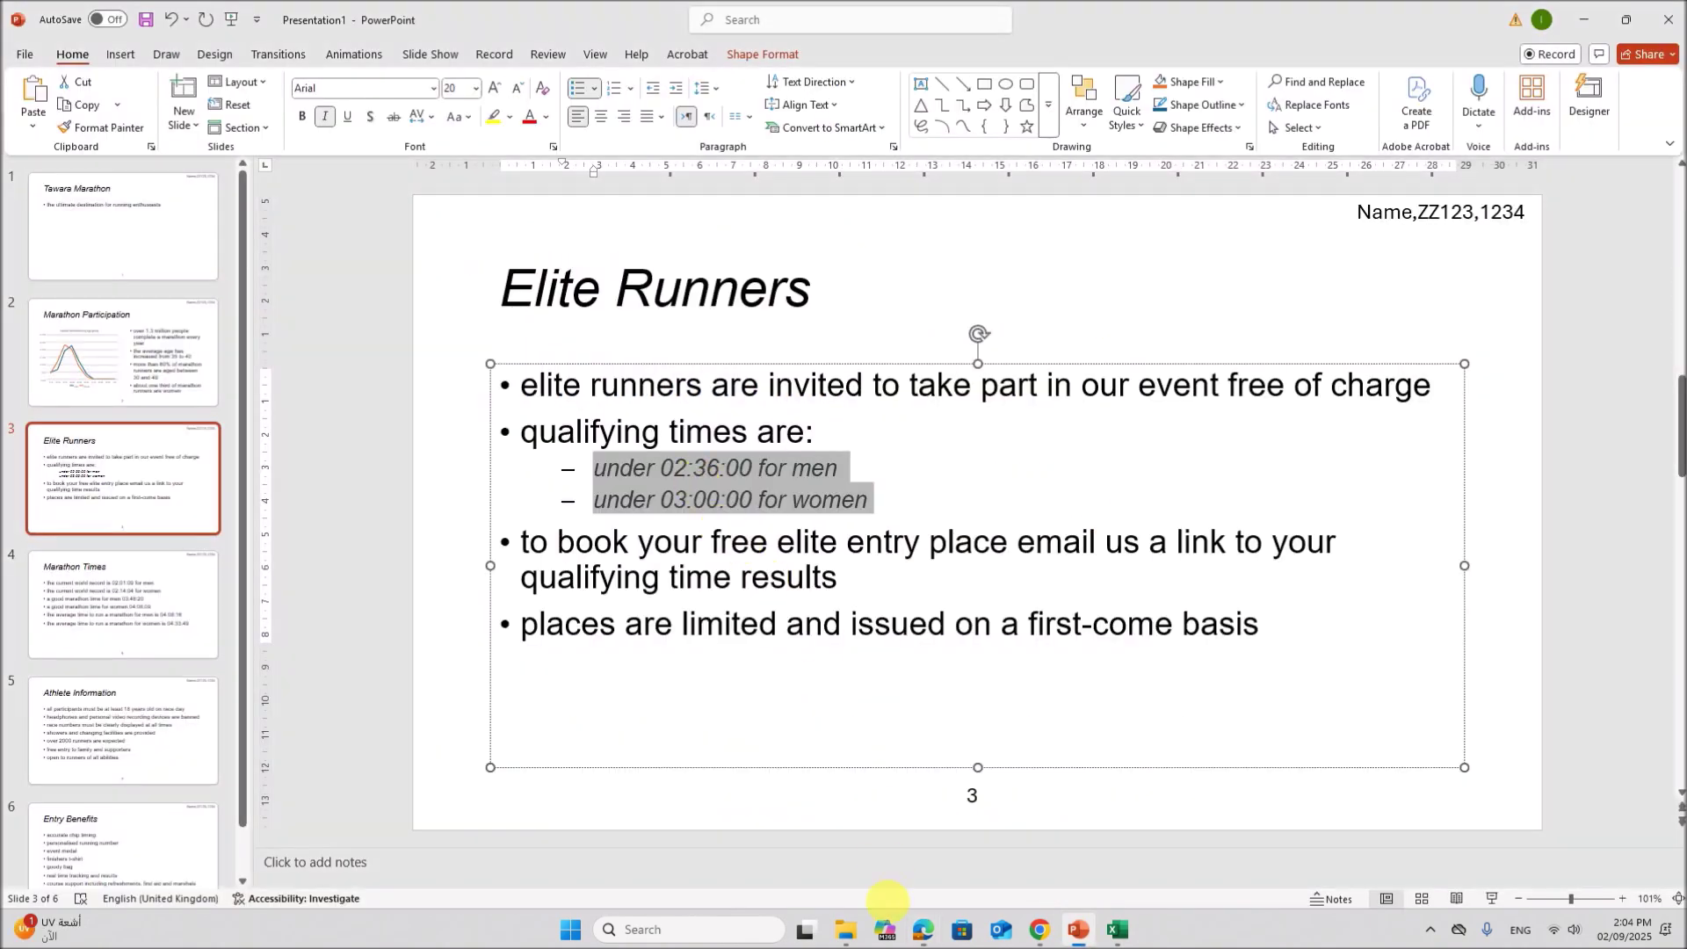
click(925, 930)
scroll(735, 678, down, 3)
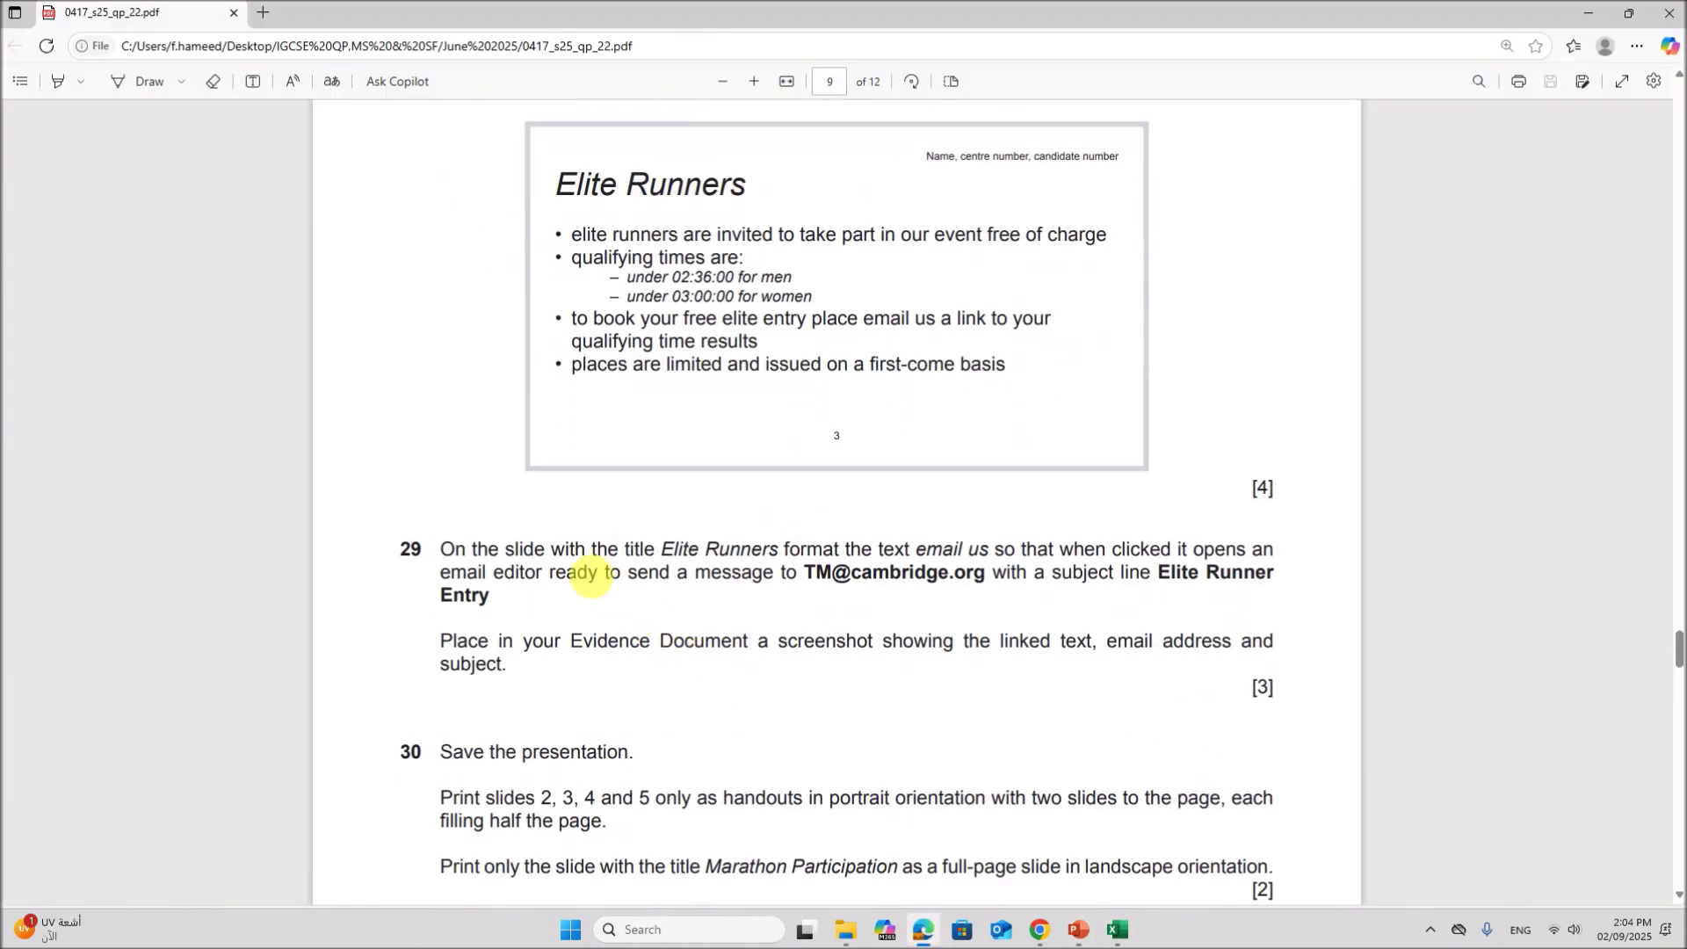
Step: Copy the e-mail address from question 29's link in the exam paper
drag(609, 552, 1276, 549)
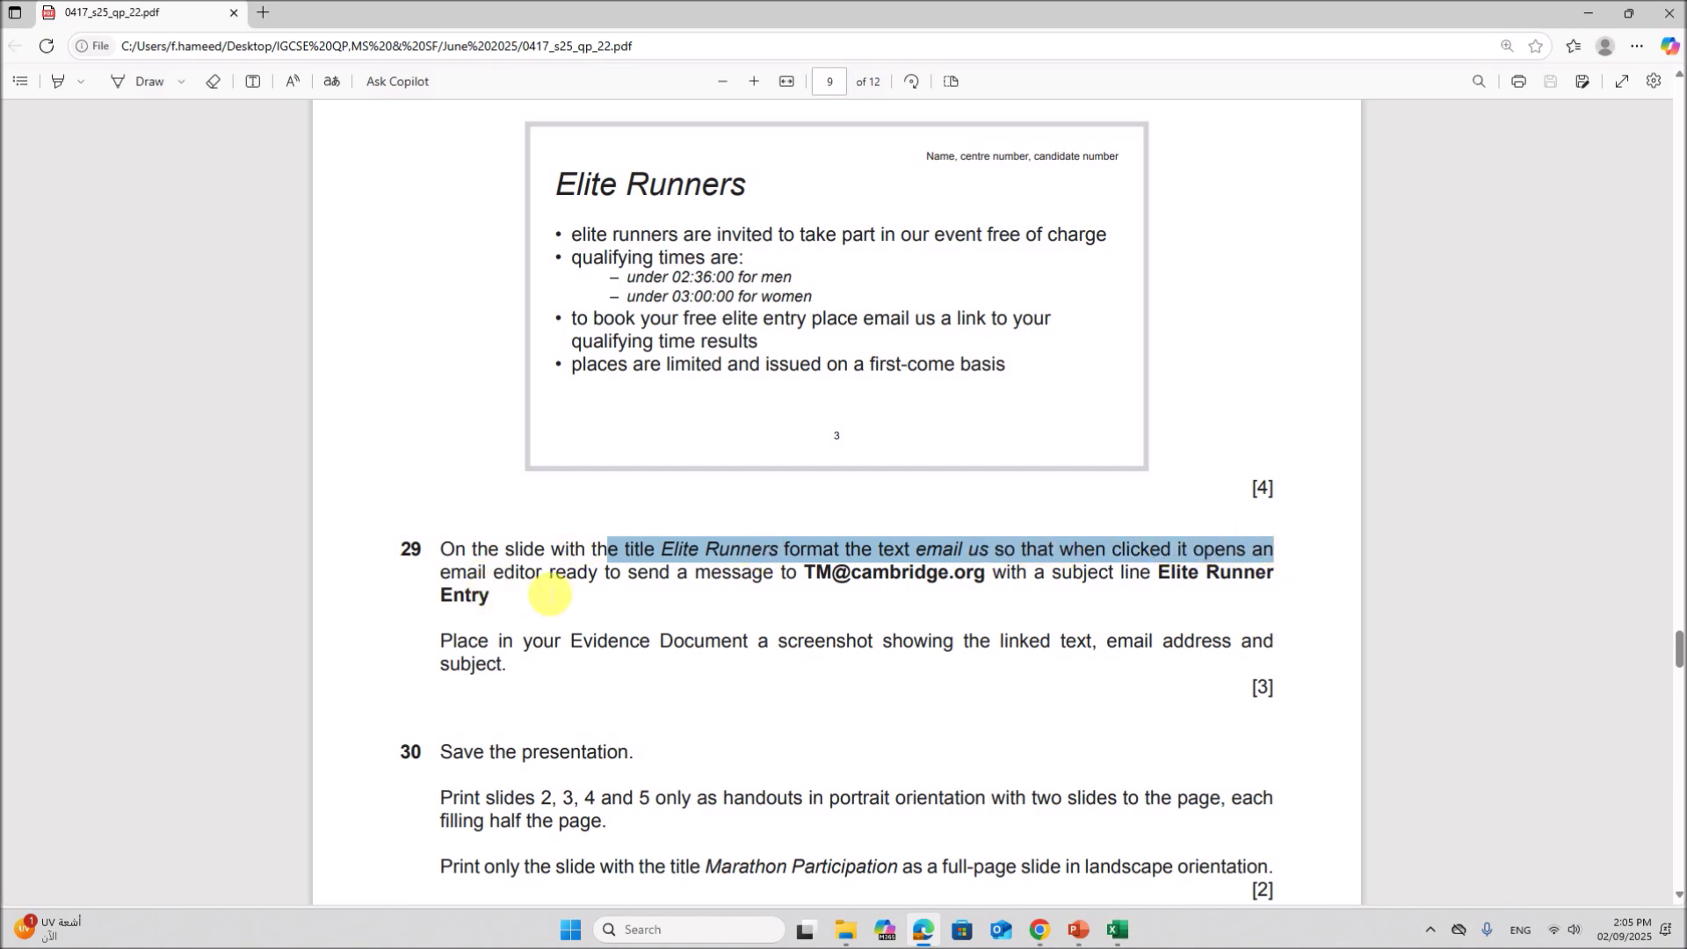
click(883, 708)
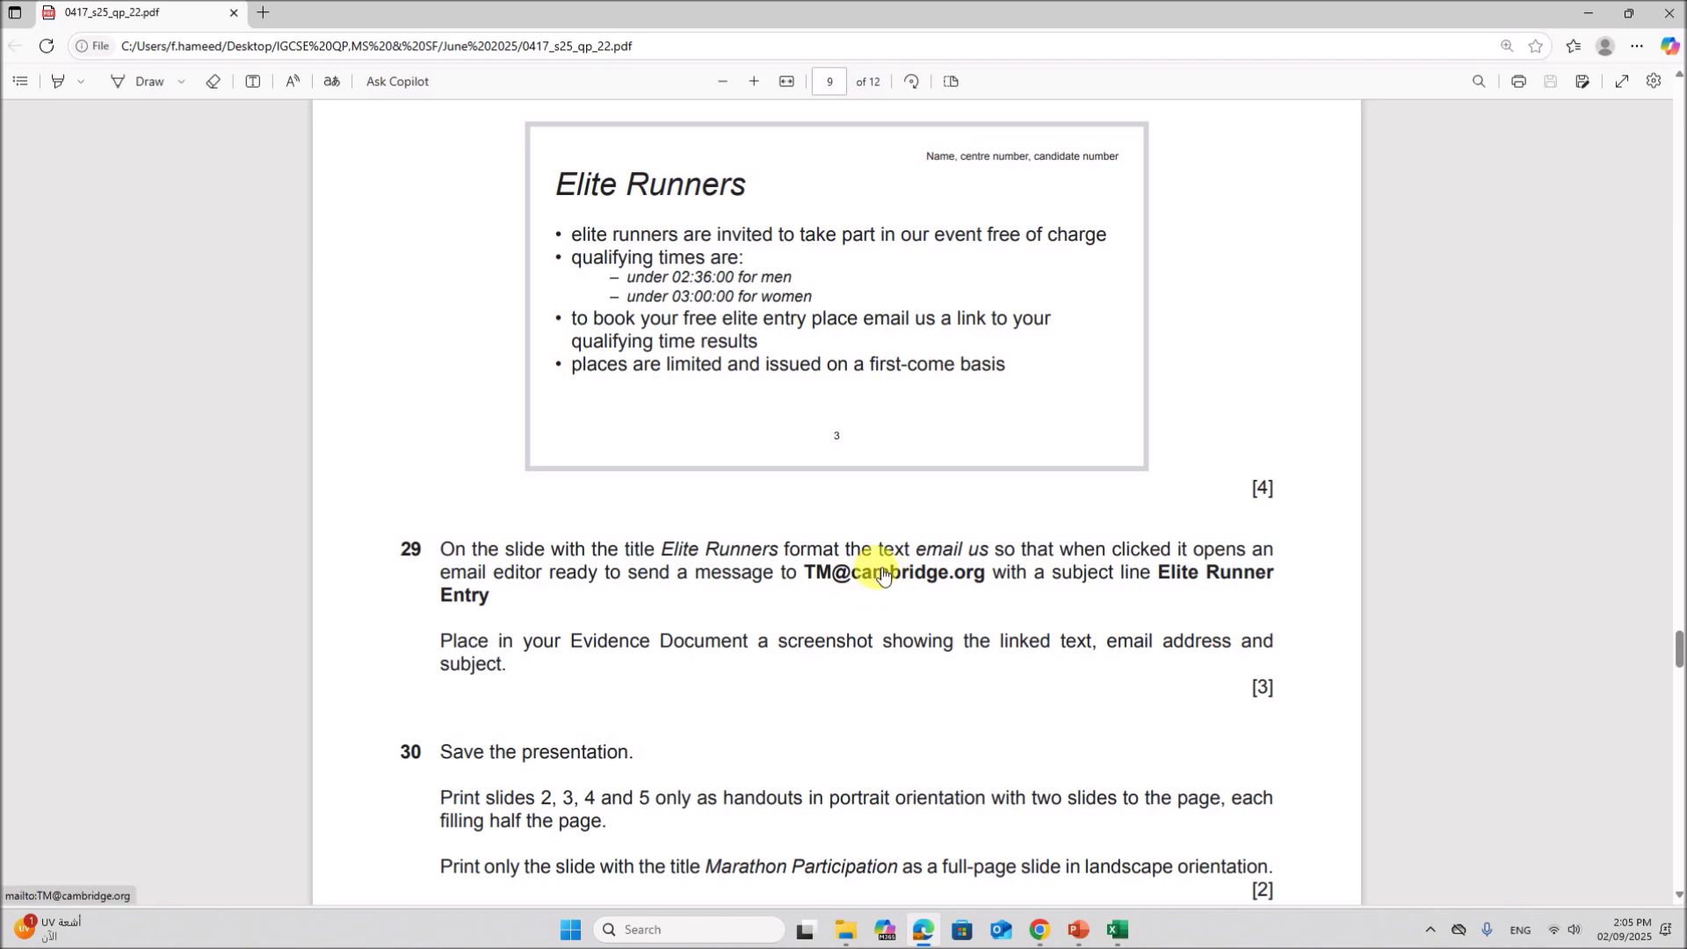
right_click(883, 574)
click(936, 763)
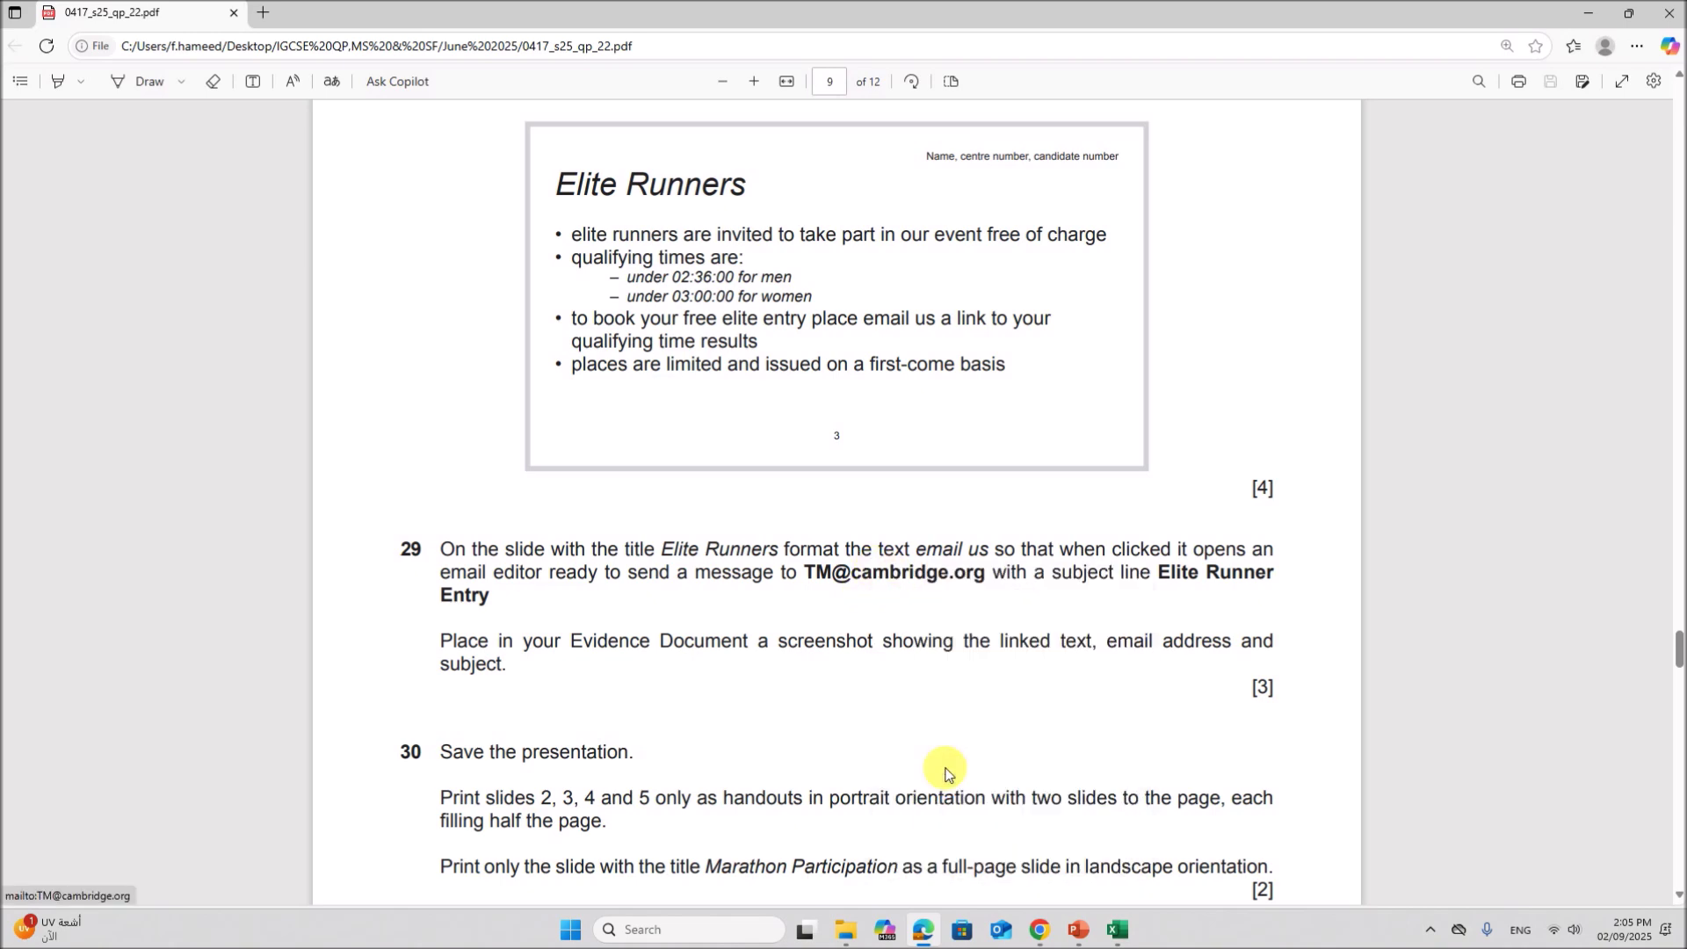
Step: Return to PowerPoint and select the words 'email us' on the slide
click(1079, 932)
click(864, 718)
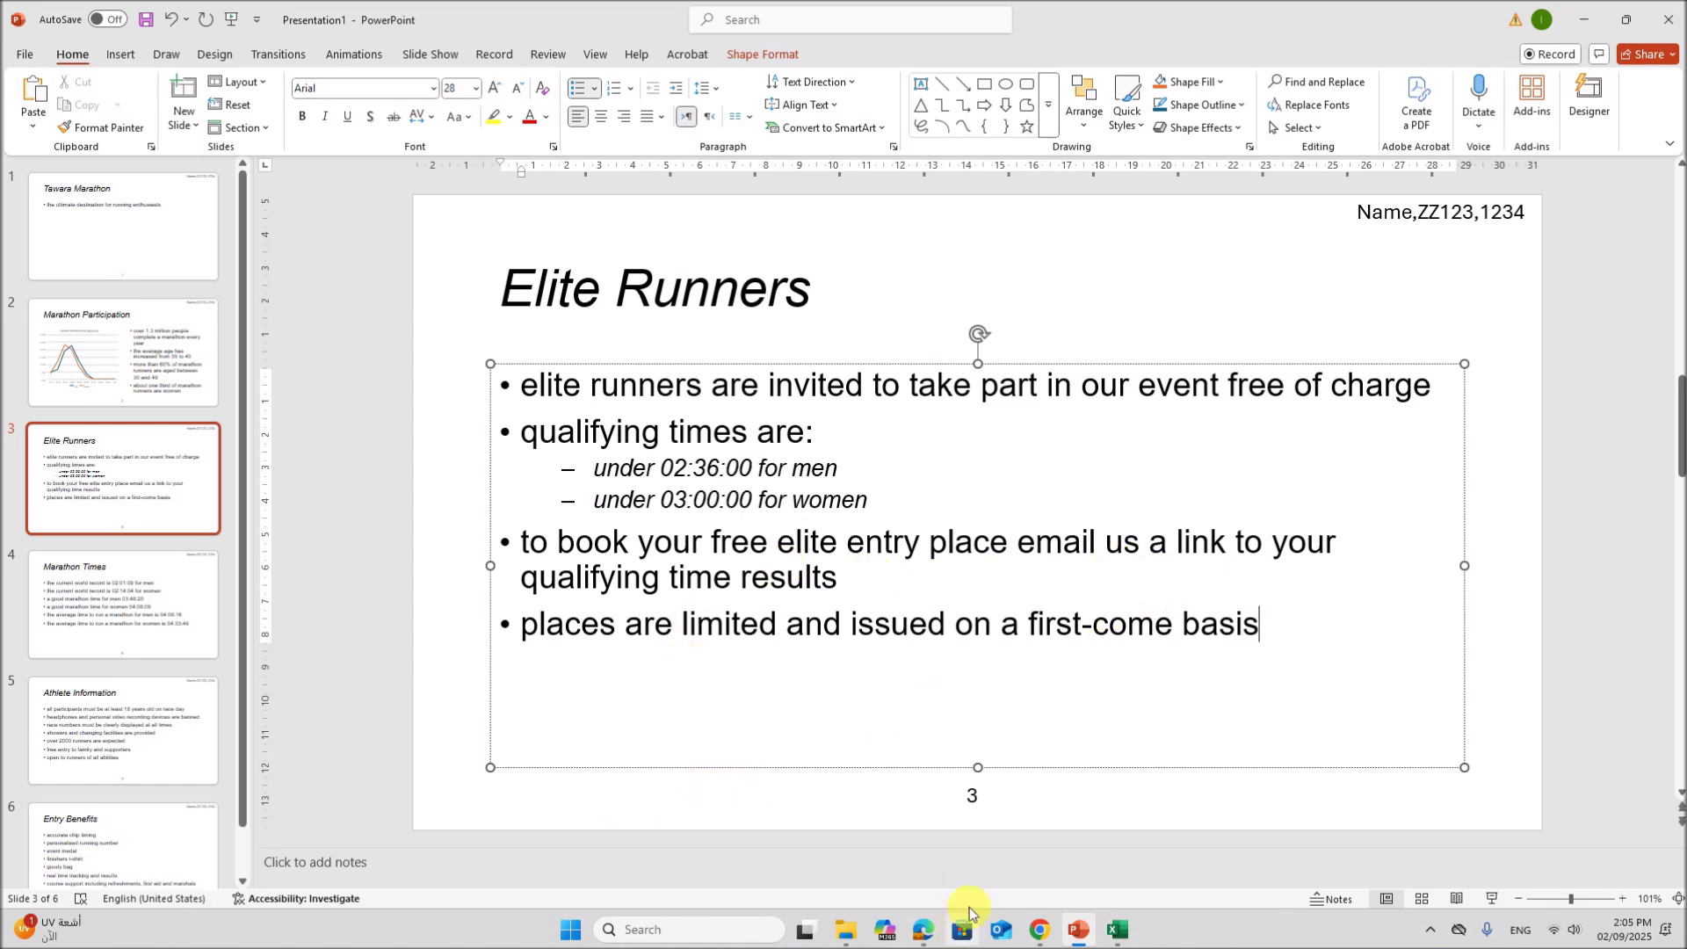
drag(1029, 551, 1132, 540)
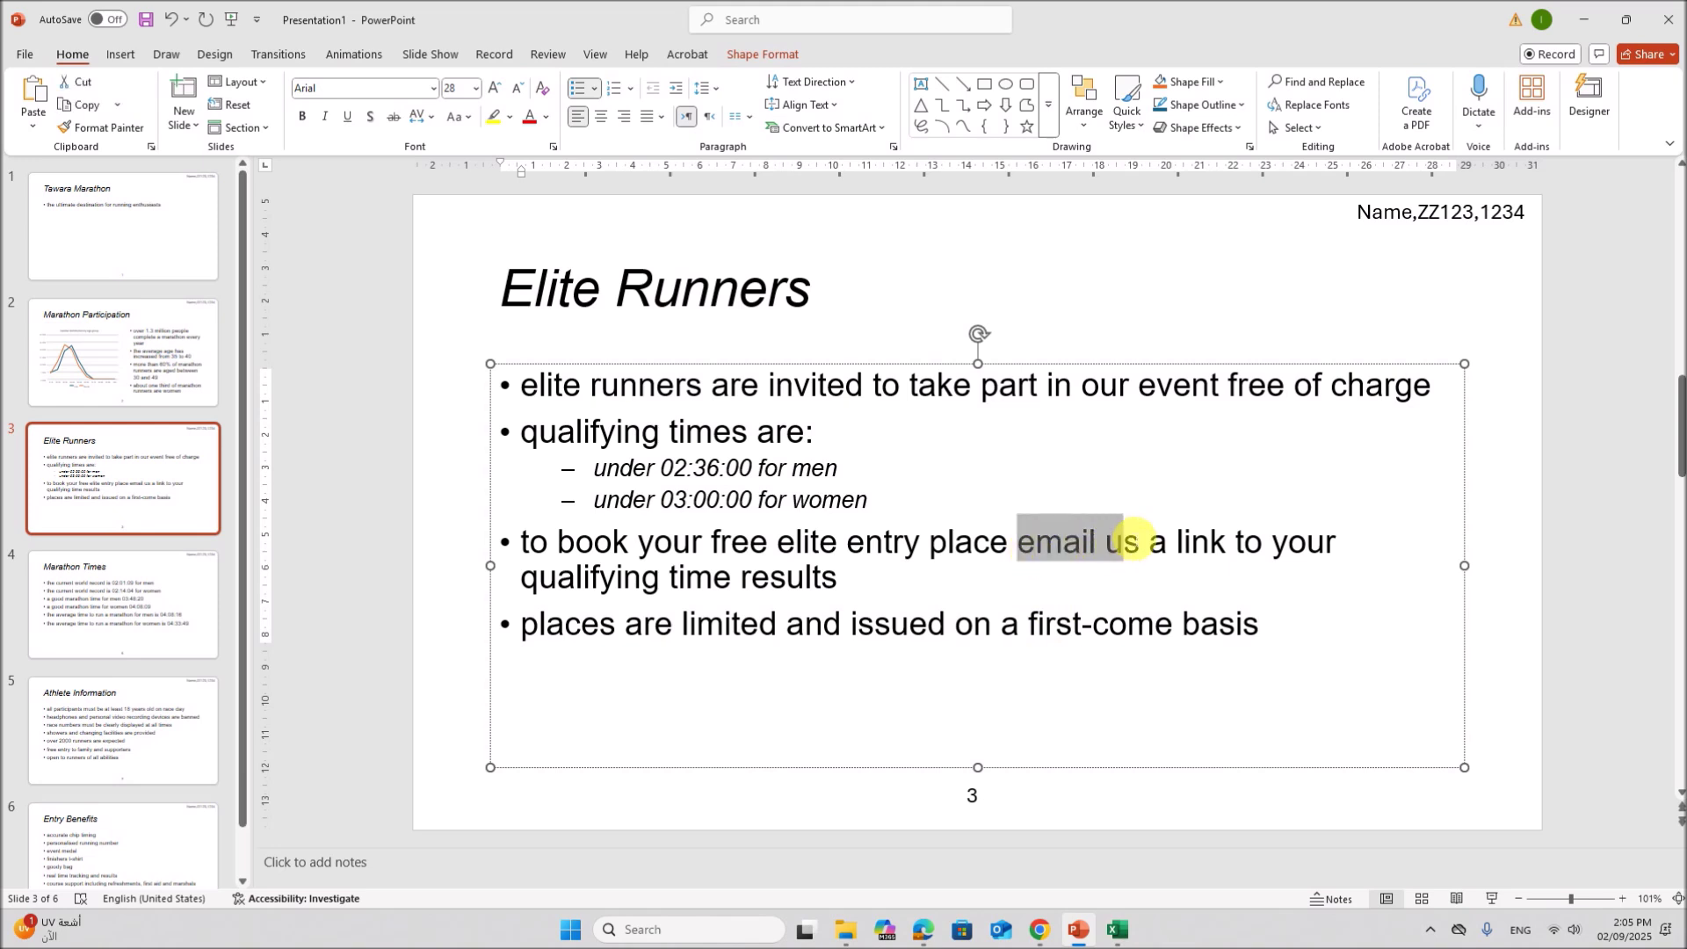
Step: Open the Link dialog for 'email us', choose E-mail Address and paste the copied address
right_click(1055, 550)
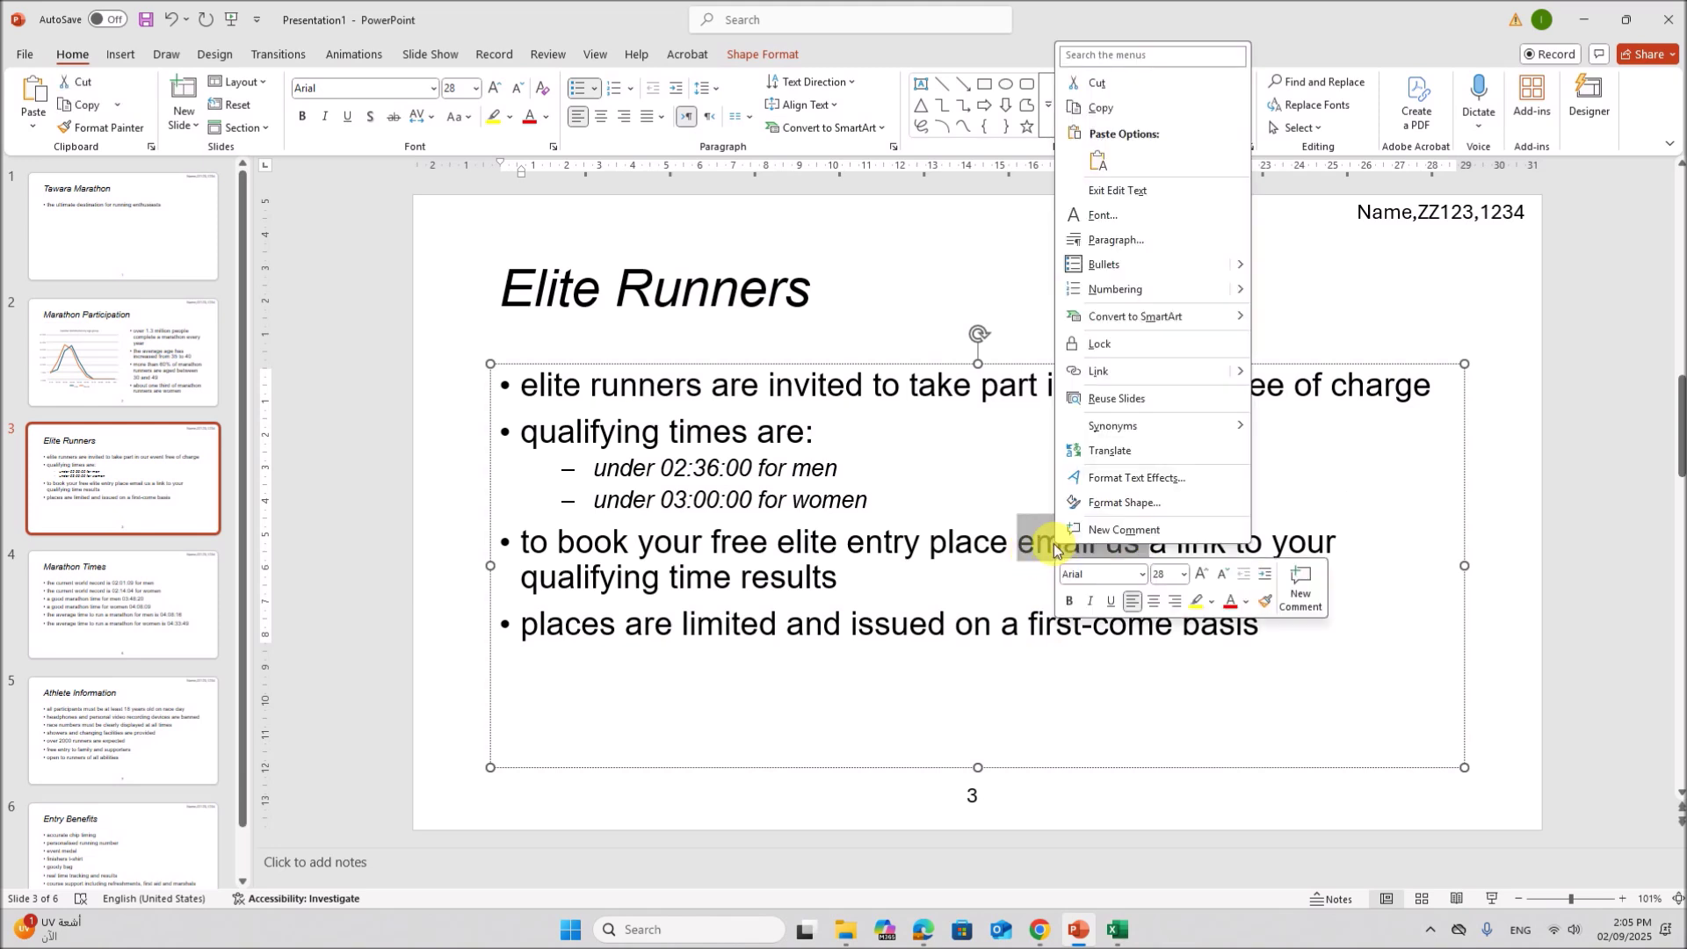
click(1115, 373)
drag(454, 296, 677, 295)
click(435, 528)
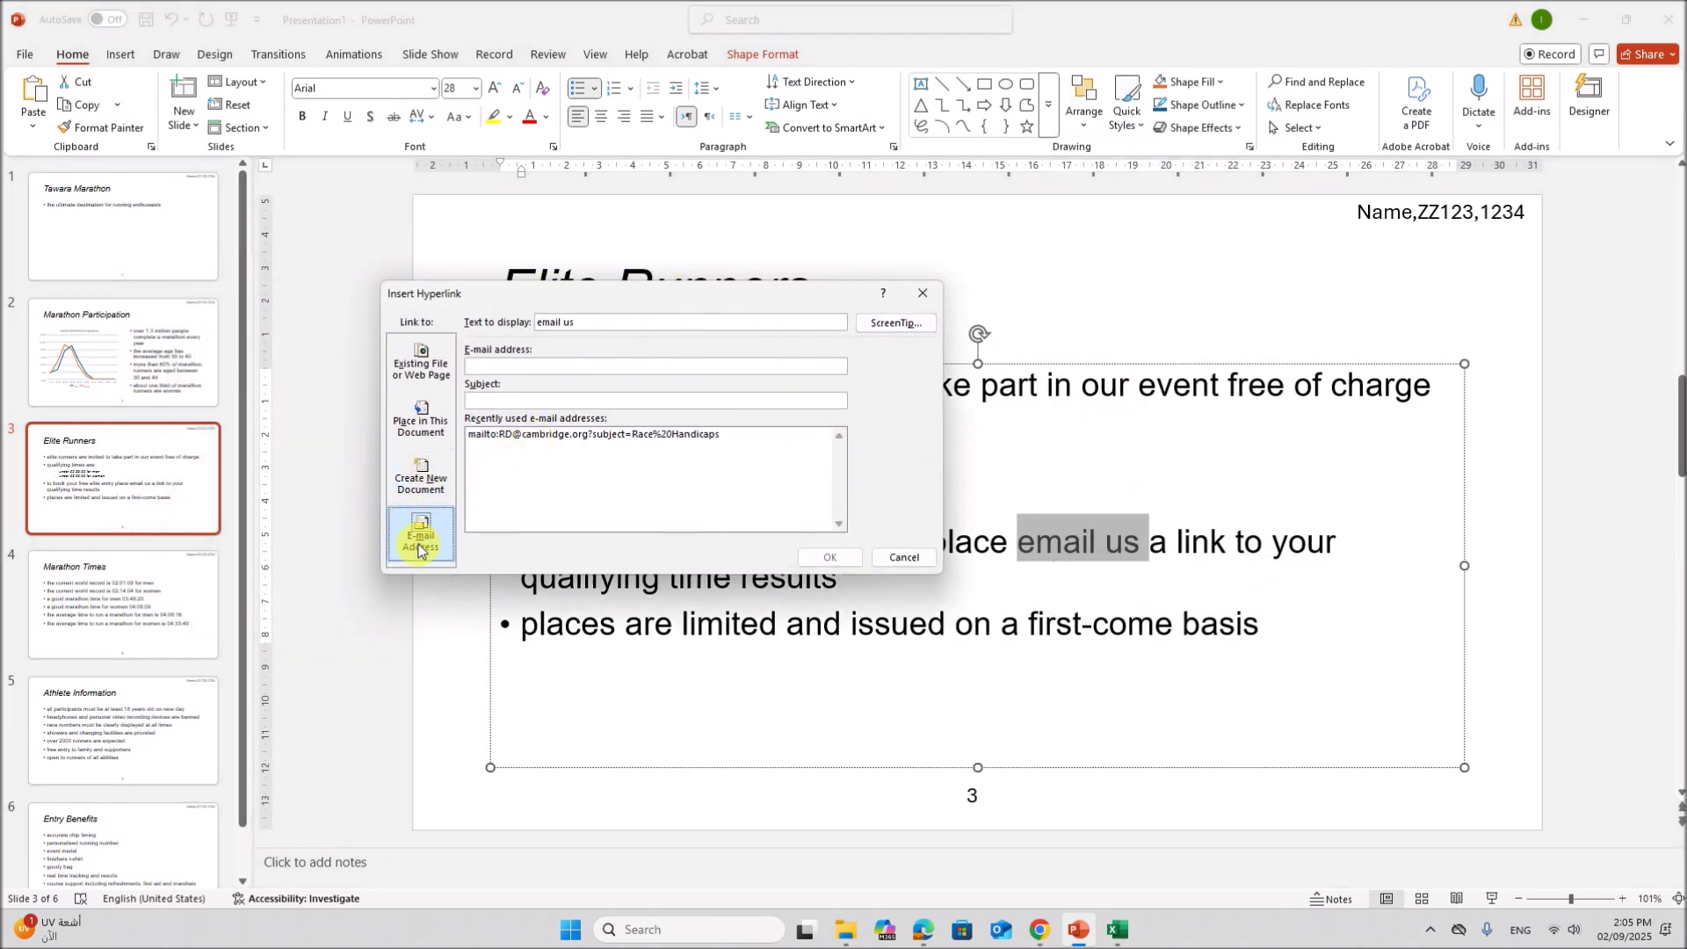
click(505, 369)
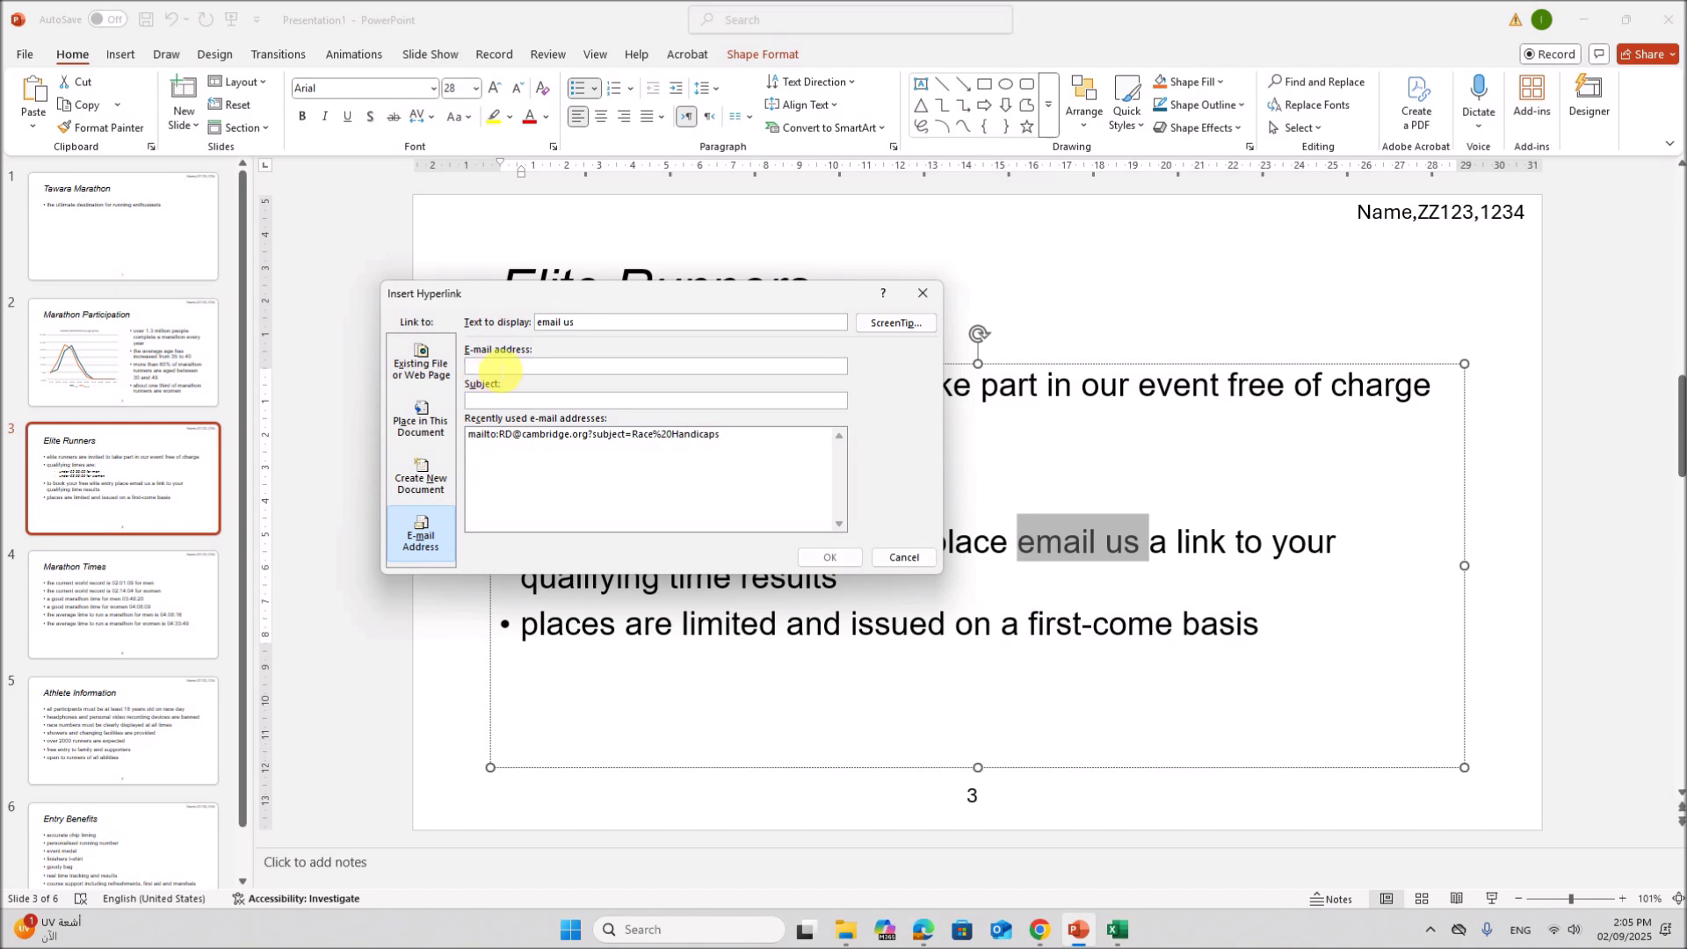
key(ctrl+v)
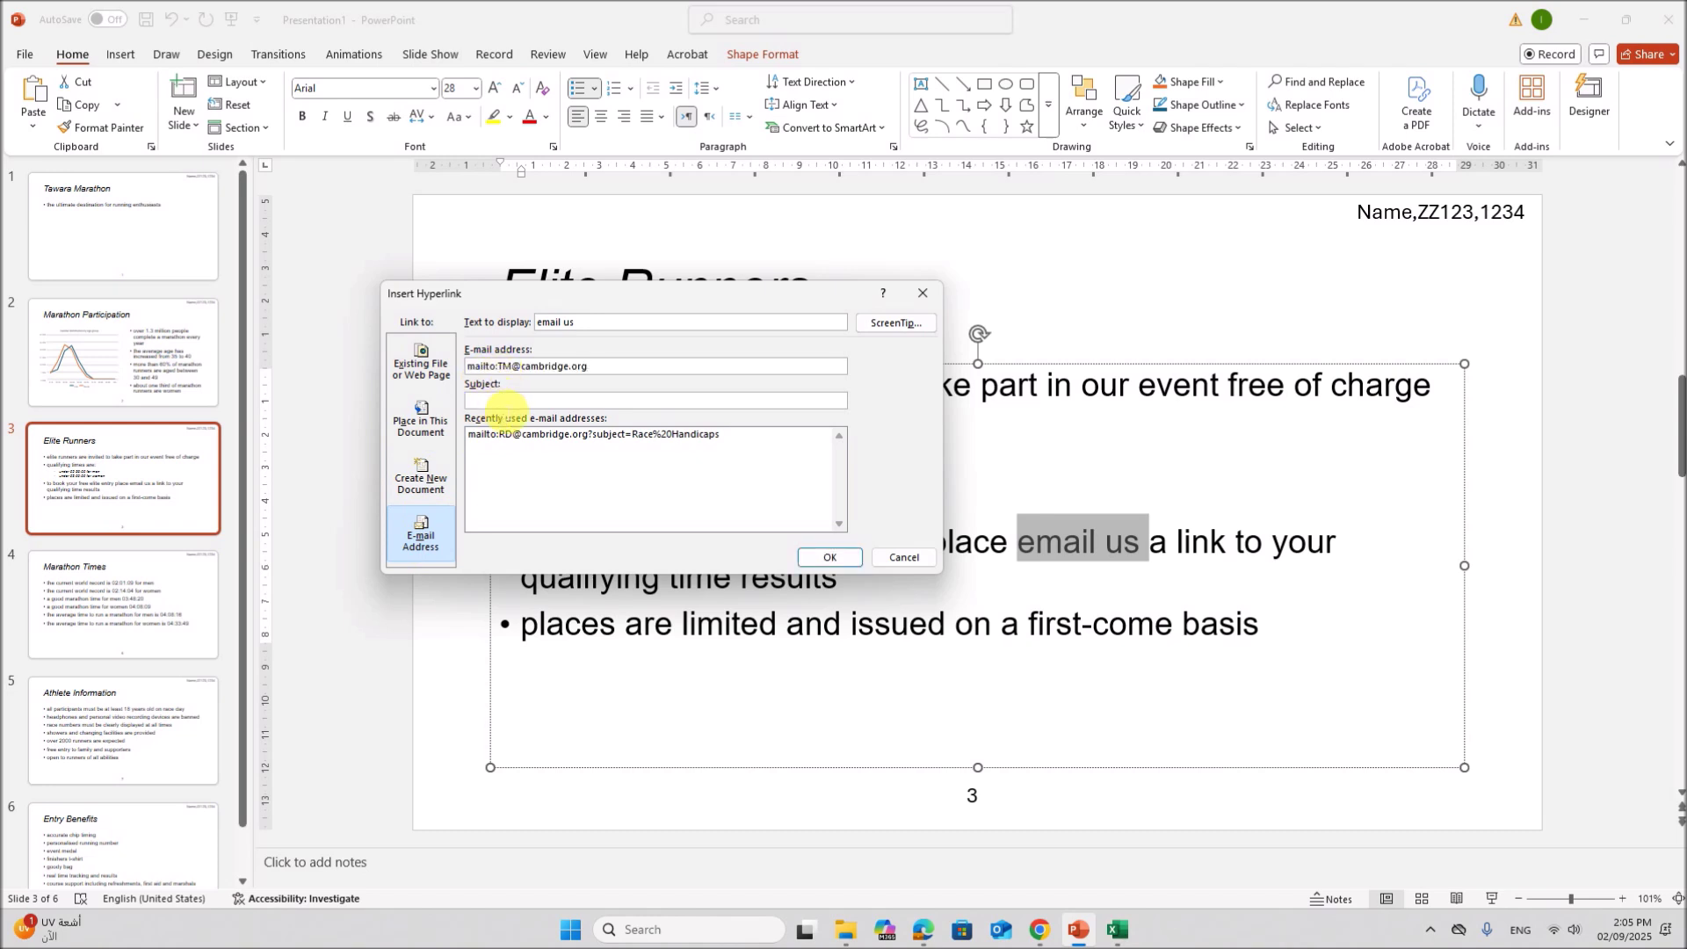
Step: Check the required subject in the exam paper and enter 'Elite Runner' as the subject
click(923, 930)
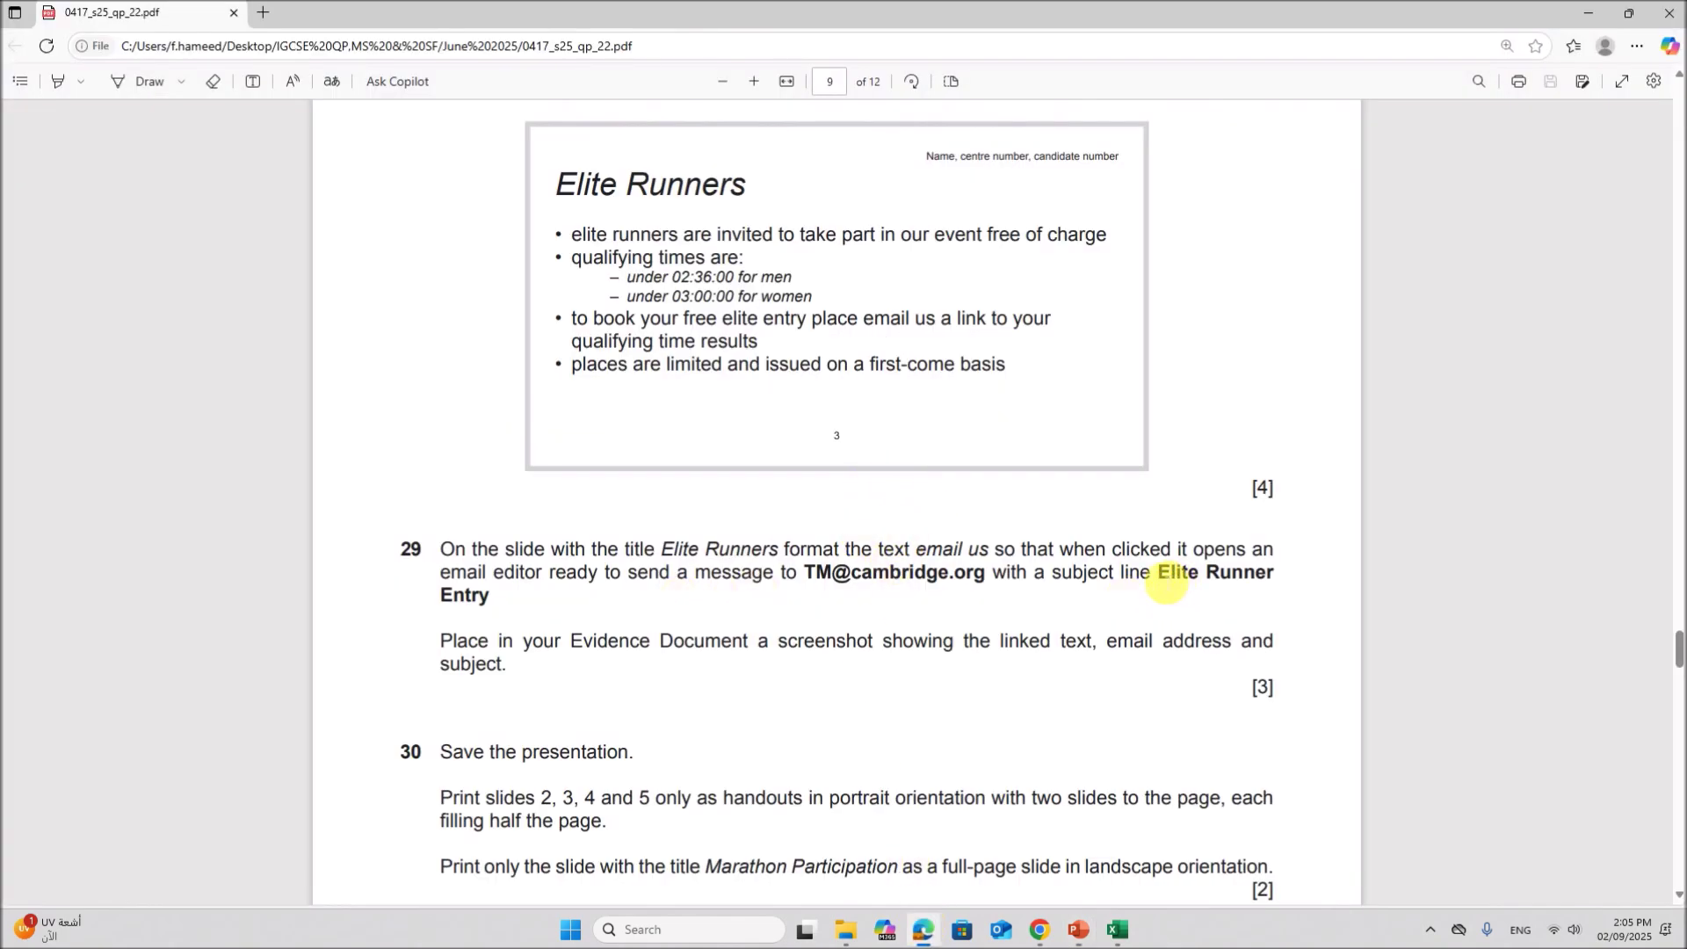
drag(1158, 575, 489, 607)
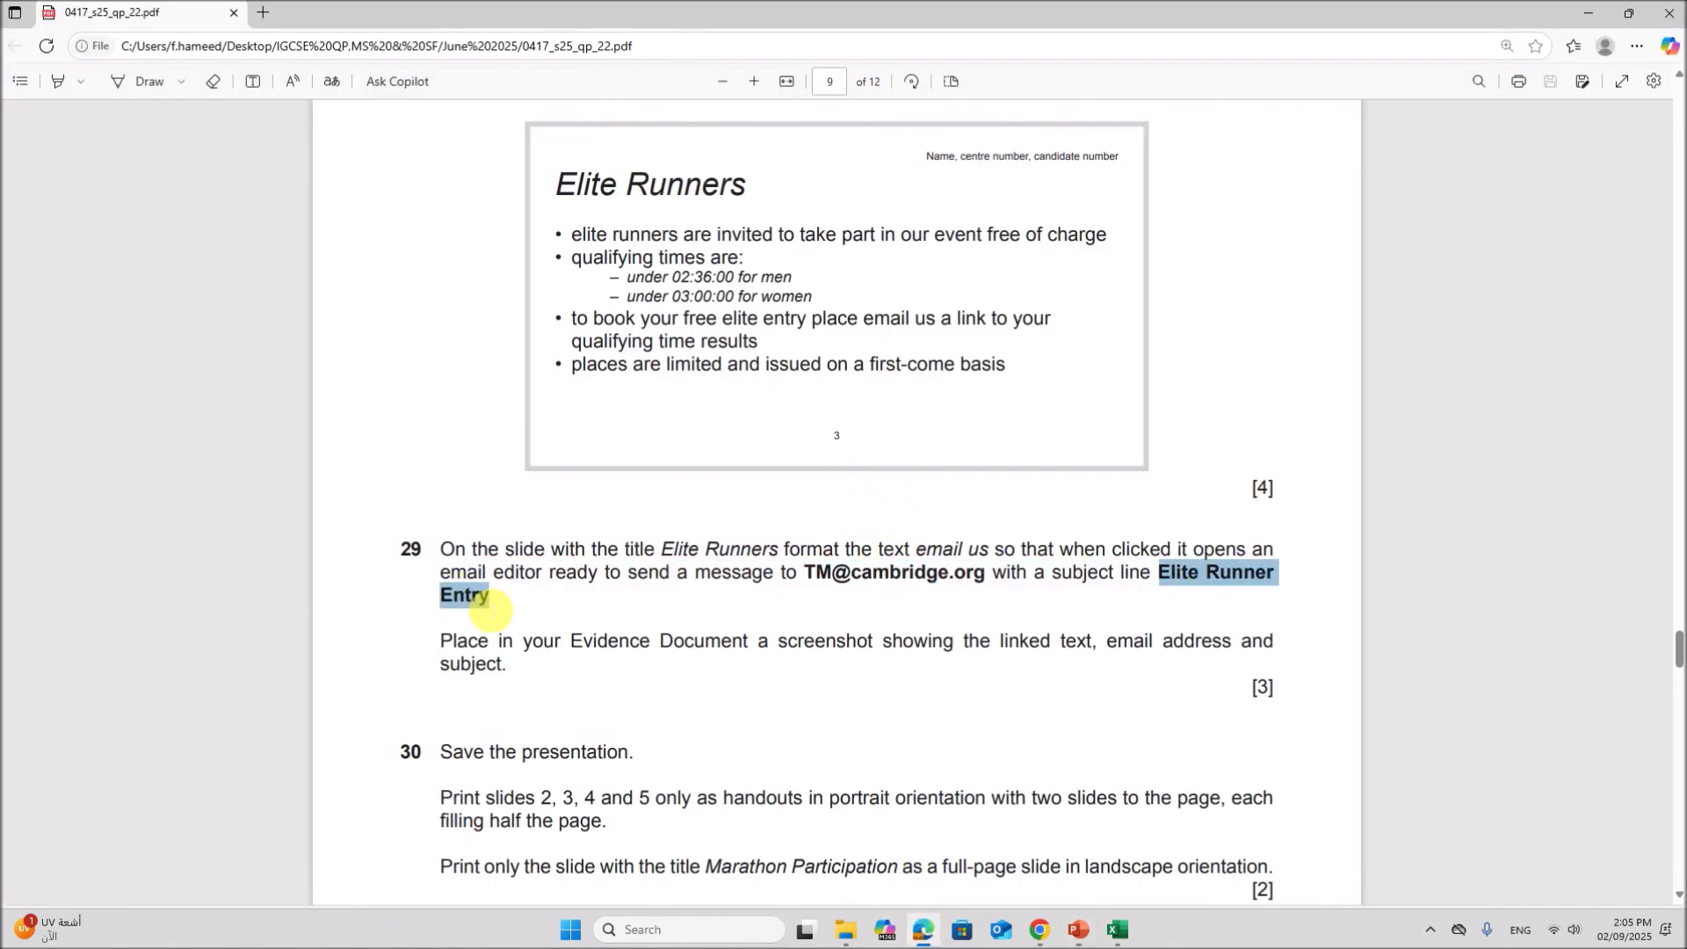
click(1081, 932)
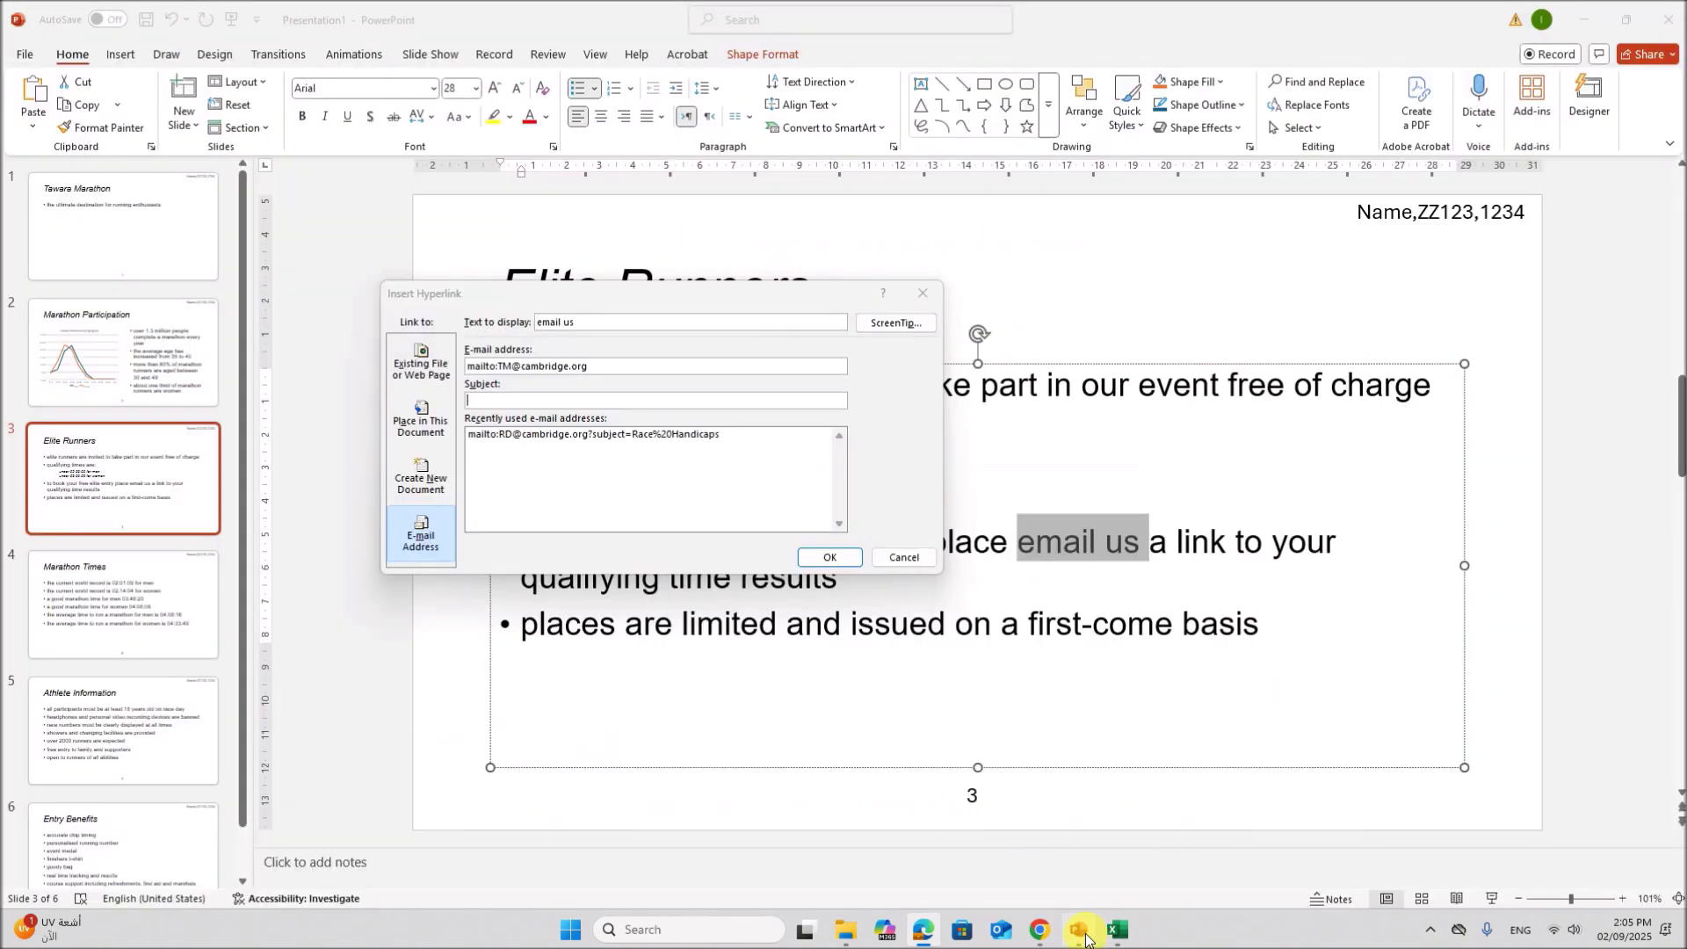
click(523, 386)
text(Elite Runner)
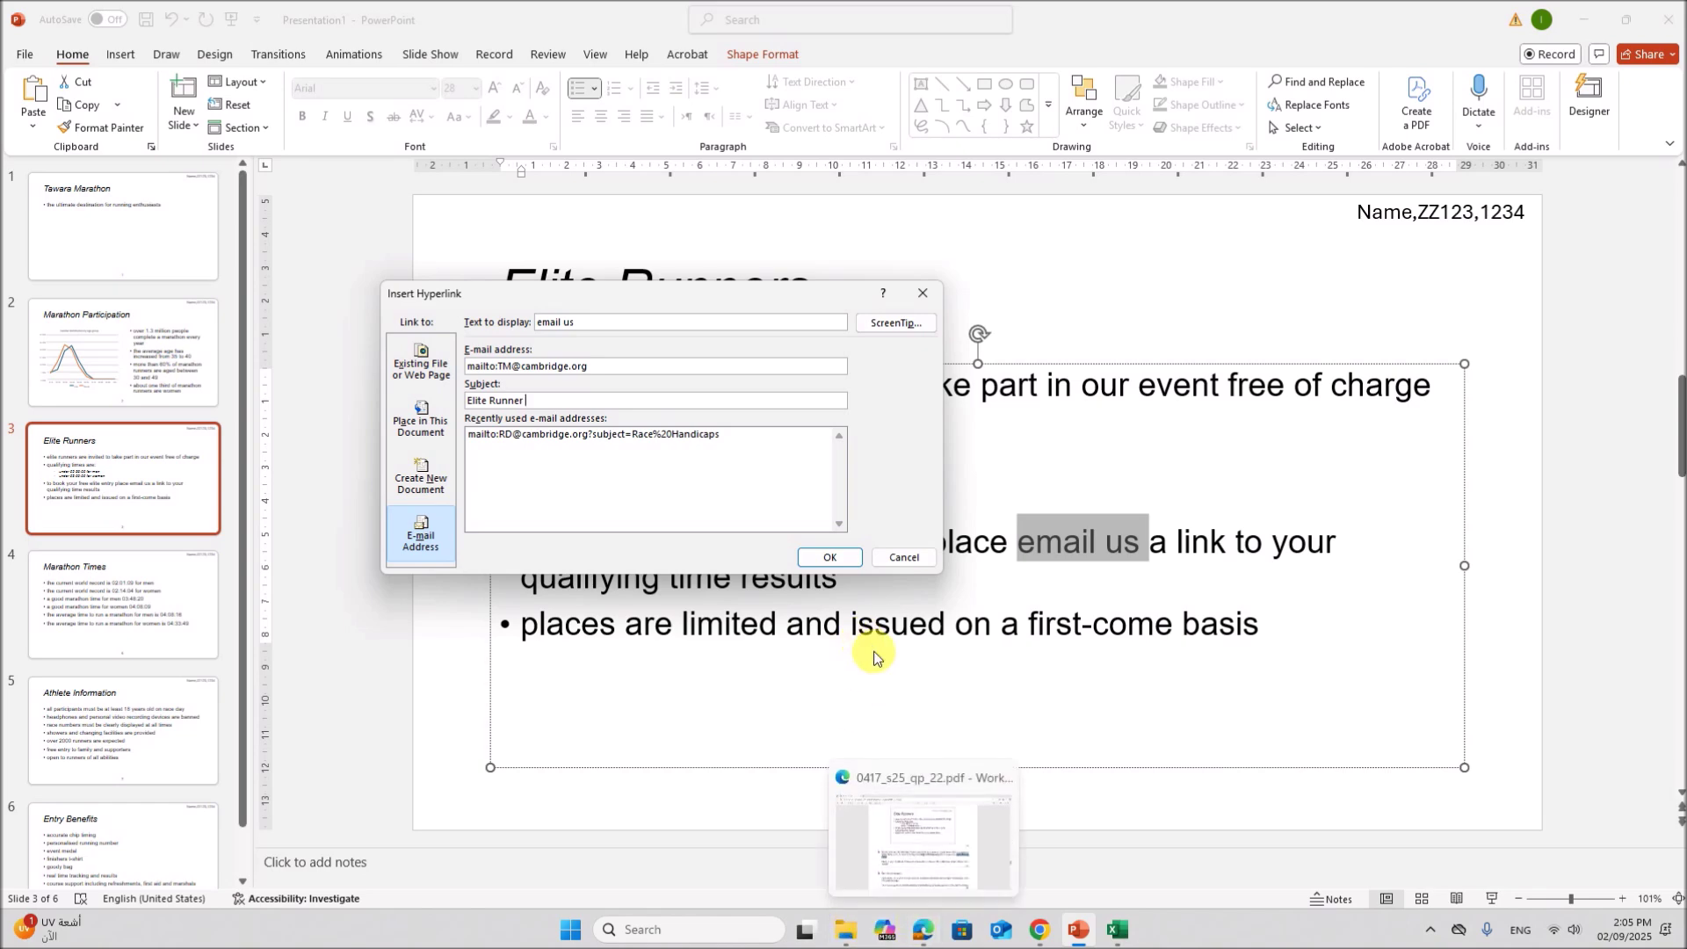
Step: Review question 29's evidence instruction, then reposition the hyperlink dialog for capture
key(alt+Tab)
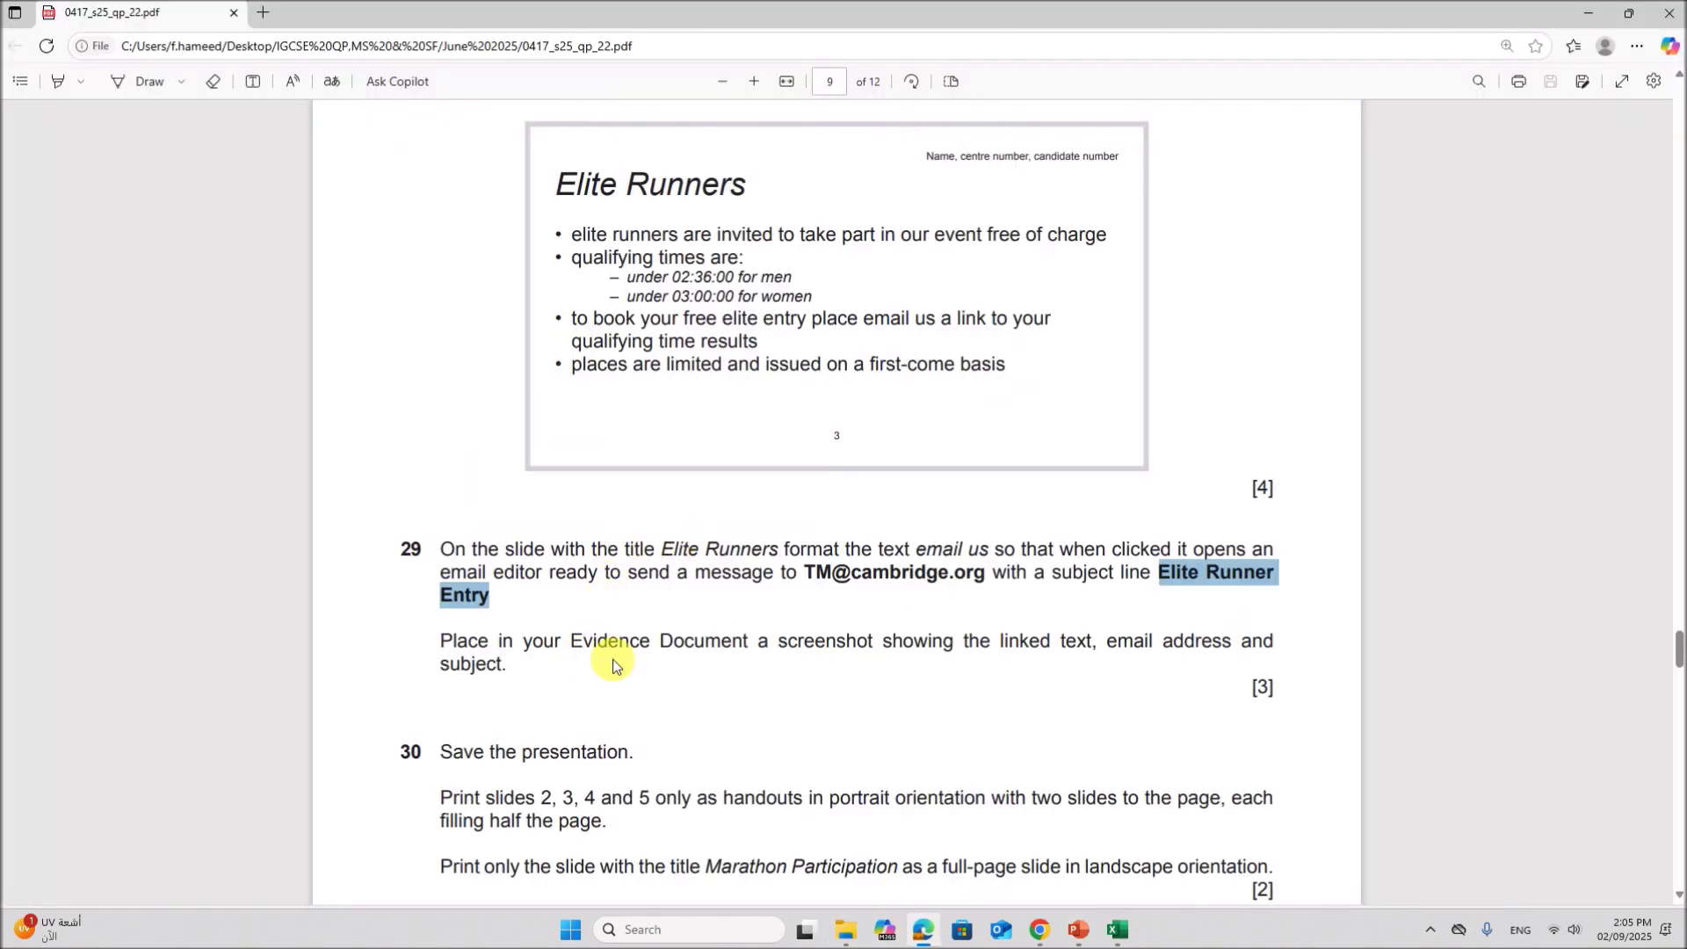
drag(612, 651, 1150, 652)
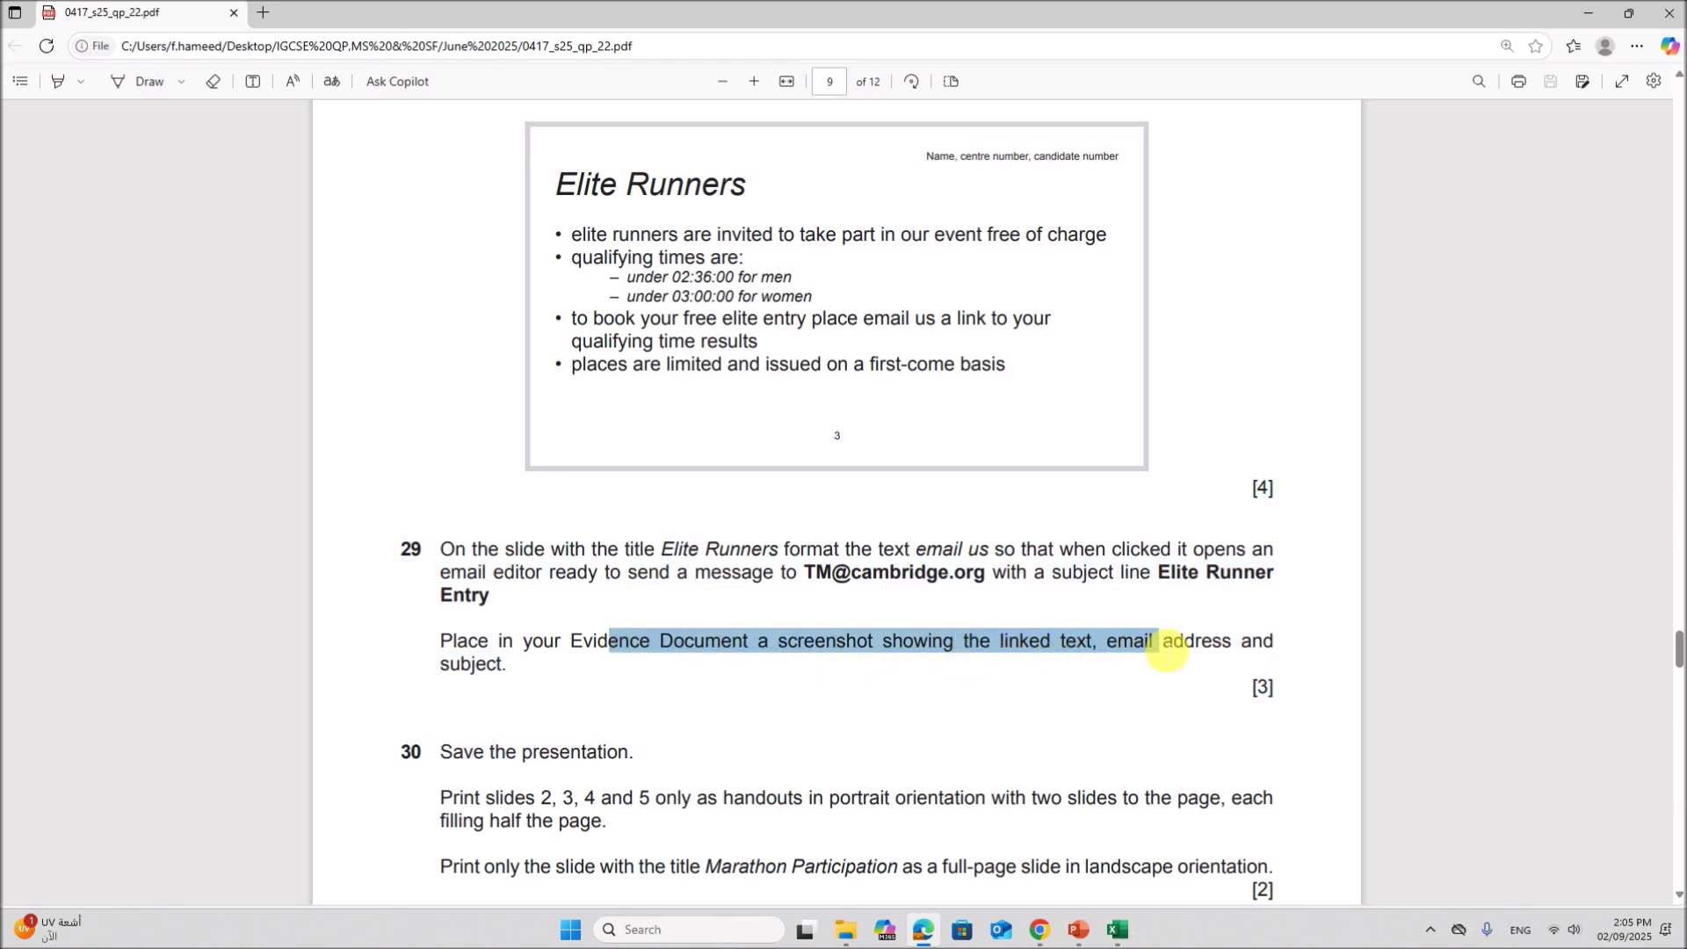
click(546, 689)
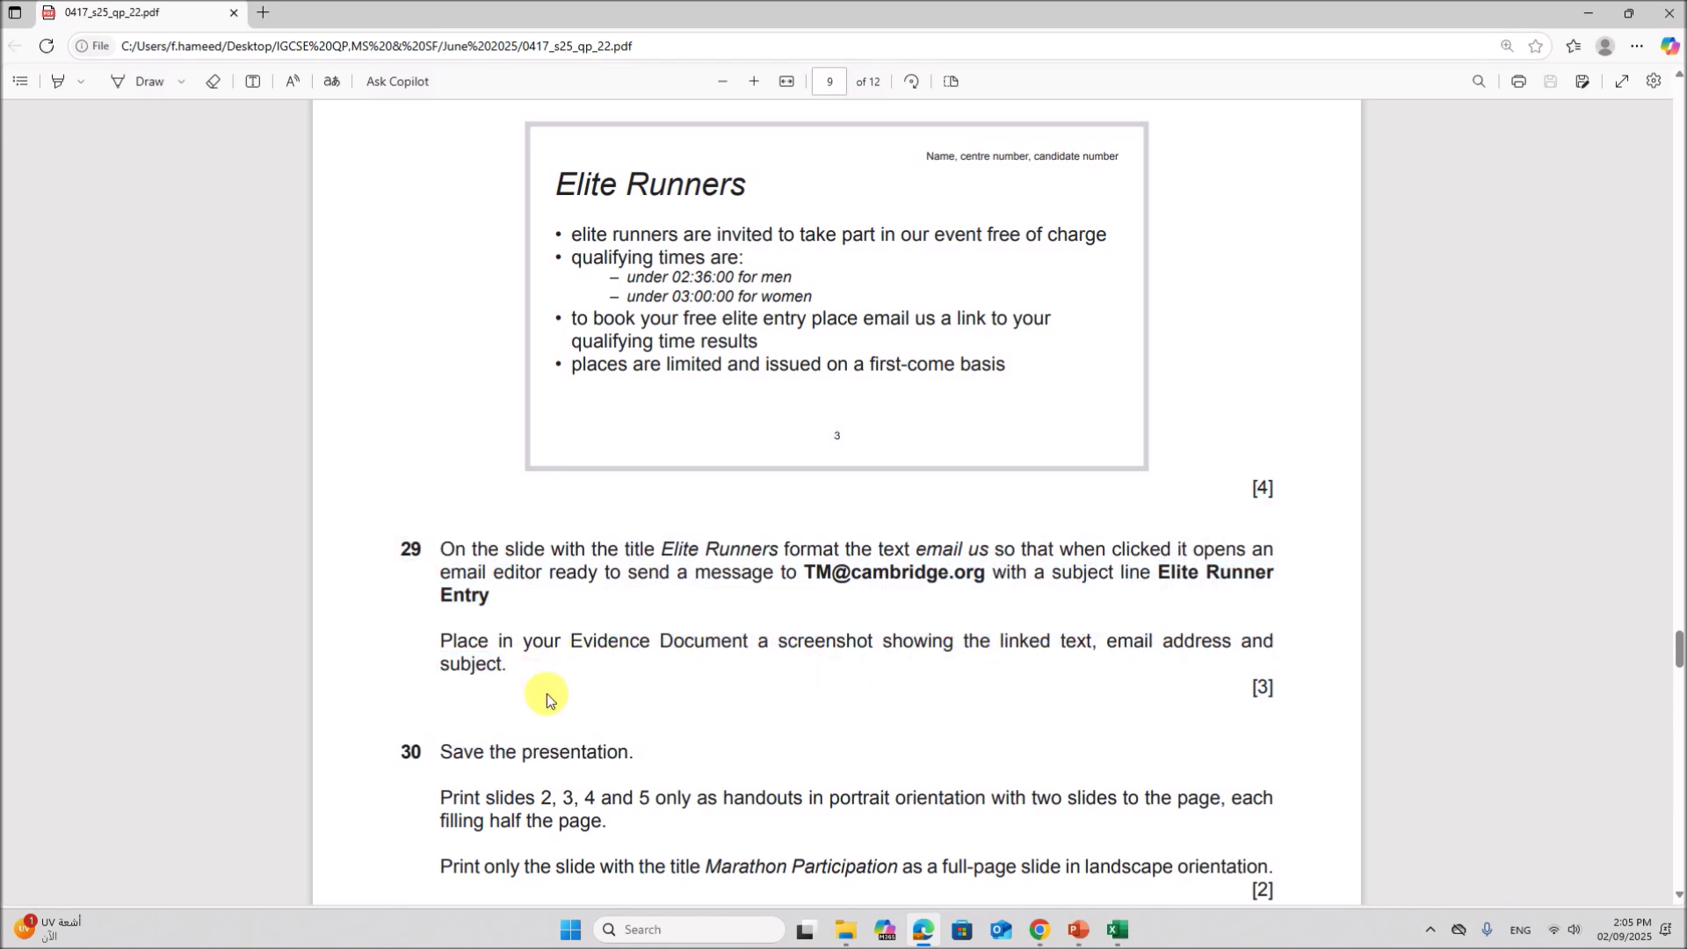
click(1069, 918)
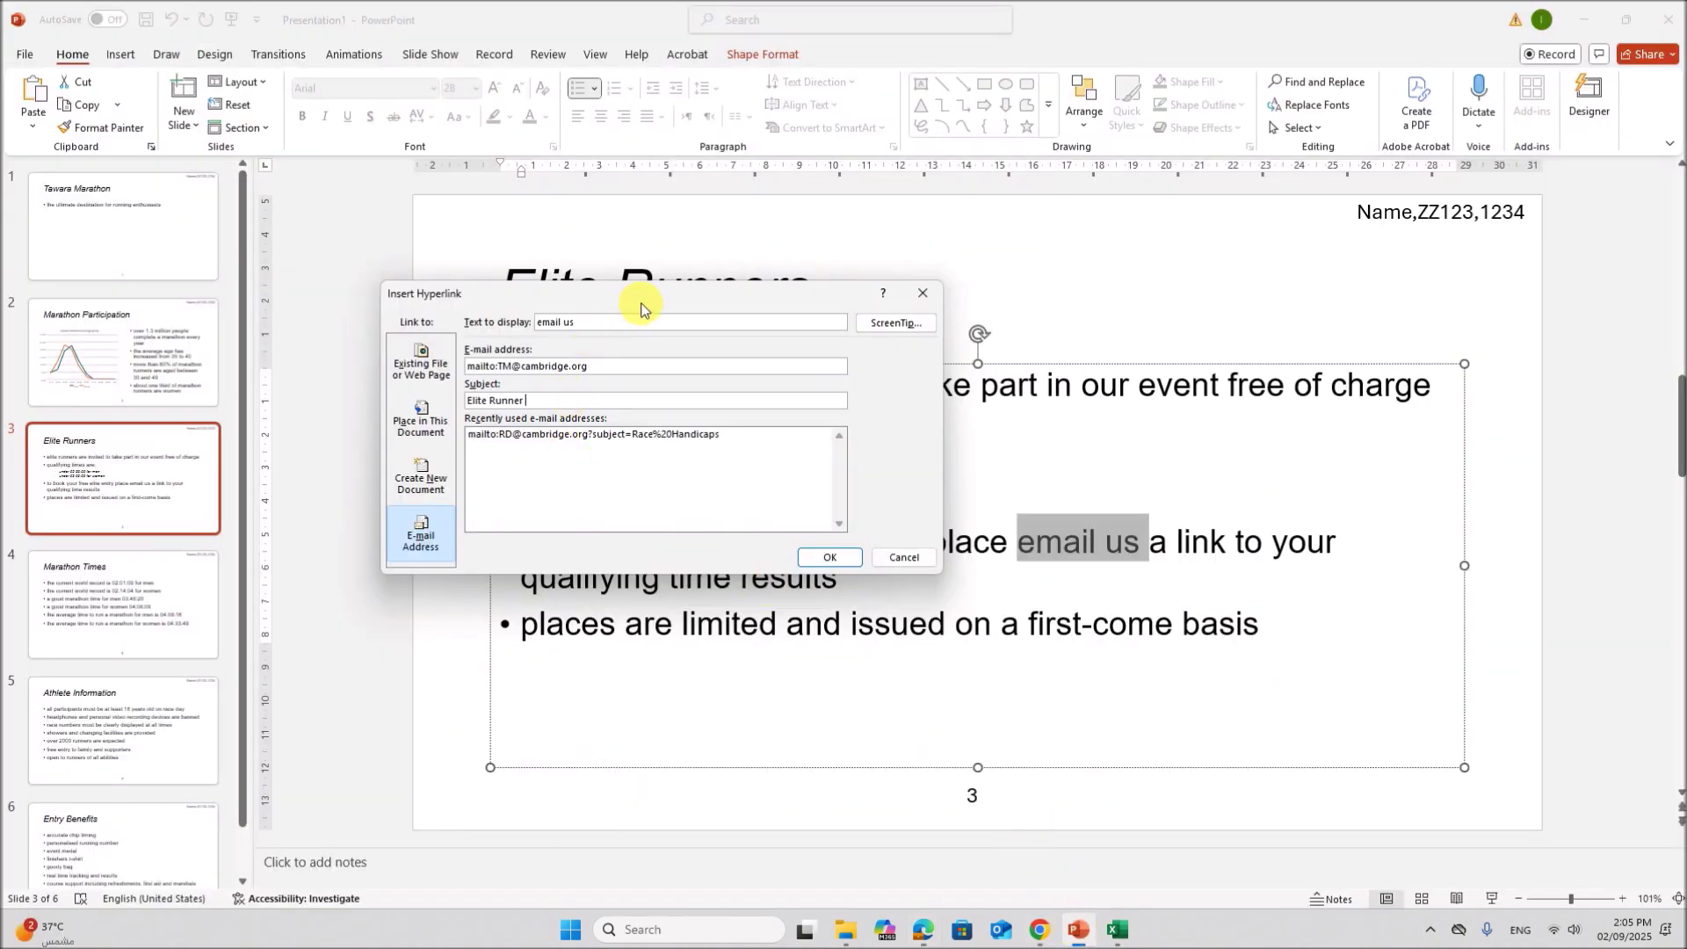
drag(641, 301, 663, 280)
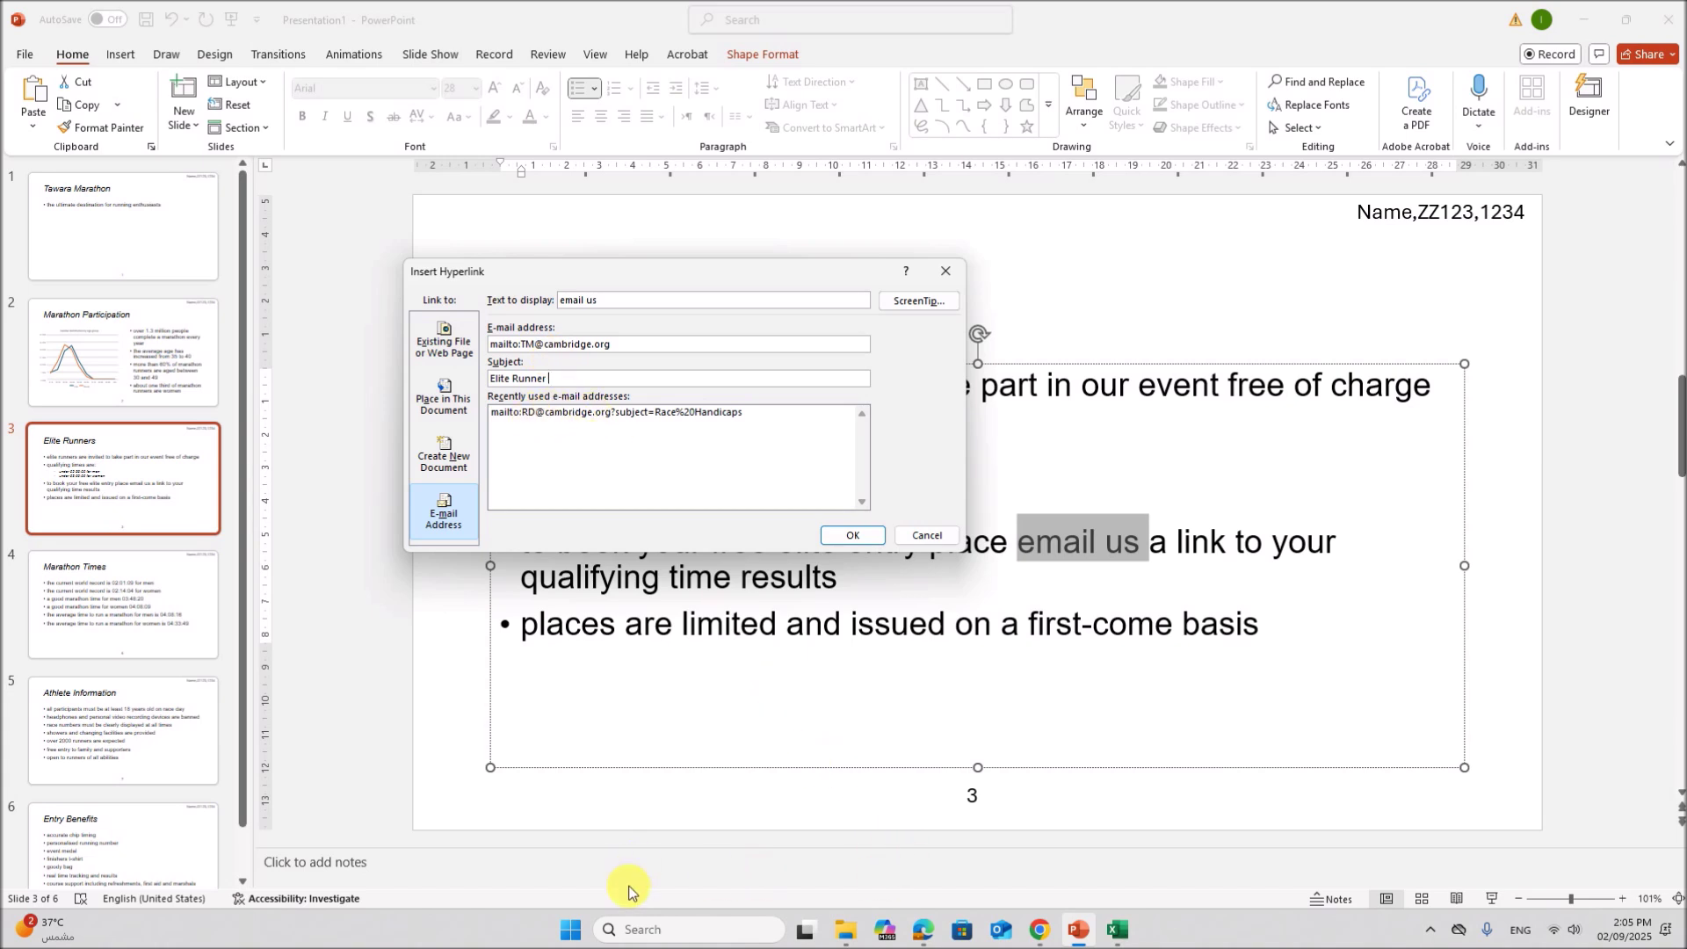
Step: Snip the Insert Hyperlink dialog with Snipping Tool, then confirm the e-mail link with OK
click(642, 930)
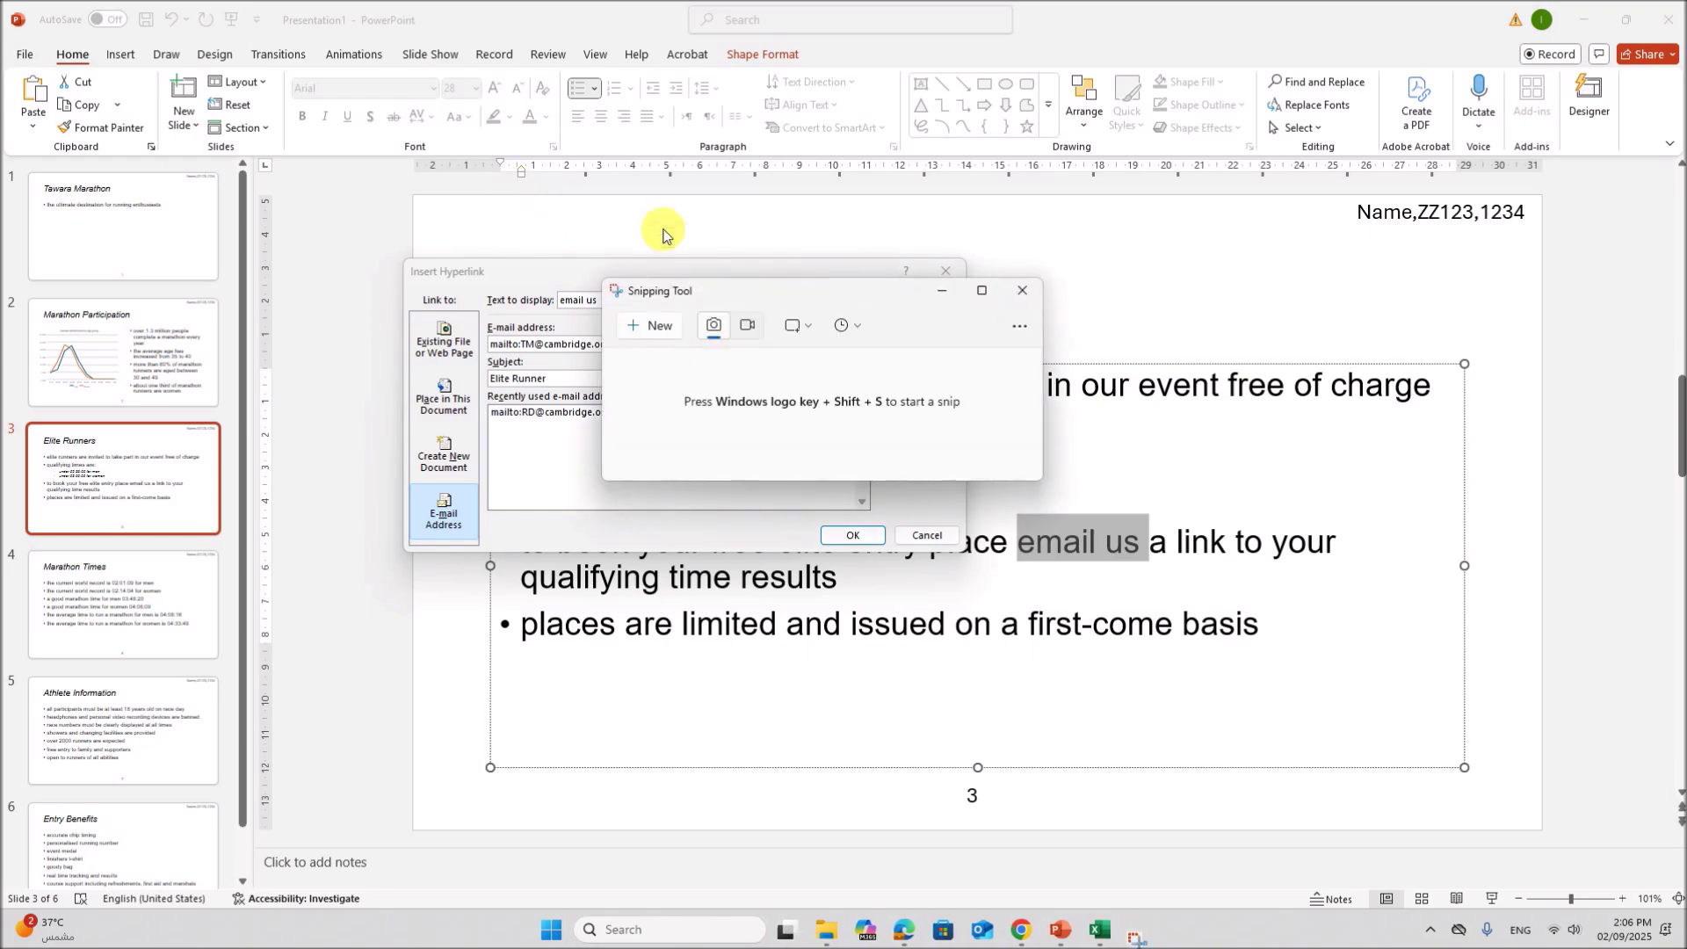
click(656, 323)
drag(411, 260, 974, 559)
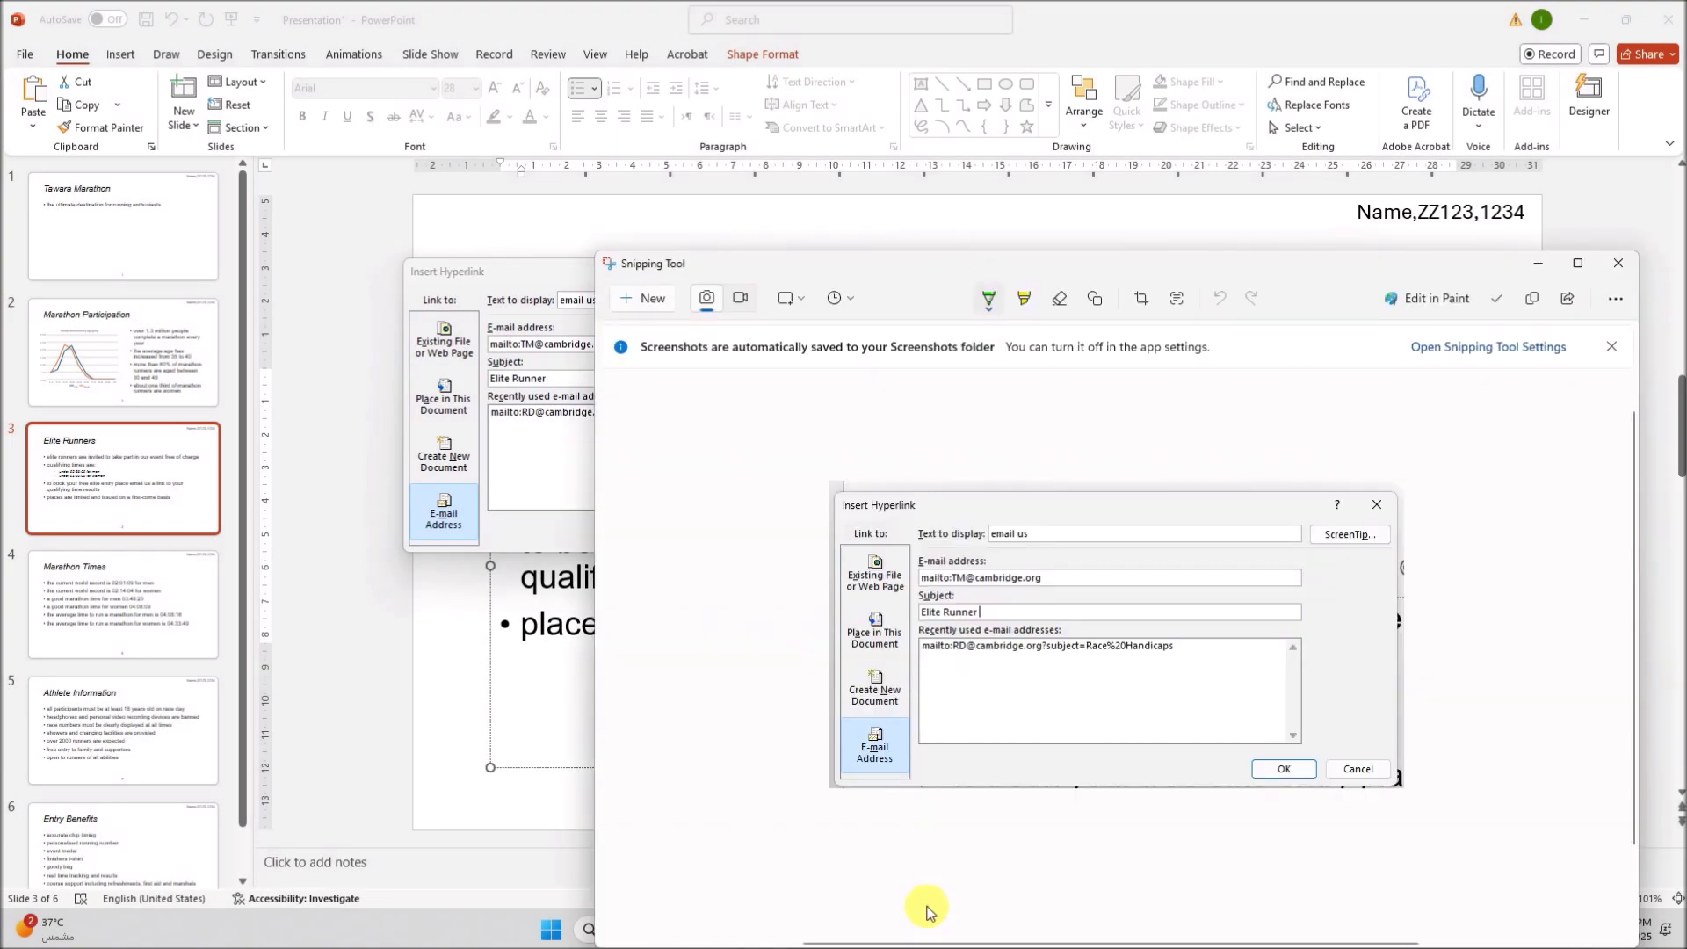
click(506, 807)
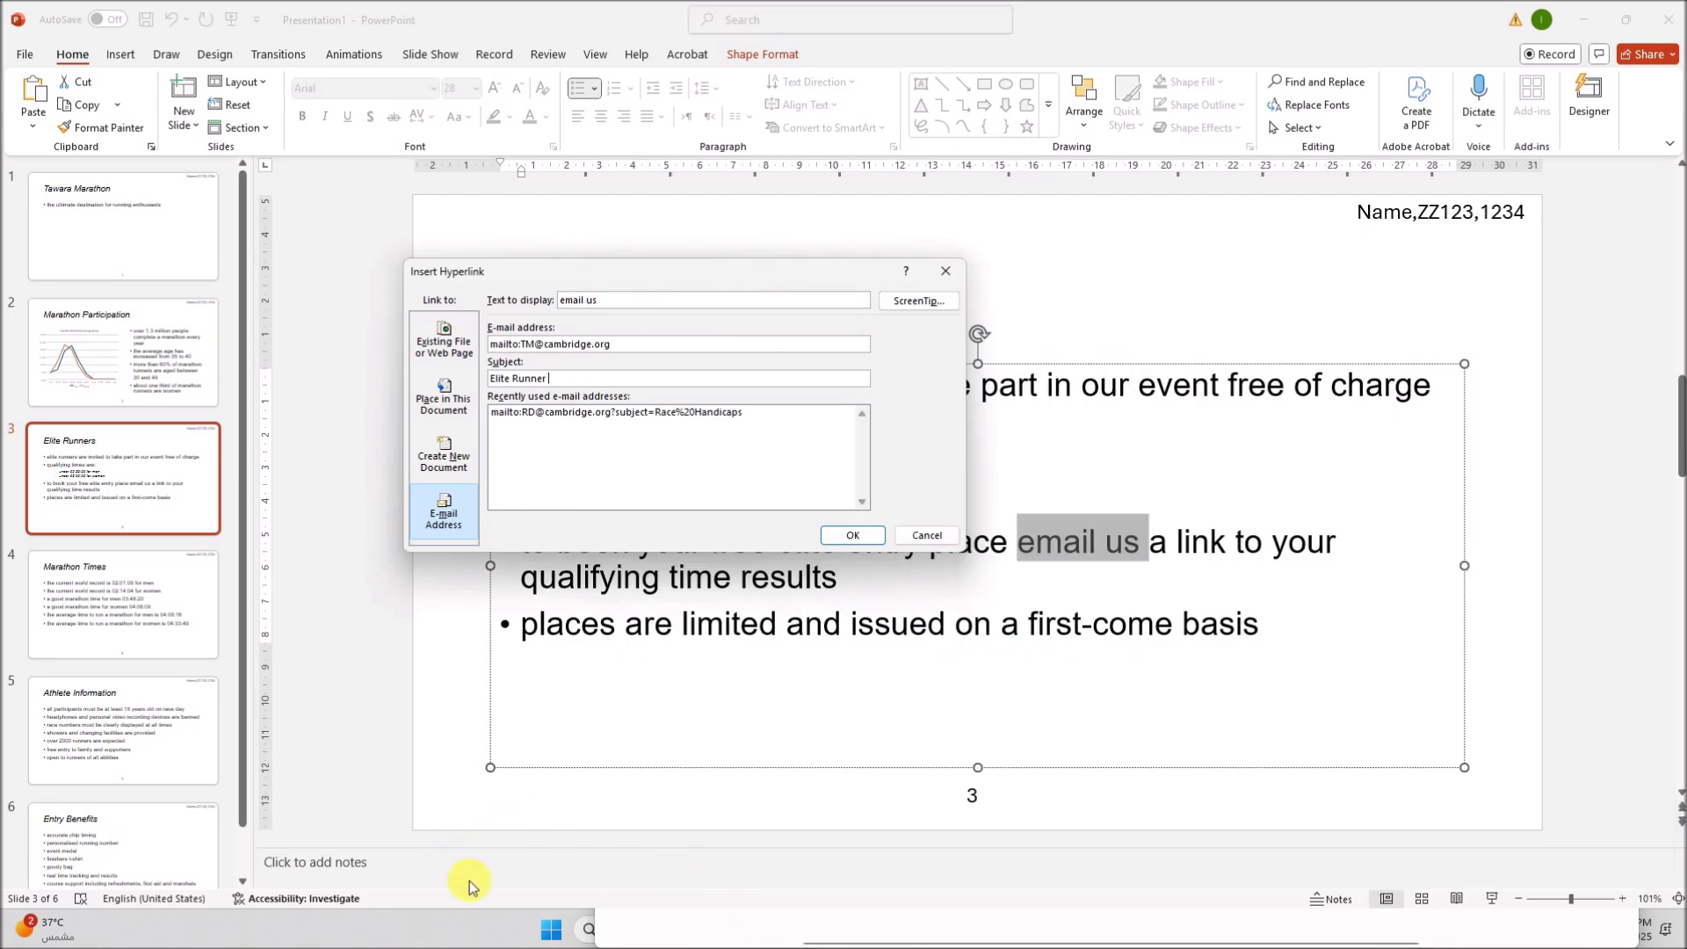
click(855, 534)
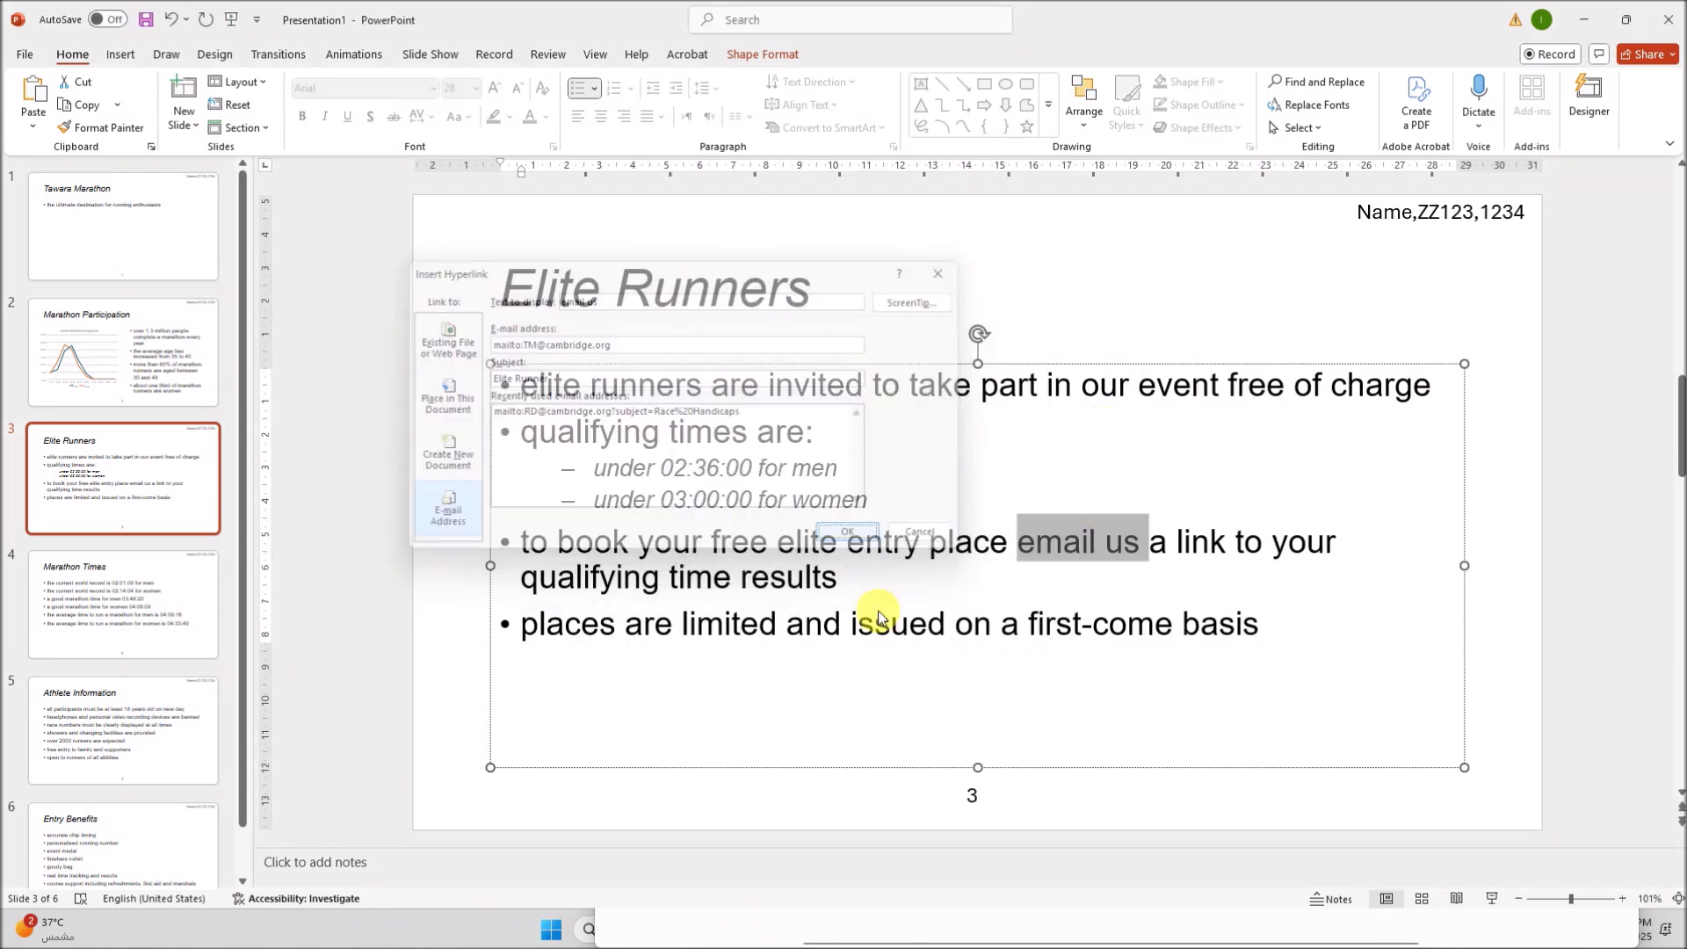
Step: Minimise Snipping Tool and open EVIDENCE1234 from the J25 P22 folder
click(673, 930)
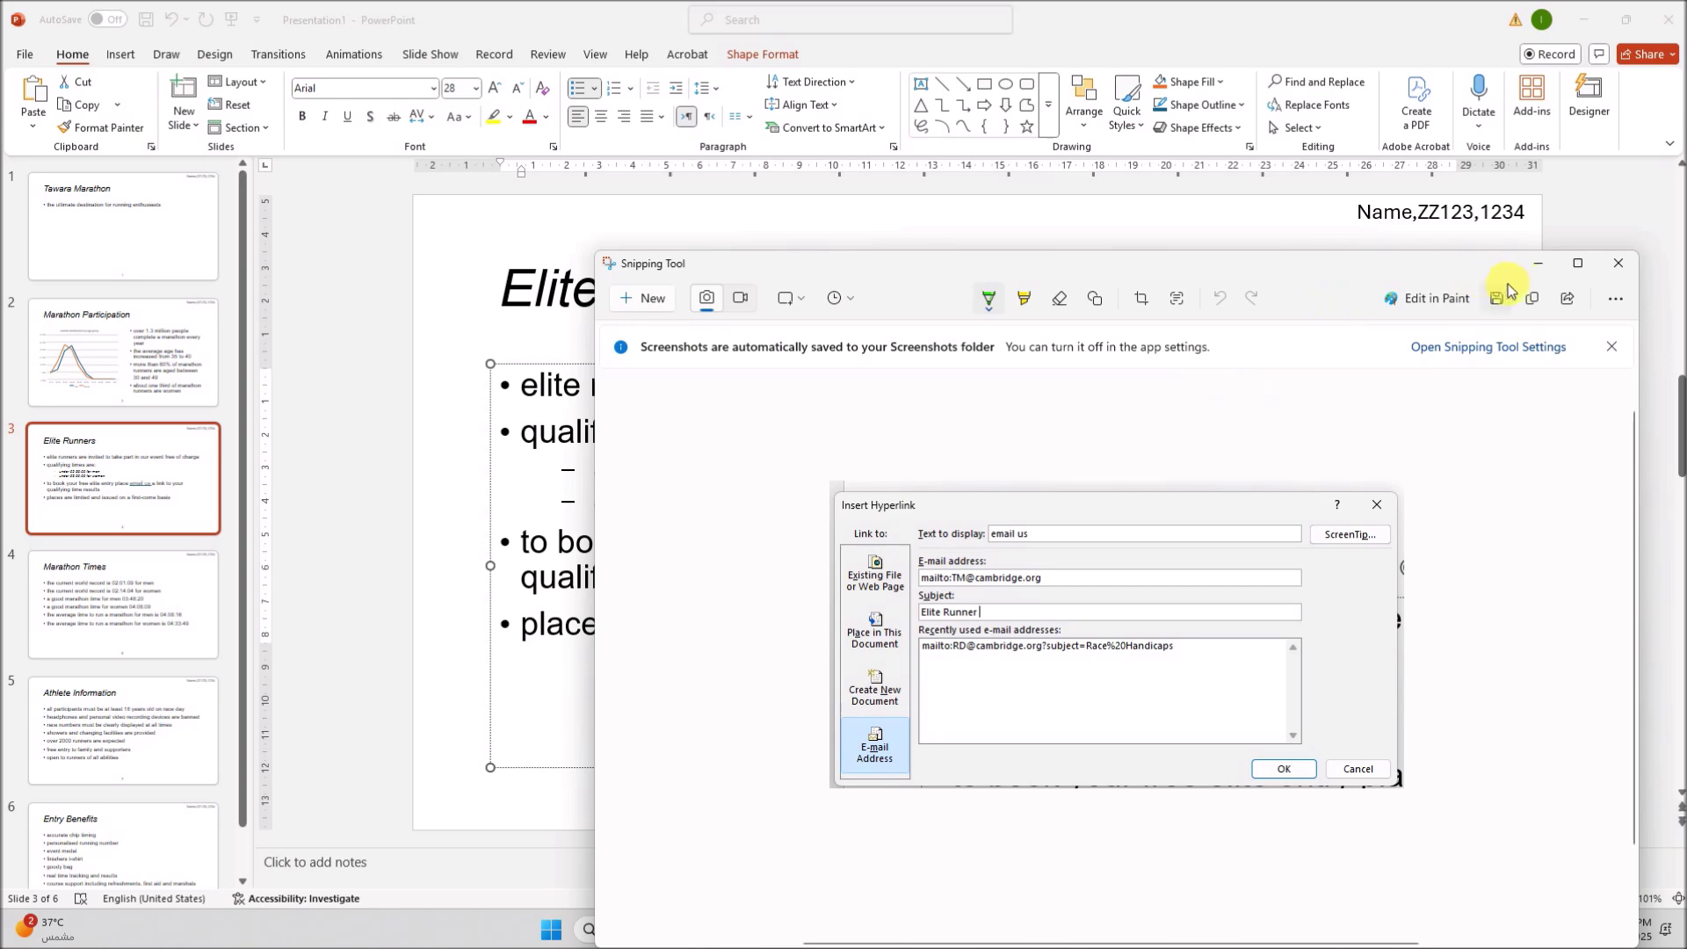
click(1537, 264)
click(822, 928)
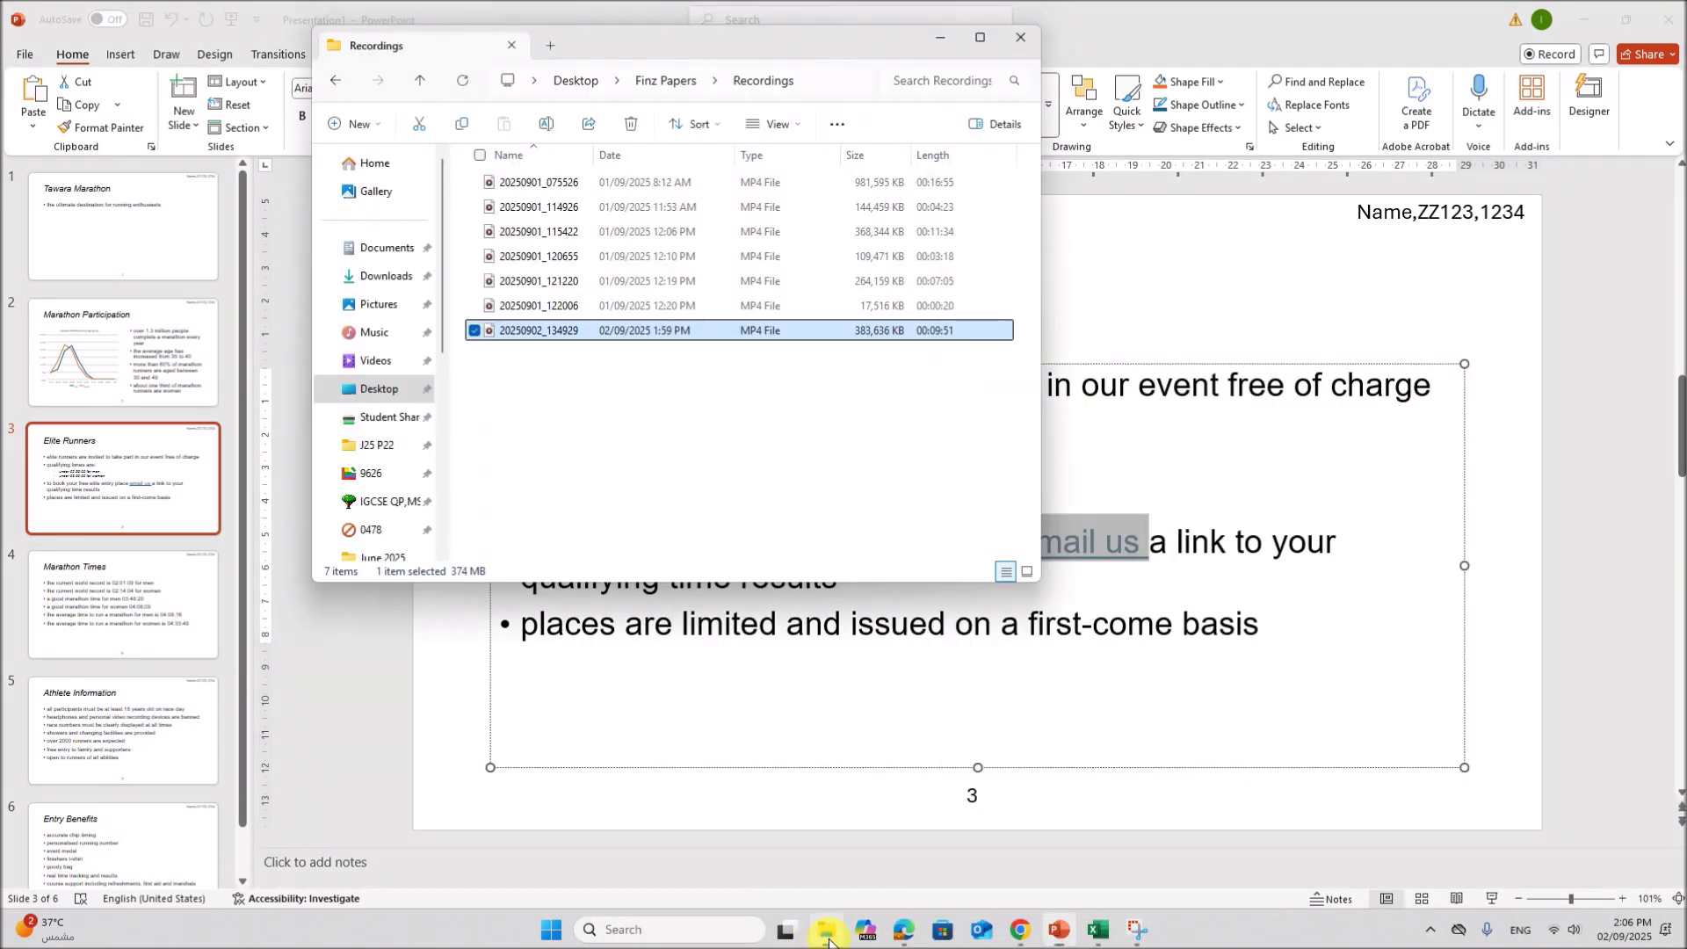
click(371, 445)
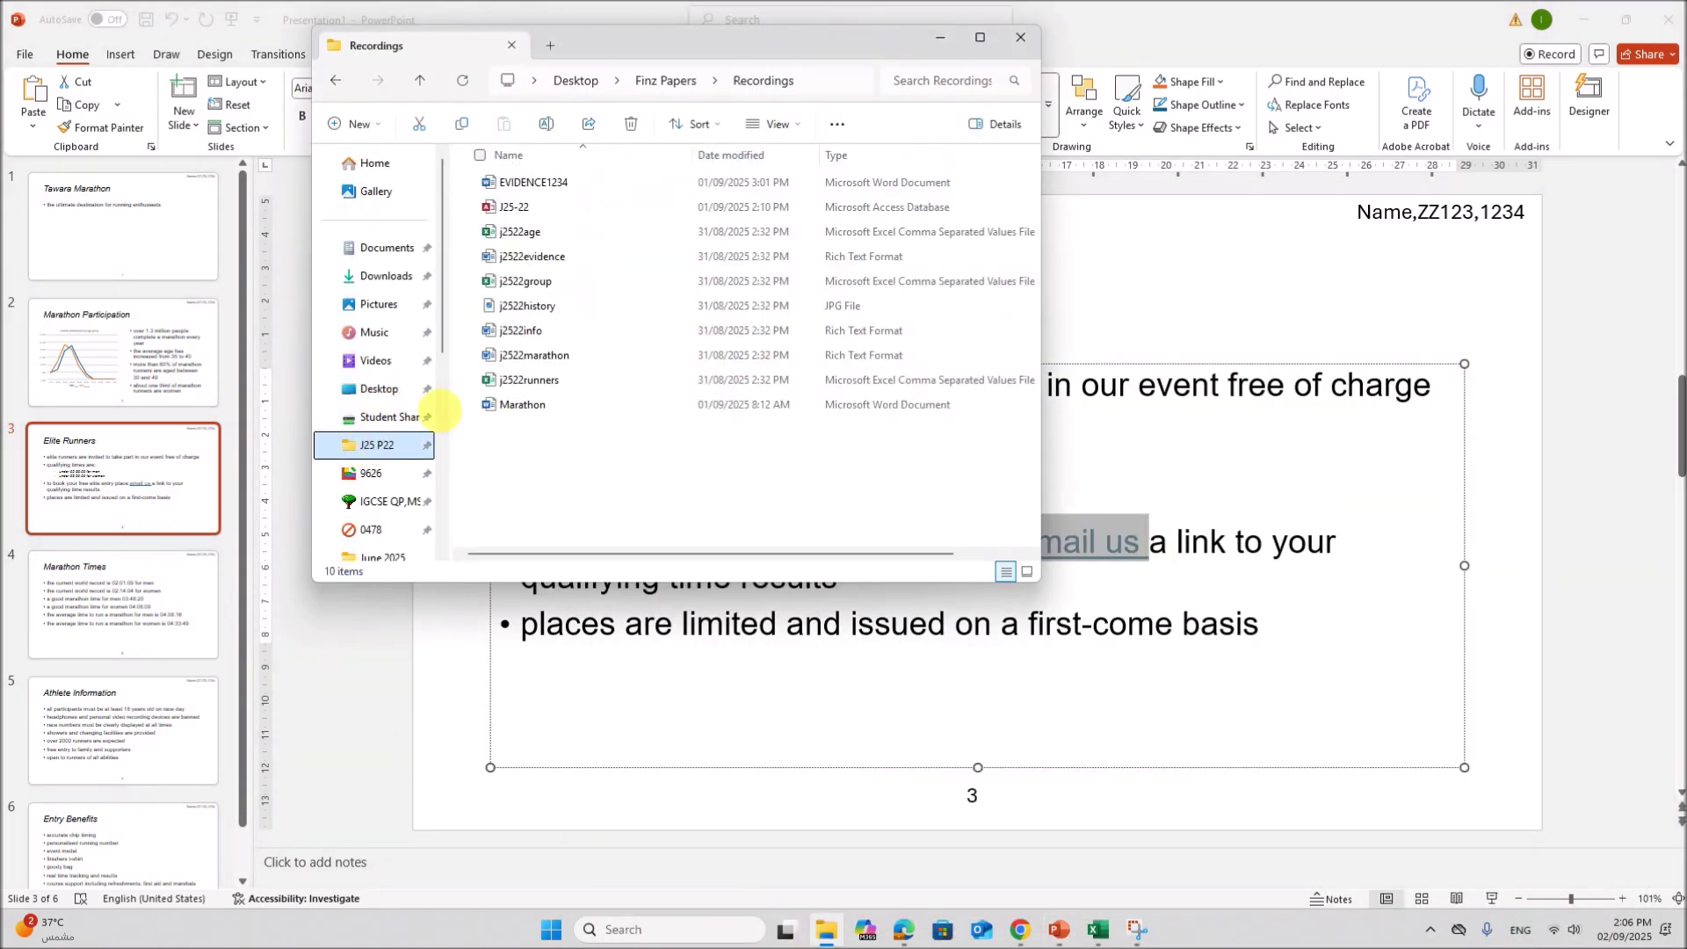
double_click(536, 182)
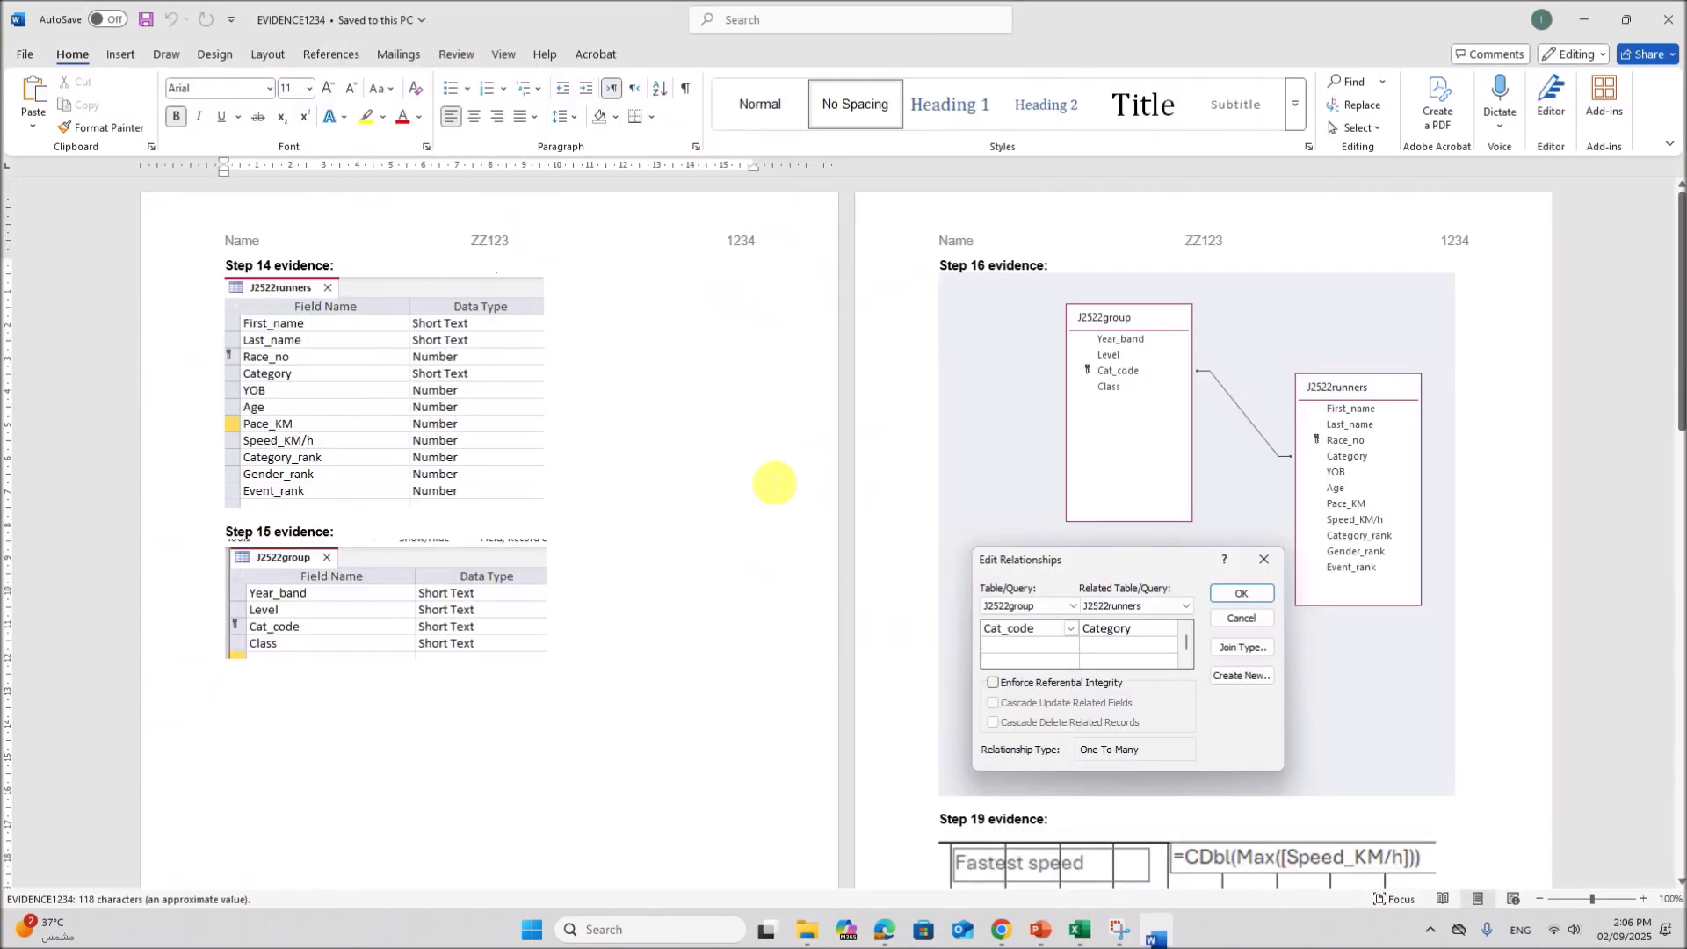
Step: Paste the hyperlink-dialog screenshot on a new line under Step 29 evidence in EVIDENCE1234
scroll(987, 654, down, 5)
scroll(989, 642, down, 5)
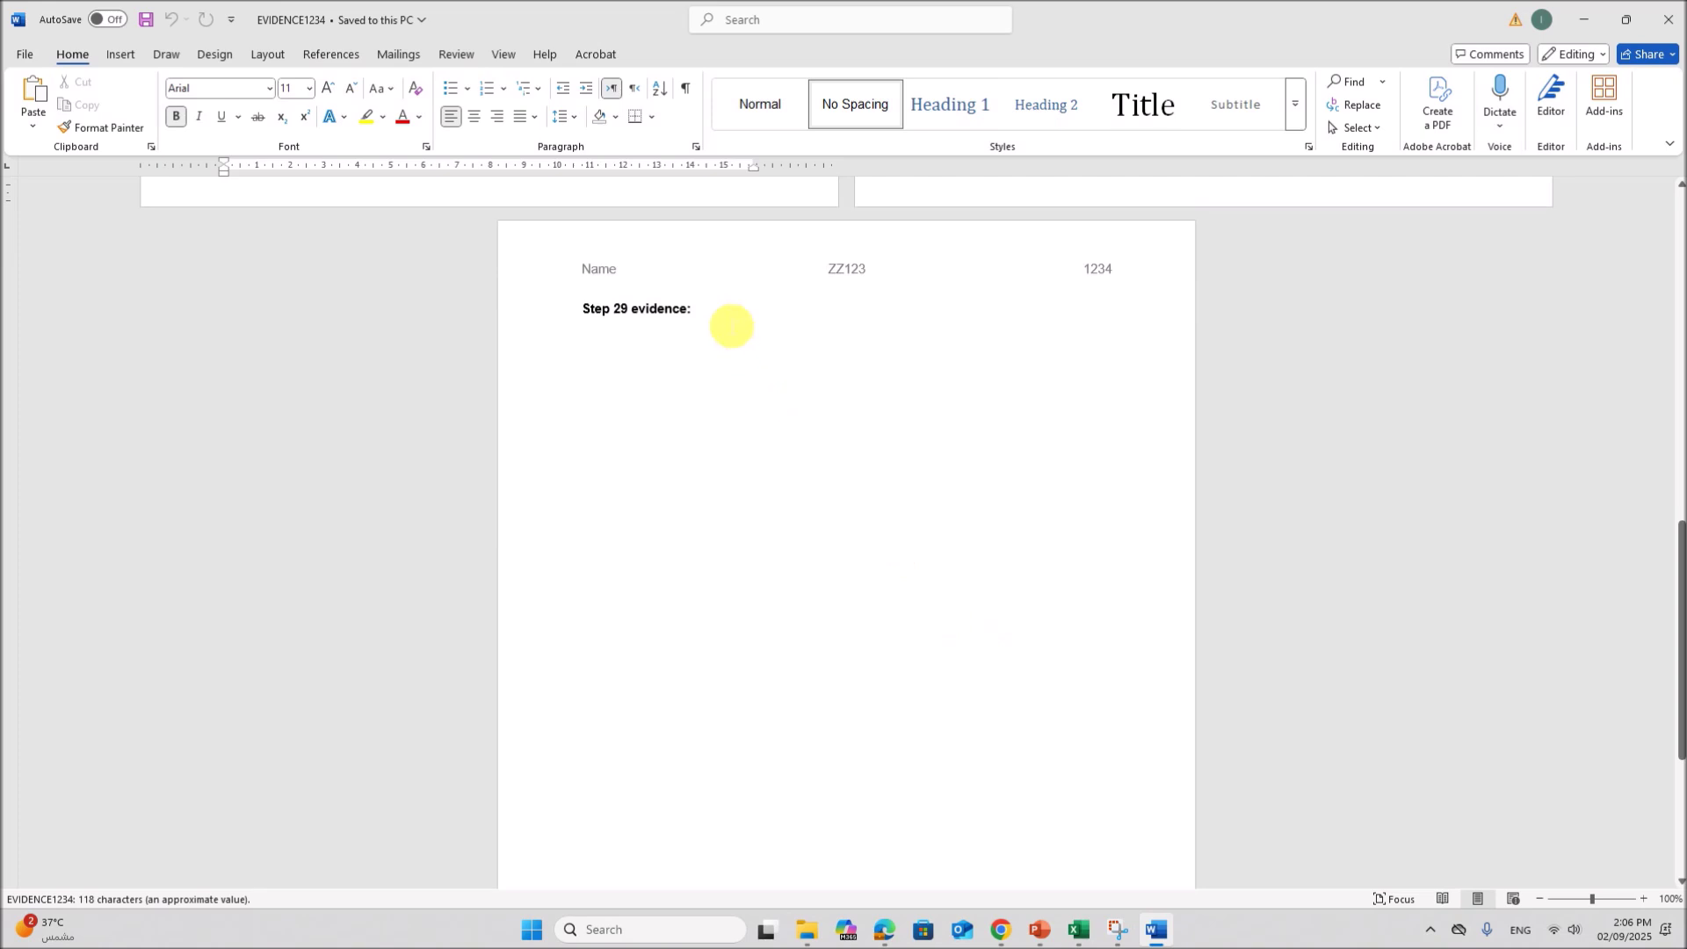
click(824, 296)
key(Return)
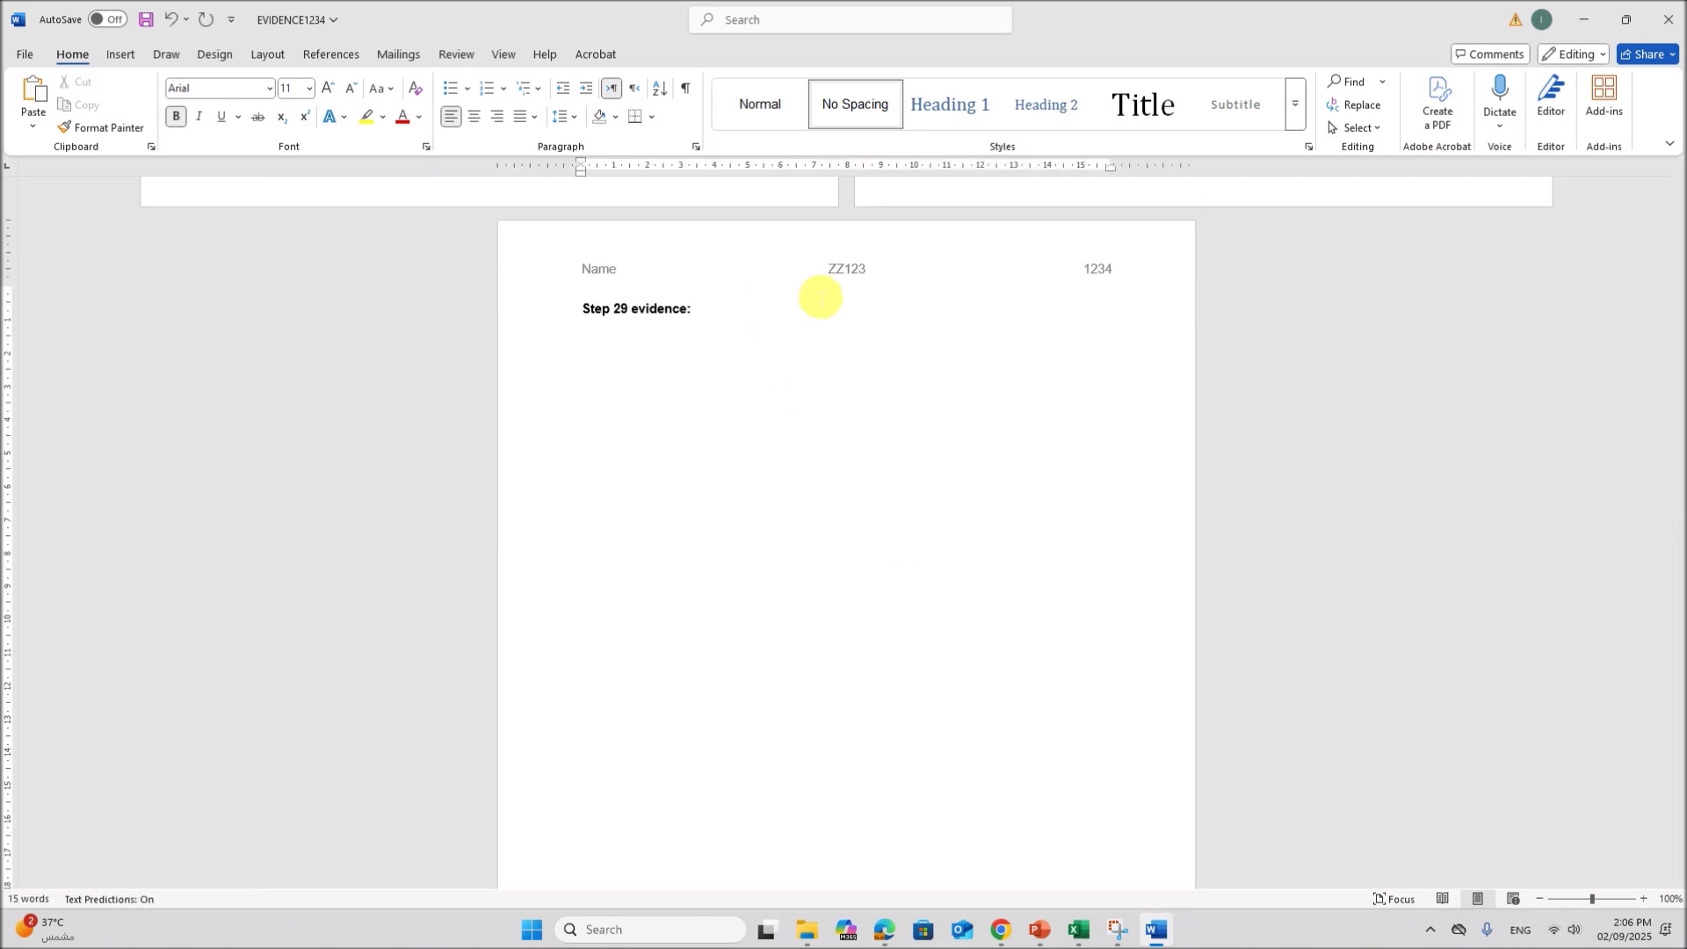
key(ctrl+v)
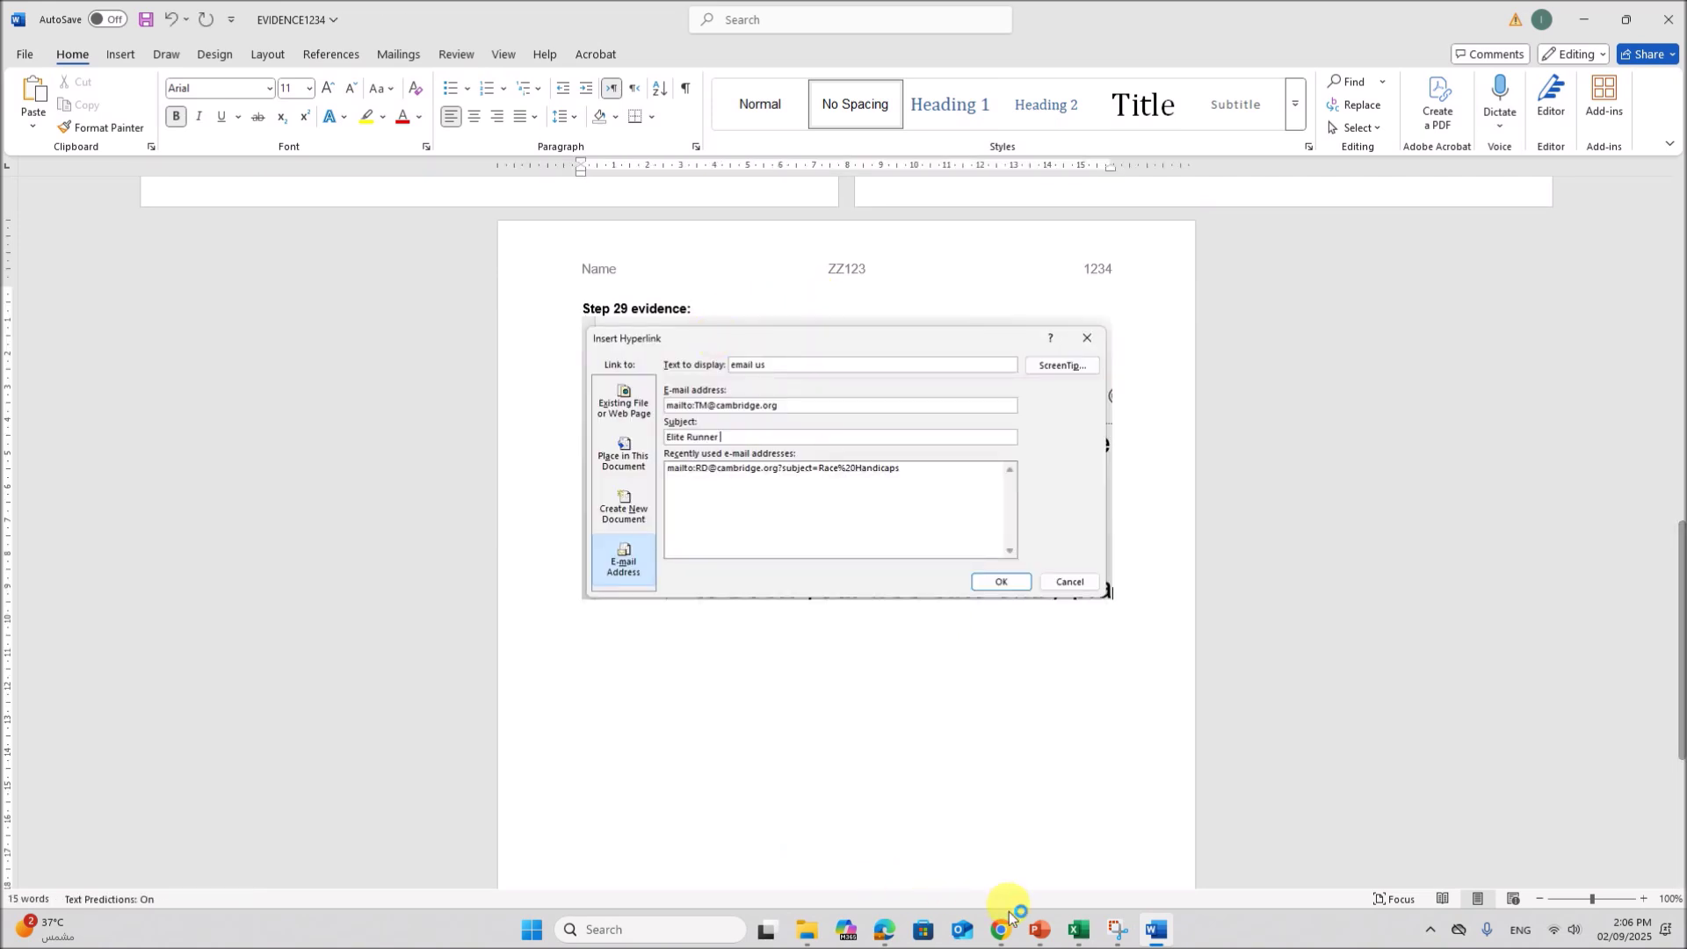
key(alt+Tab)
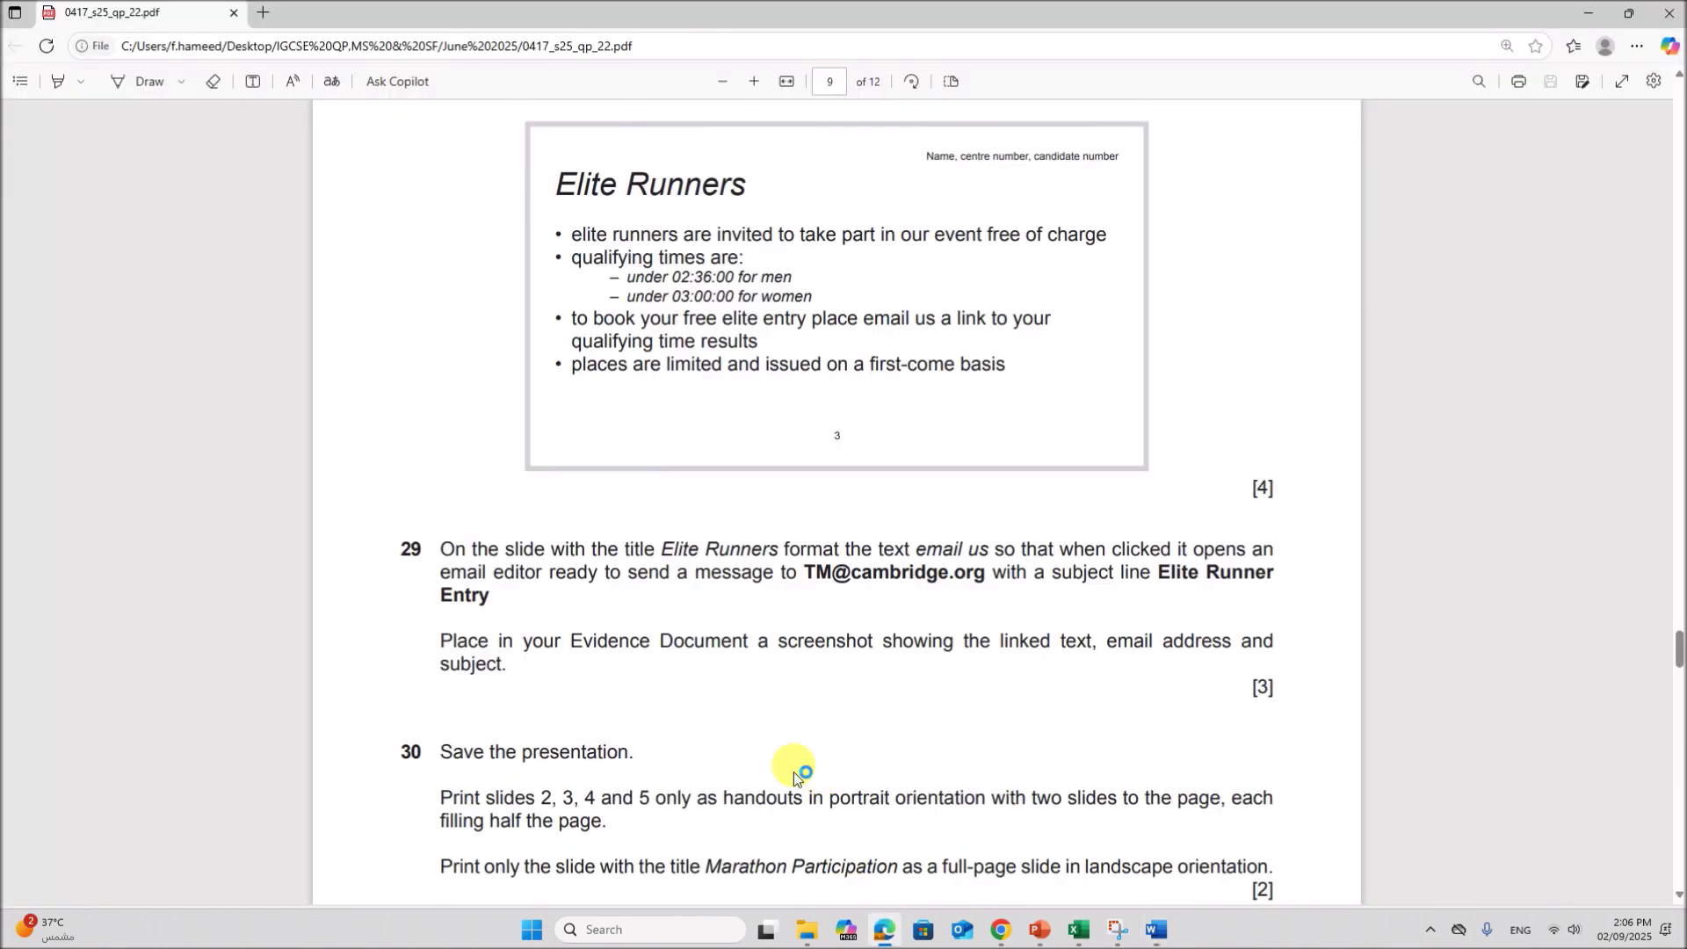
Step: Scroll to question 30 and highlight its save, slides 2–5 handout and half-page instructions
scroll(714, 712, down, 4)
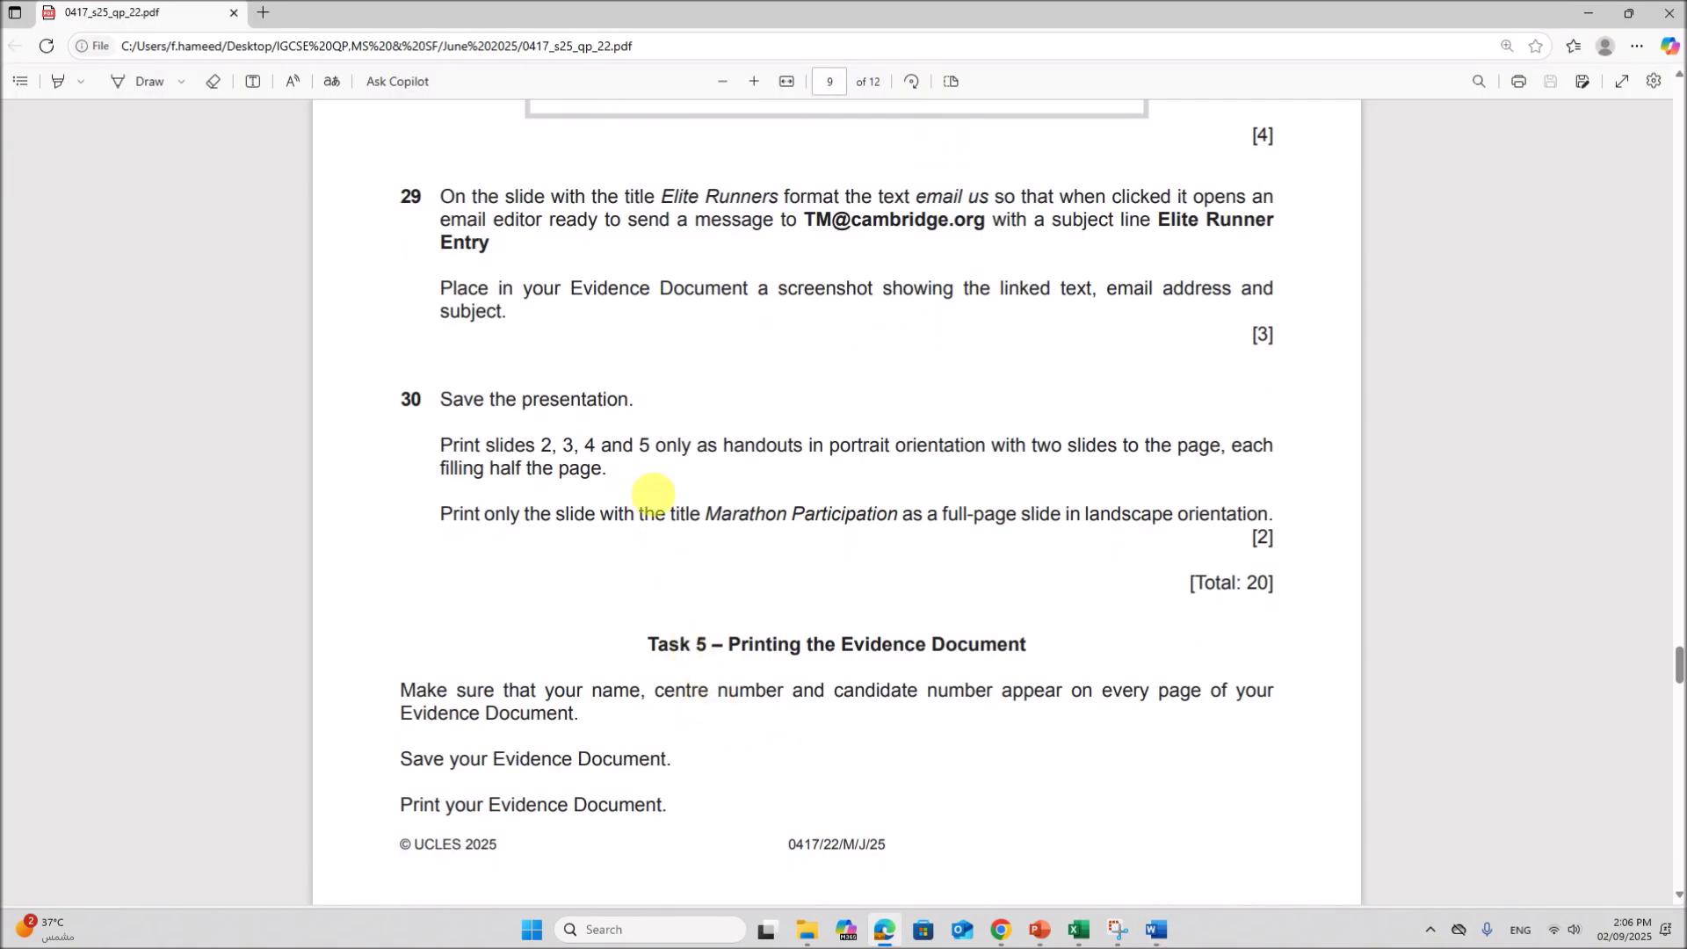
drag(443, 400, 631, 397)
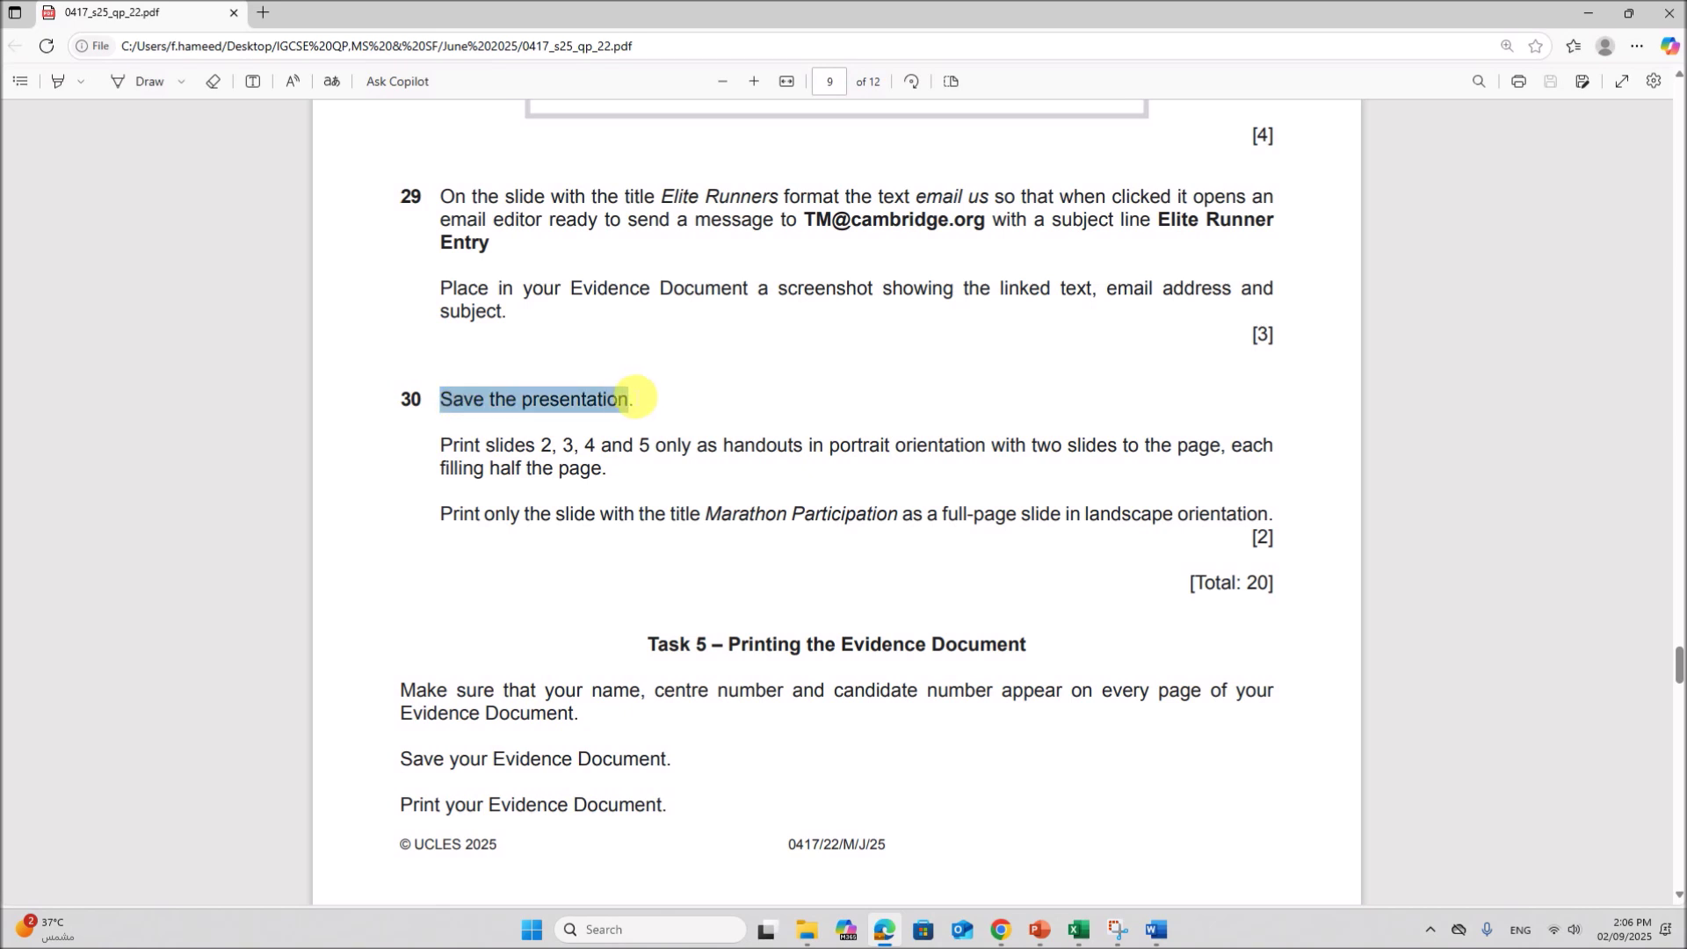
drag(541, 435, 1288, 461)
drag(486, 468, 600, 472)
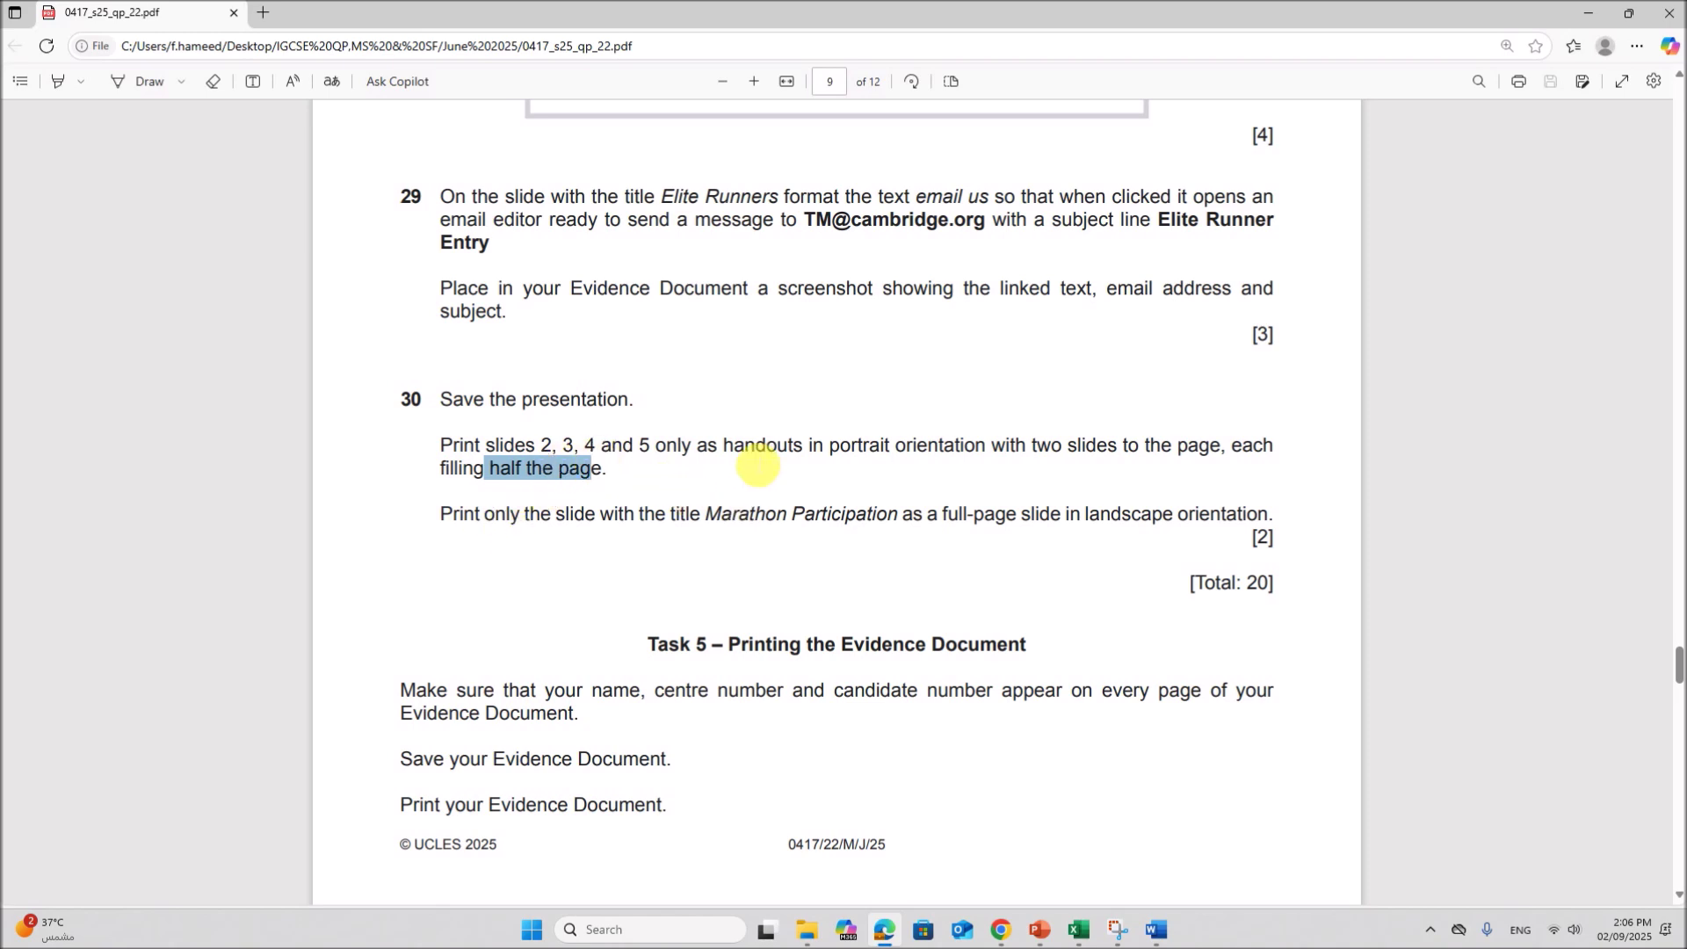
Step: In File > Print, set slides 2-5 with the 2 Slides handout layout
click(1044, 941)
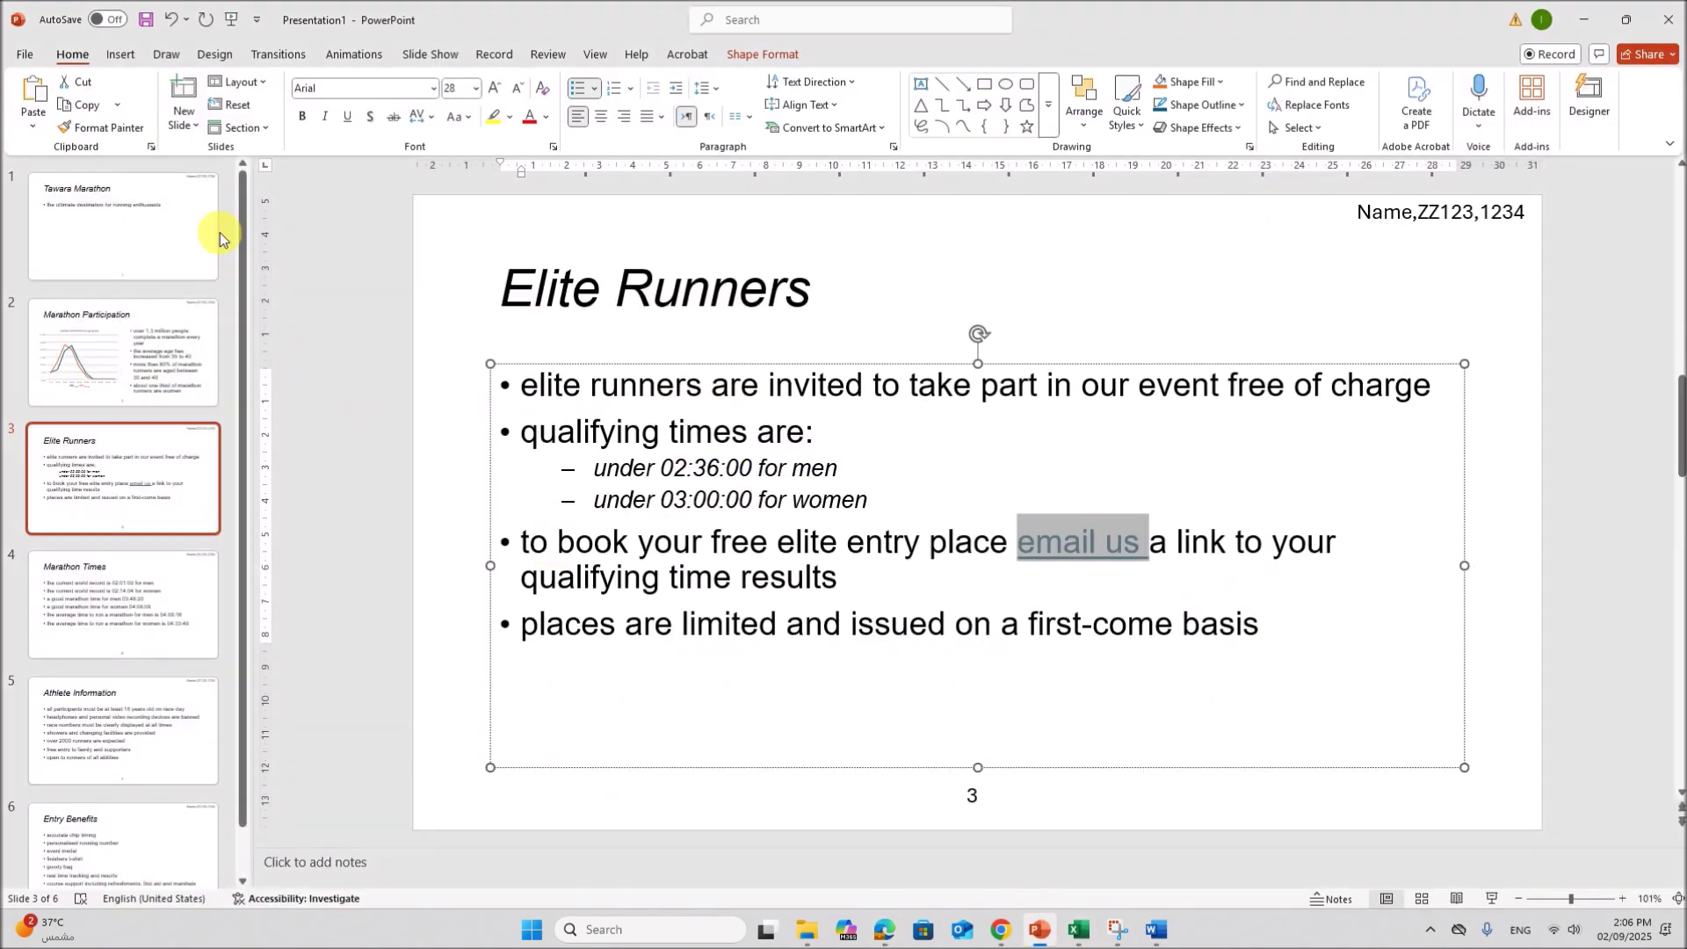
click(24, 66)
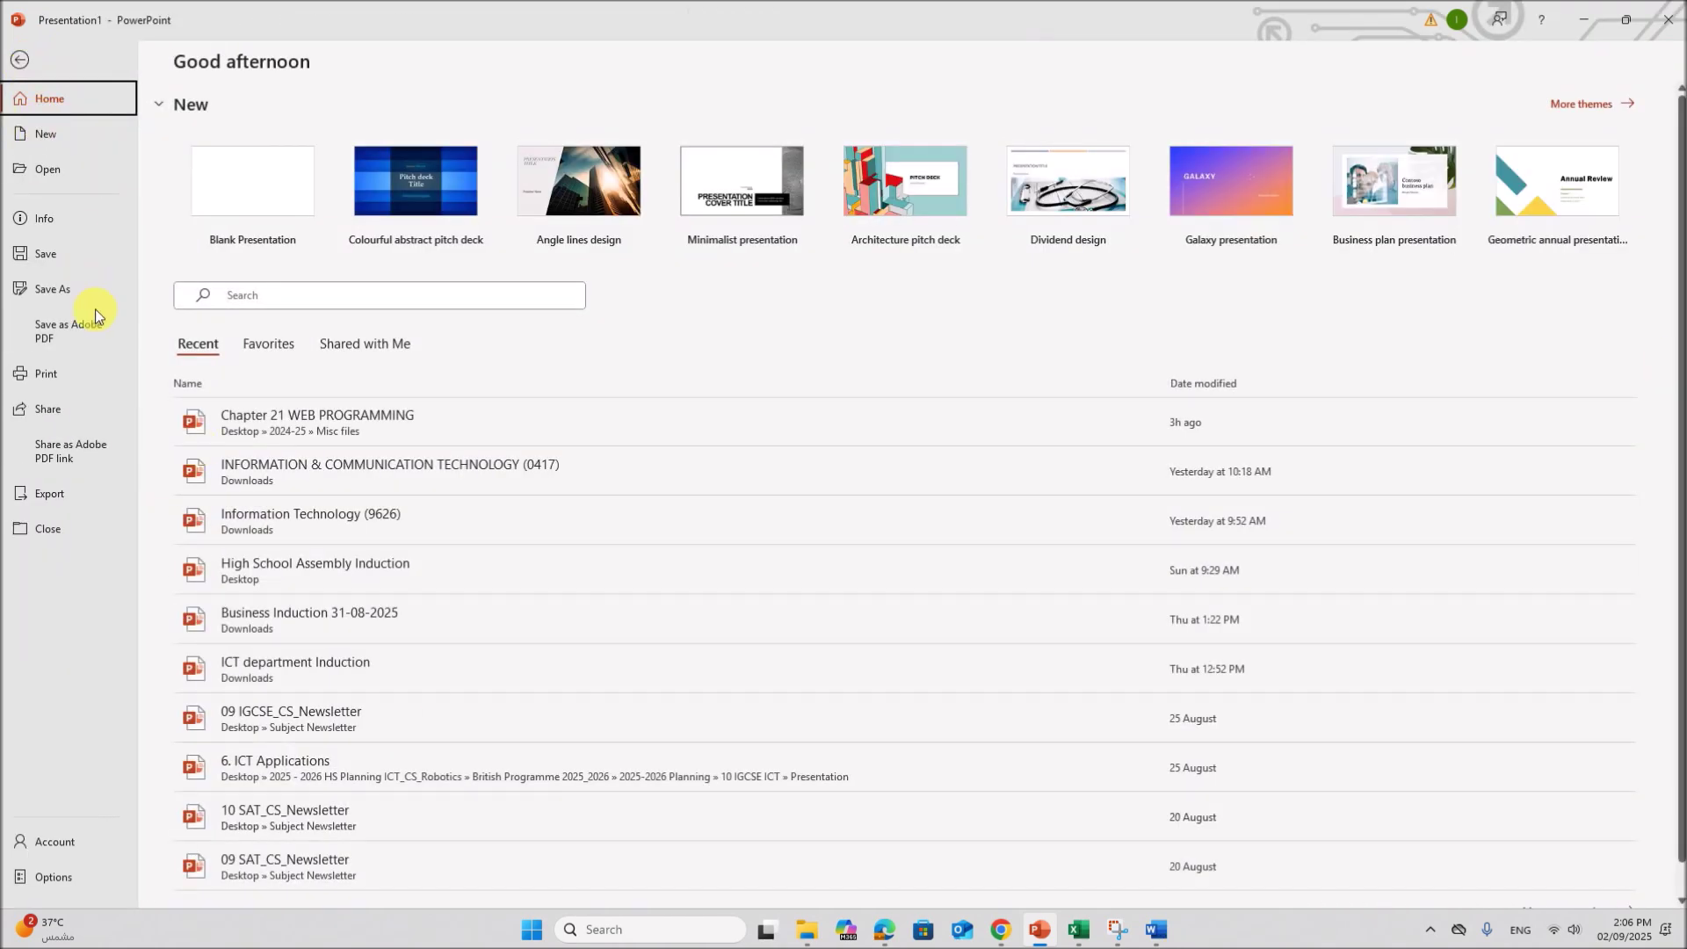
click(71, 377)
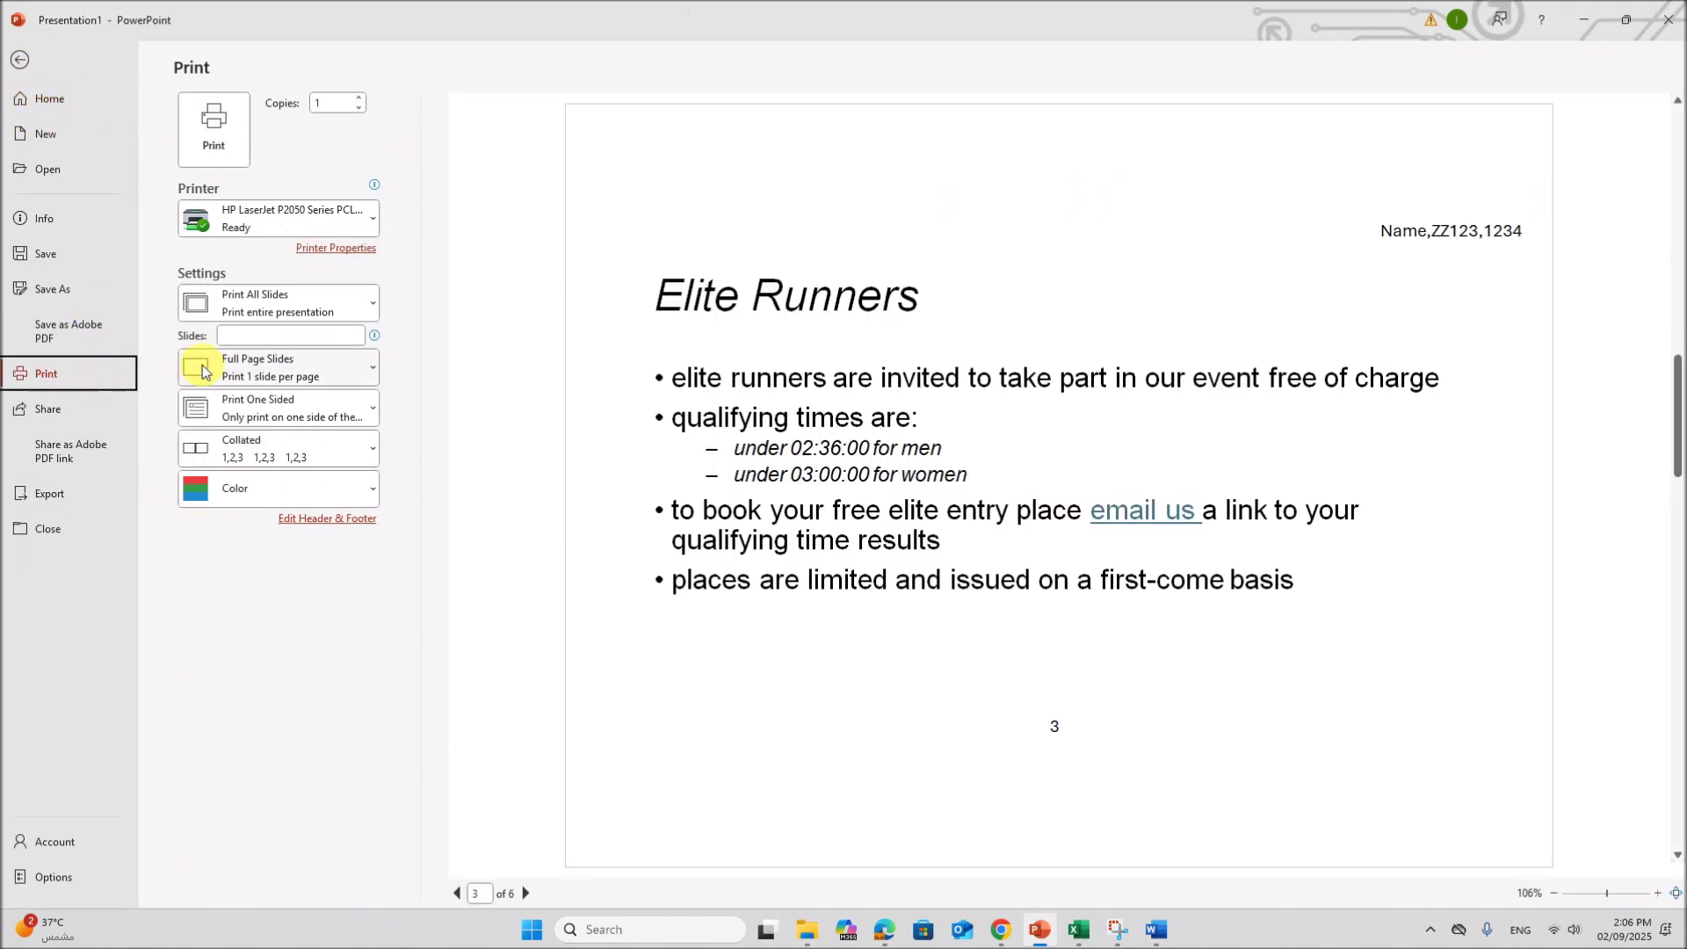
click(247, 336)
text(2-5)
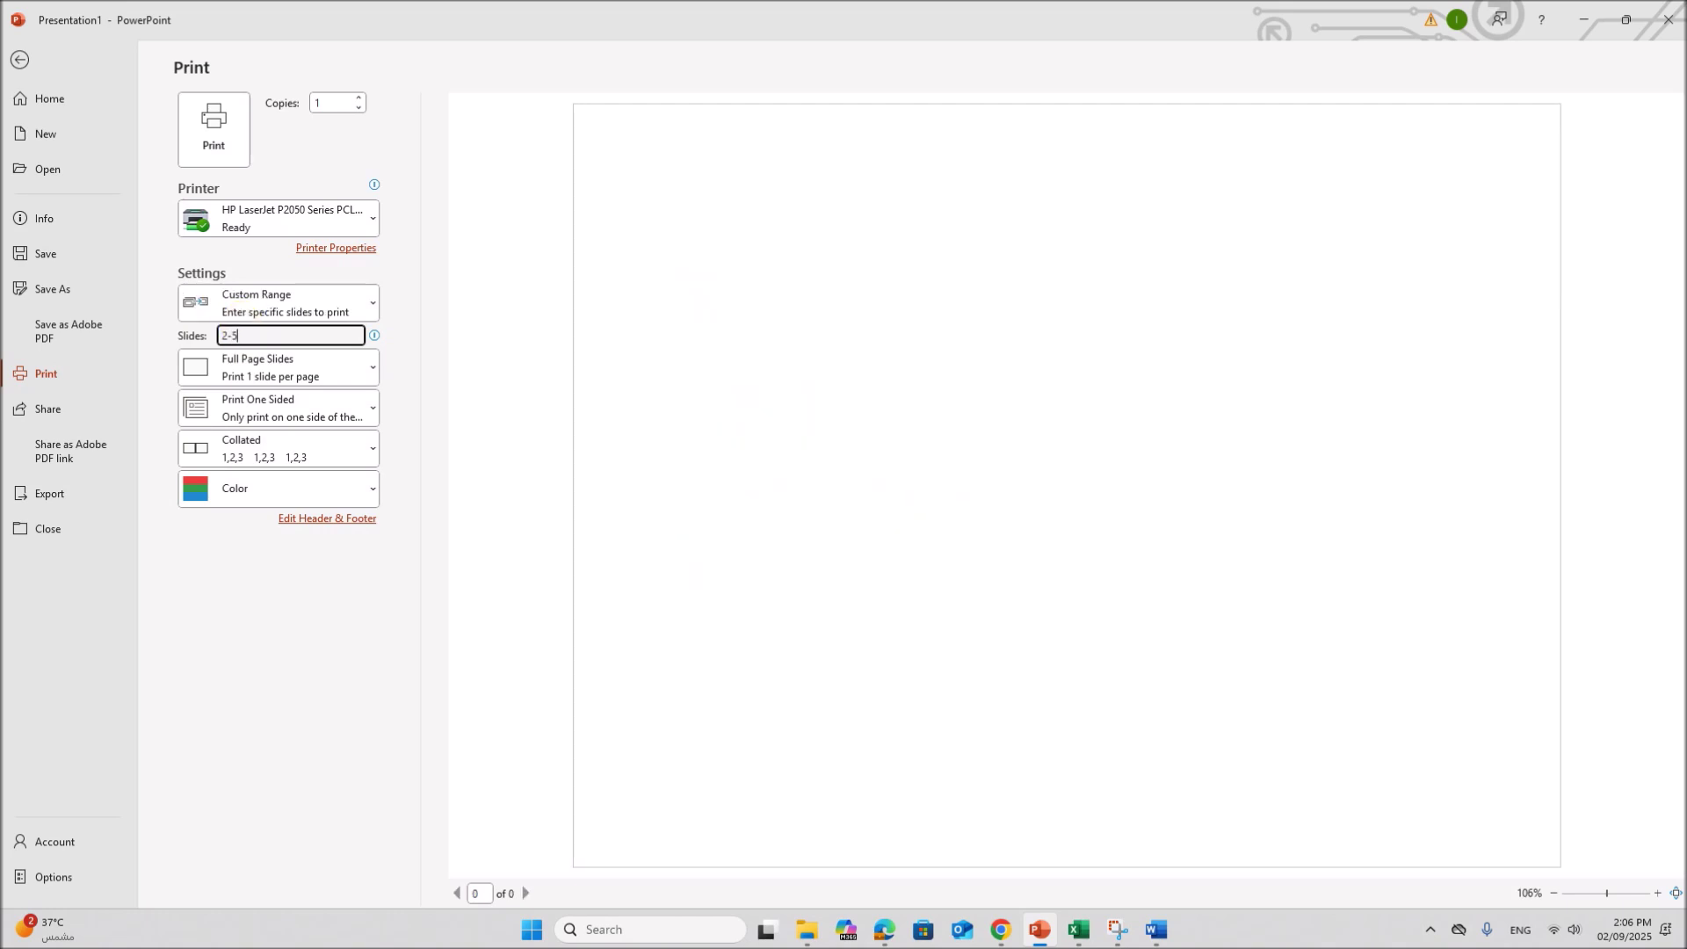
click(336, 374)
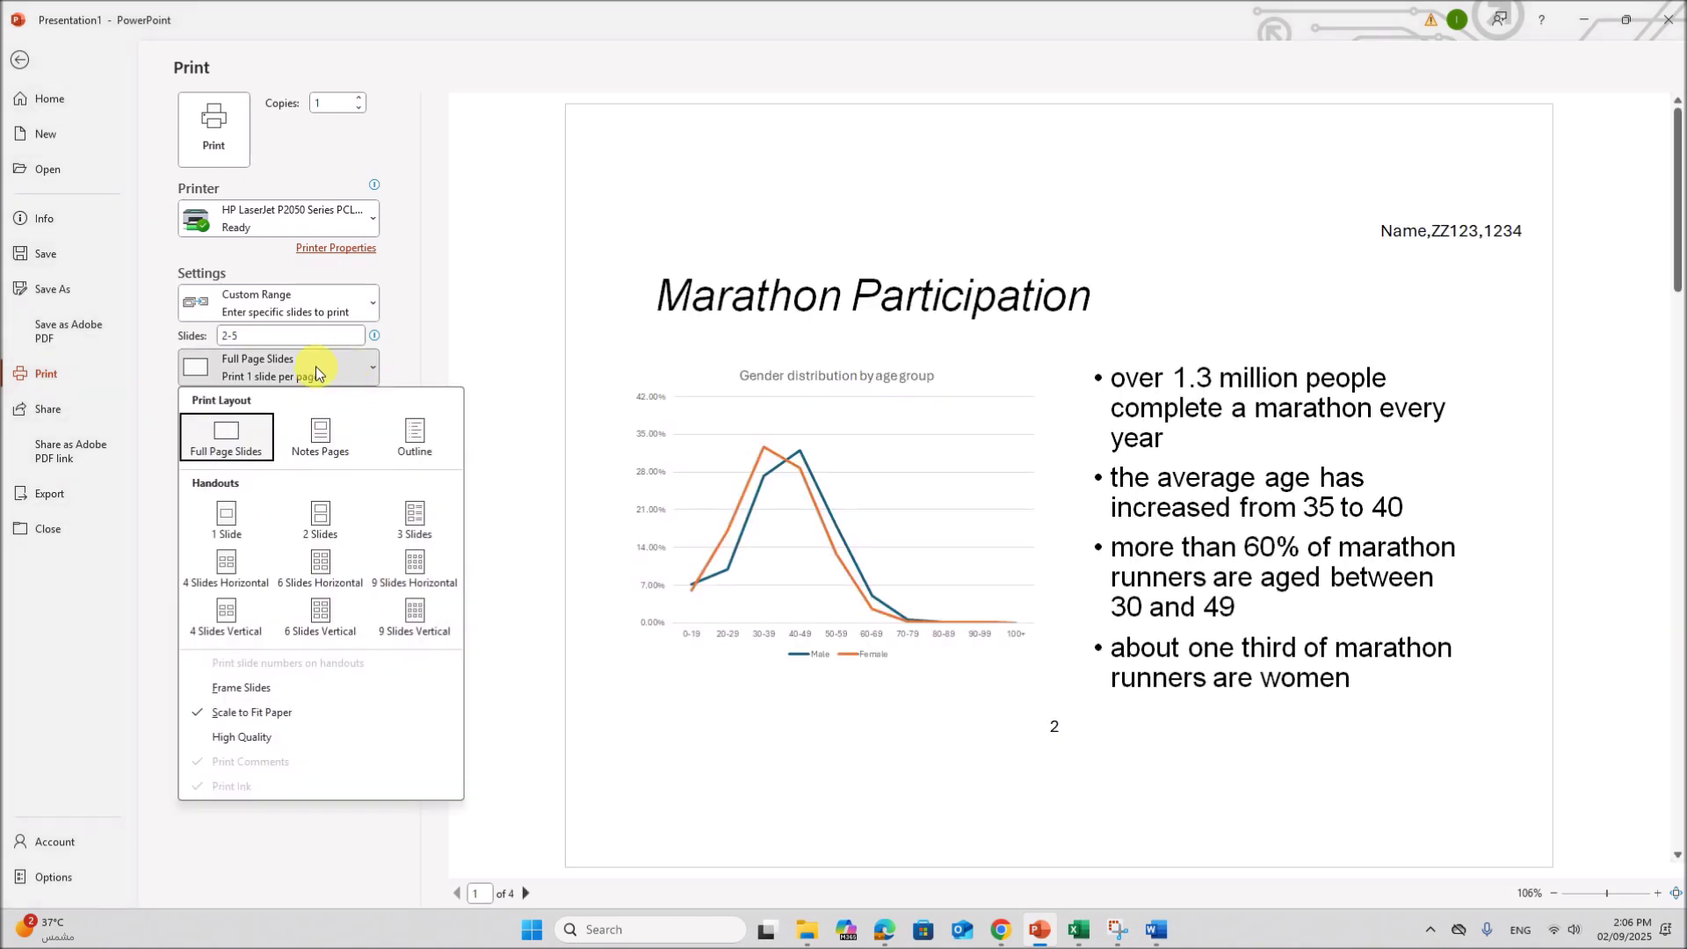
click(320, 519)
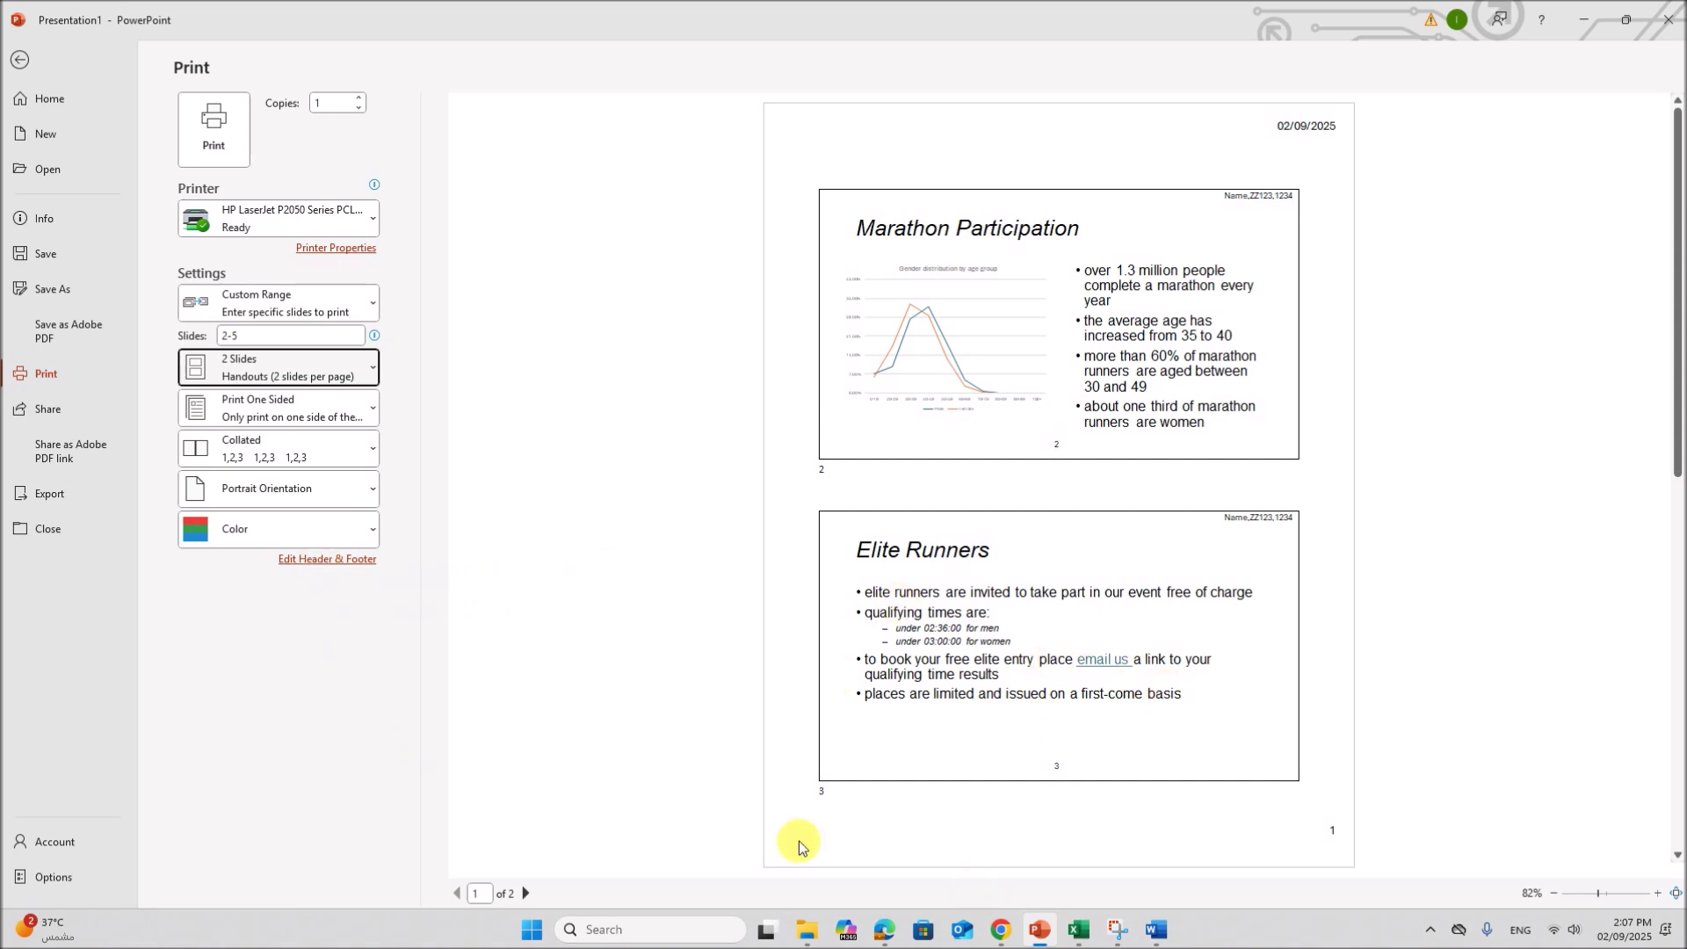
click(327, 561)
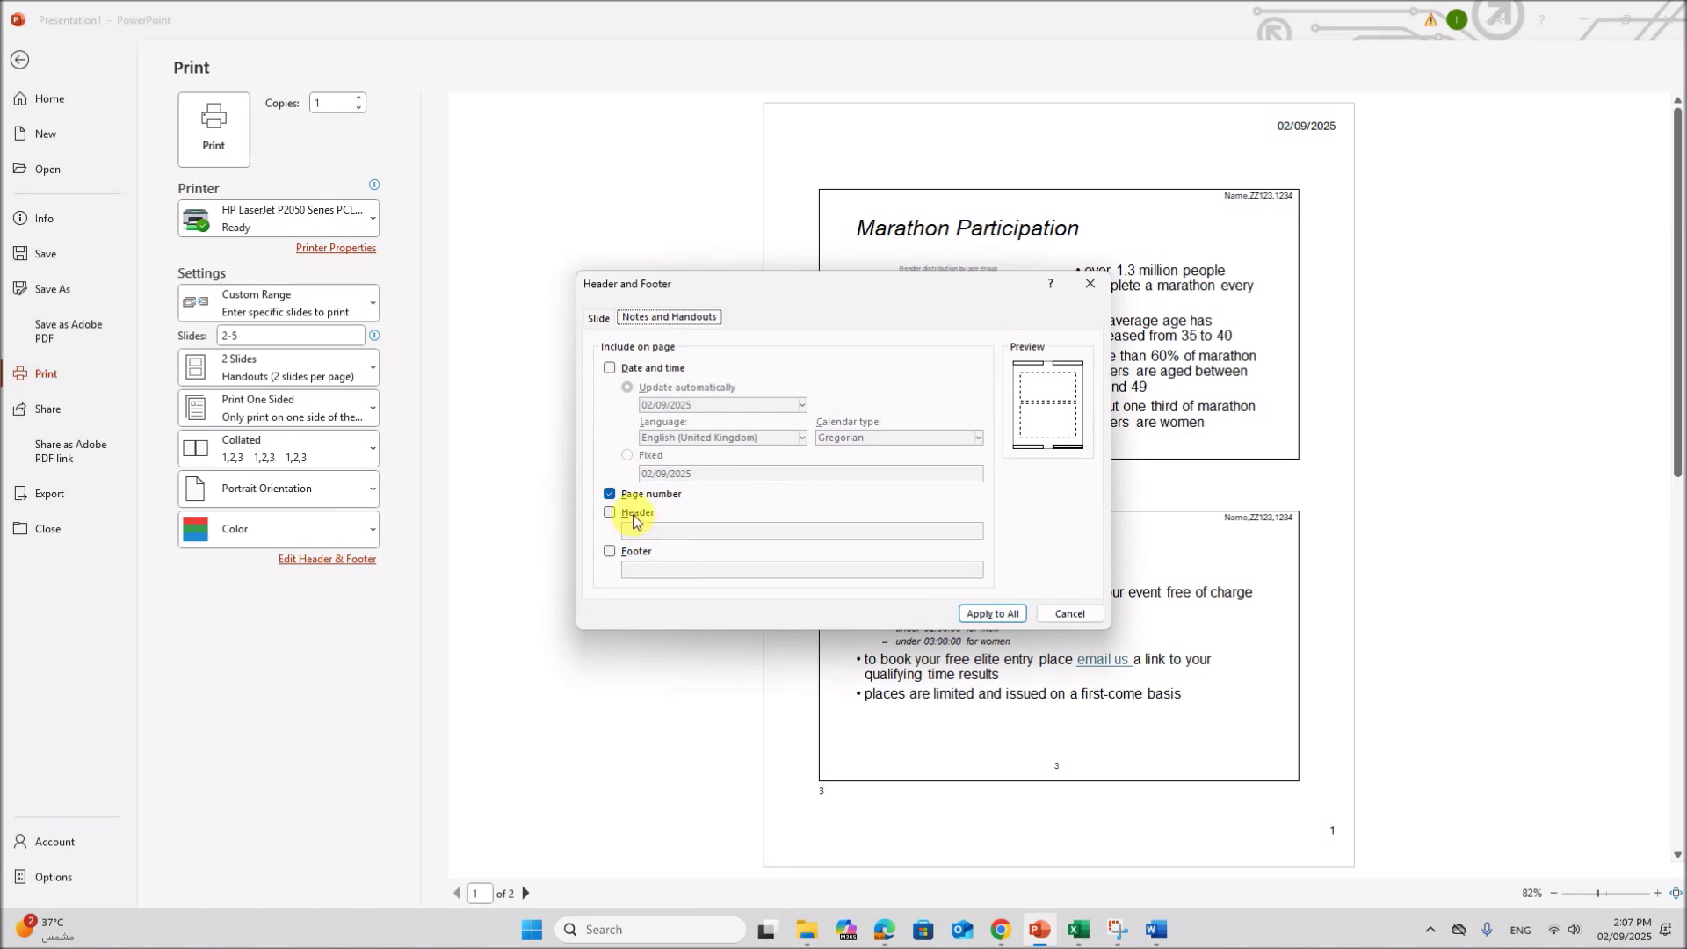
Step: Tick Footer on Notes and Handouts, enter the candidate's name and numbers, and Apply to All
click(638, 554)
click(647, 572)
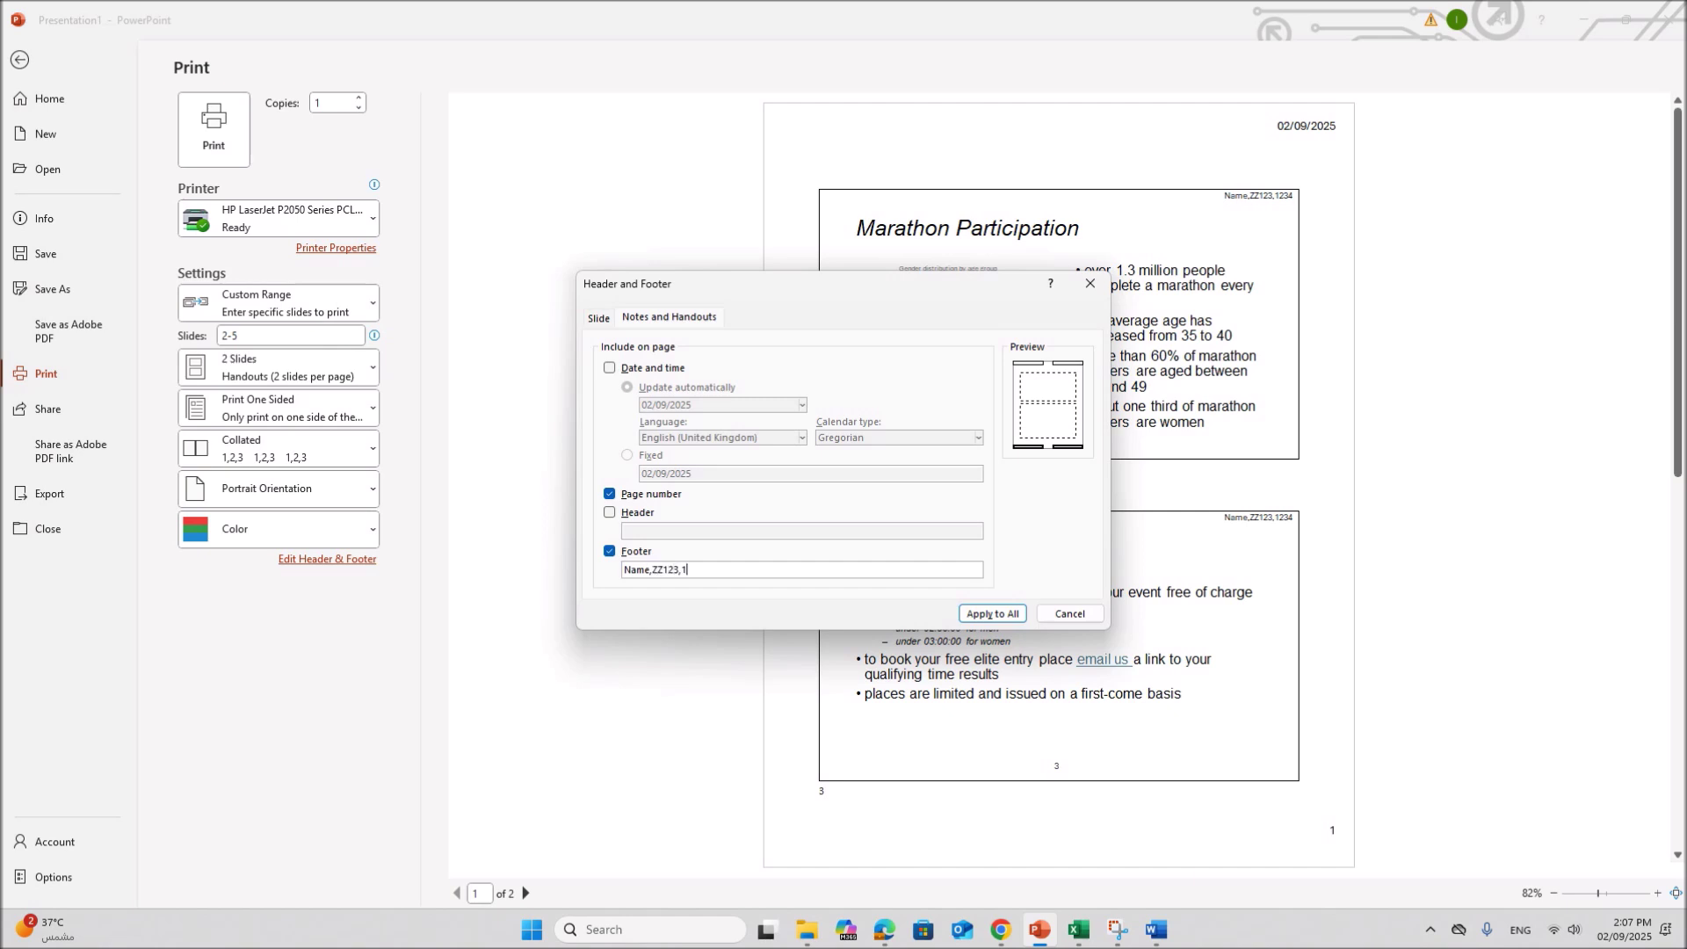
click(984, 615)
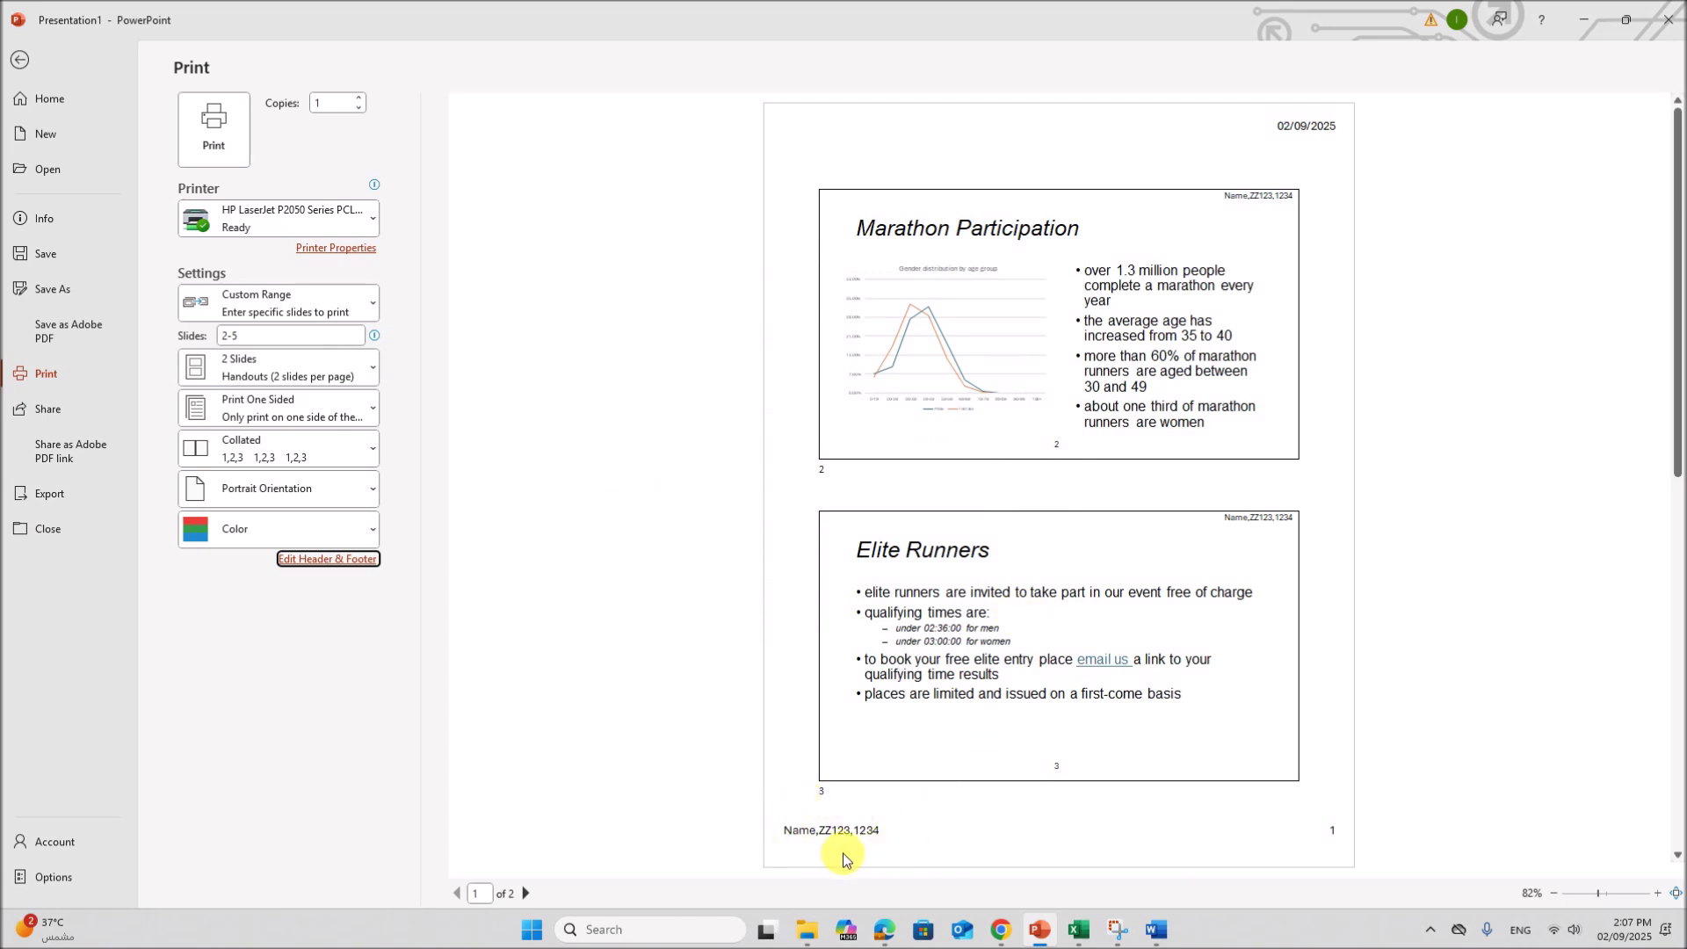
click(884, 929)
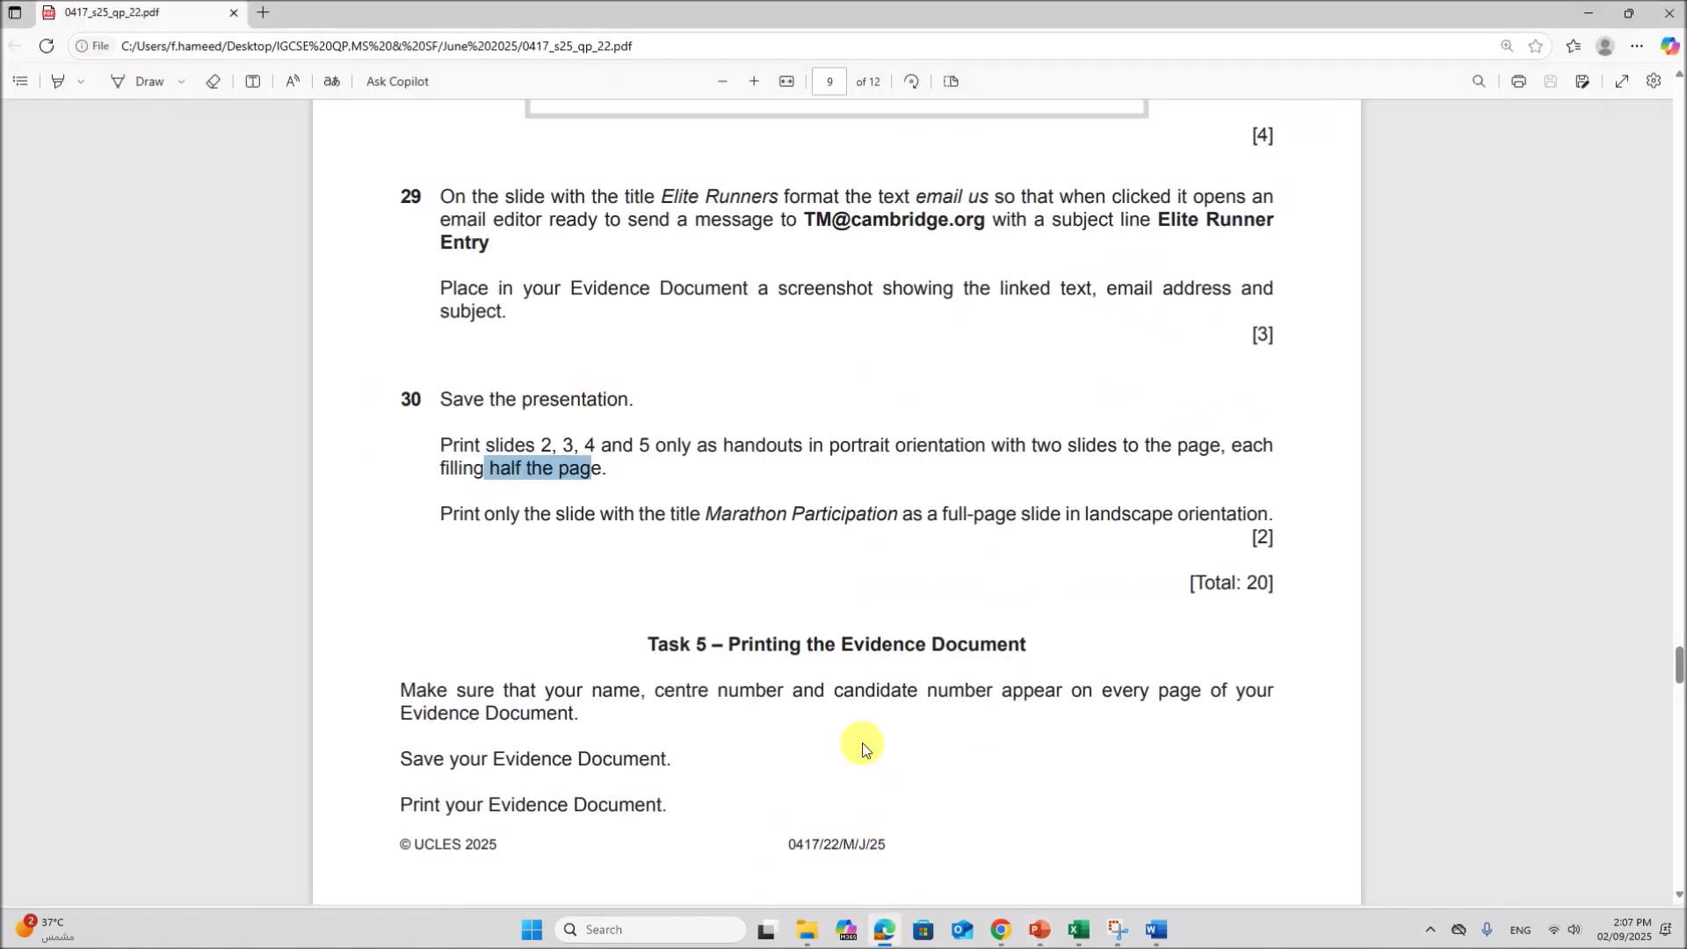
Step: Highlight the Marathon Participation full-page landscape instruction, then return to PowerPoint's print view
drag(559, 517, 1256, 539)
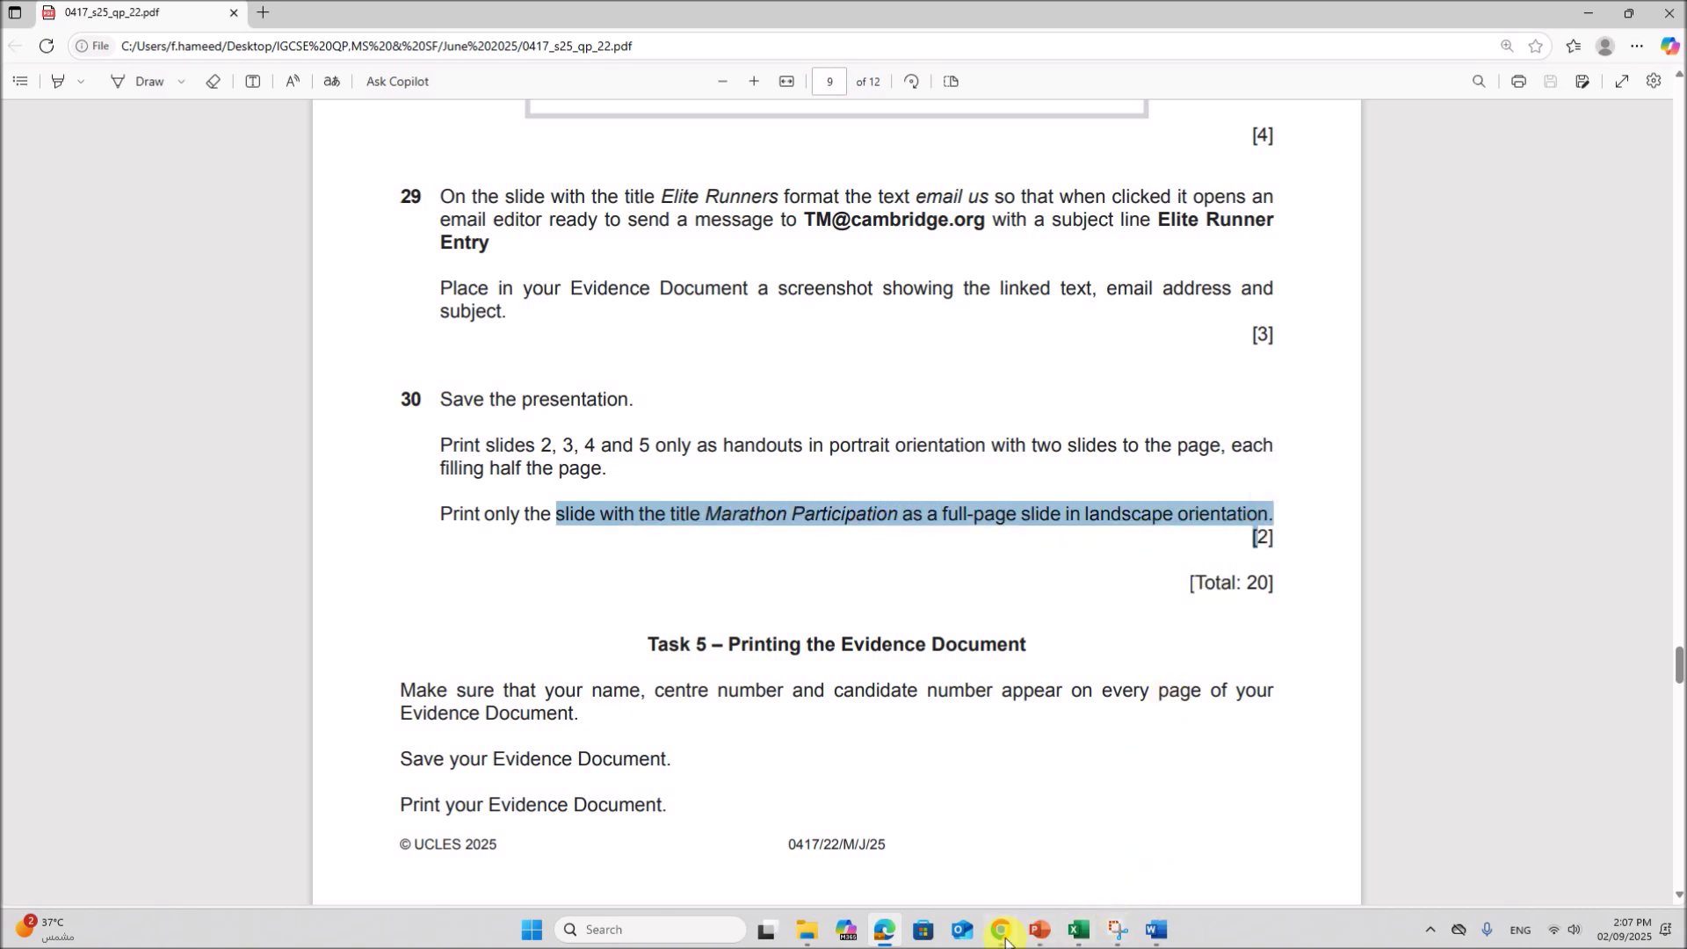
click(1040, 929)
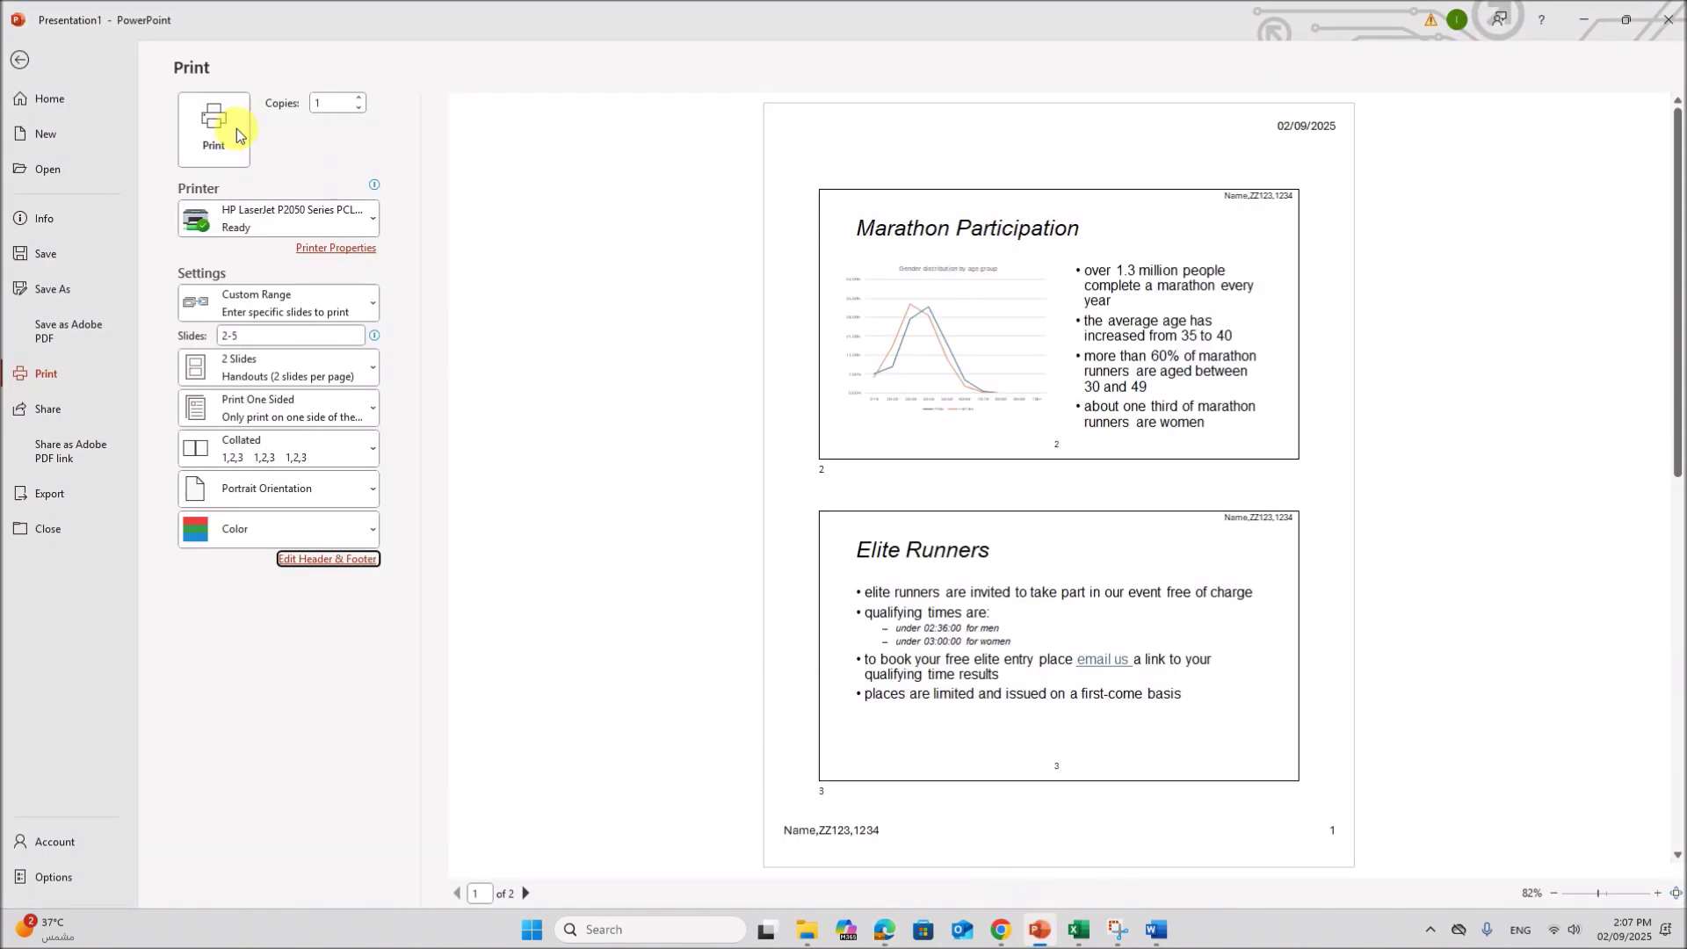
Step: Reopen Print, change the slide range to 2 and choose Full Page Slides
click(19, 60)
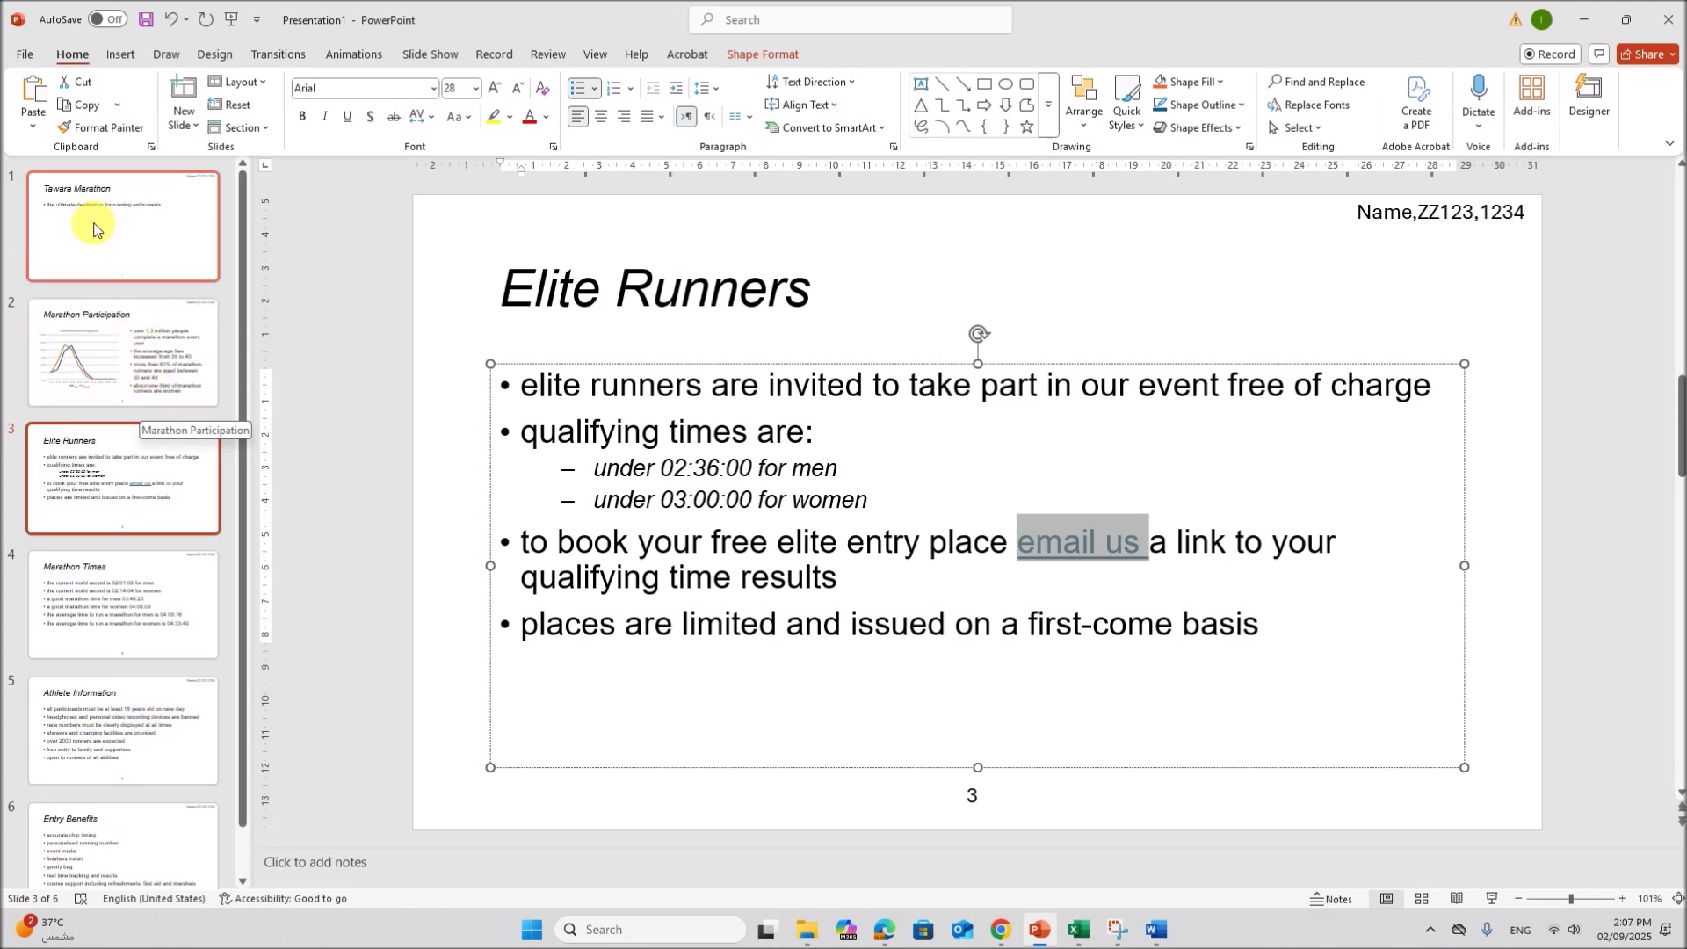
click(25, 57)
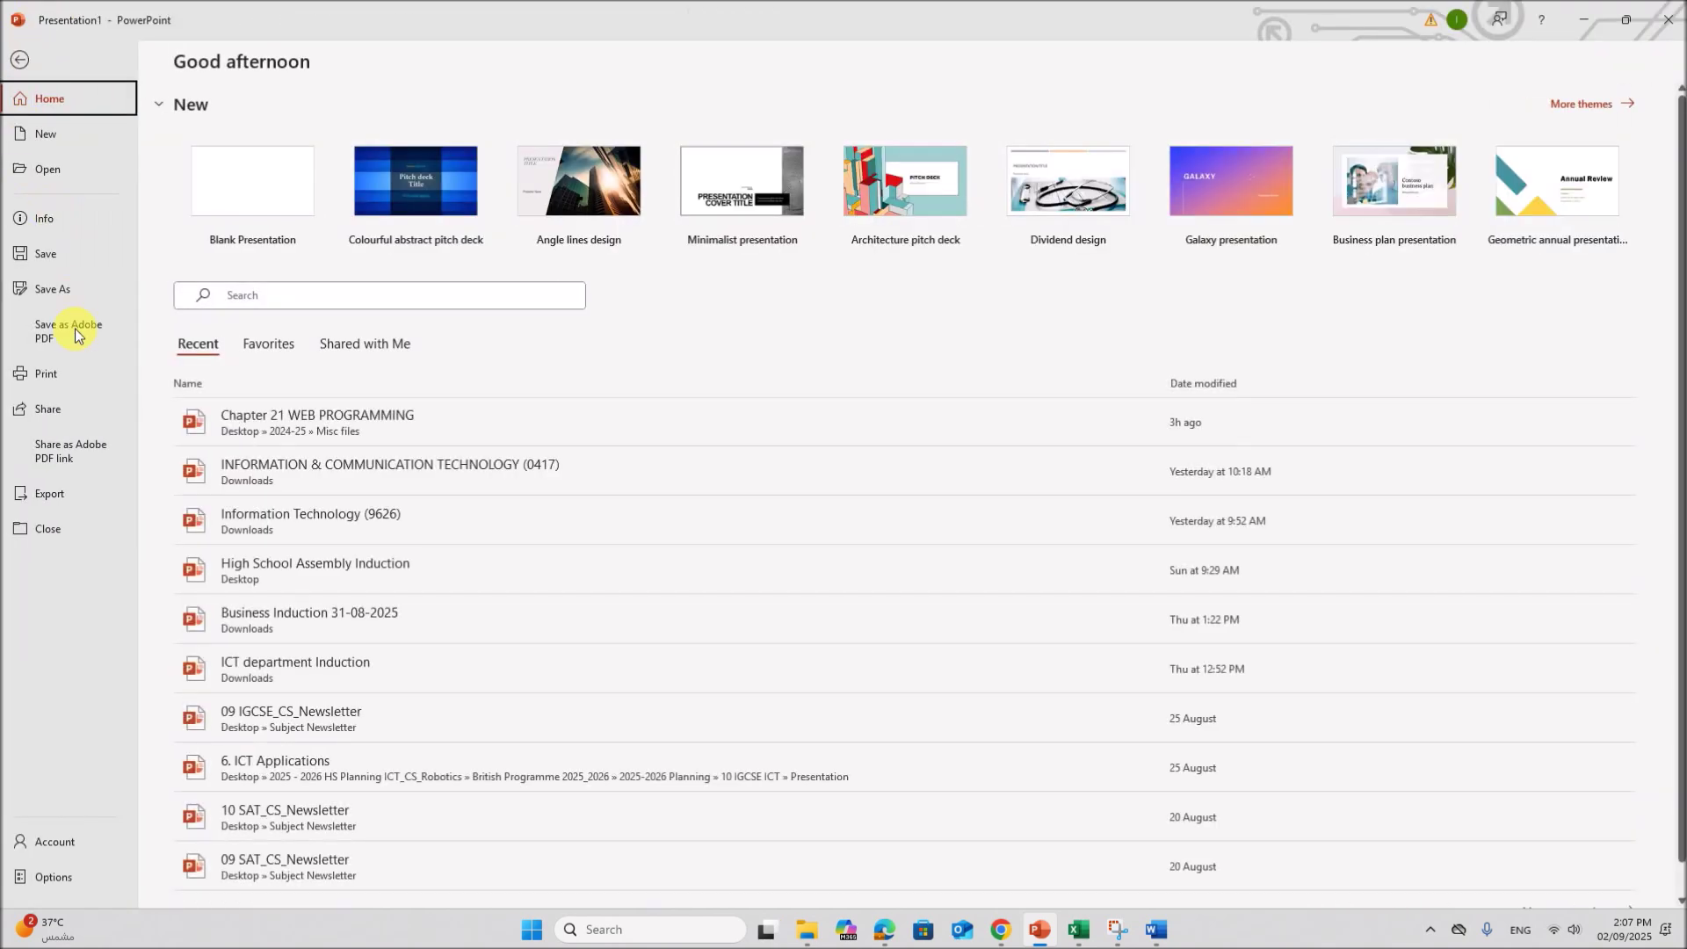
click(62, 372)
double_click(248, 338)
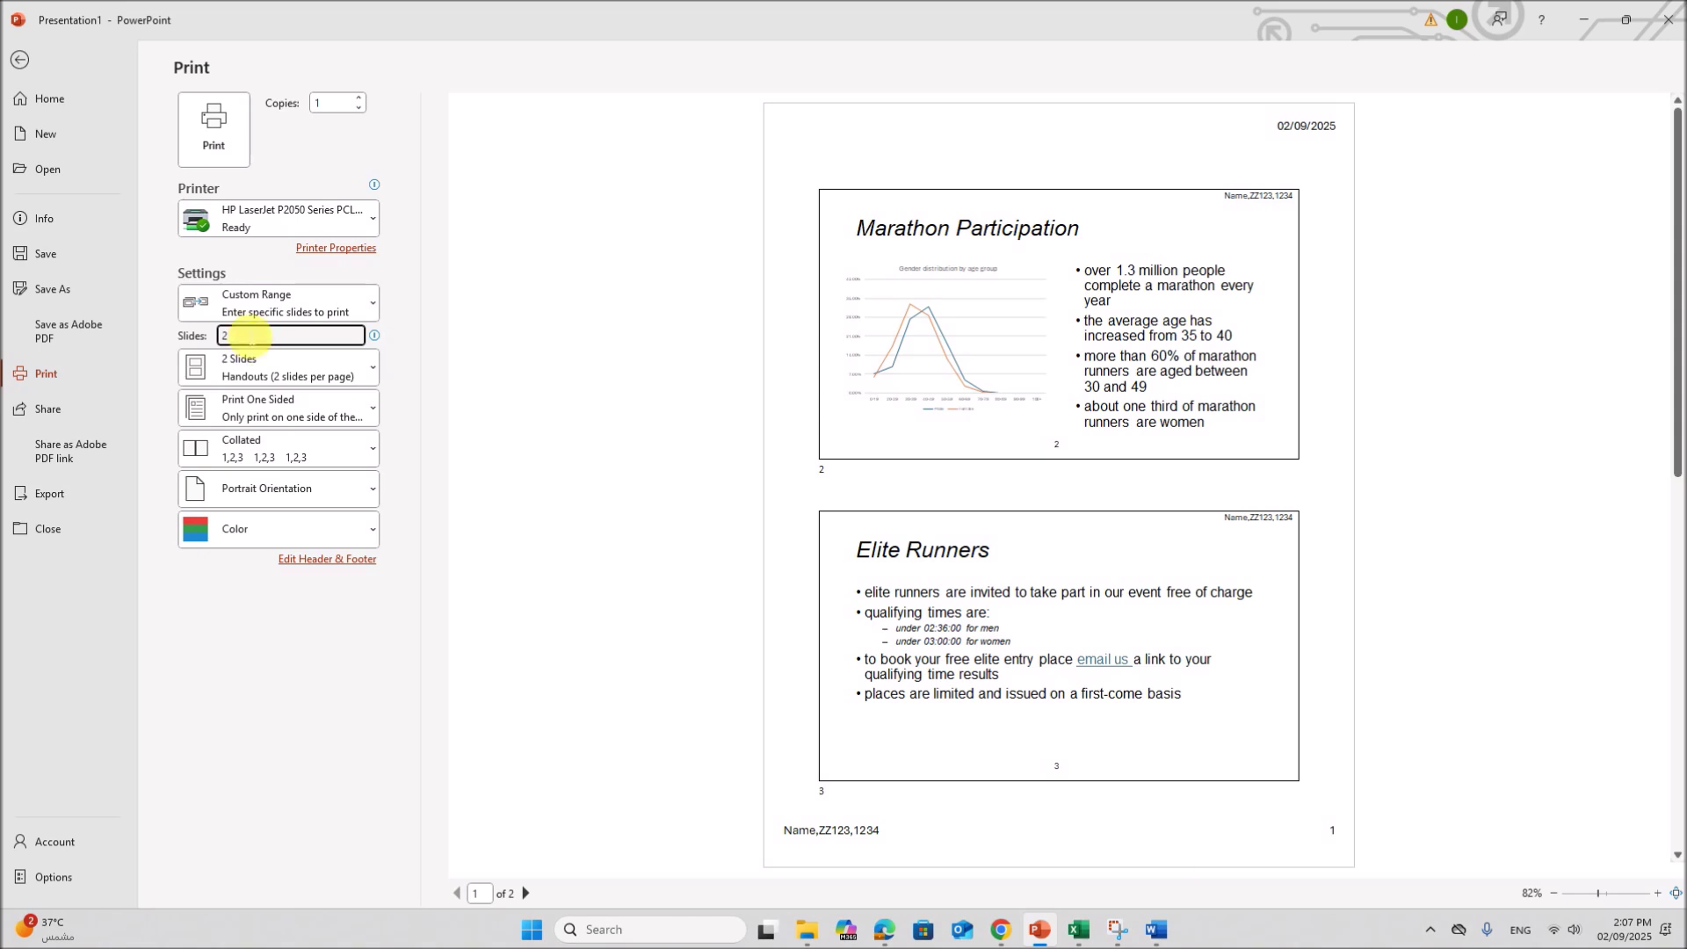
click(263, 384)
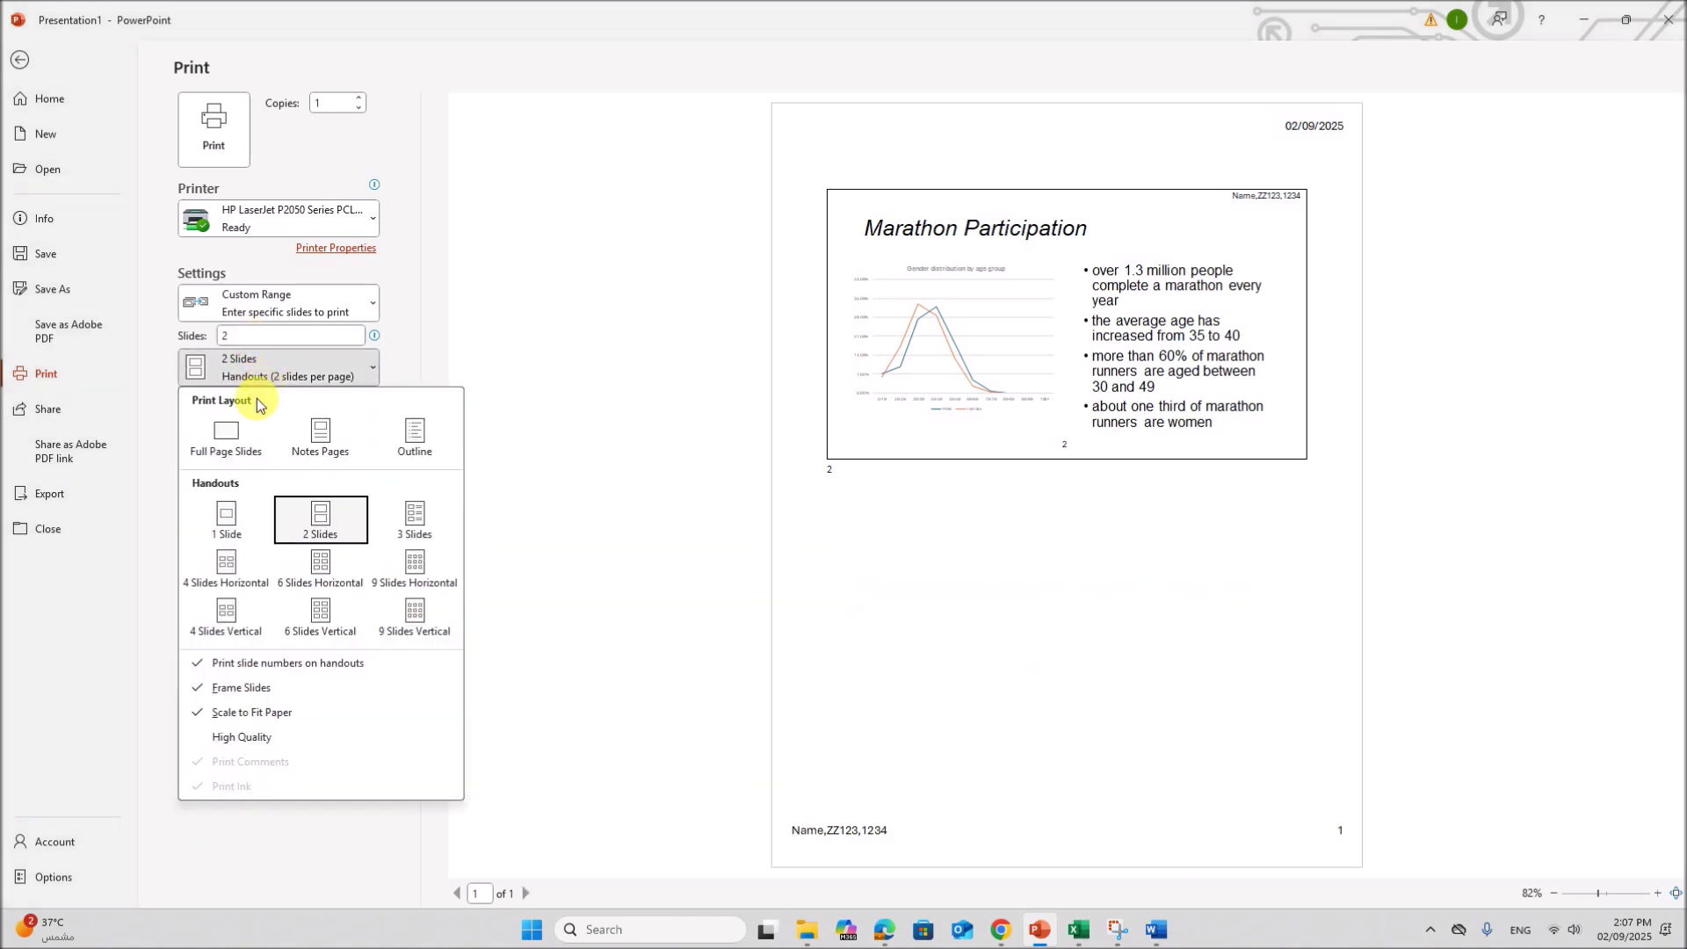
click(229, 438)
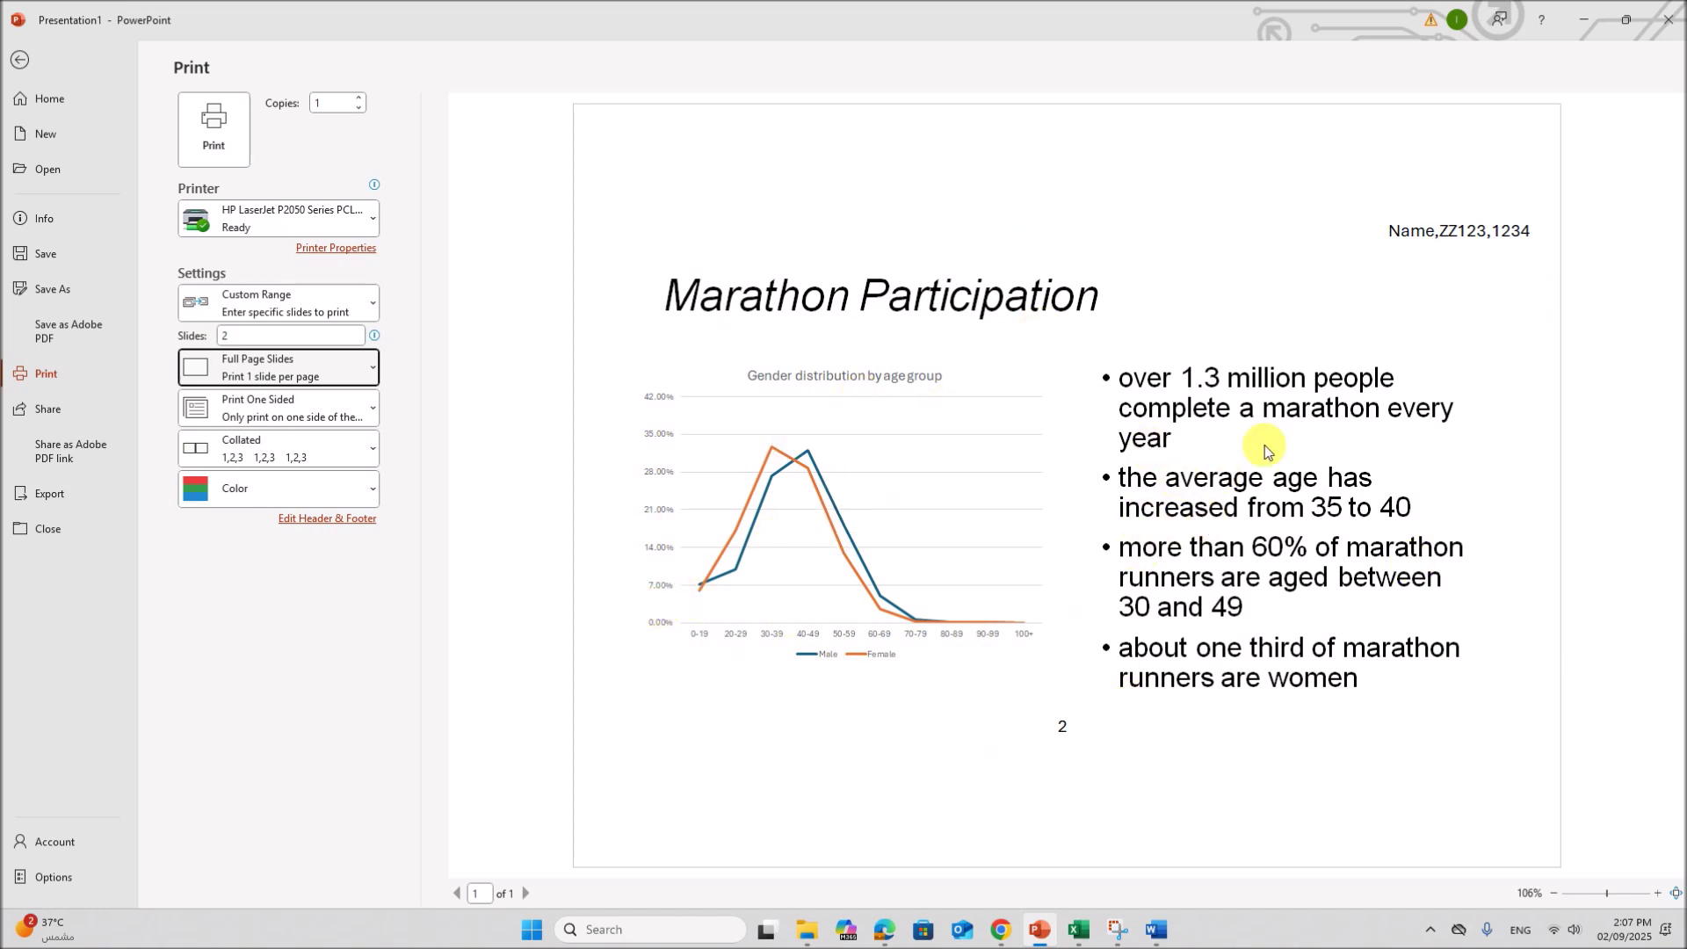
Step: In the exam paper PDF in Edge, highlight the Task 5 printing heading
click(884, 924)
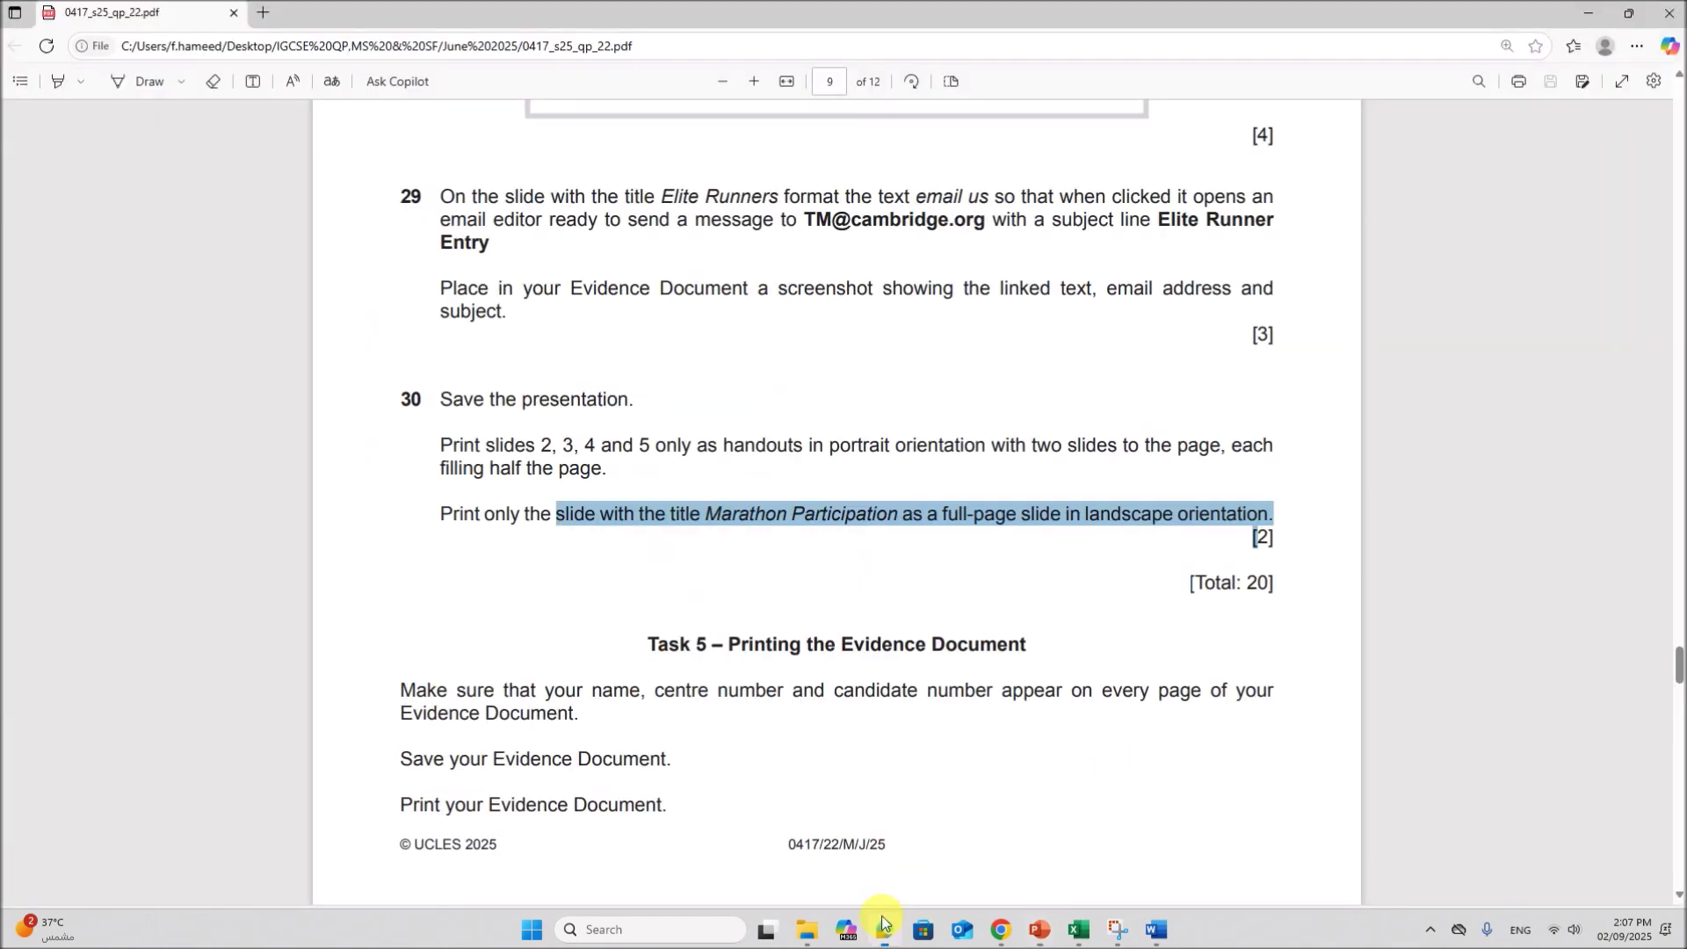
scroll(969, 681, down, 3)
scroll(952, 651, up, 2)
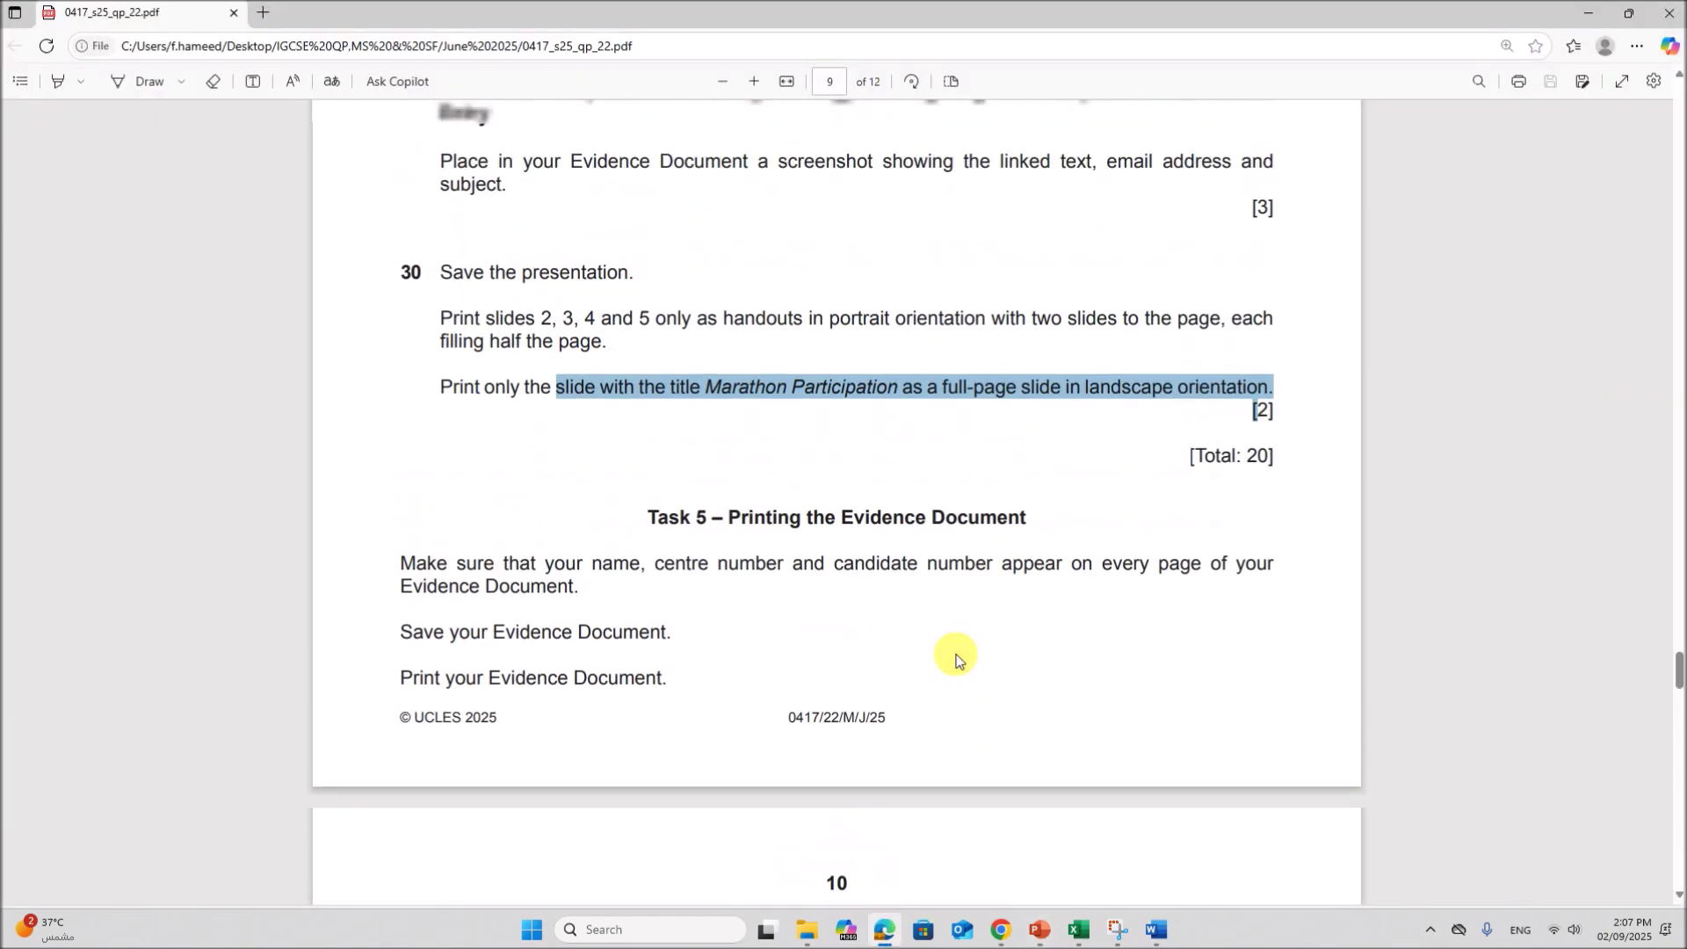
drag(655, 556, 1022, 557)
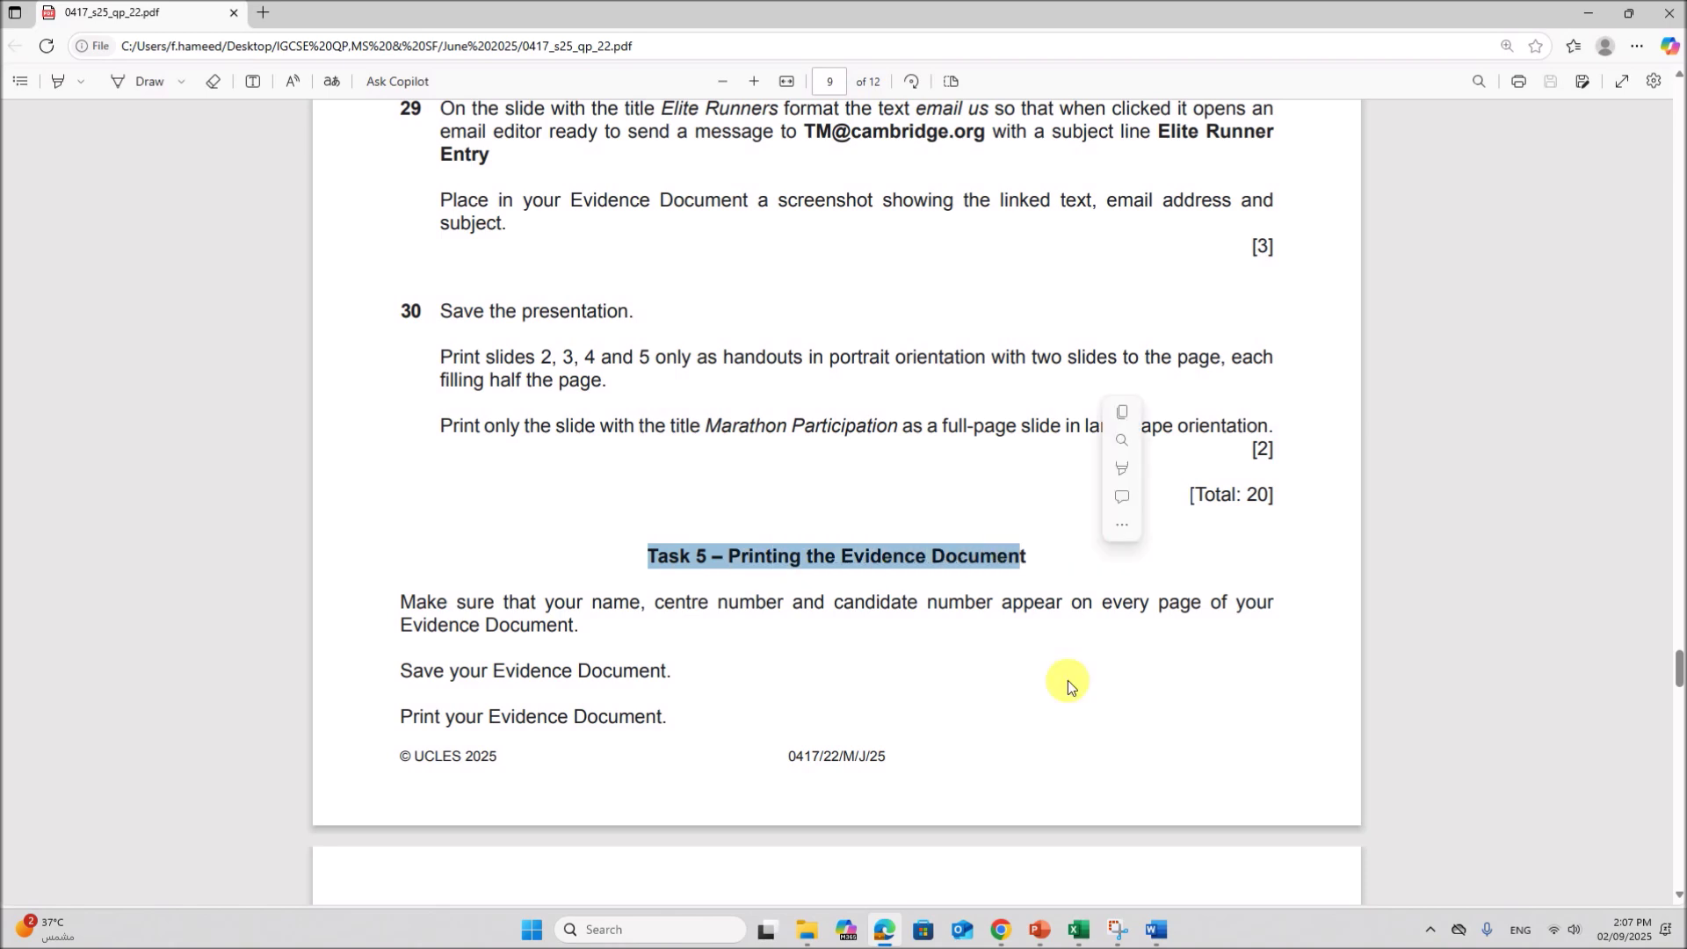
Step: Check the hyperlink screenshot in the Word evidence document
click(1156, 931)
scroll(789, 591, up, 3)
scroll(788, 589, up, 3)
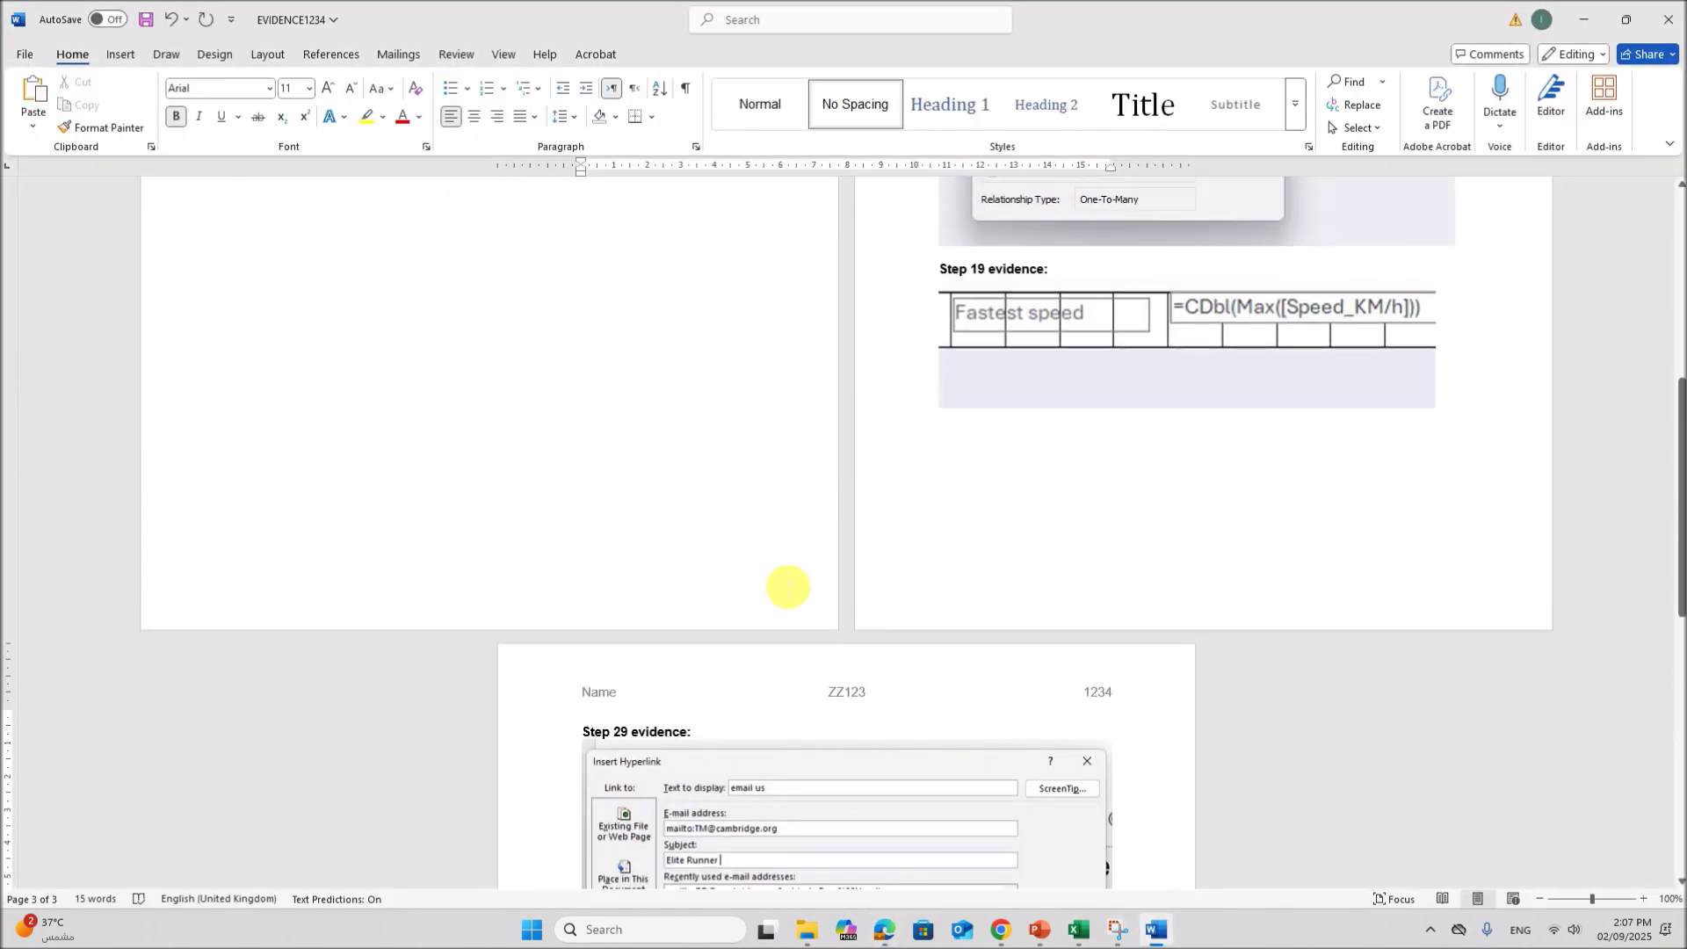
scroll(805, 642, down, 4)
Step: Back in the exam paper, scroll up to page 7 showing Task 4's questions 20–22
click(898, 930)
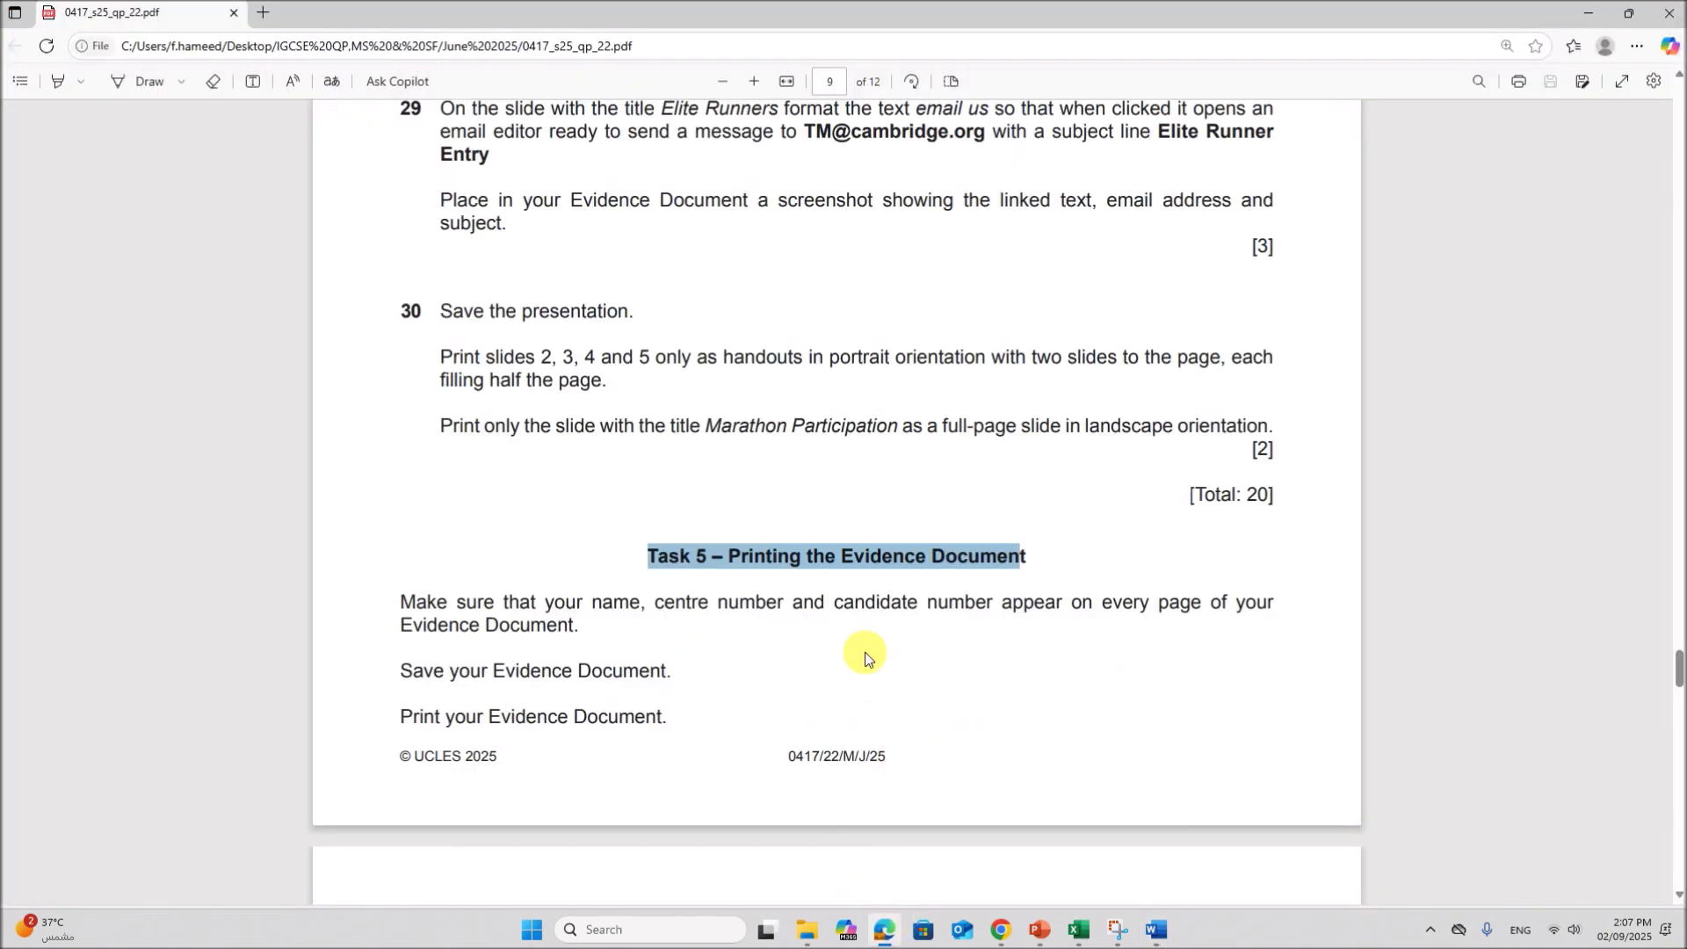
scroll(864, 652, down, 3)
scroll(592, 506, up, 7)
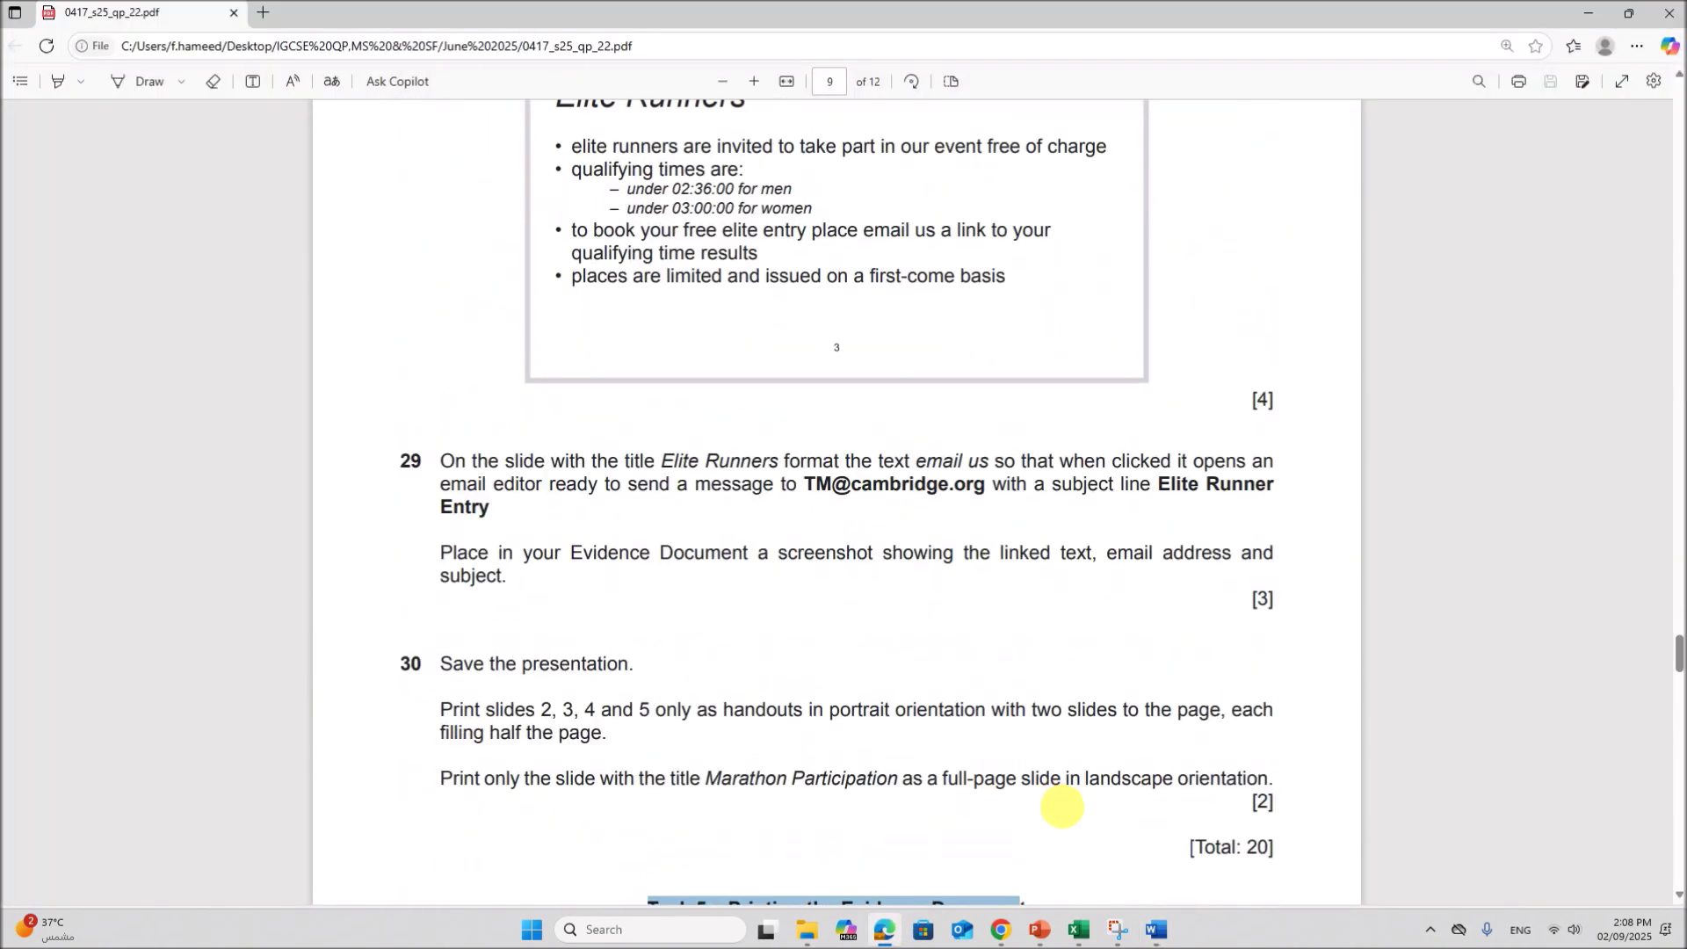
scroll(1060, 673, down, 3)
scroll(1062, 663, up, 9)
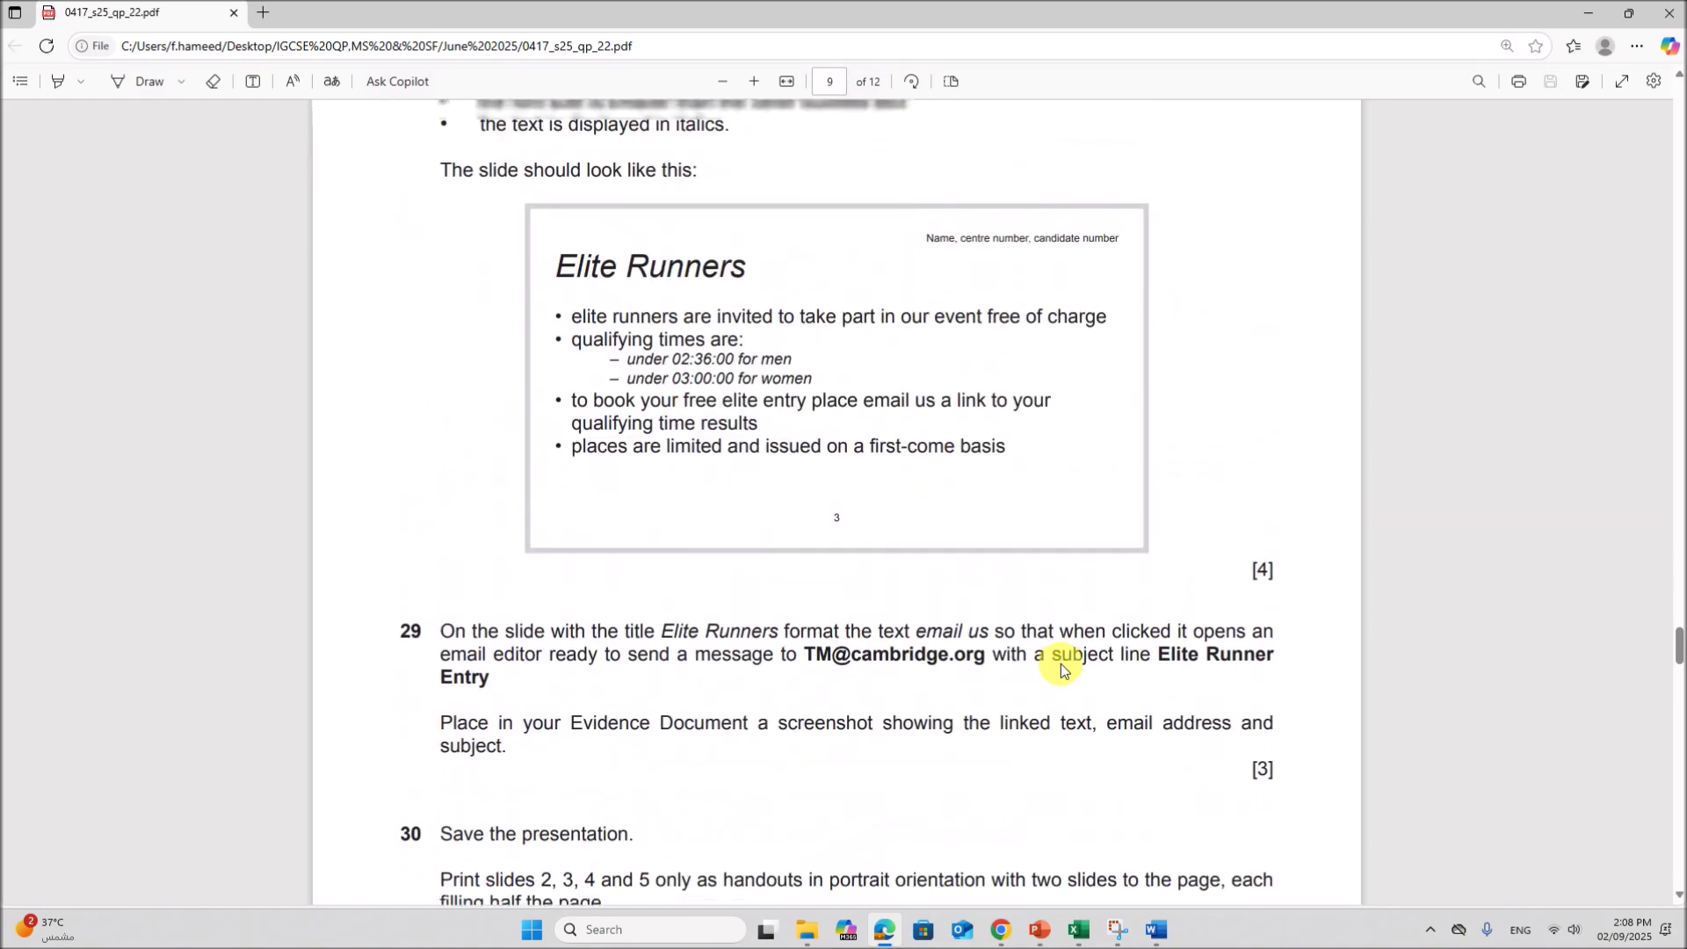
scroll(1063, 659, up, 18)
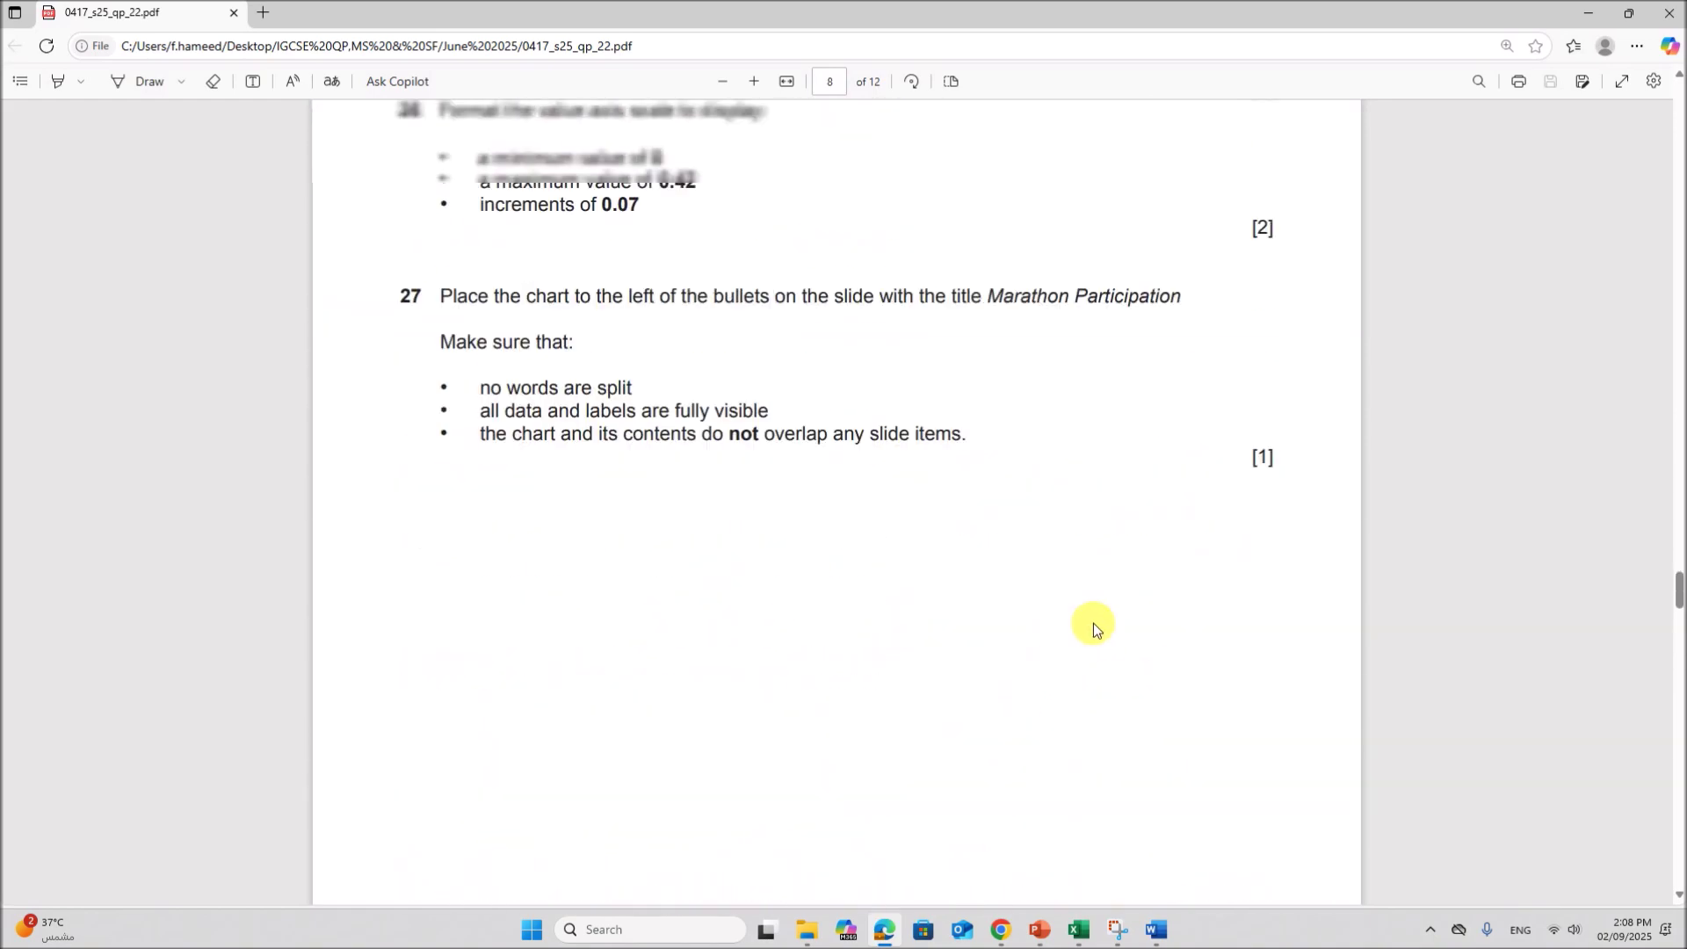
scroll(1095, 624, up, 12)
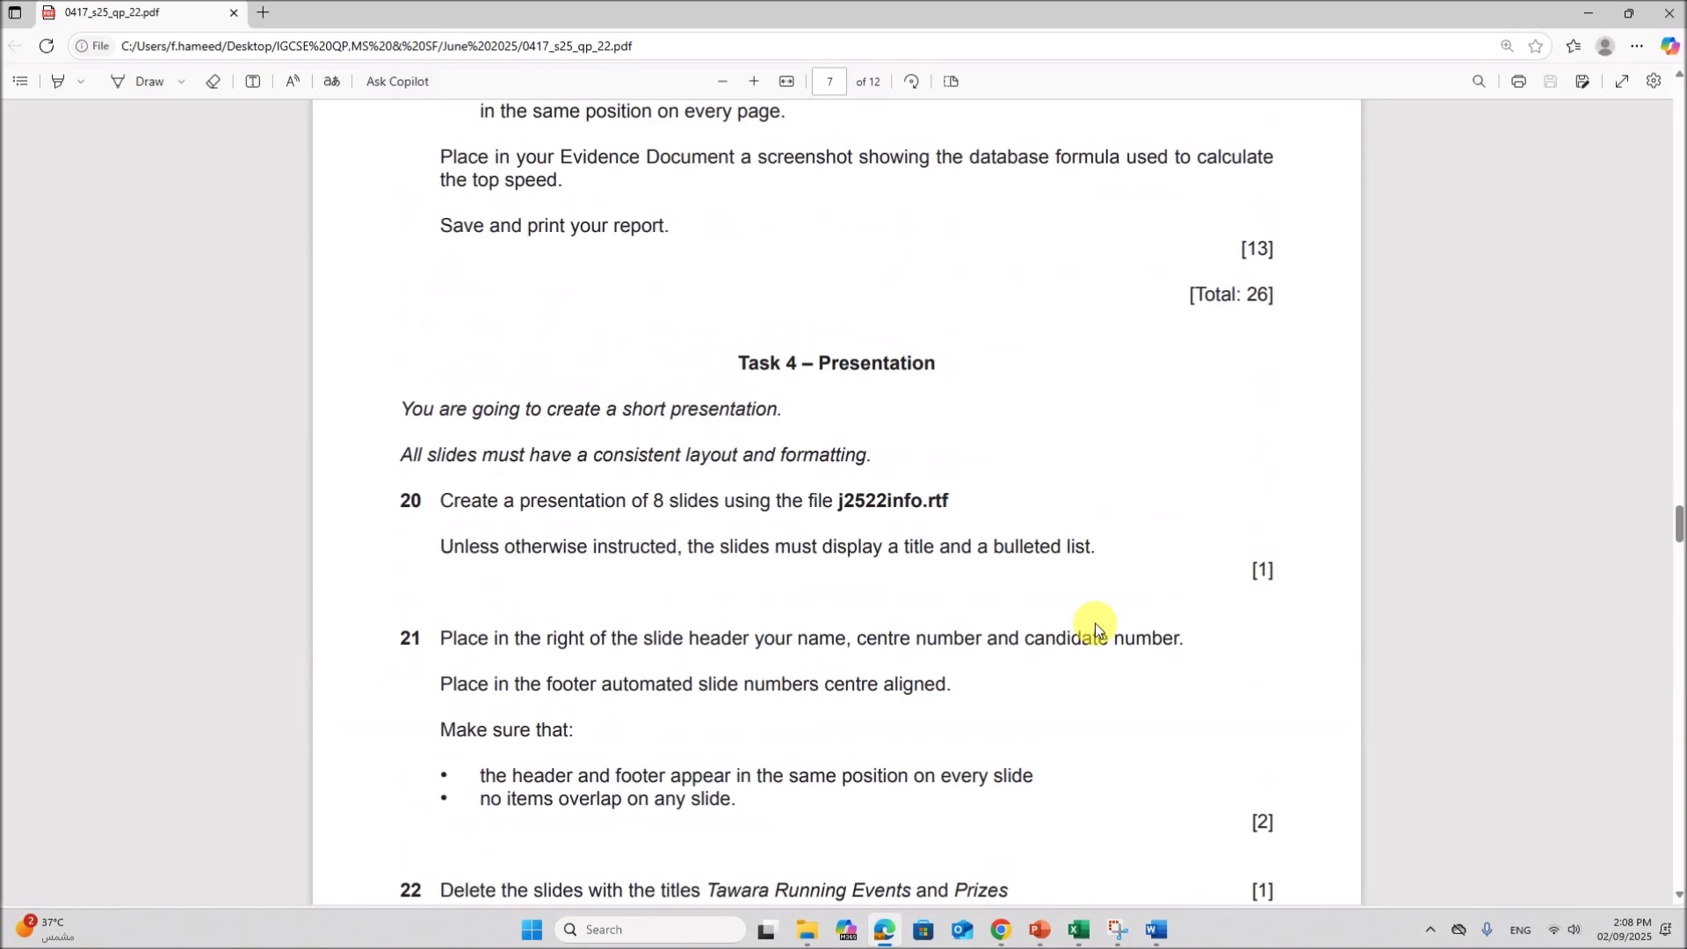
scroll(1095, 624, up, 6)
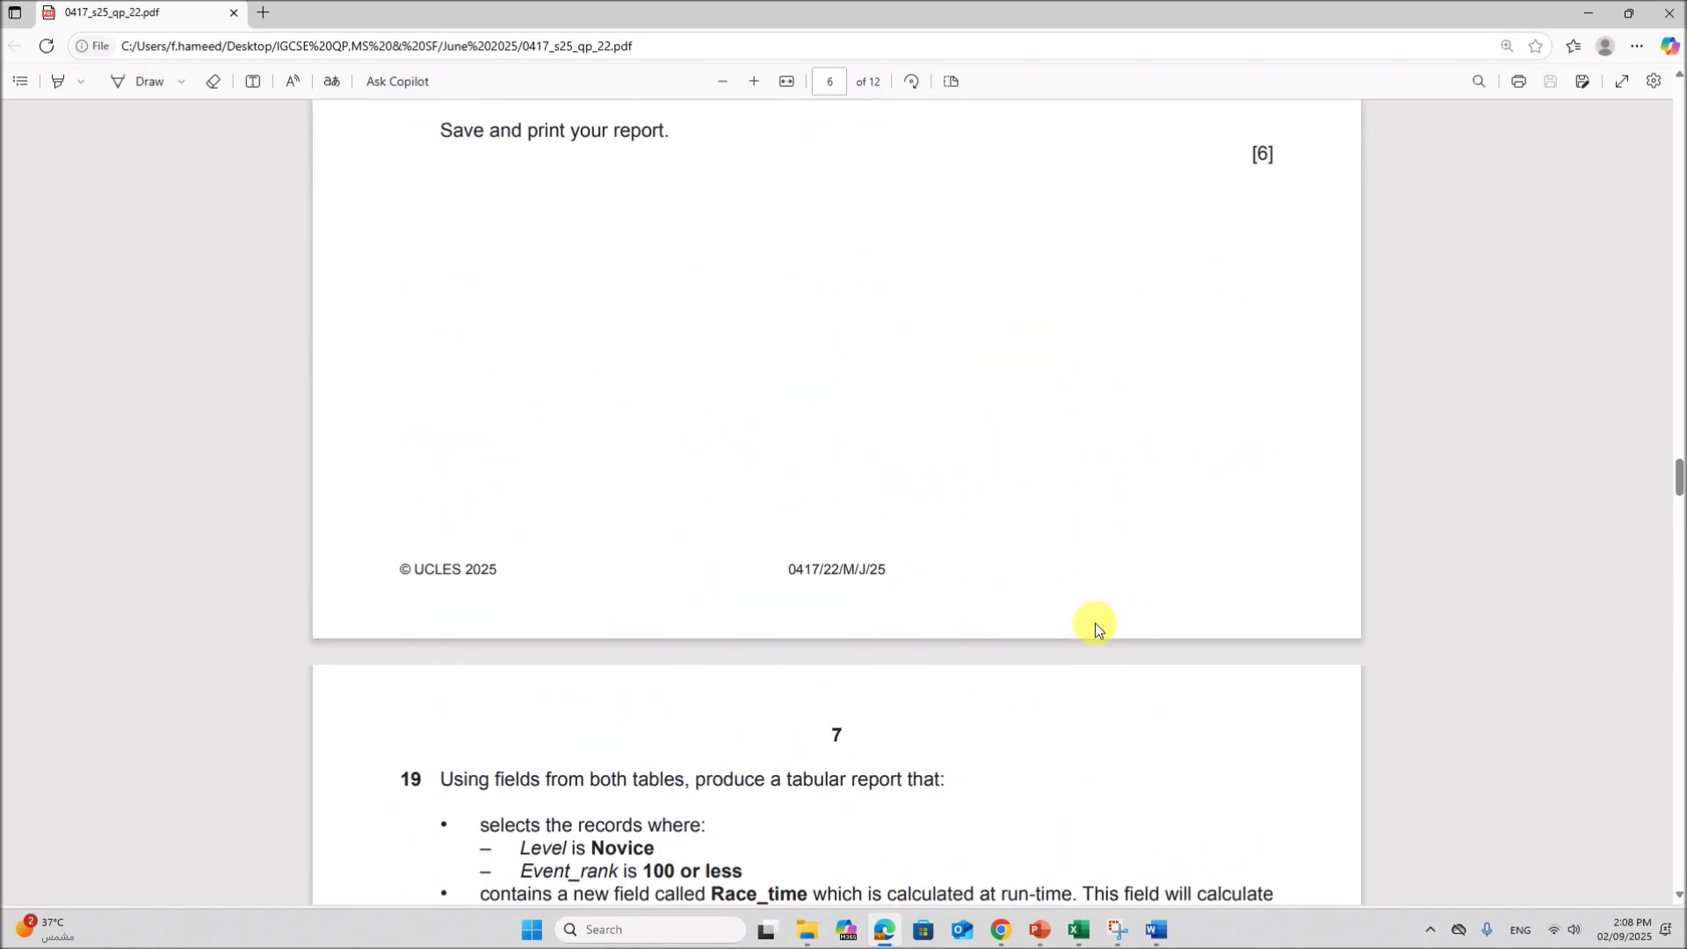
scroll(1095, 624, down, 6)
scroll(1095, 624, down, 18)
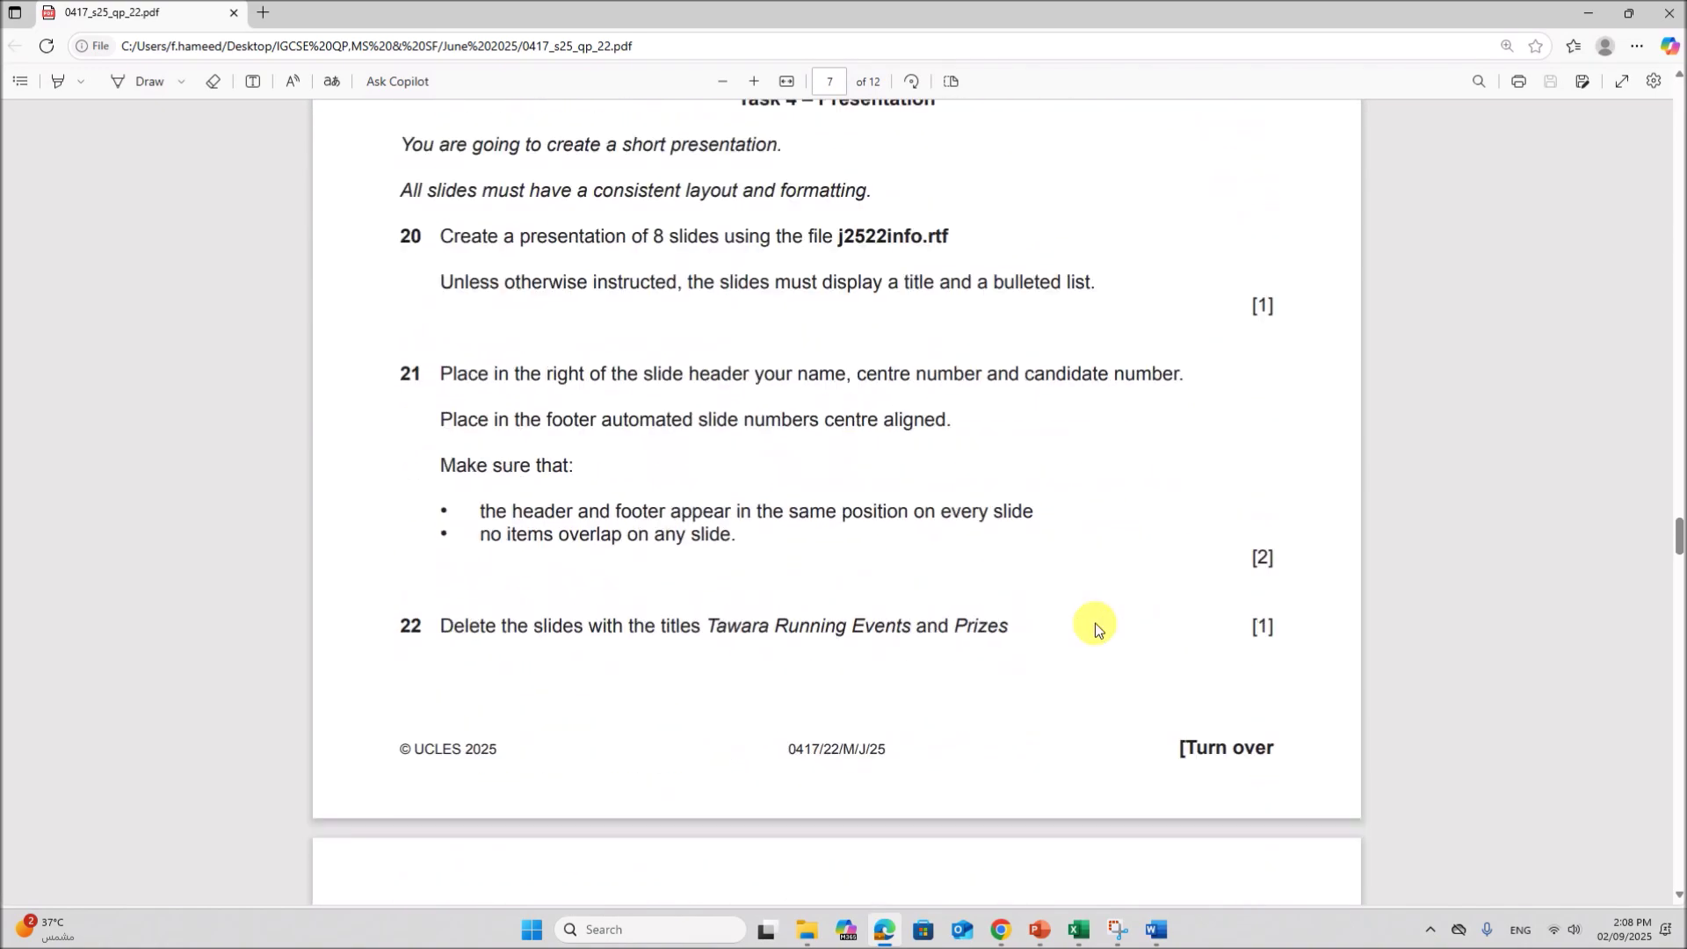